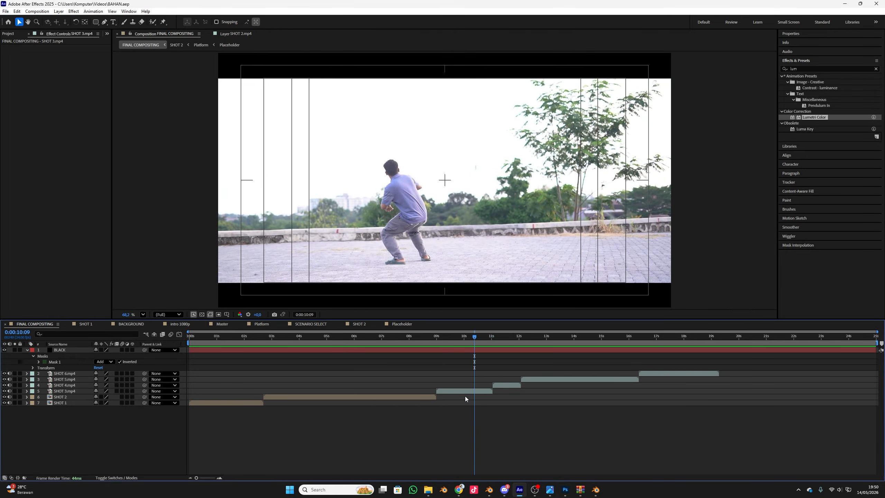
# Step: Select the SHOT 3.mp4 layer, switch to the Mixamo page in the browser and close the Auto-Rigger review dialog
pyautogui.click(466, 396)
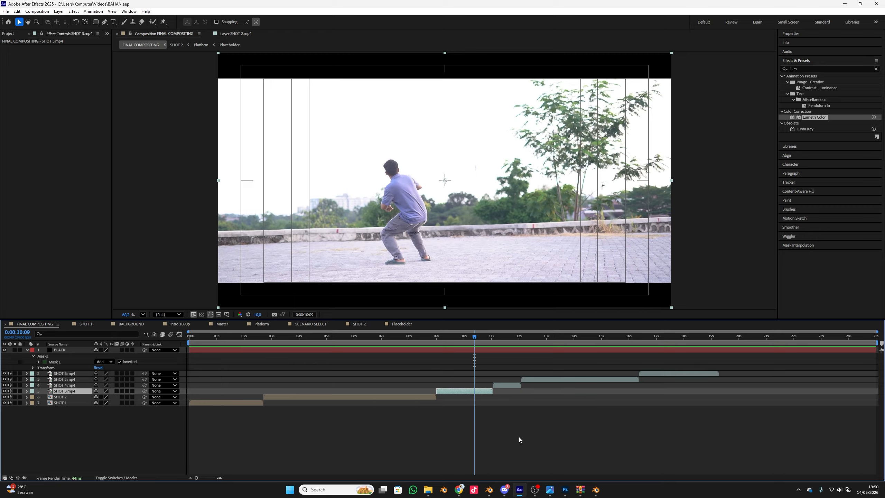
pyautogui.click(459, 489)
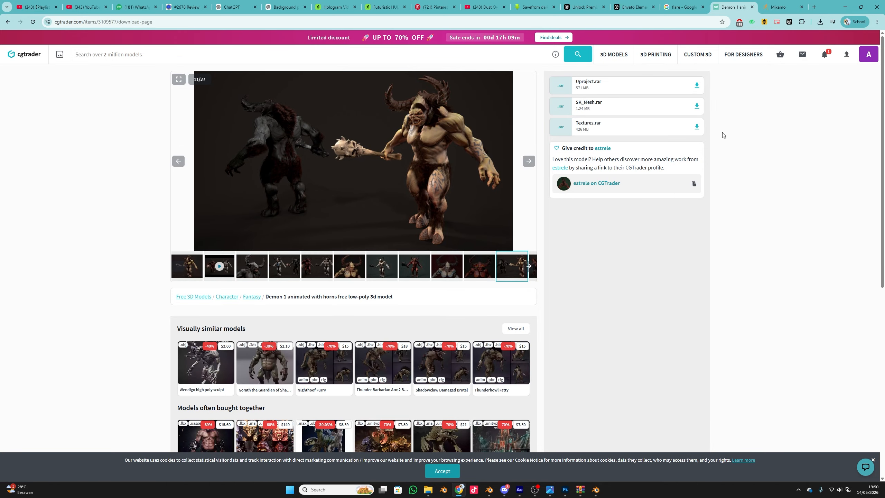
pyautogui.click(781, 7)
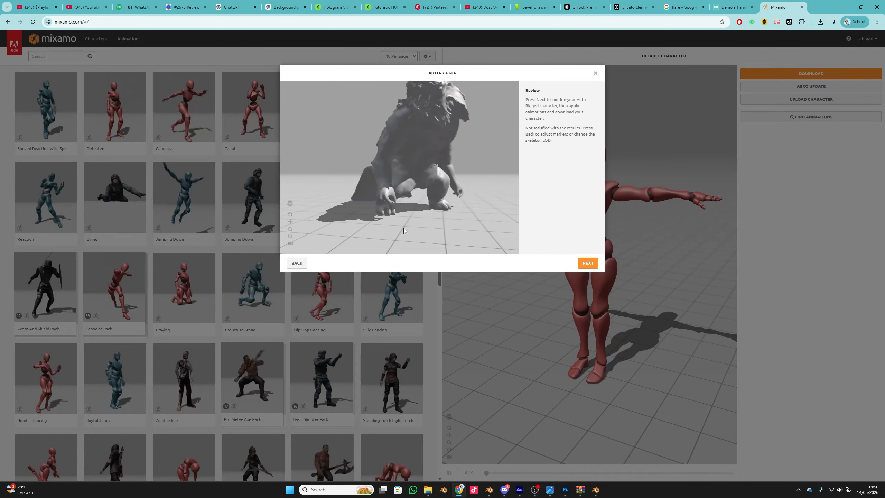
pyautogui.click(595, 74)
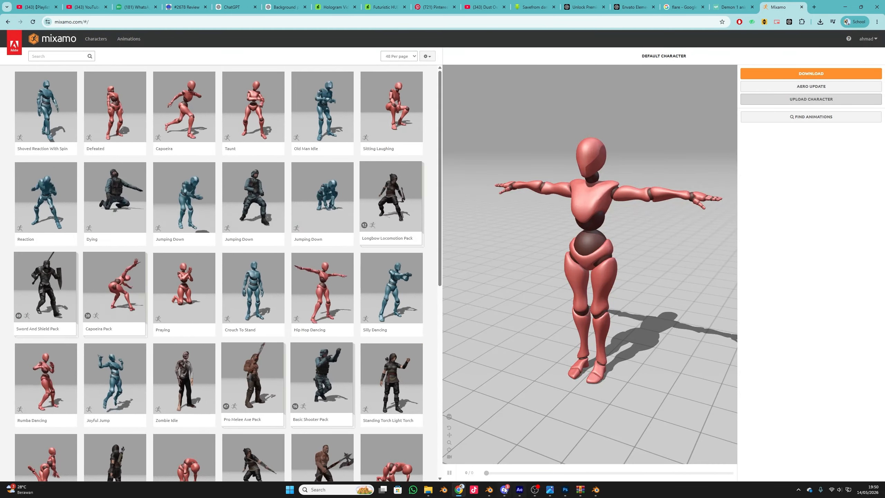
# Step: Switch to Blender, delete the existing mesh and start a new General file without saving the changes
pyautogui.click(596, 490)
pyautogui.click(459, 310)
pyautogui.press('a')
pyautogui.press('x')
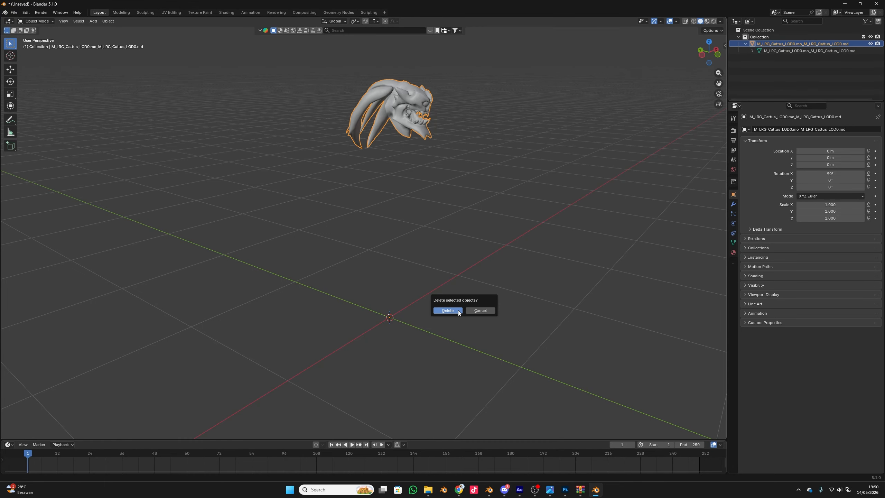
pyautogui.click(458, 310)
pyautogui.click(16, 14)
pyautogui.moveTo(27, 22)
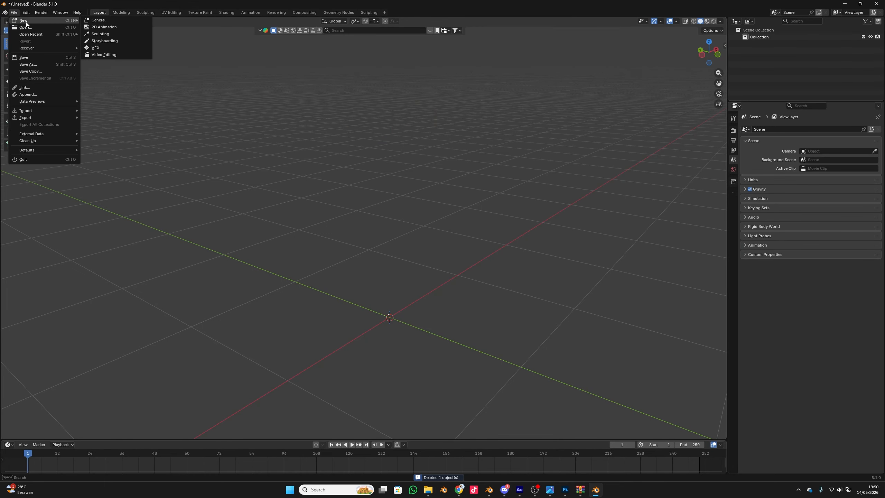
pyautogui.click(126, 22)
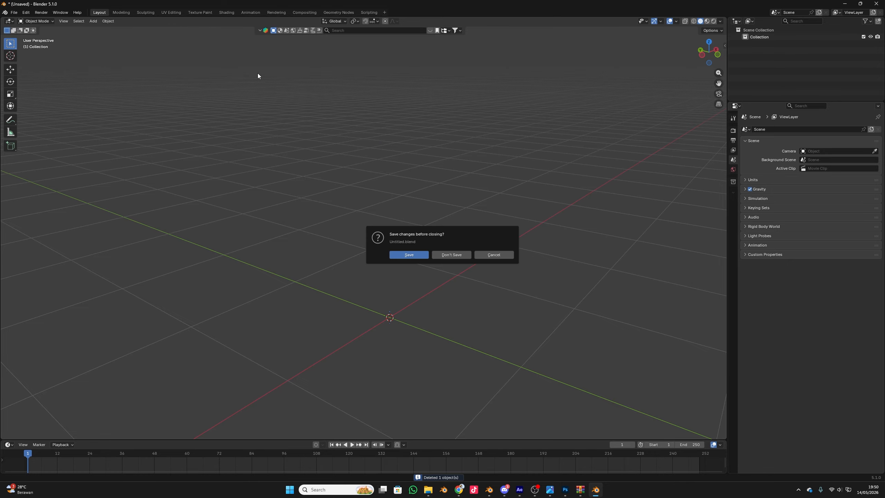
pyautogui.click(457, 255)
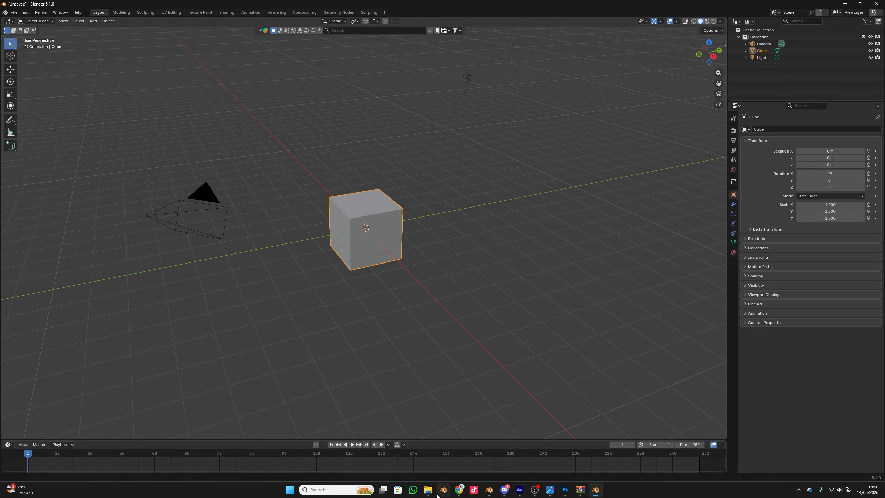
# Step: Switch to File Explorer and copy the path of the MONSTER 3D_2 folder
pyautogui.click(430, 491)
pyautogui.click(333, 51)
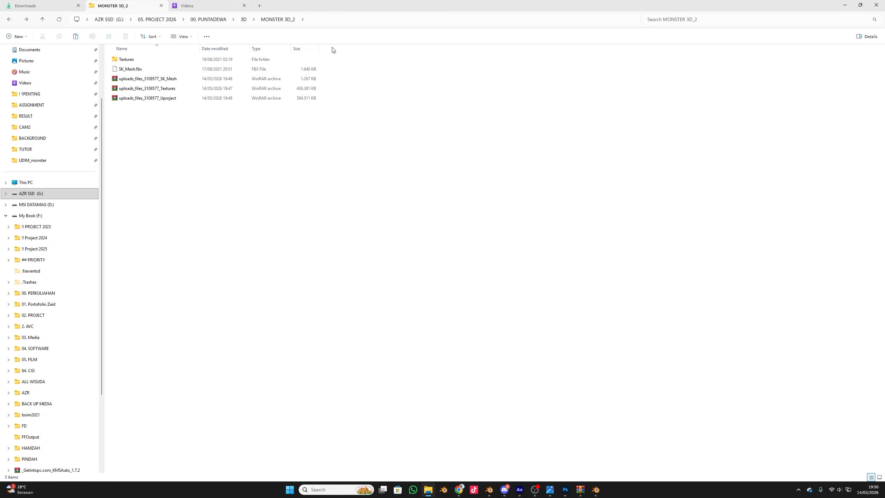
pyautogui.click(351, 18)
pyautogui.hotkey('ctrl', 'c')
pyautogui.click(331, 175)
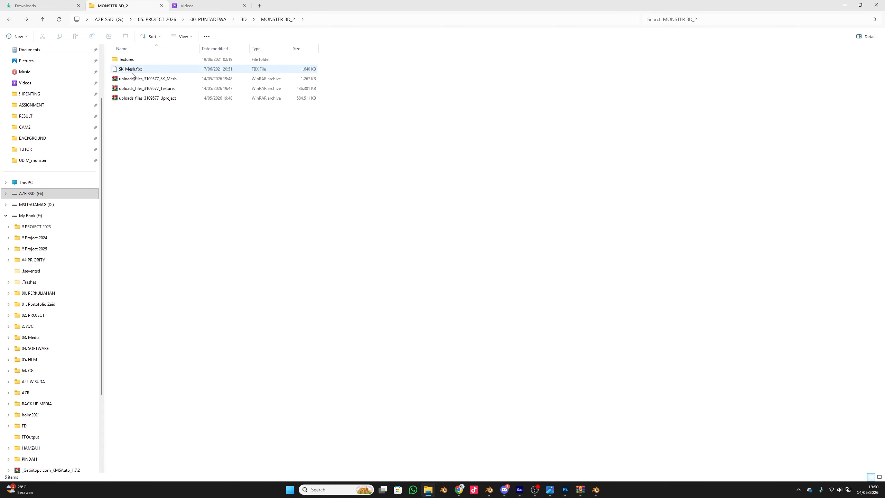
# Step: Return to Blender and import SK_Mesh.fbx as FBX from the copied MONSTER 3D_2 folder path
pyautogui.click(596, 490)
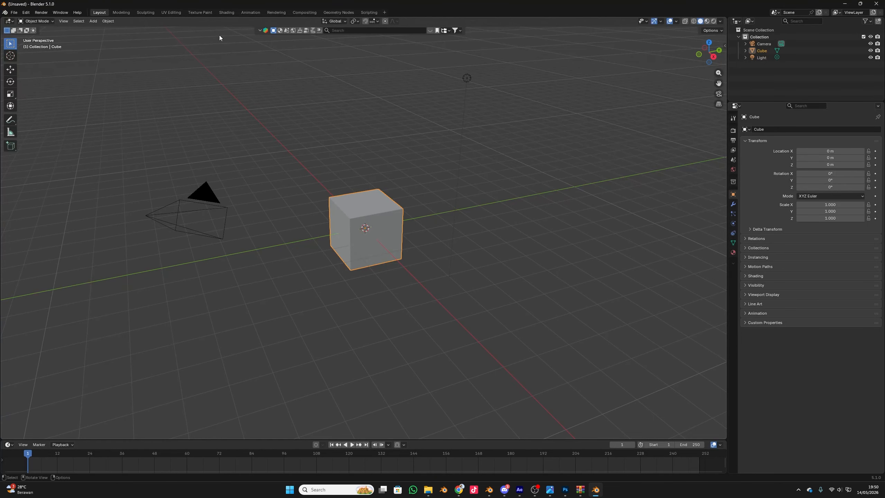
pyautogui.click(14, 13)
pyautogui.moveTo(20, 23)
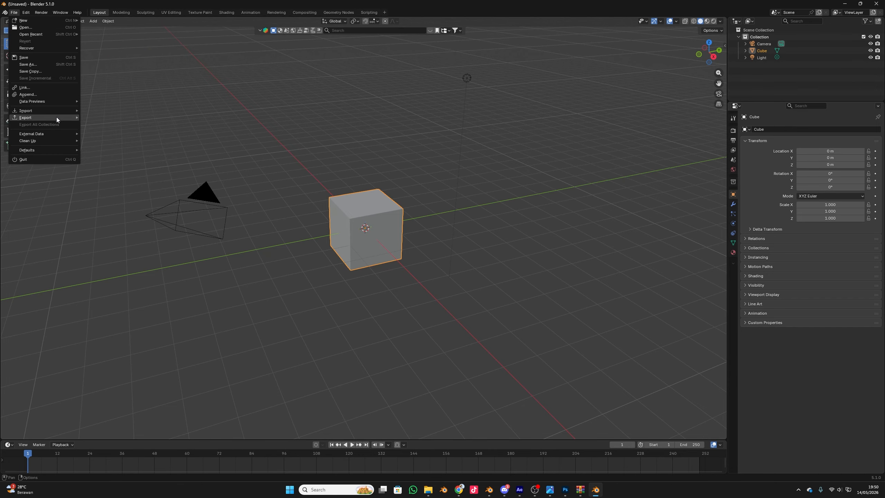
pyautogui.moveTo(60, 111)
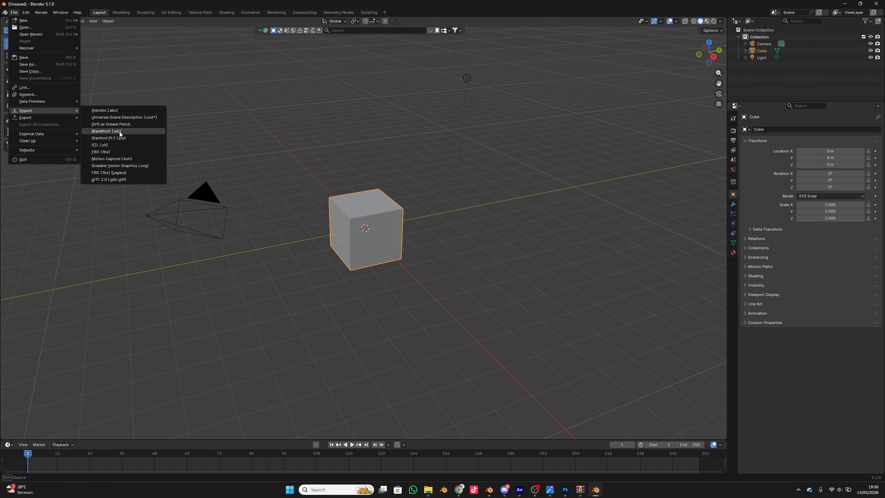
pyautogui.click(128, 150)
pyautogui.click(489, 133)
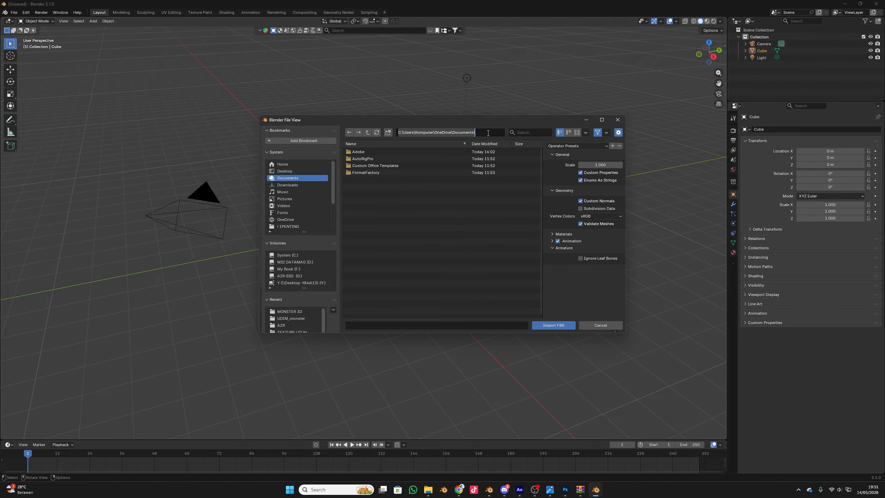
pyautogui.hotkey('ctrl', 'v')
pyautogui.press('Return')
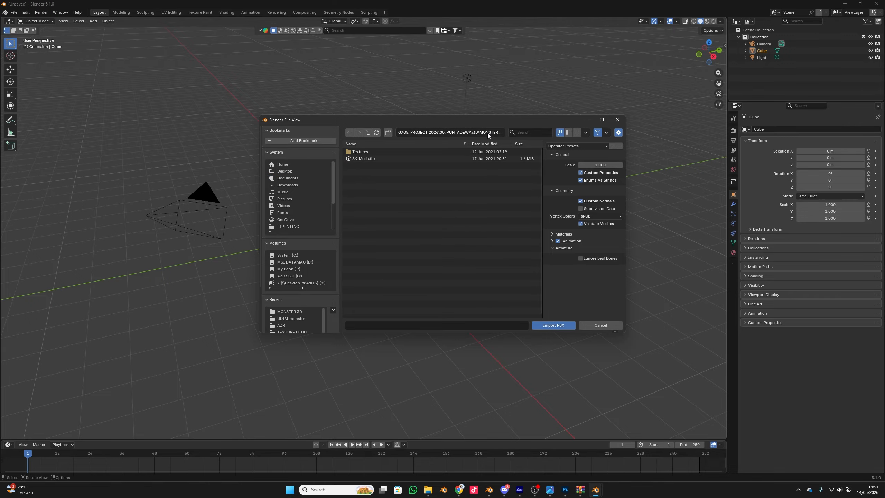
pyautogui.doubleClick(383, 158)
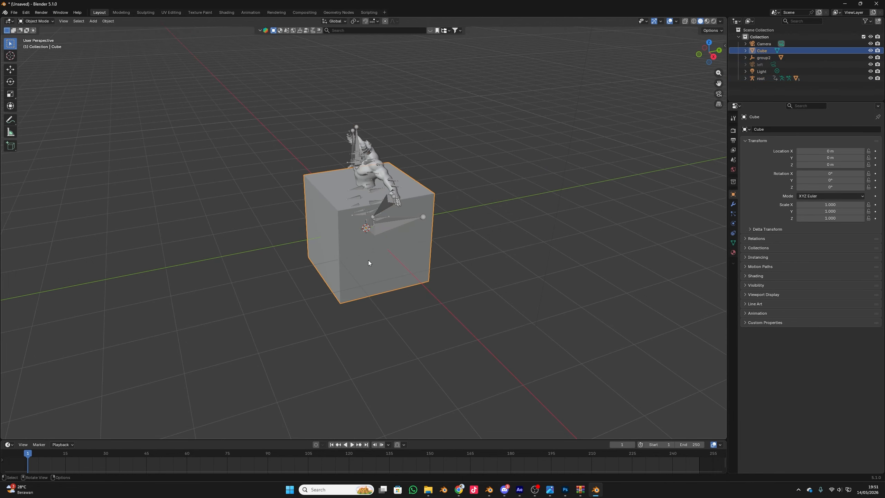
# Step: Delete the default cube and the imported demon's root armature
pyautogui.press('x')
pyautogui.click(368, 260)
pyautogui.scroll(4, 356, 254)
pyautogui.moveTo(342, 248); pyautogui.dragTo(348, 275)
pyautogui.scroll(2, 349, 275)
pyautogui.click(359, 153)
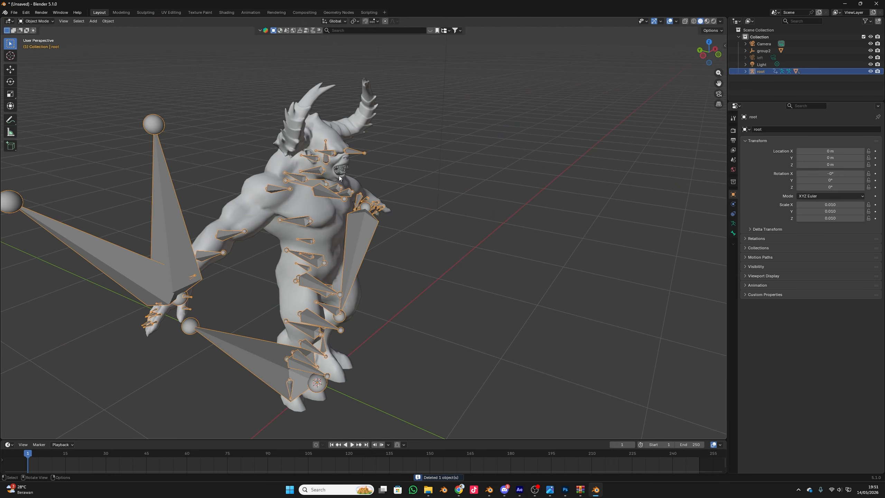
pyautogui.moveTo(359, 153); pyautogui.dragTo(305, 180)
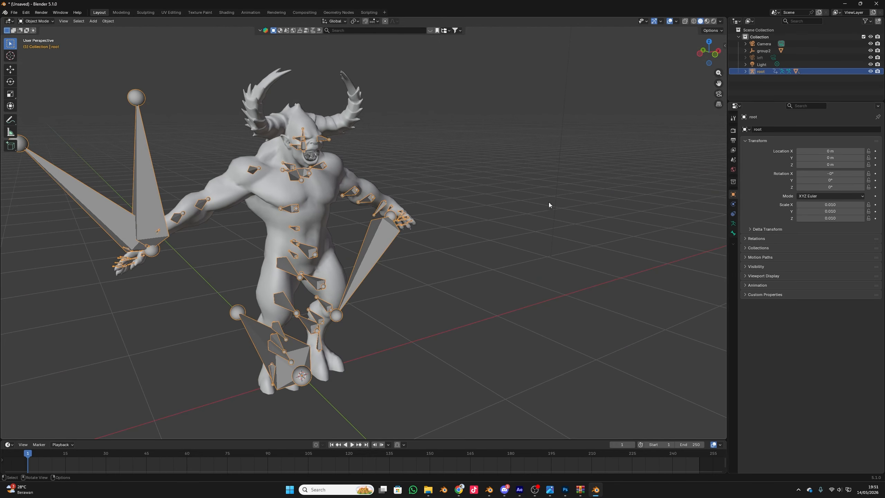
pyautogui.press('x')
pyautogui.click(325, 258)
# Step: Select all objects and scale them down together until the demon's body scale is about 0.115
pyautogui.scroll(-6, 471, 209)
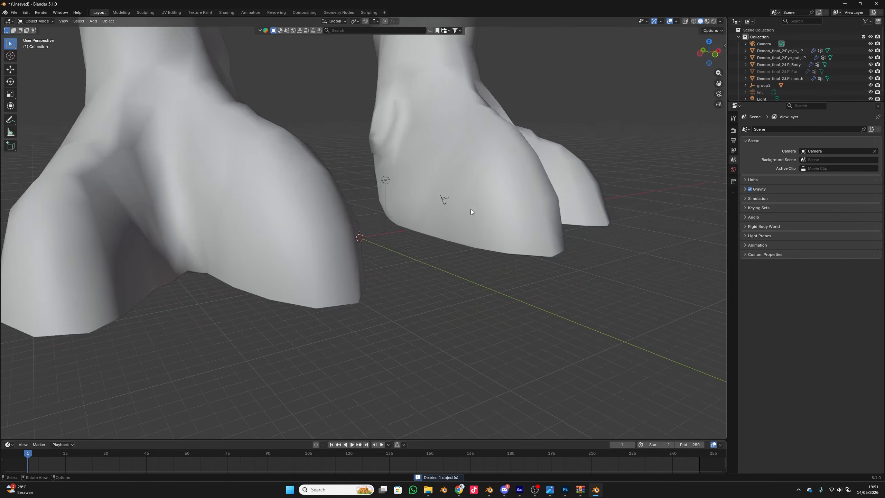
pyautogui.scroll(-5, 478, 216)
pyautogui.moveTo(429, 175); pyautogui.dragTo(388, 170)
pyautogui.scroll(8, 422, 243)
pyautogui.scroll(-4, 388, 195)
pyautogui.click(379, 210)
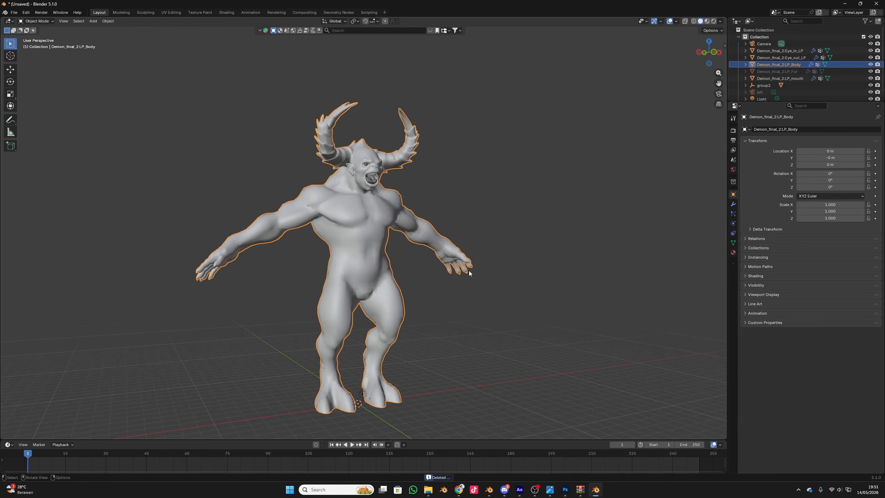
pyautogui.press('s')
pyautogui.press('Escape')
pyautogui.press('a')
pyautogui.press('s')
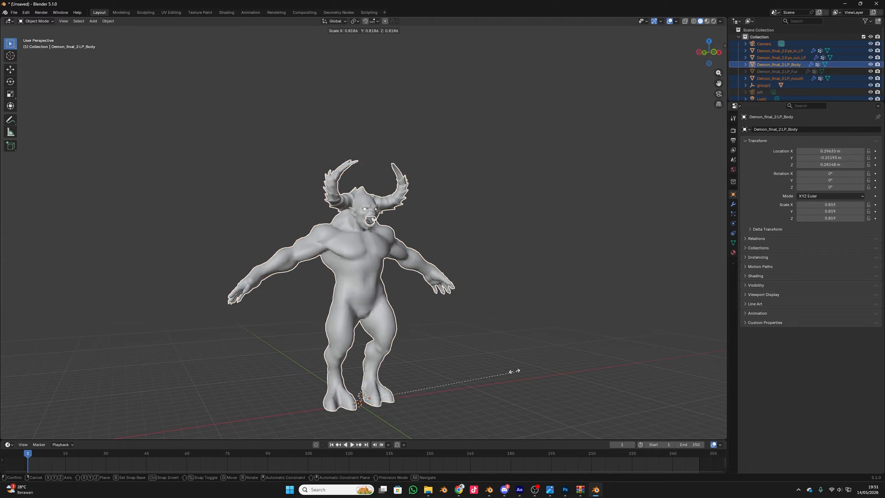
pyautogui.click(397, 386)
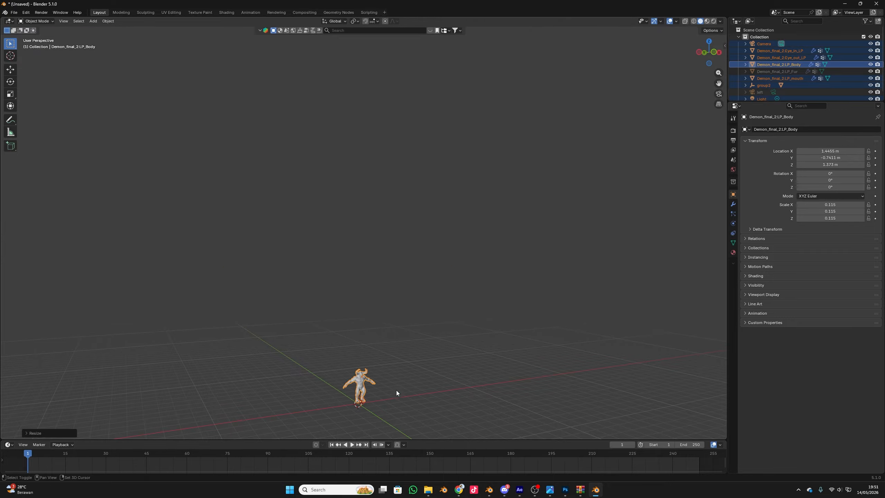
# Step: Shrink all selected objects further to a body scale of about 0.073 and clear the selection
pyautogui.moveTo(396, 390); pyautogui.dragTo(417, 265)
pyautogui.scroll(7, 417, 265)
pyautogui.moveTo(415, 304); pyautogui.dragTo(374, 162)
pyautogui.scroll(7, 373, 162)
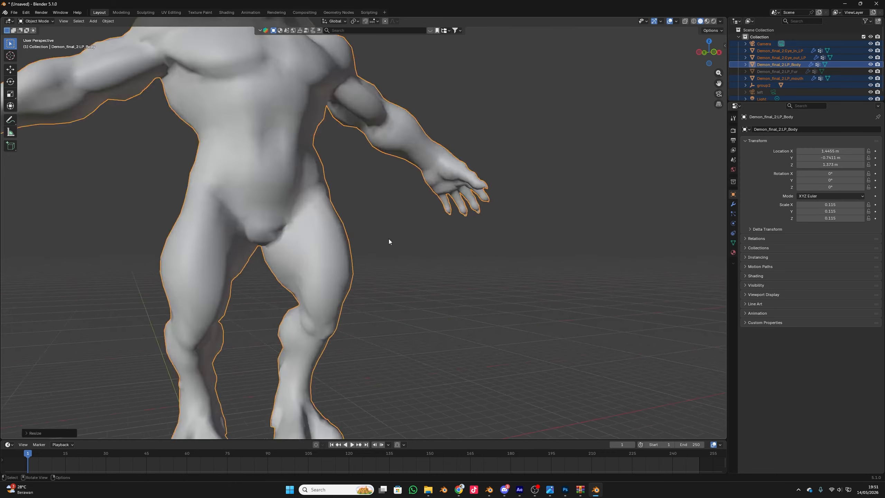
pyautogui.moveTo(389, 239); pyautogui.dragTo(391, 256)
pyautogui.scroll(-4, 390, 255)
pyautogui.press('s')
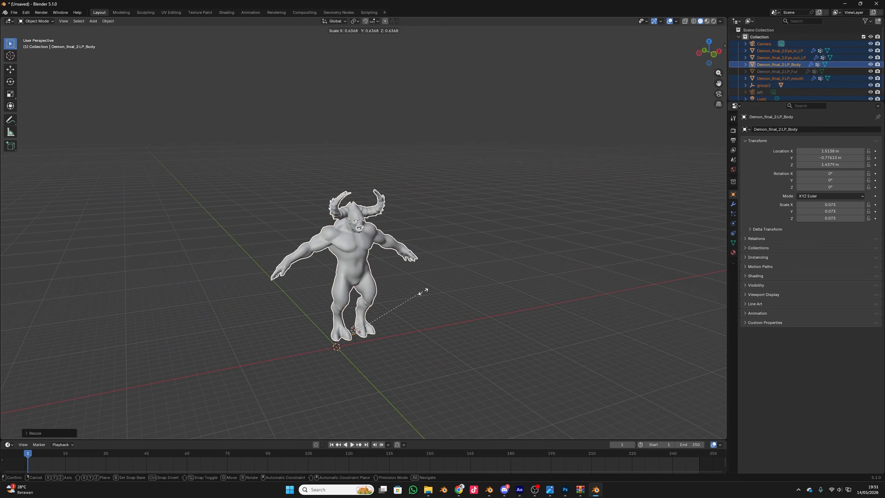
pyautogui.moveTo(361, 295); pyautogui.dragTo(399, 264)
pyautogui.scroll(3, 370, 310)
pyautogui.click(401, 255)
pyautogui.scroll(10, 401, 257)
pyautogui.scroll(-7, 386, 230)
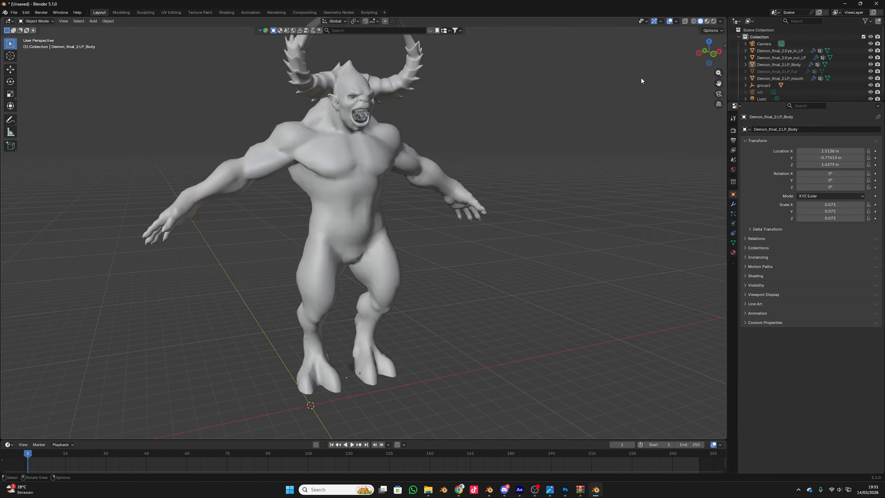
# Step: Display the viewport in Material Preview shading and select the demon's body mesh
pyautogui.click(707, 22)
pyautogui.moveTo(477, 183); pyautogui.dragTo(413, 220)
pyautogui.click(362, 232)
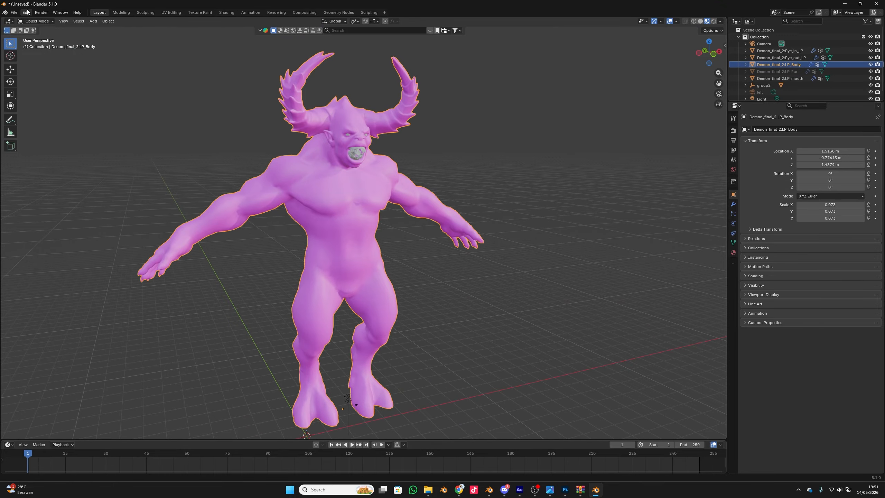
# Step: Switch to the Shading workspace and frame the demon's body alongside its material nodes
pyautogui.click(226, 13)
pyautogui.scroll(-4, 462, 184)
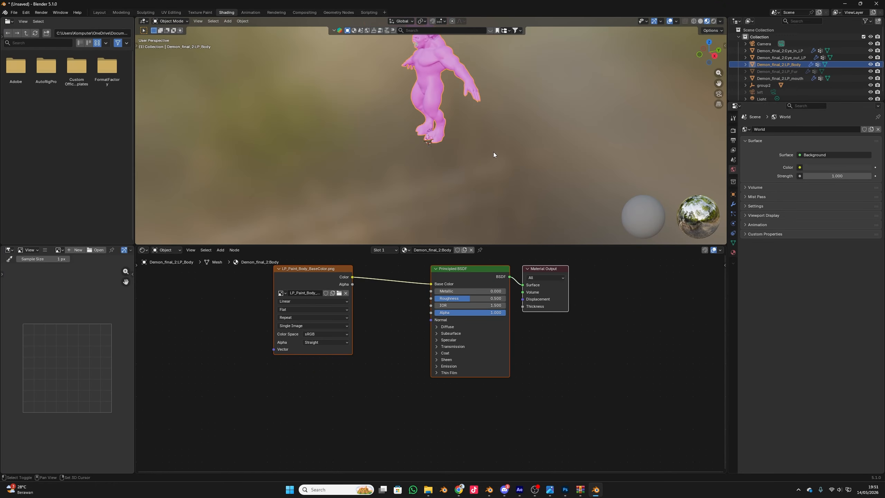
pyautogui.moveTo(467, 178); pyautogui.dragTo(557, 168)
pyautogui.scroll(2, 558, 168)
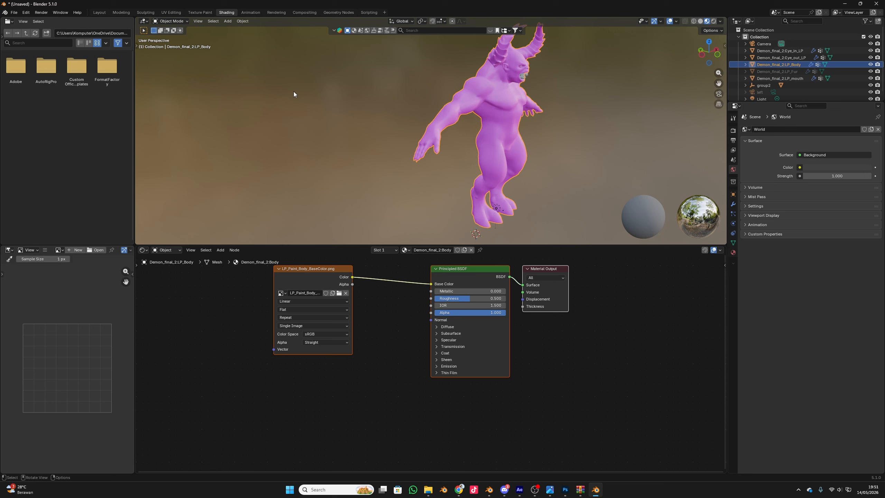
# Step: Search the add-on preferences for "node" to check whether Node Wrangler is enabled, and close the preferences
pyautogui.click(26, 13)
pyautogui.click(43, 102)
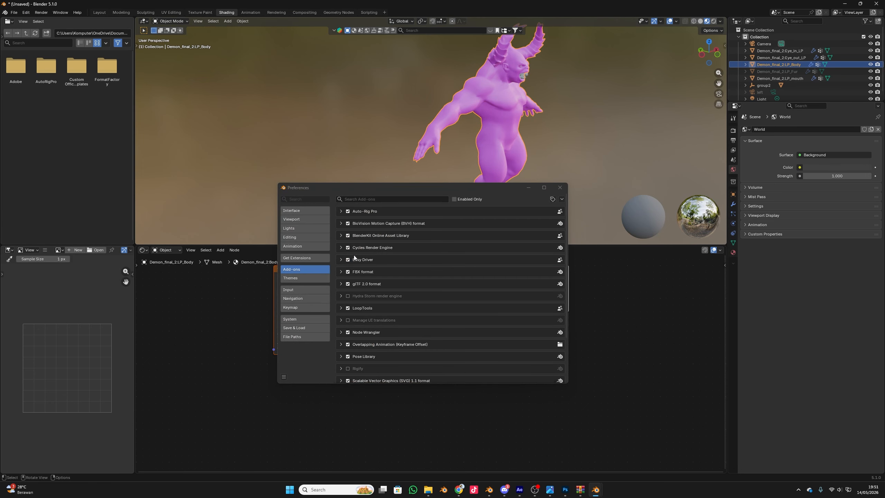
pyautogui.click(382, 199)
pyautogui.write('node')
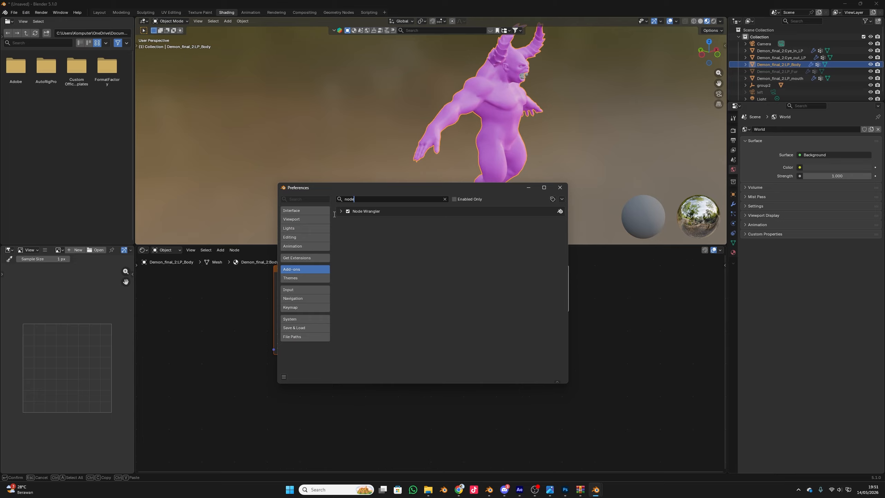
pyautogui.click(562, 189)
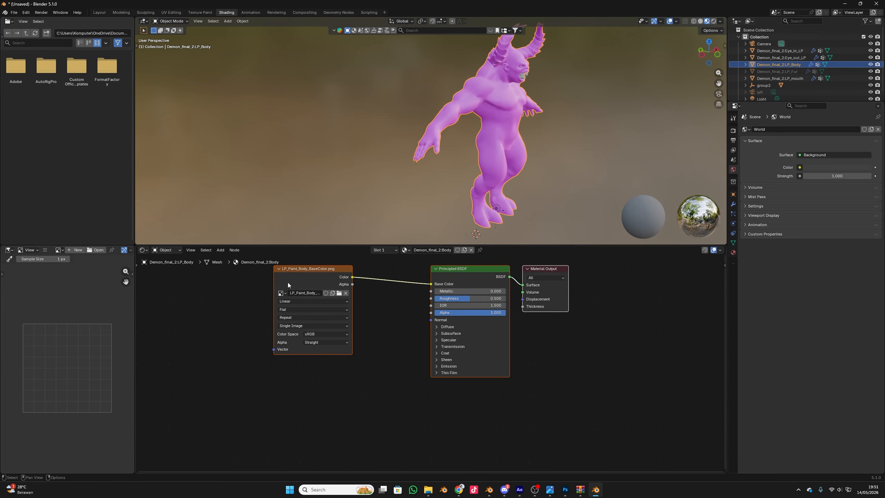
# Step: Select the LP_Paint_Body_BaseColor.png image texture node in the body material
pyautogui.moveTo(288, 283); pyautogui.dragTo(277, 311)
pyautogui.scroll(3, 462, 231)
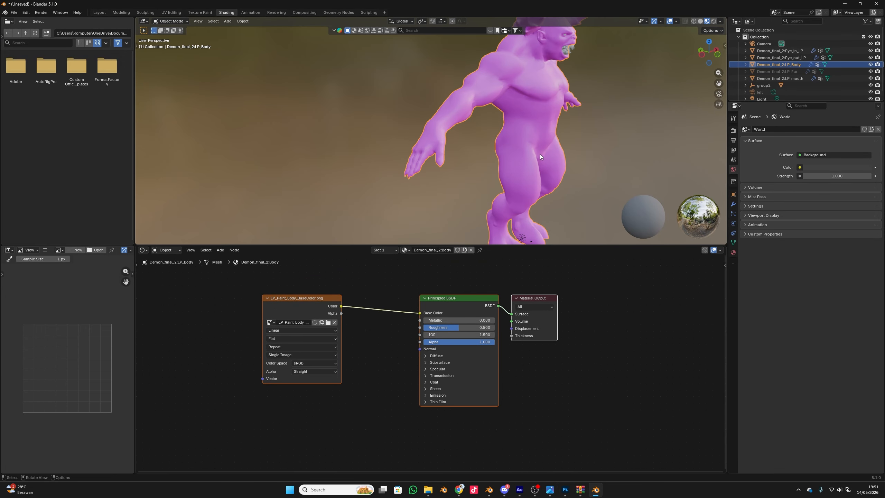
pyautogui.click(278, 313)
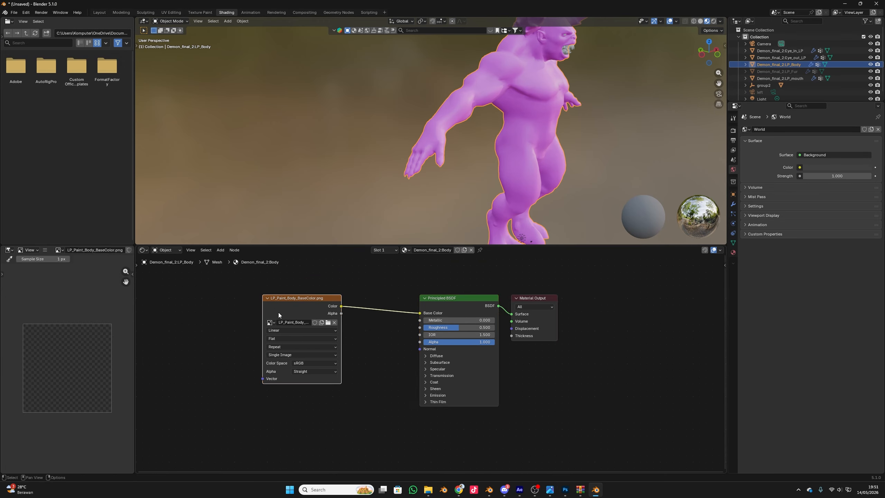
# Step: Switch to File Explorer, open the Textures folder in MONSTER 3D_2 and enlarge the folder thumbnails
pyautogui.click(429, 490)
pyautogui.doubleClick(130, 58)
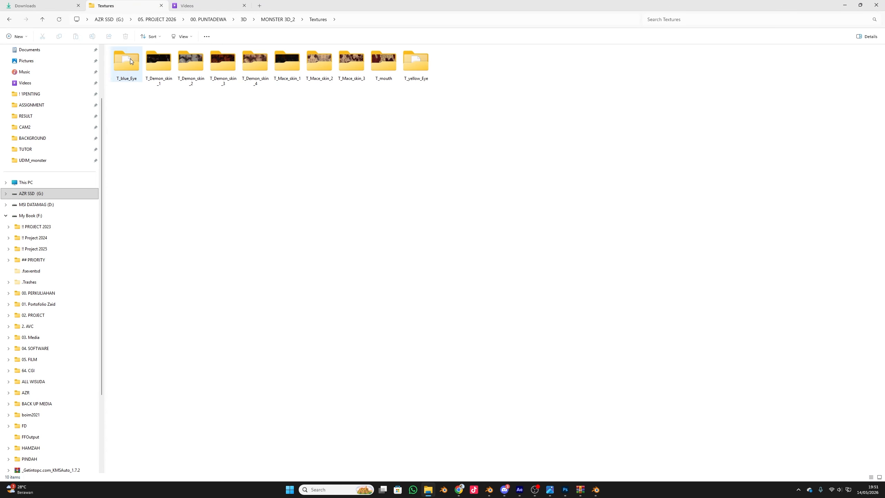
pyautogui.scroll(3, 212, 124)
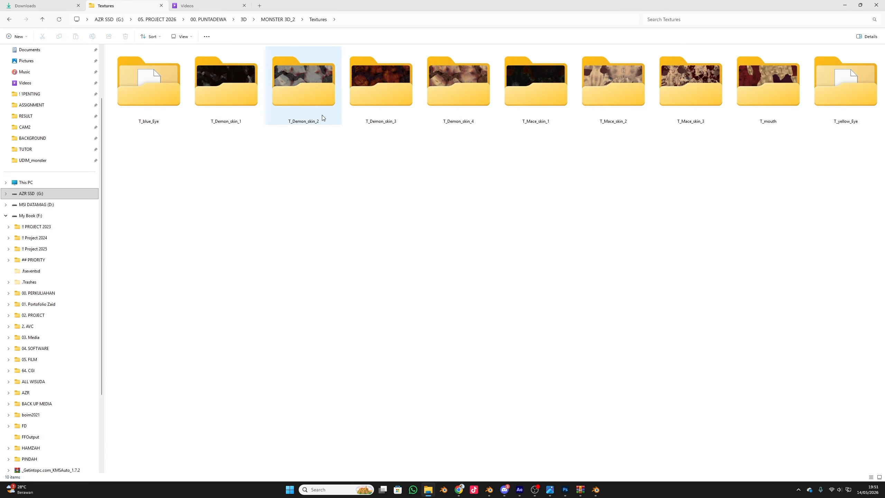
# Step: Compare the thumbnails of the T_Demon_skin folders to see which body texture sets are available
pyautogui.click(249, 107)
pyautogui.click(315, 104)
pyautogui.click(381, 105)
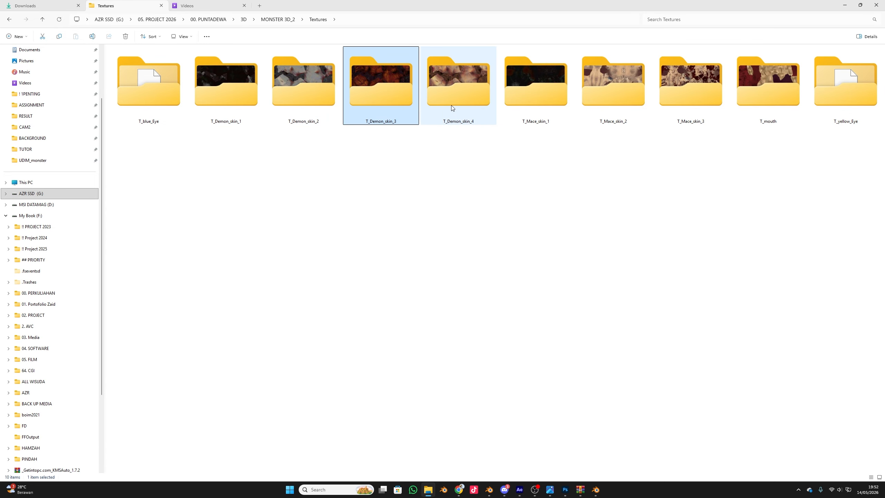
pyautogui.click(452, 105)
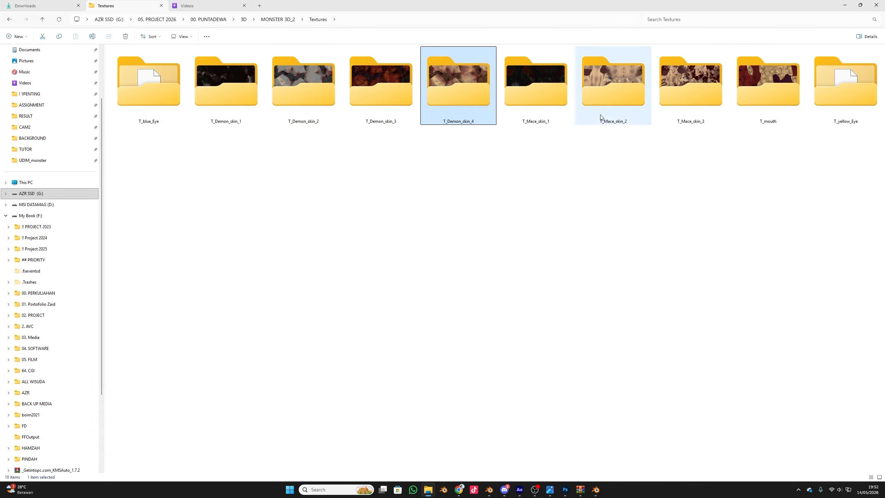
# Step: Switch back to Blender, delete the LP_Paint_Body_BaseColor.png node and select the body material's Principled BSDF
pyautogui.hotkey('alt', 'Tab')
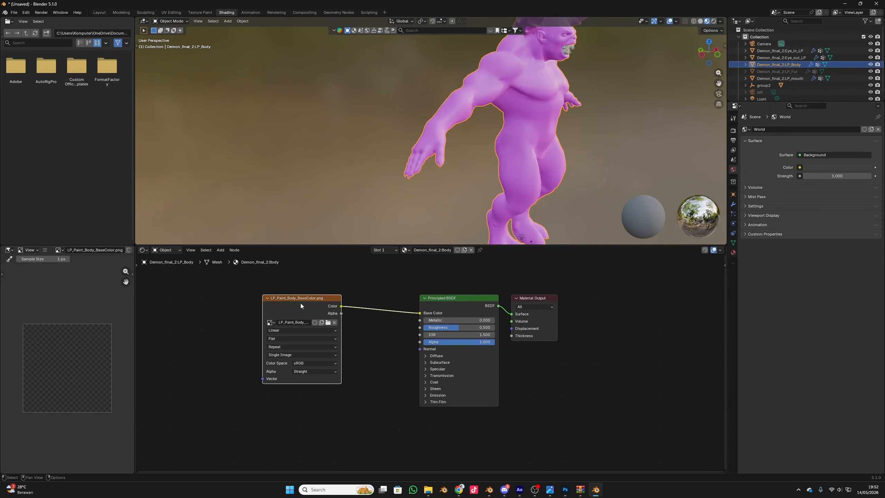
pyautogui.press('Delete')
pyautogui.click(469, 299)
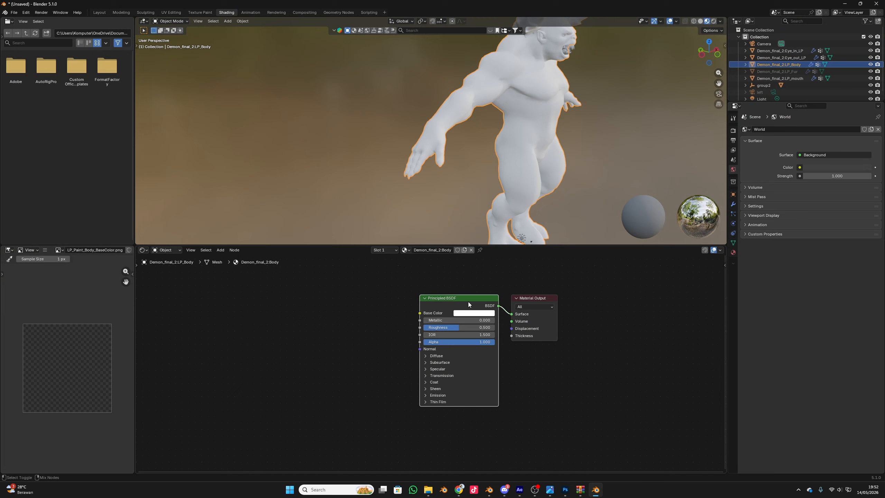
# Step: Start Node Wrangler's Principled Texture Setup and browse to the Textures folder inside MONSTER 3D_2
pyautogui.hotkey('ctrl', 'shift', 't')
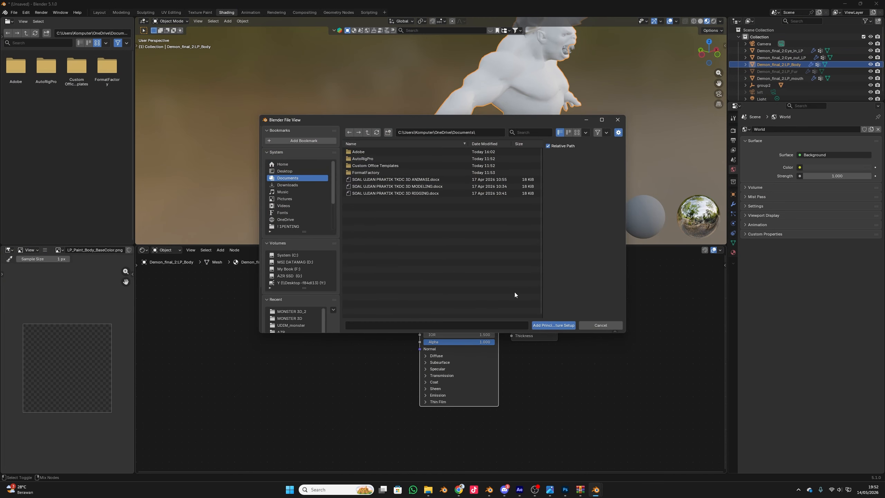
pyautogui.click(484, 133)
pyautogui.hotkey('ctrl', 'v')
pyautogui.press('Return')
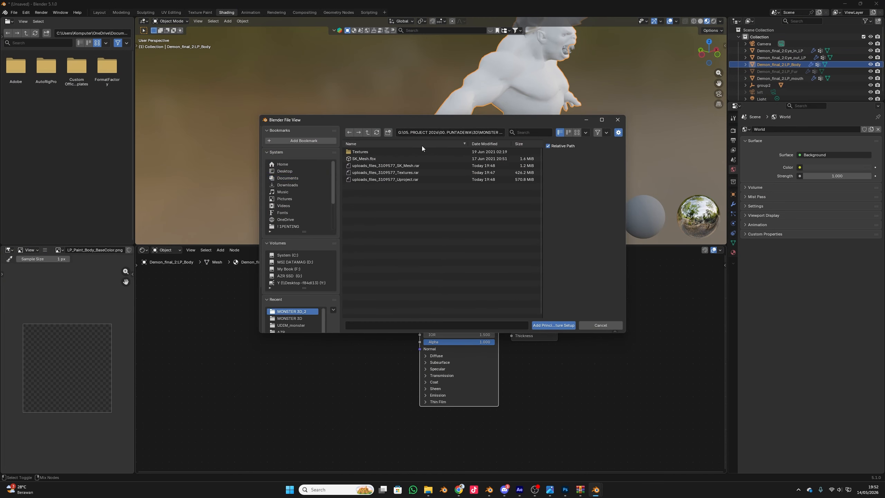
pyautogui.doubleClick(378, 152)
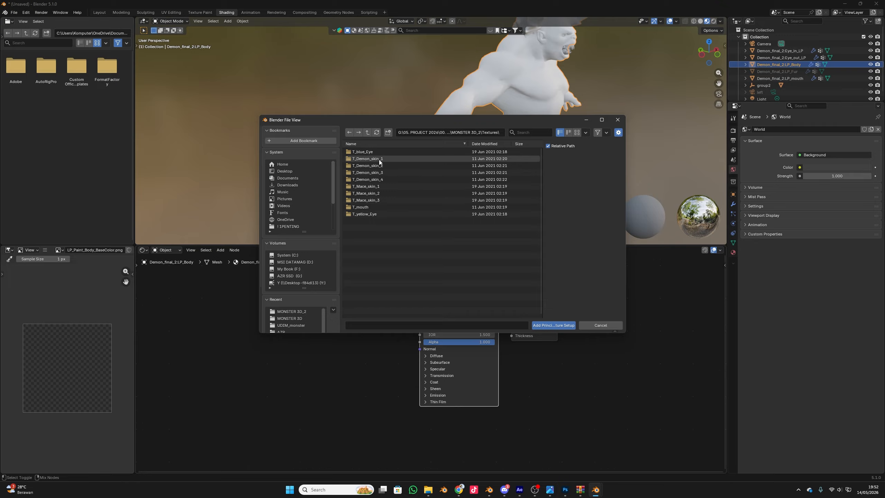
# Step: Try all the T_Demon_skin_1 maps on the body material, inspect the model and undo the texture setup
pyautogui.doubleClick(375, 159)
pyautogui.press('a')
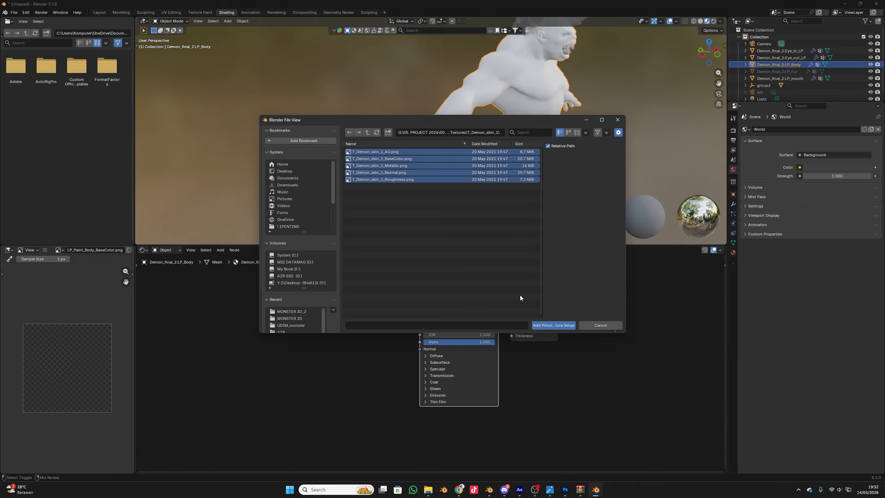
pyautogui.click(564, 327)
pyautogui.scroll(5, 511, 197)
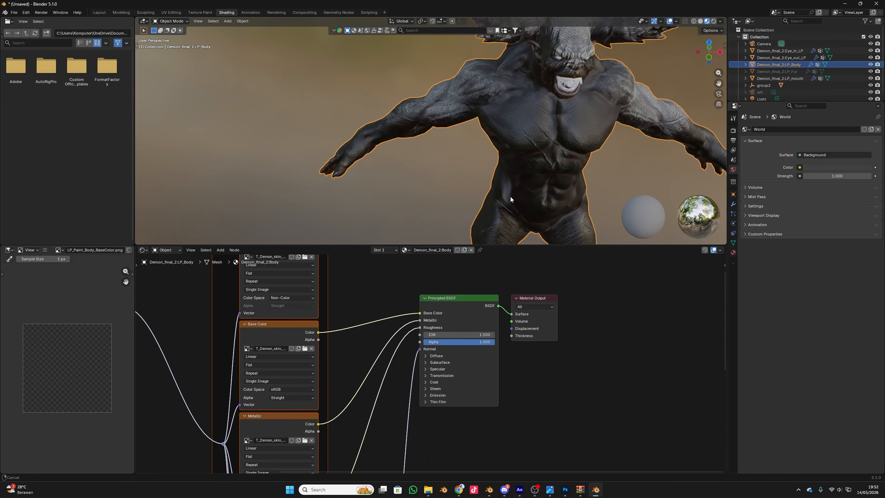
pyautogui.scroll(-2, 505, 193)
pyautogui.hotkey('ctrl', 'z')
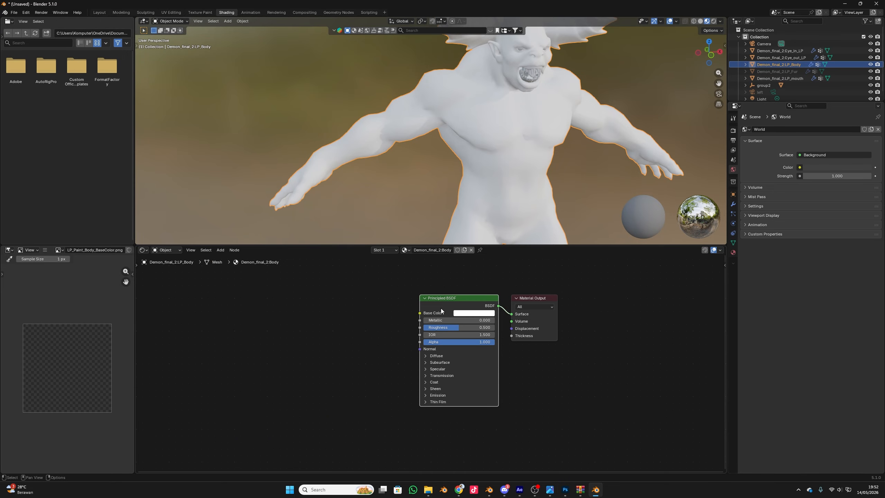
# Step: Try all the T_Demon_skin_2 maps on the body's Principled BSDF and undo the texture setup
pyautogui.hotkey('ctrl', 'shift', 't')
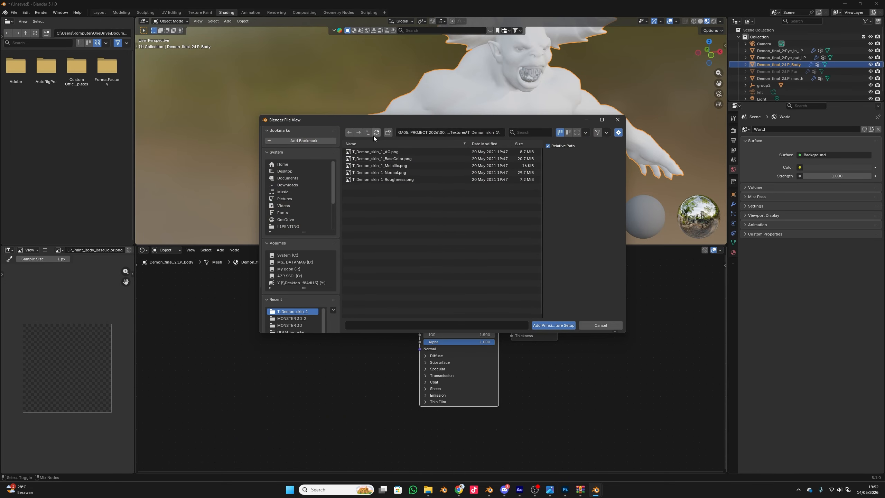
pyautogui.doubleClick(367, 166)
pyautogui.press('a')
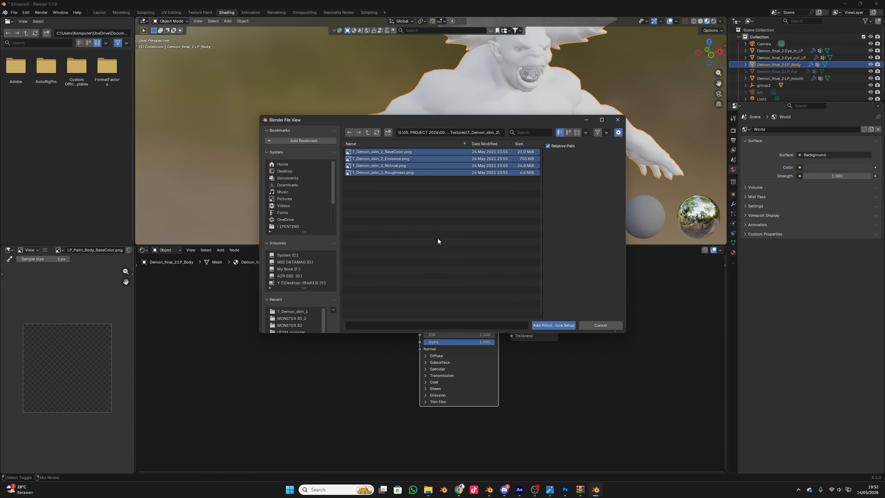
pyautogui.click(565, 327)
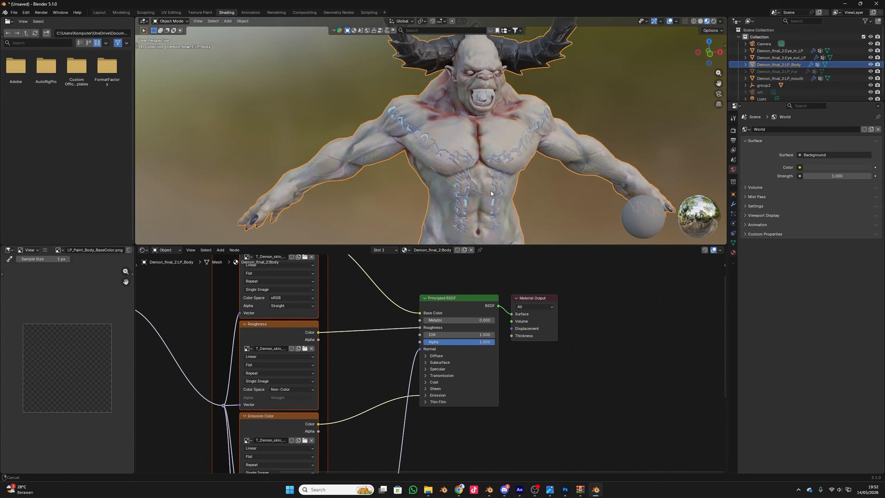
pyautogui.hotkey('ctrl', 'z')
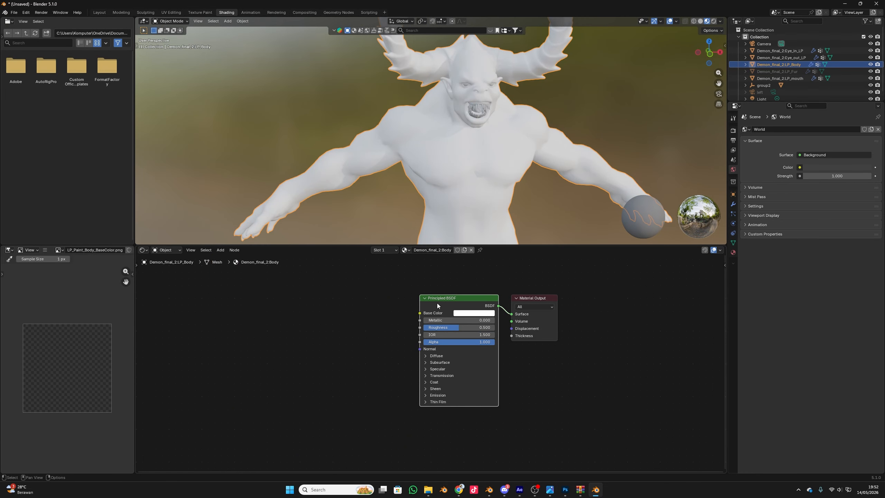
# Step: Try all the T_Demon_skin_3 maps on the body's Principled BSDF, inspect the demon and undo the setup
pyautogui.hotkey('ctrl', 'shift', 't')
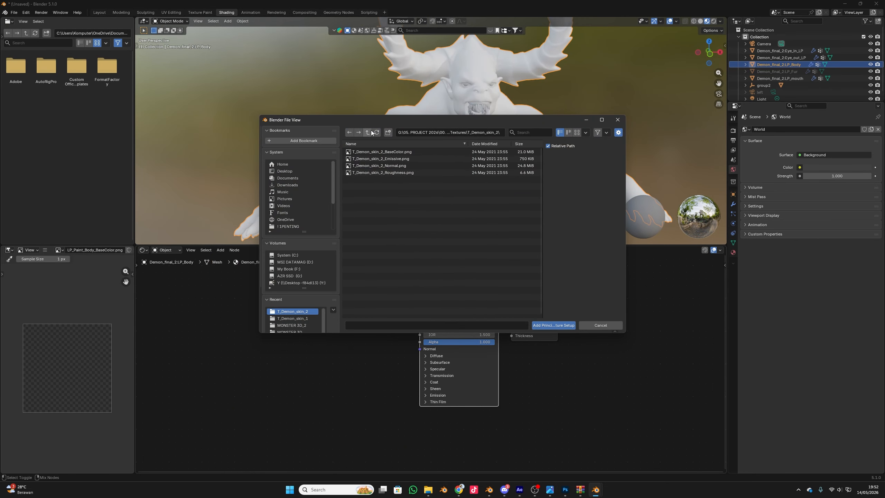
pyautogui.click(368, 132)
pyautogui.doubleClick(367, 173)
pyautogui.press('a')
pyautogui.click(552, 325)
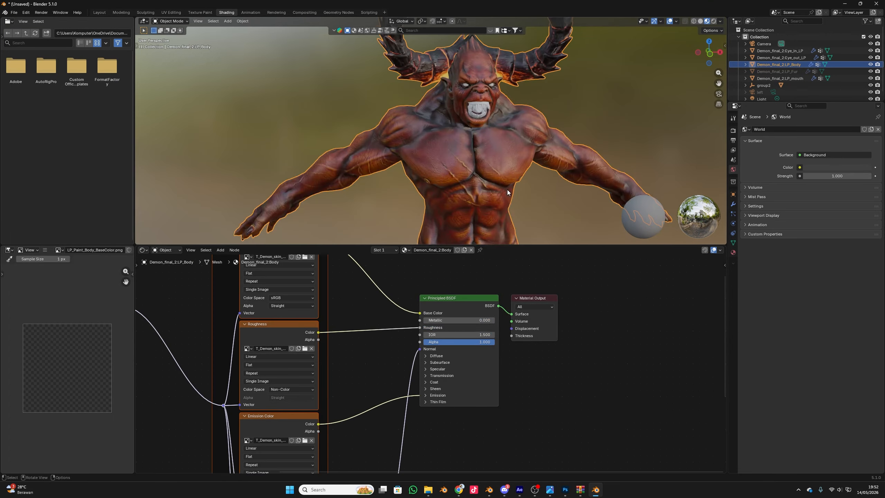
pyautogui.moveTo(455, 188); pyautogui.dragTo(493, 190)
pyautogui.hotkey('ctrl', 'z')
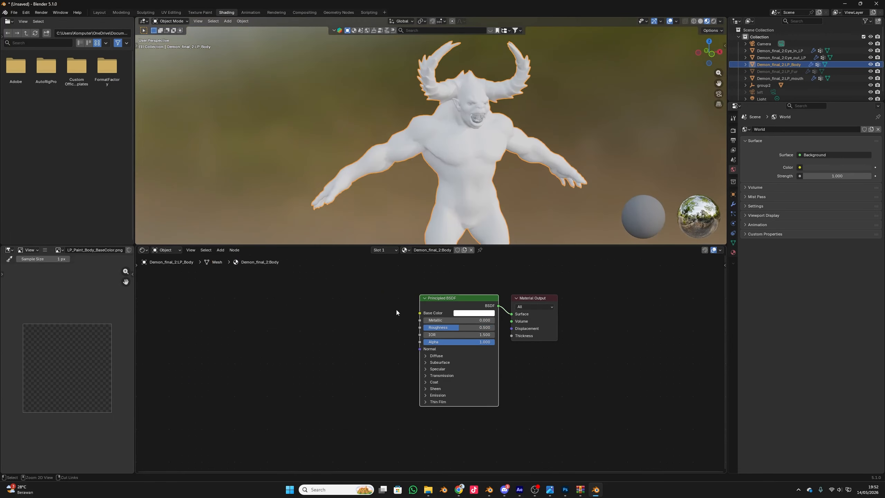
# Step: Try all the T_Demon_skin_4 maps on the body material, inspect the skin up close and undo the setup
pyautogui.hotkey('ctrl', 'shift', 't')
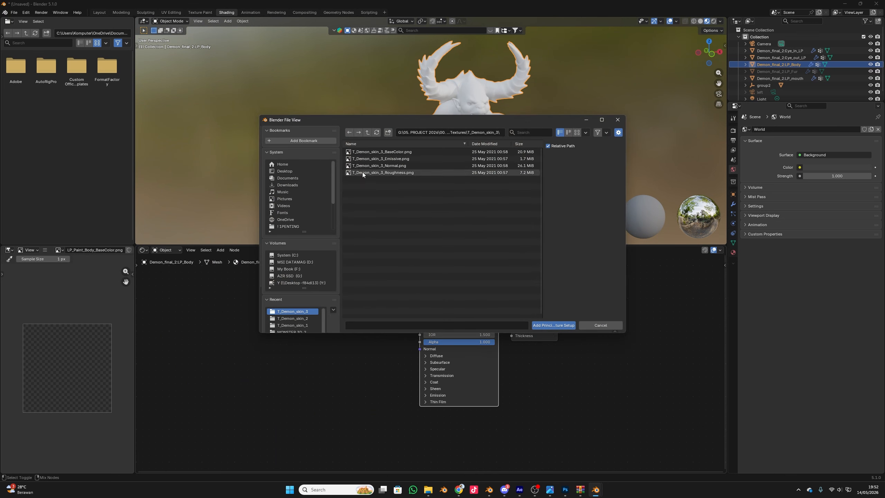
pyautogui.doubleClick(372, 180)
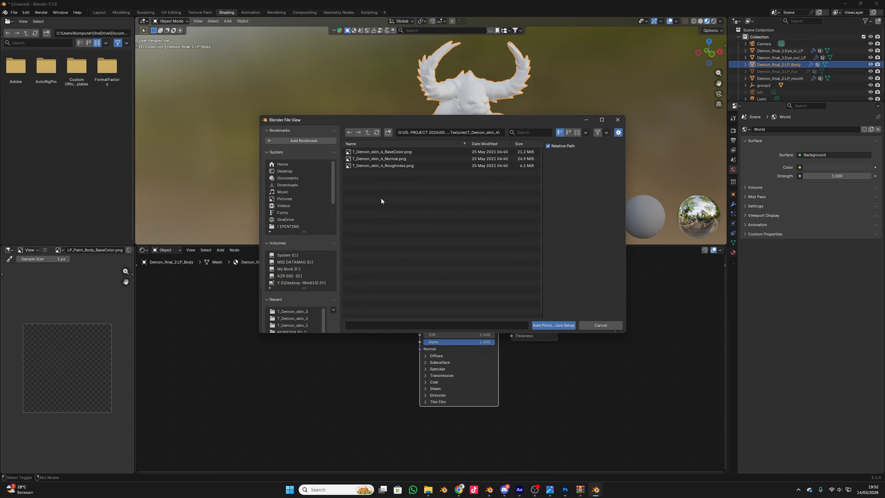
pyautogui.press('a')
pyautogui.click(542, 325)
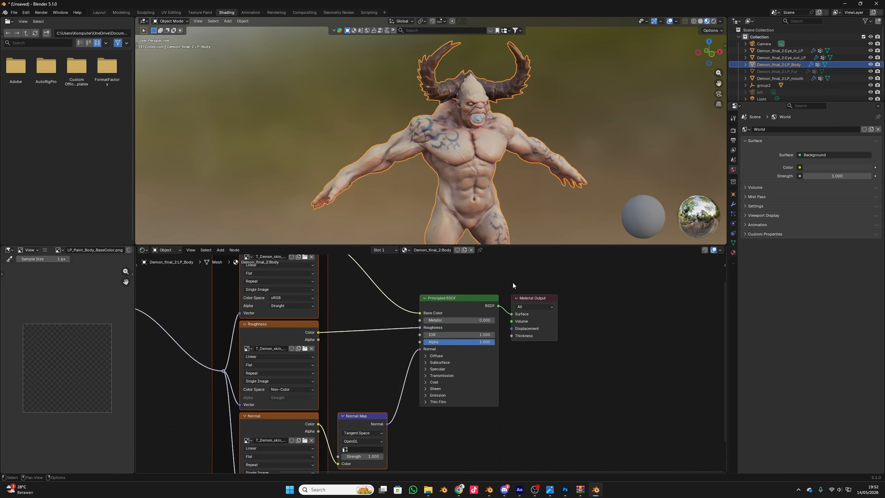
pyautogui.scroll(5, 455, 177)
pyautogui.scroll(-4, 454, 177)
pyautogui.moveTo(454, 177)
pyautogui.mouseDown()
pyautogui.moveTo(397, 168)
pyautogui.moveTo(453, 168)
pyautogui.mouseUp()
pyautogui.hotkey('ctrl', 'z')
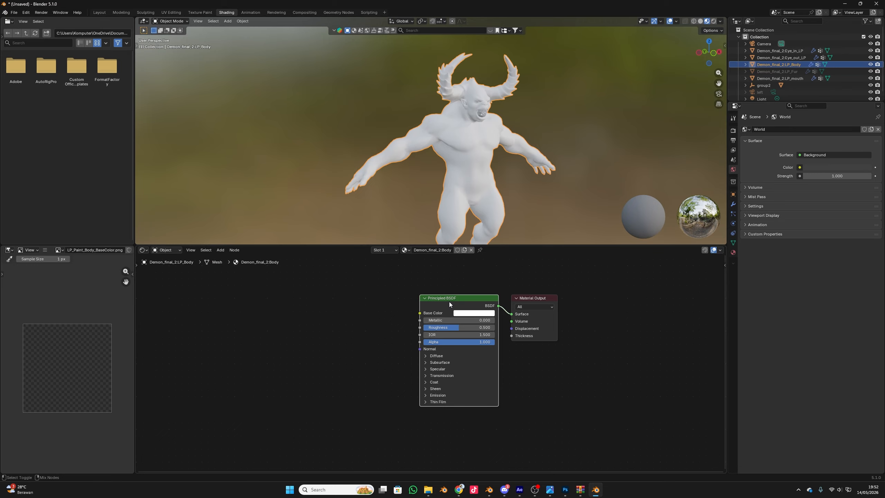
# Step: Apply all the T_Demon_skin_3 maps to the body's Principled BSDF with Principled Texture Setup
pyautogui.hotkey('ctrl', 'shift', 't')
pyautogui.click(366, 133)
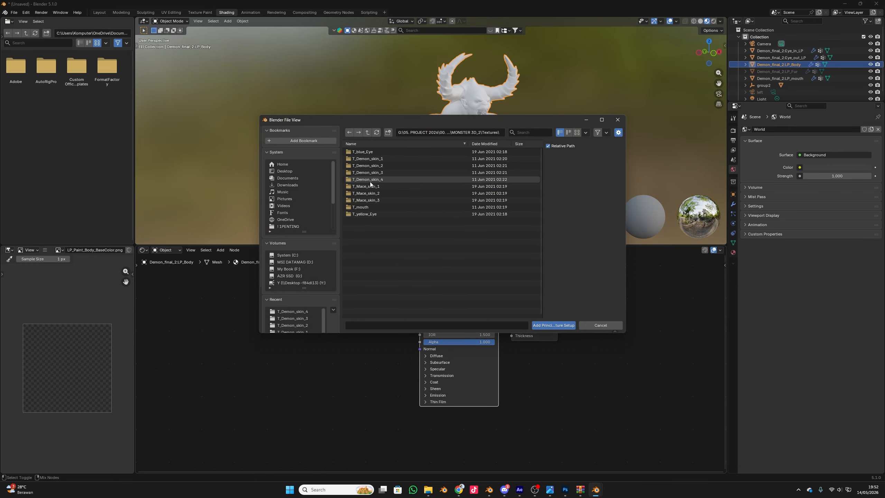
pyautogui.click(377, 174)
pyautogui.press('a')
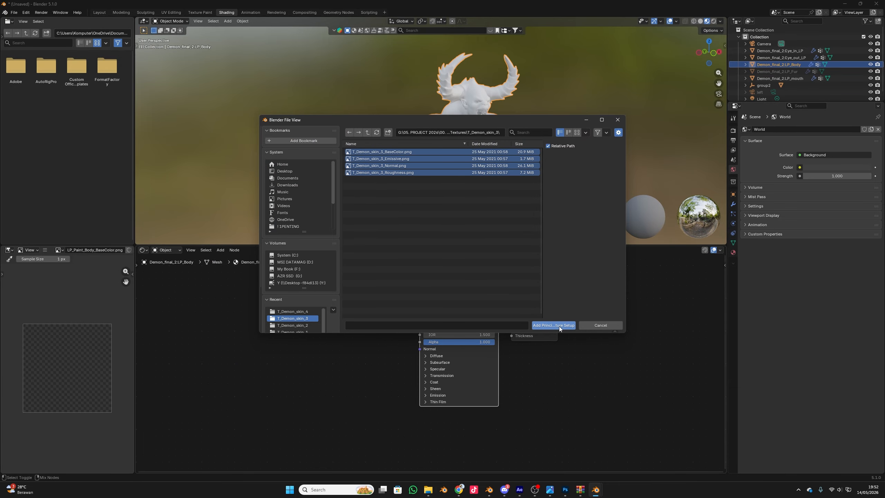
pyautogui.click(558, 326)
# Step: Select the demon's mouth mesh and apply all the T_mouth maps to its Principled BSDF with Principled Texture Setup
pyautogui.scroll(8, 450, 146)
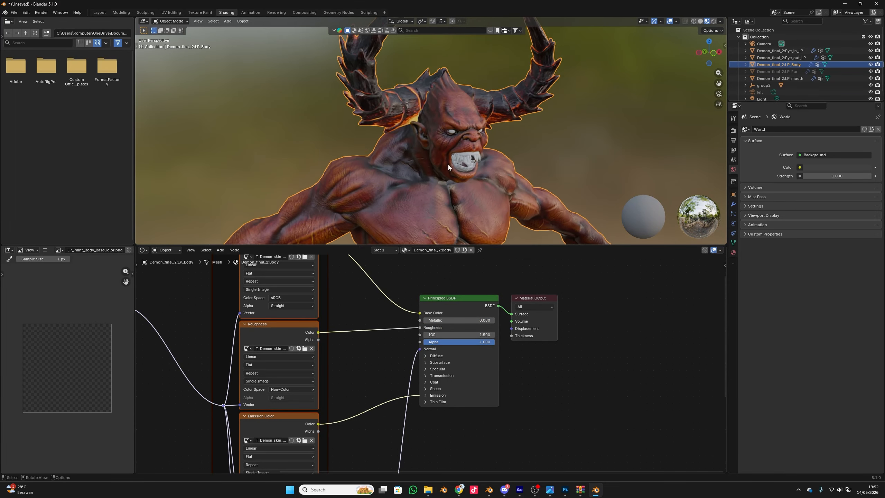
pyautogui.click(433, 126)
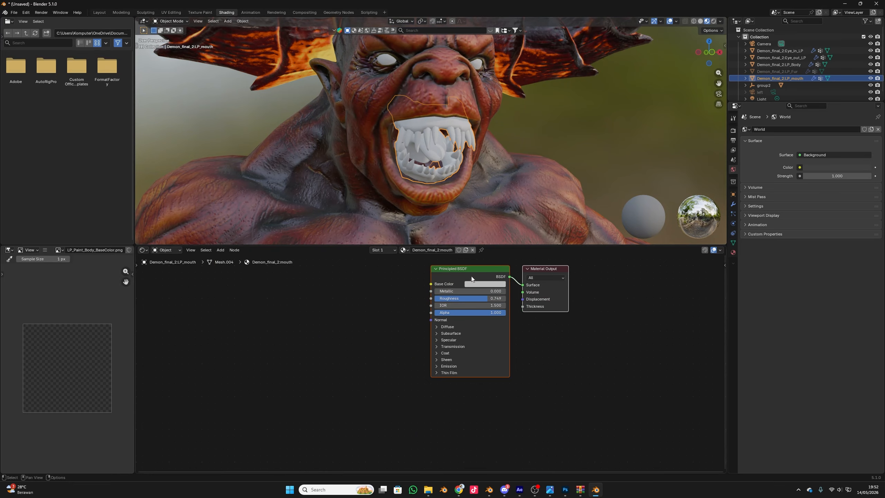
pyautogui.click(462, 274)
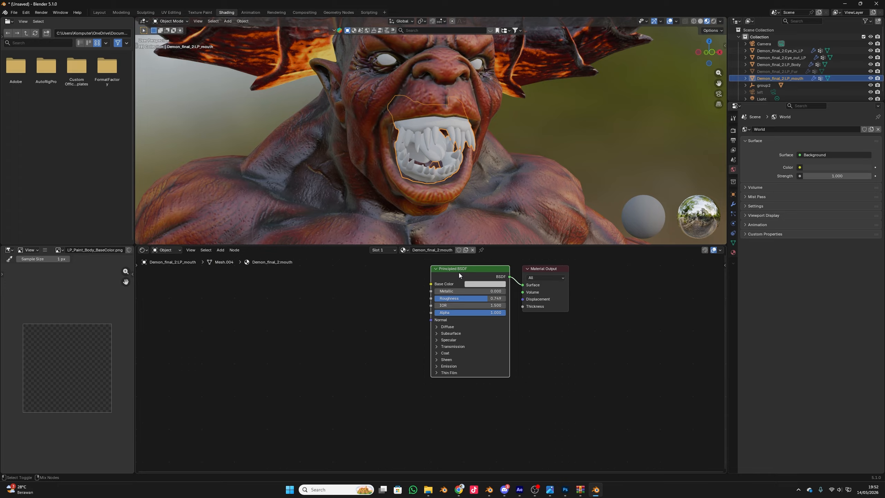
pyautogui.hotkey('ctrl', 'shift', 't')
pyautogui.click(368, 132)
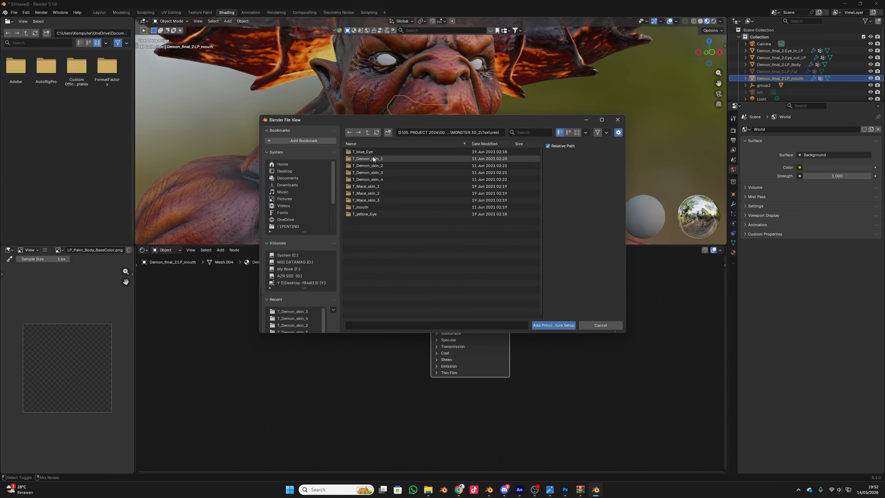
pyautogui.doubleClick(372, 206)
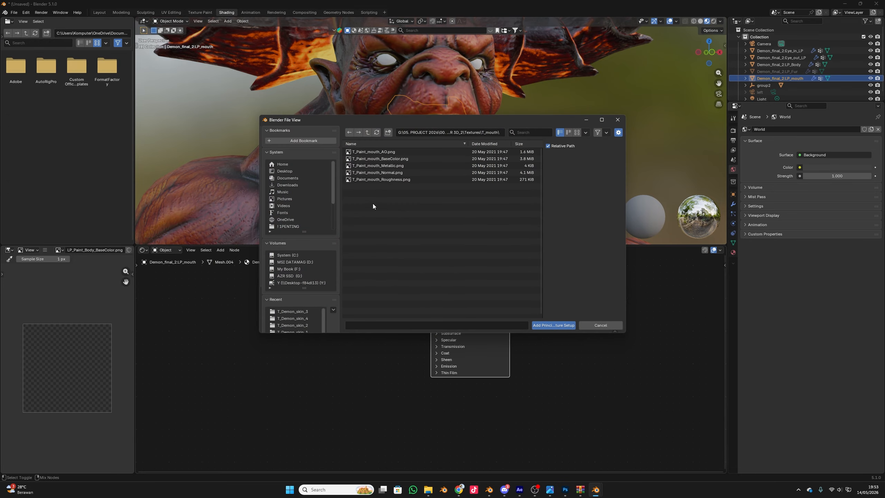
pyautogui.press('a')
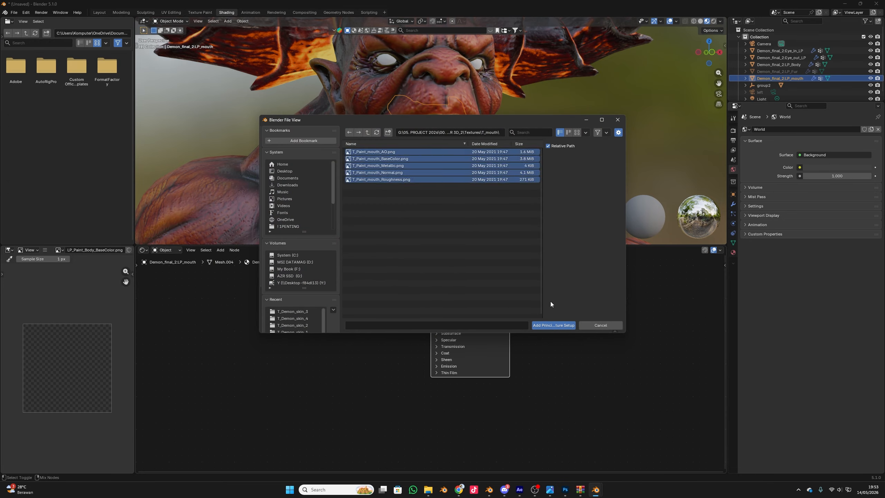
pyautogui.click(549, 326)
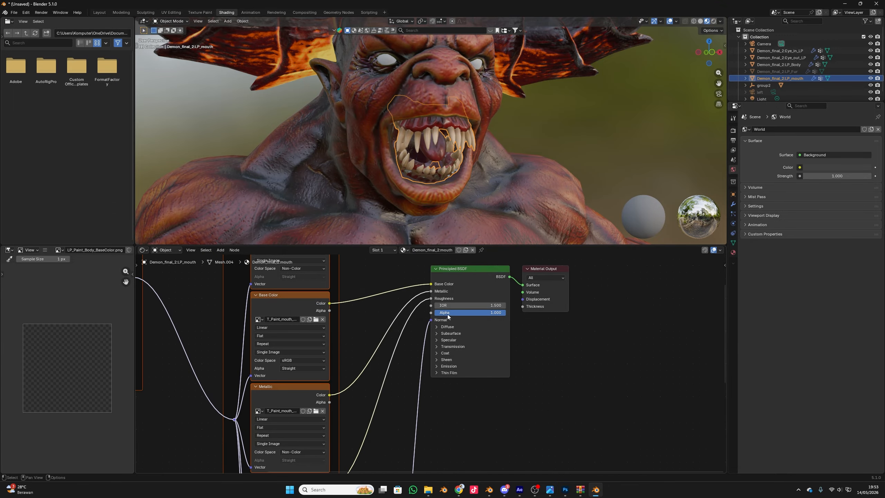
pyautogui.scroll(-1, 312, 351)
pyautogui.scroll(-2, 360, 391)
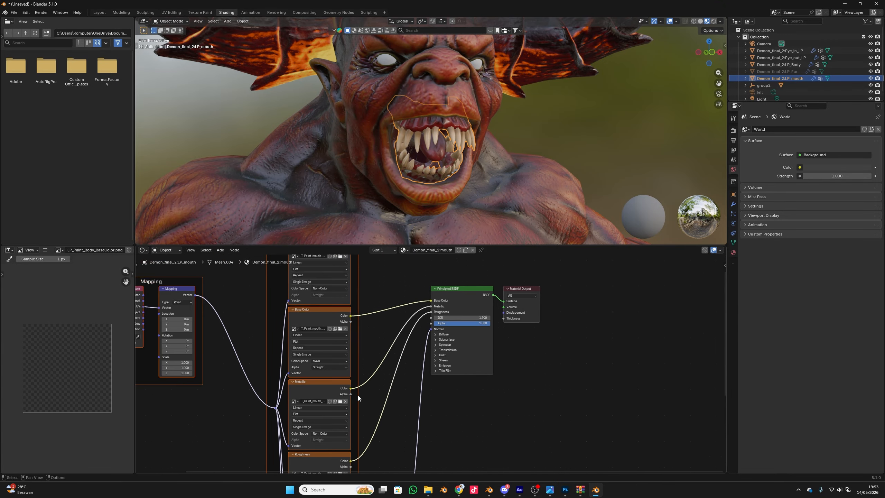
pyautogui.moveTo(355, 380); pyautogui.dragTo(331, 388)
# Step: Select the demon's outer eye mesh and apply all the T_blue_Eye maps to its Principled BSDF with Principled Texture Setup
pyautogui.scroll(-2, 393, 108)
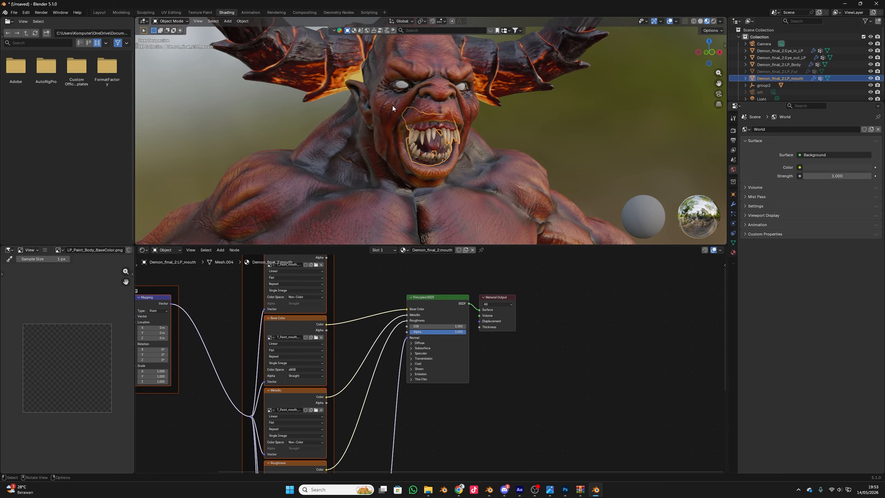
pyautogui.click(400, 85)
pyautogui.click(470, 288)
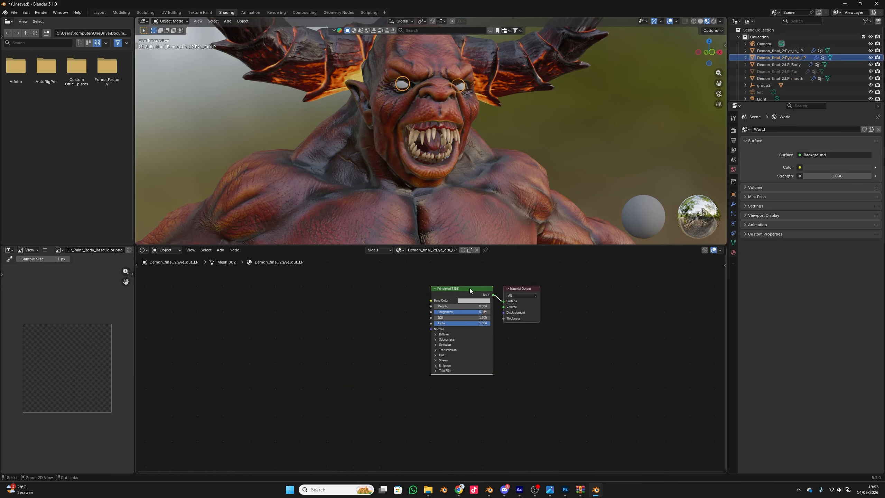
pyautogui.hotkey('ctrl', 'shift', 't')
pyautogui.click(368, 132)
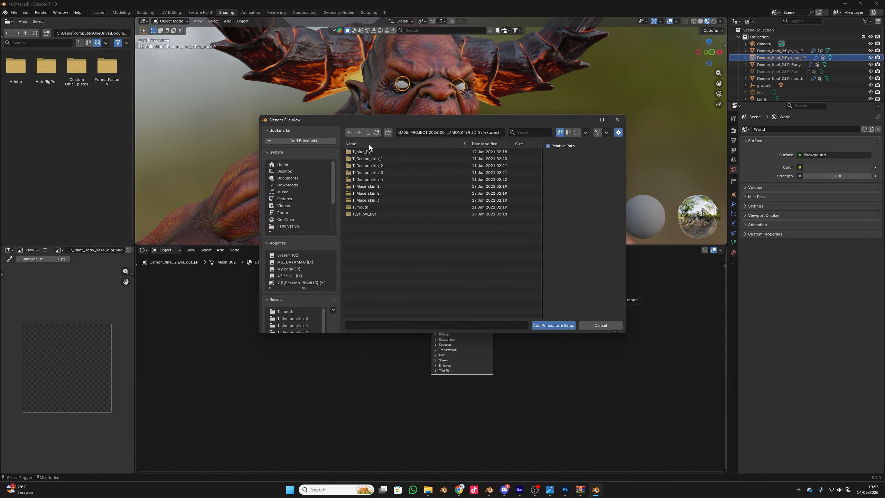
pyautogui.click(368, 151)
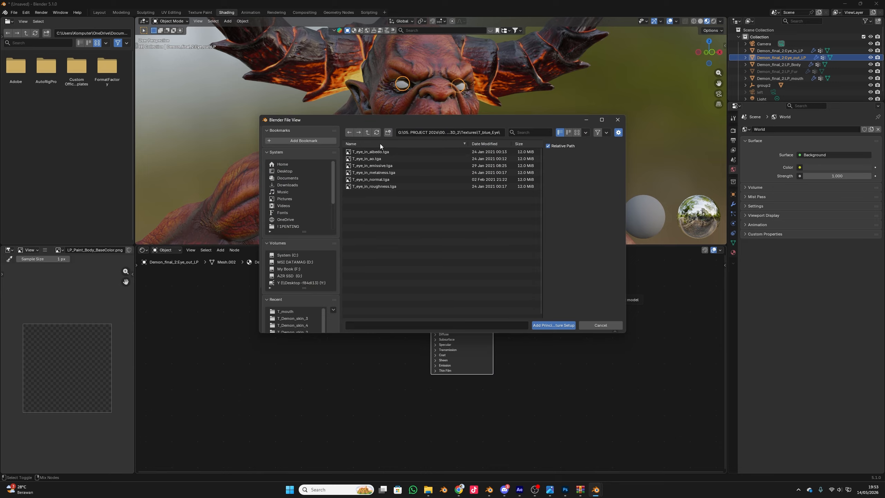
pyautogui.click(367, 132)
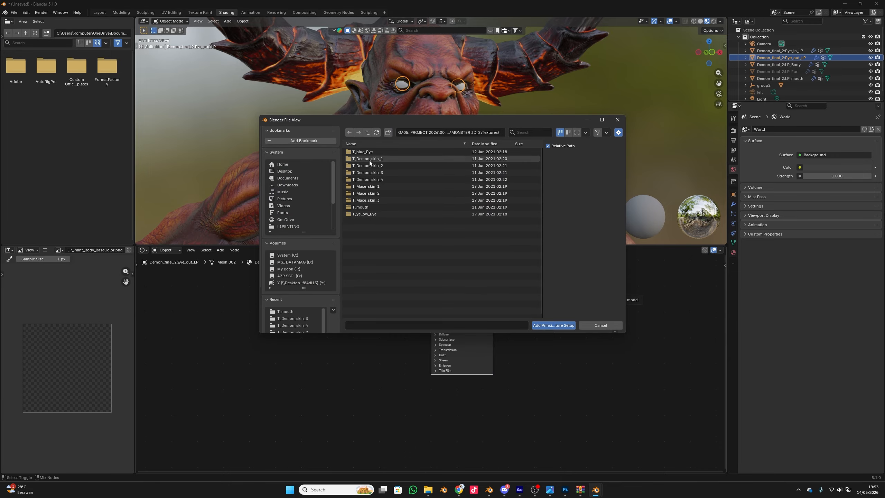
pyautogui.click(365, 153)
pyautogui.moveTo(365, 152); pyautogui.dragTo(424, 213)
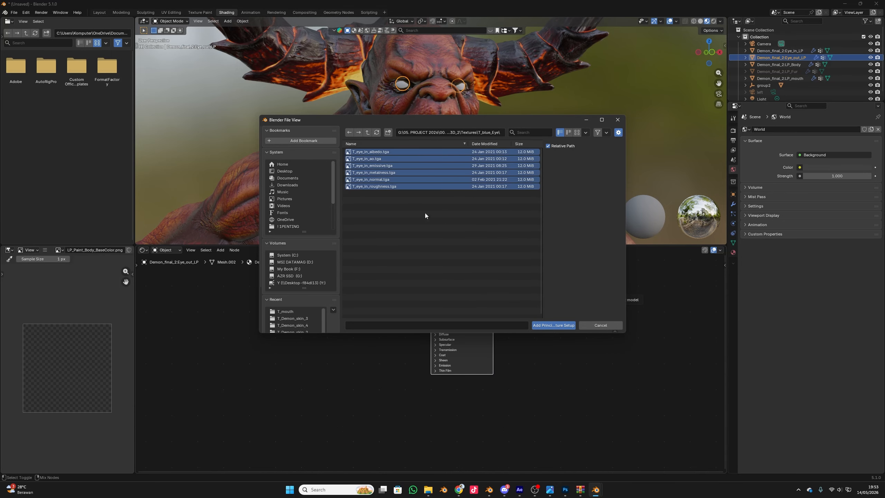
pyautogui.click(550, 325)
pyautogui.click(488, 118)
# Step: Examine the textured demon's full body and face, selecting the inner and outer eye meshes to compare their materials
pyautogui.scroll(-4, 451, 137)
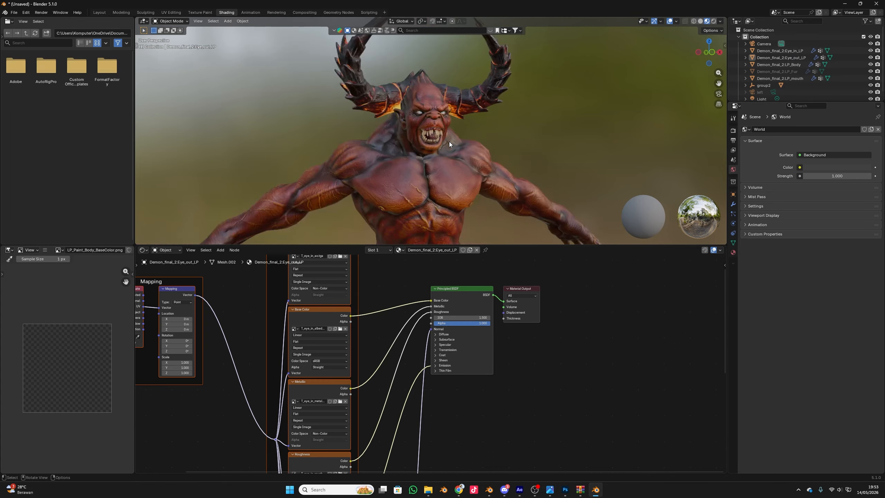
pyautogui.scroll(2, 449, 142)
pyautogui.scroll(-8, 431, 149)
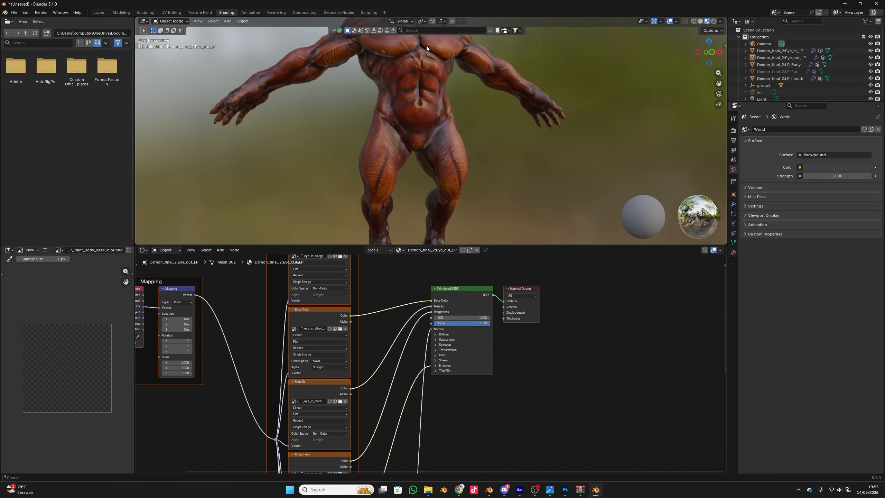
pyautogui.moveTo(445, 89); pyautogui.dragTo(610, 84)
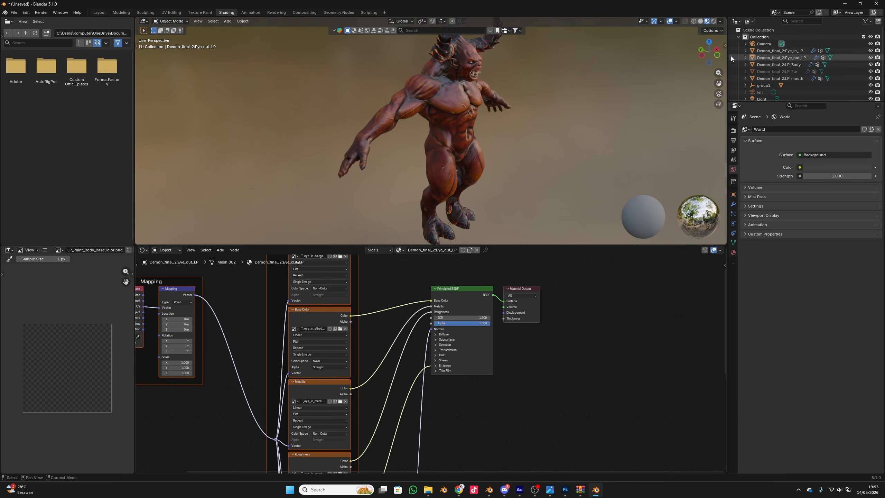
pyautogui.click(764, 51)
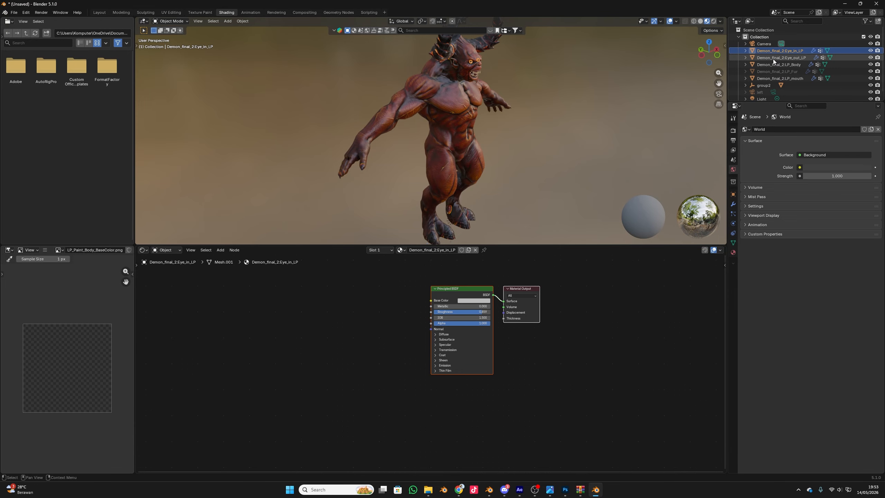
pyautogui.click(773, 59)
pyautogui.scroll(4, 458, 130)
pyautogui.scroll(4, 442, 173)
pyautogui.moveTo(458, 131)
pyautogui.mouseDown()
pyautogui.moveTo(442, 173)
pyautogui.moveTo(408, 162)
pyautogui.moveTo(414, 148)
pyautogui.moveTo(453, 136)
pyautogui.mouseUp()
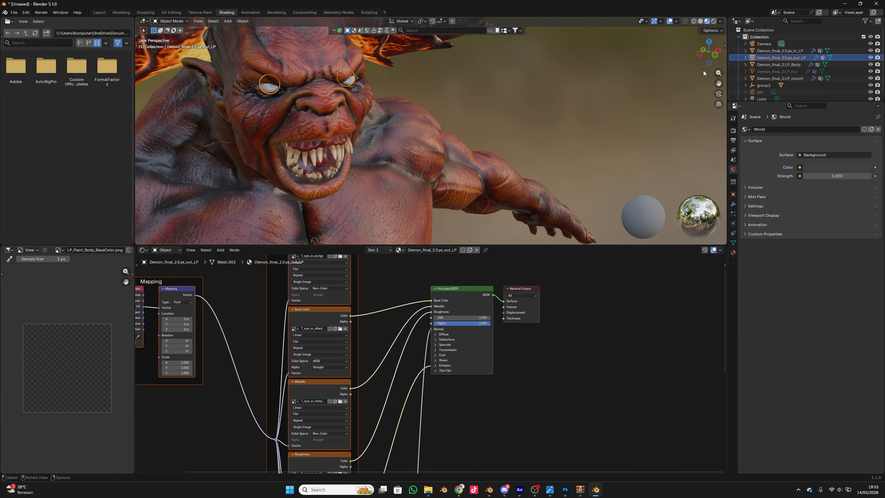
# Step: Select the inner eye mesh, cancel a trial move and examine the eyes, mouth material and upper body
pyautogui.click(790, 51)
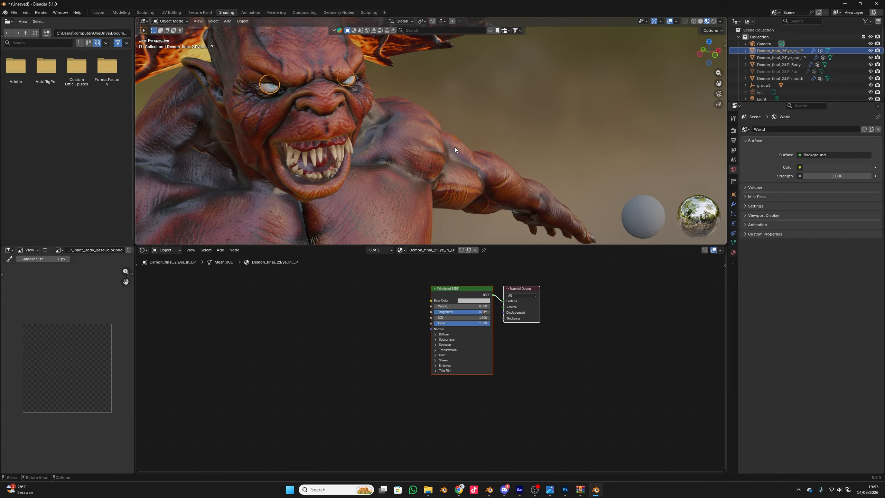
pyautogui.press('g')
pyautogui.rightClick(499, 170)
pyautogui.scroll(-1, 391, 110)
pyautogui.scroll(5, 326, 115)
pyautogui.moveTo(327, 115); pyautogui.dragTo(390, 109)
pyautogui.scroll(-10, 388, 135)
pyautogui.click(776, 77)
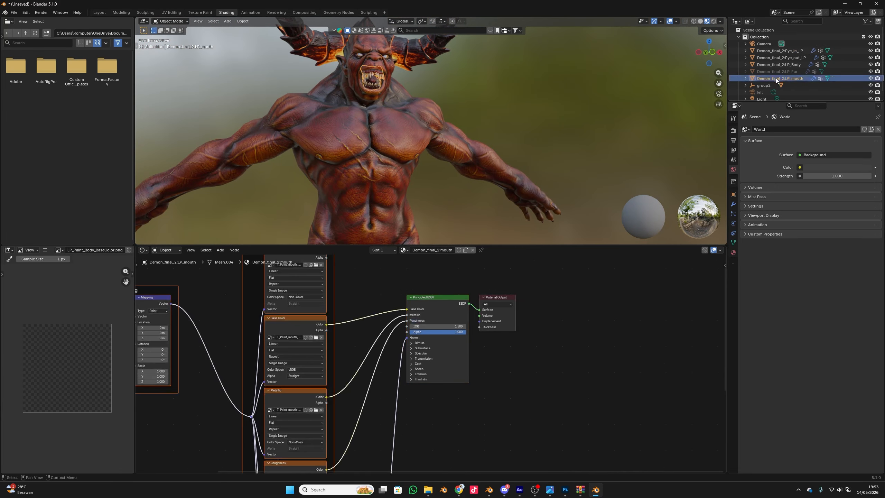
pyautogui.scroll(-7, 509, 122)
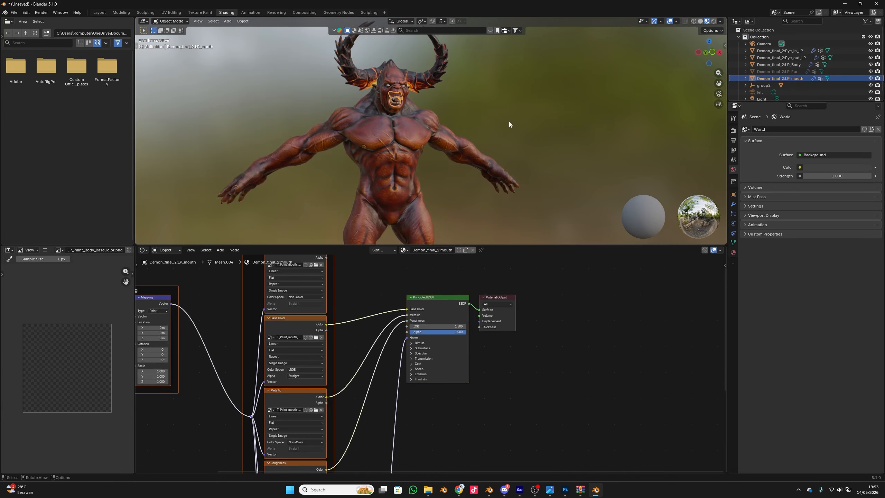
# Step: Switch to File Explorer, look through the maps in the T_Mace_skin_2 folder and return to Blender
pyautogui.click(426, 487)
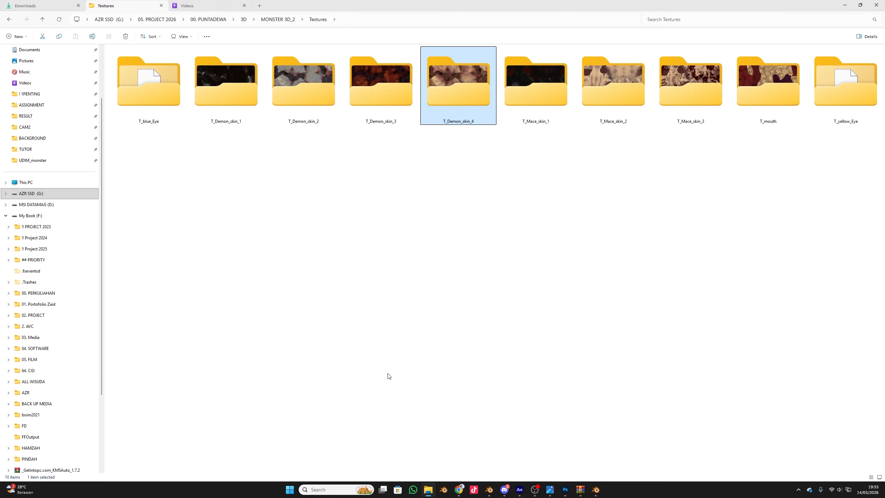
pyautogui.doubleClick(606, 94)
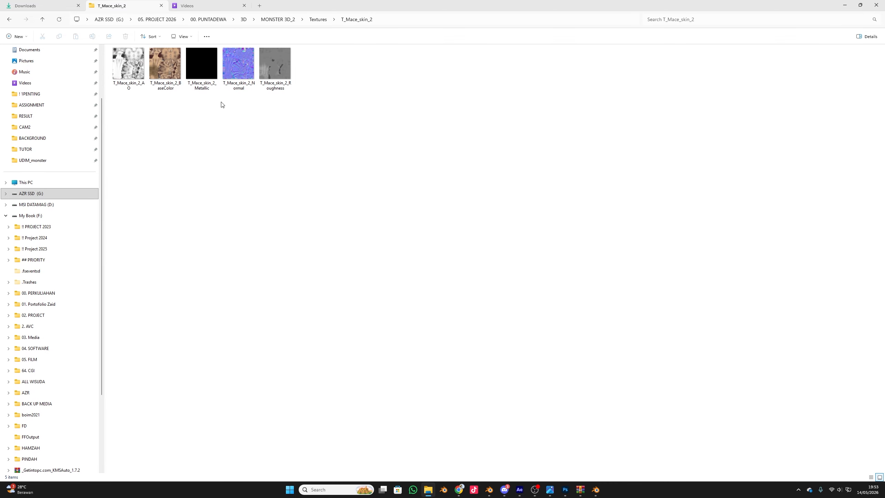
pyautogui.click(843, 5)
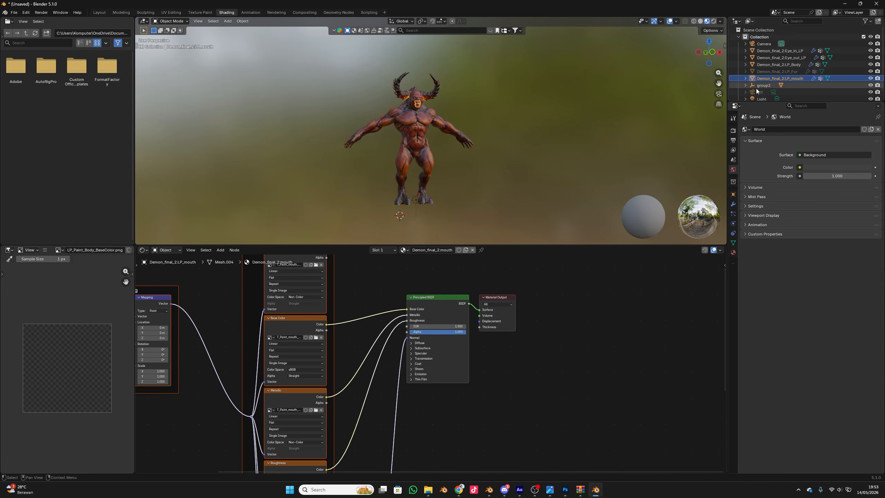
# Step: Select the demon's body and delete the mapping, texture and normal map nodes from its material
pyautogui.click(404, 140)
pyautogui.scroll(5, 405, 139)
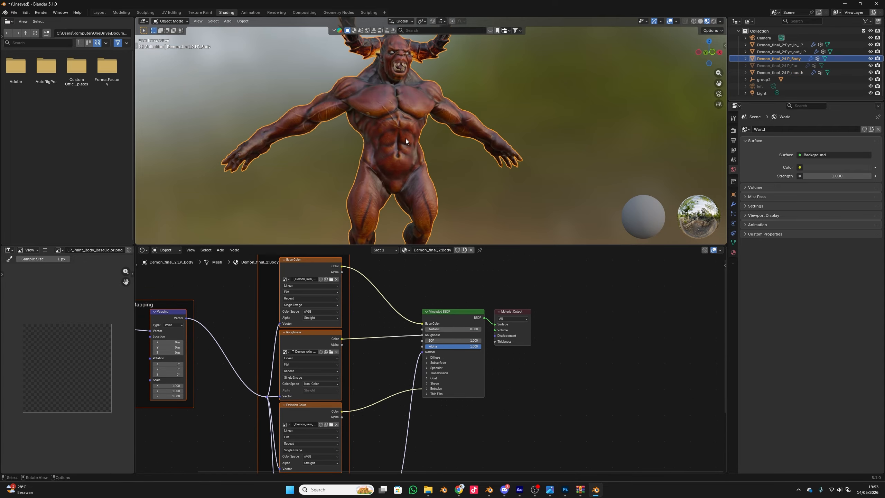
pyautogui.scroll(-1, 390, 335)
pyautogui.scroll(1, 388, 332)
pyautogui.scroll(-4, 389, 332)
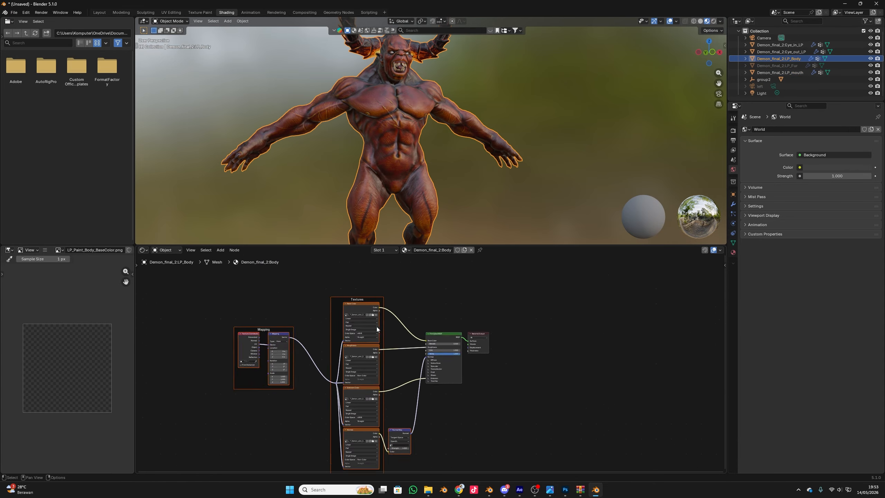
pyautogui.moveTo(299, 329); pyautogui.dragTo(407, 451)
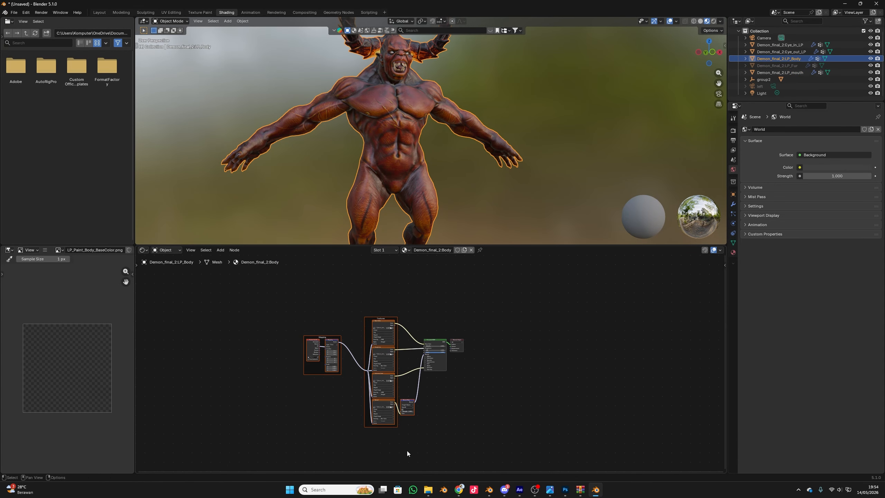
pyautogui.press('Delete')
# Step: Try all the T_Mace_skin_1 maps on the body's Principled BSDF, inspect the demon and undo the setup
pyautogui.hotkey('ctrl', 'shift', 't')
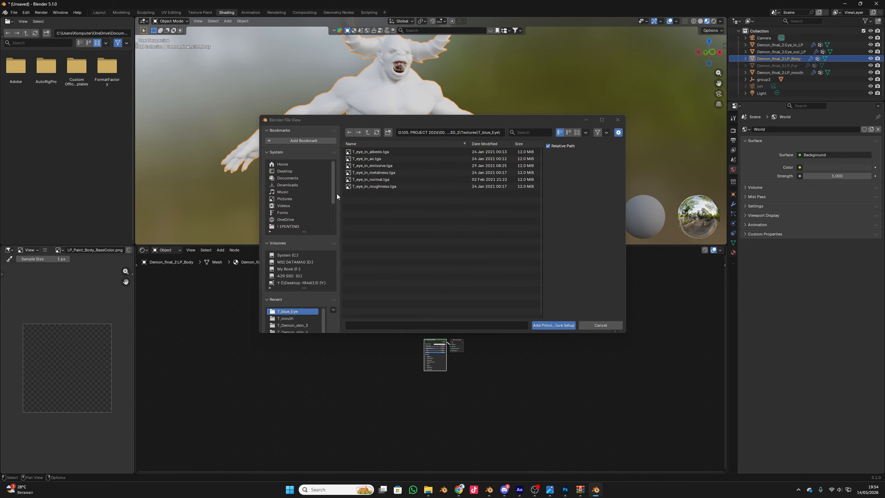
pyautogui.click(368, 151)
pyautogui.click(367, 185)
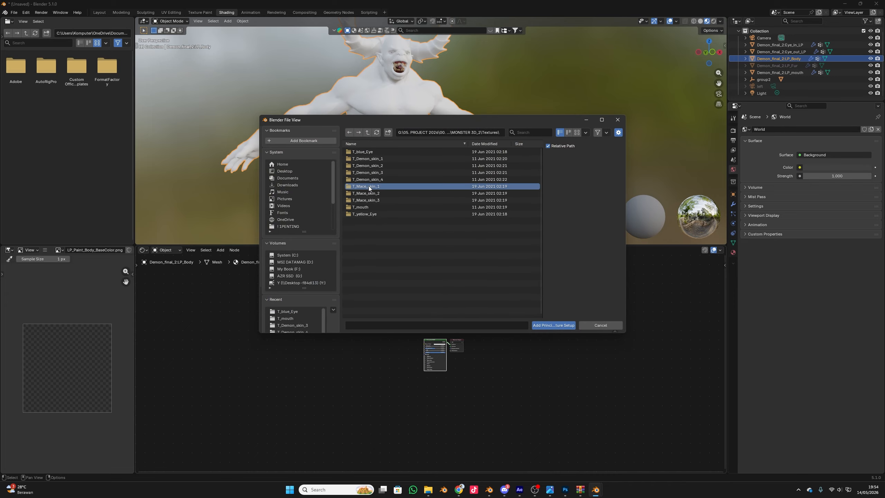
pyautogui.press('a')
pyautogui.click(565, 326)
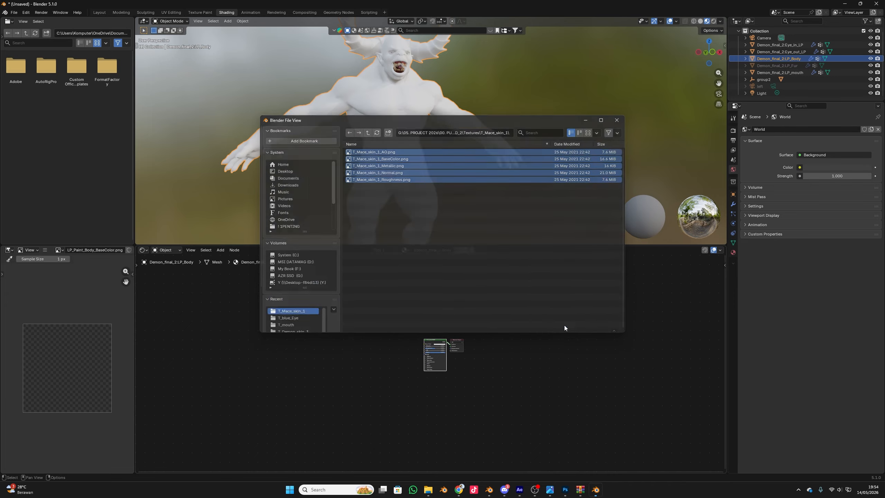
pyautogui.moveTo(438, 204); pyautogui.dragTo(376, 217)
pyautogui.scroll(4, 377, 217)
pyautogui.scroll(-2, 382, 213)
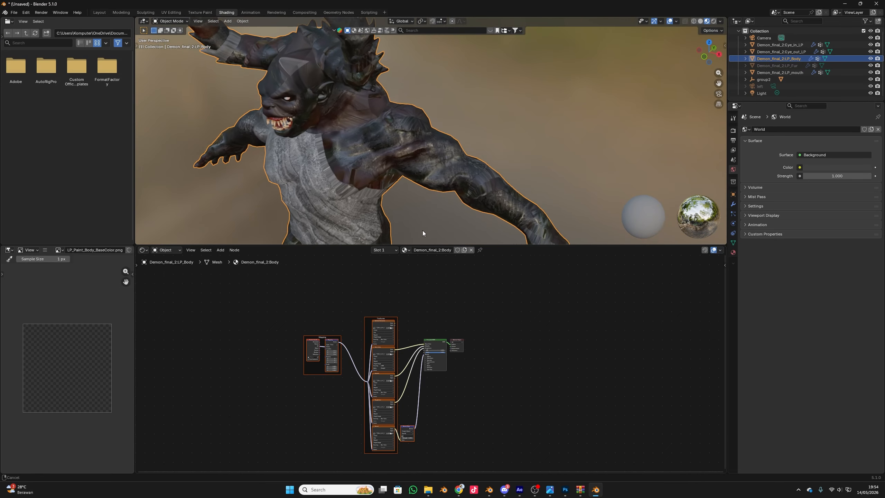
pyautogui.hotkey('ctrl', 'z')
# Step: Try all the T_Mace_skin_2 maps on the body's Principled BSDF and undo the setup
pyautogui.moveTo(404, 184); pyautogui.dragTo(441, 204)
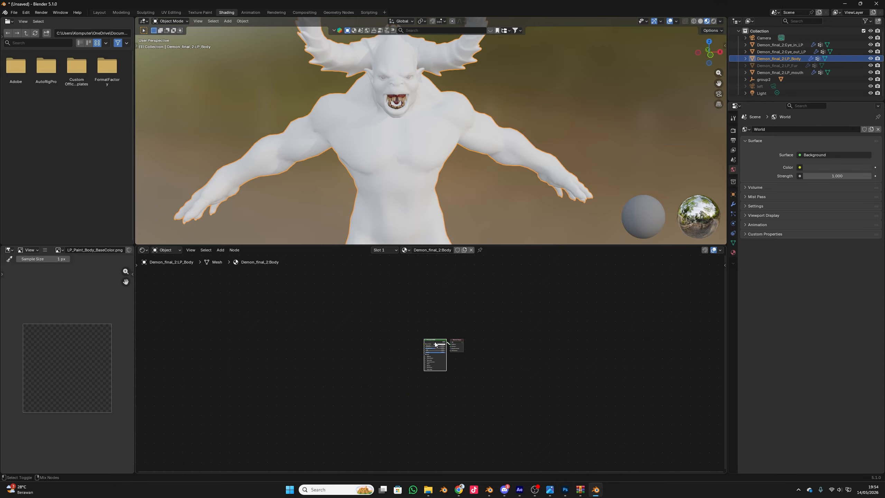
pyautogui.hotkey('ctrl', 'shift', 't')
pyautogui.click(368, 133)
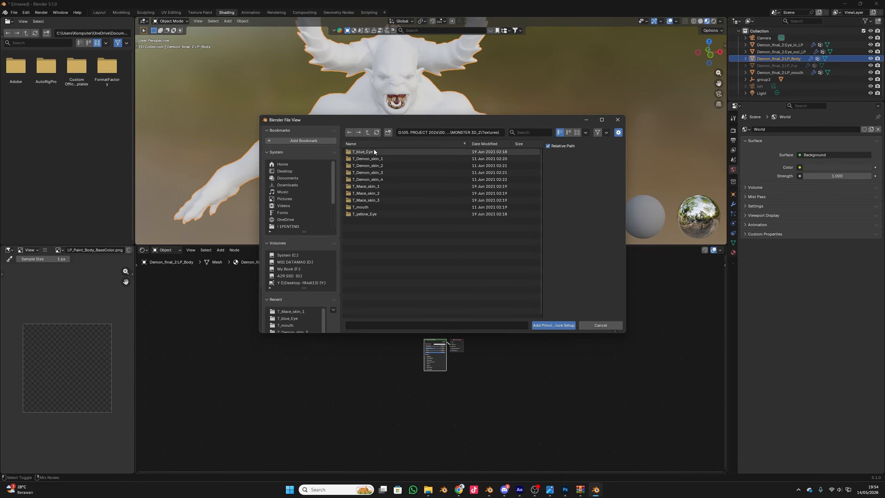
pyautogui.click(382, 193)
pyautogui.press('a')
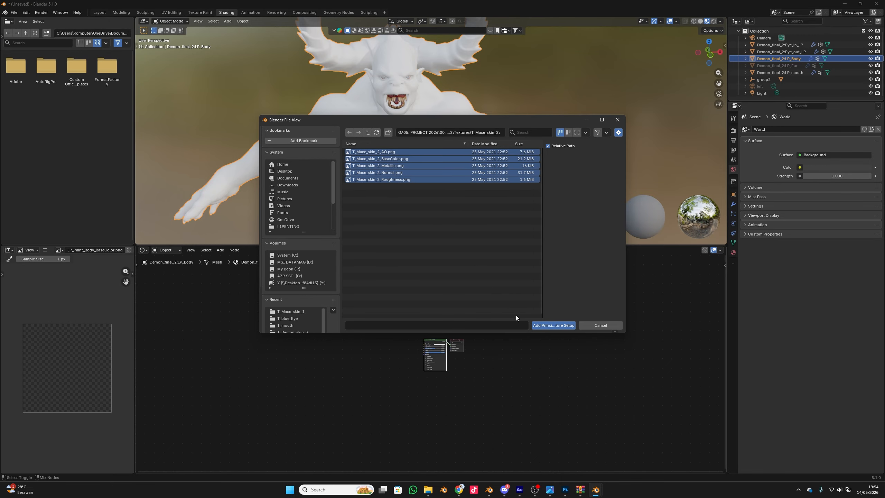
pyautogui.click(546, 324)
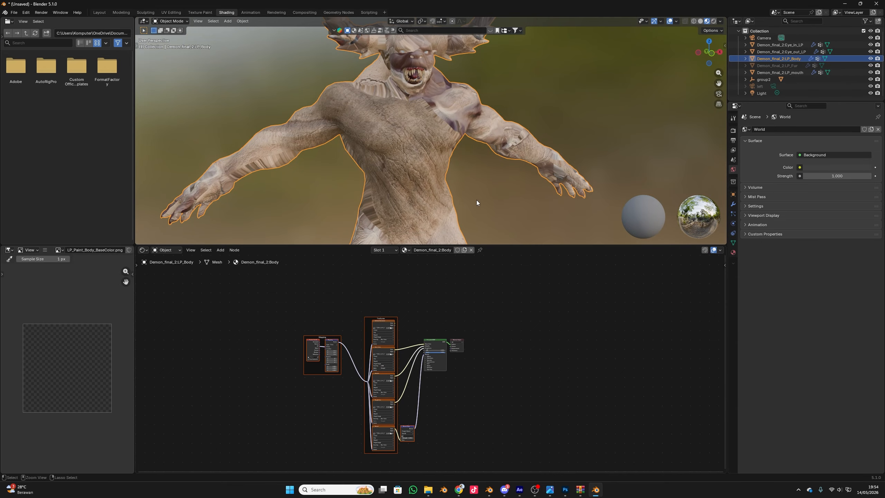
pyautogui.hotkey('ctrl', 'z')
# Step: Reapply all the T_Demon_skin_3 maps to the body's Principled BSDF with Principled Texture Setup
pyautogui.scroll(3, 433, 343)
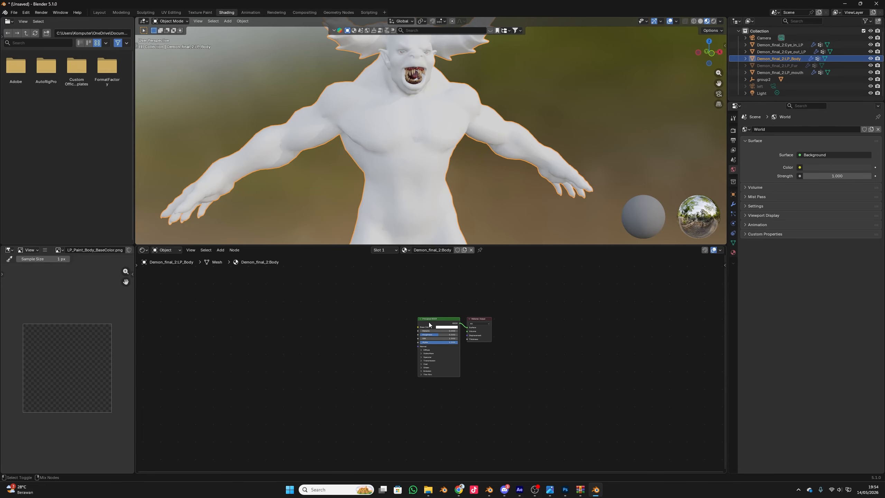
pyautogui.click(431, 321)
pyautogui.hotkey('ctrl', 'shift', 't')
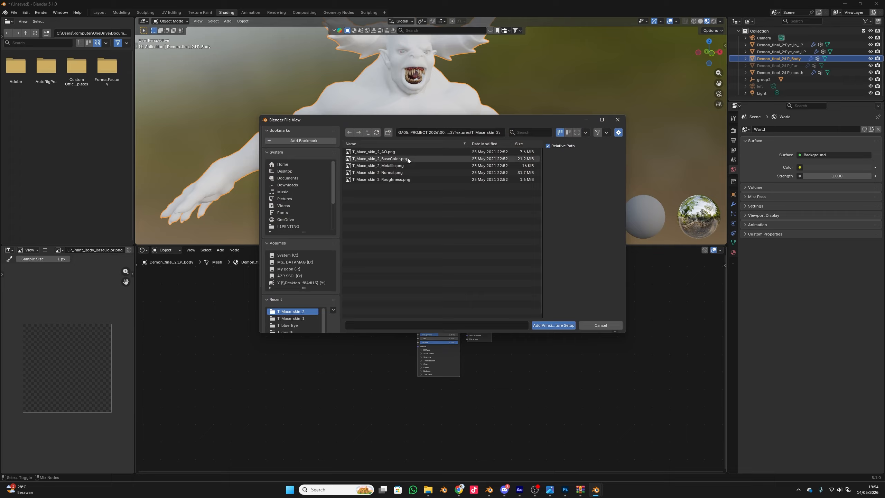
pyautogui.click(368, 133)
pyautogui.doubleClick(377, 173)
pyautogui.press('a')
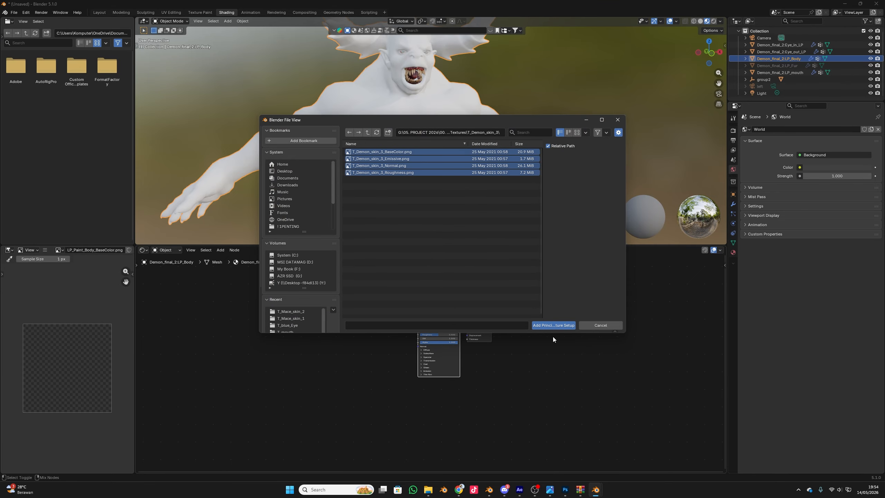
pyautogui.click(562, 326)
# Step: Show the body's material properties and examine the retextured demon from an angle
pyautogui.click(733, 252)
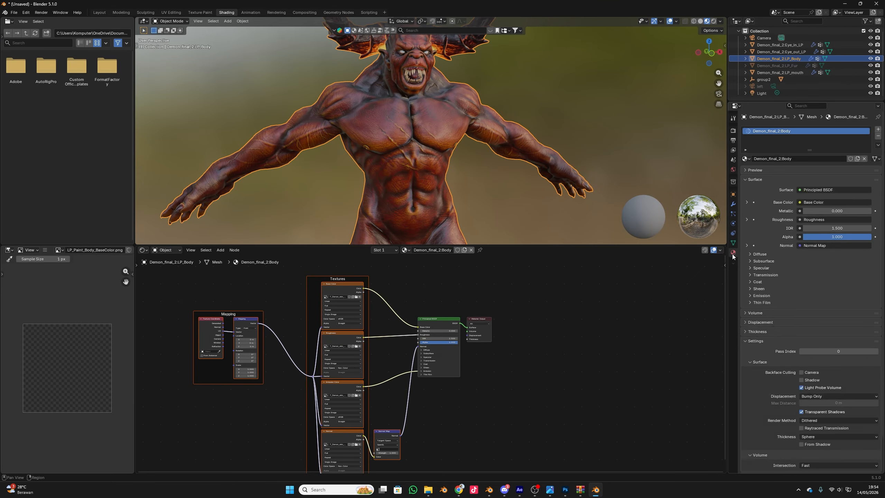
pyautogui.scroll(-3, 385, 148)
pyautogui.moveTo(389, 158); pyautogui.dragTo(558, 480)
pyautogui.scroll(2, 540, 97)
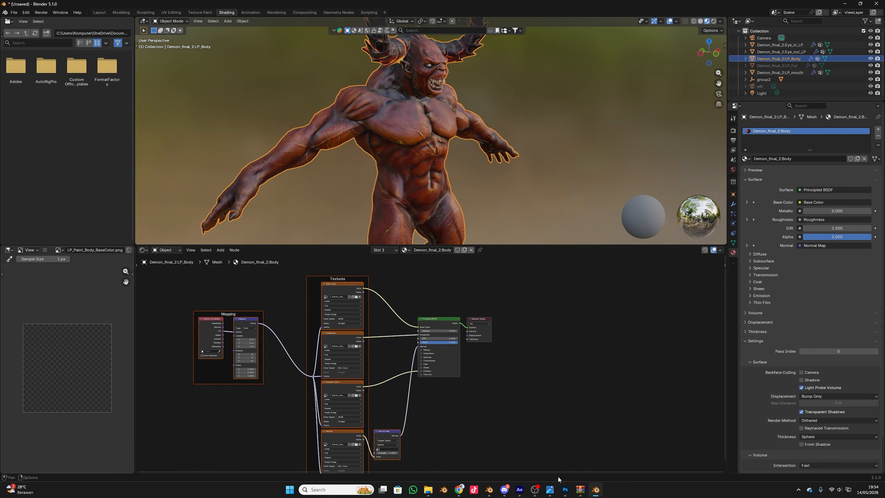
# Step: Switch to Chrome and bring up the demon model's CGTrader download page to view its preview images
pyautogui.click(460, 493)
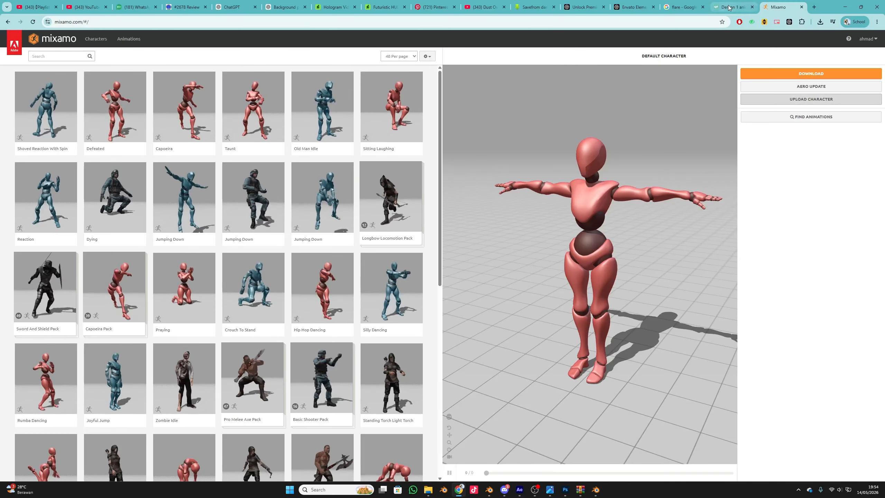
pyautogui.hotkey('ctrl', 'shift', 'Tab')
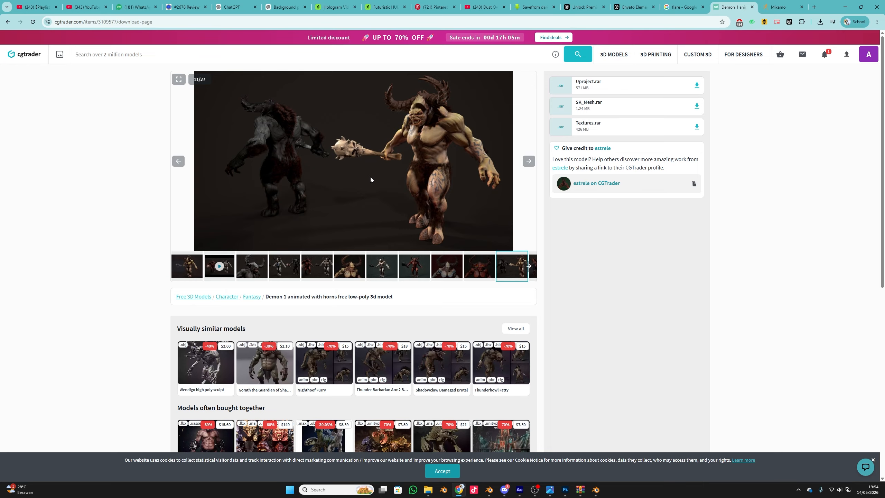
# Step: View the demon's other skin variants in the download page's preview images and switch back to Blender
pyautogui.click(317, 268)
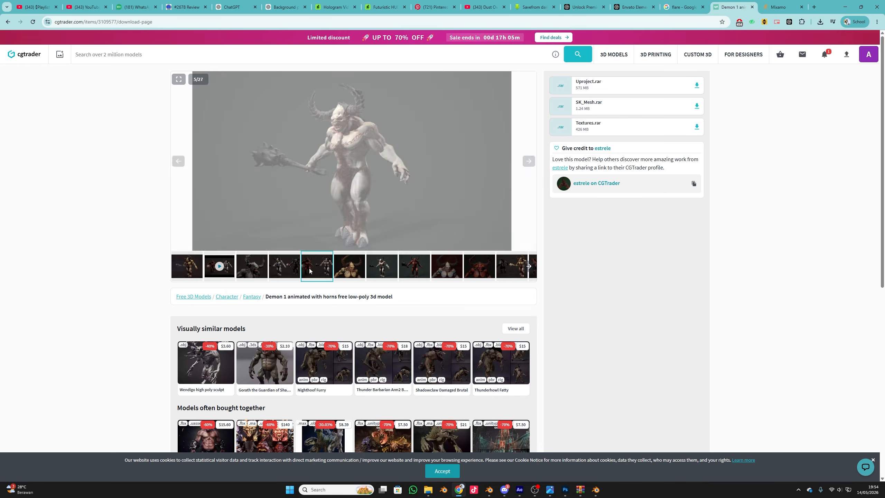
pyautogui.click(286, 270)
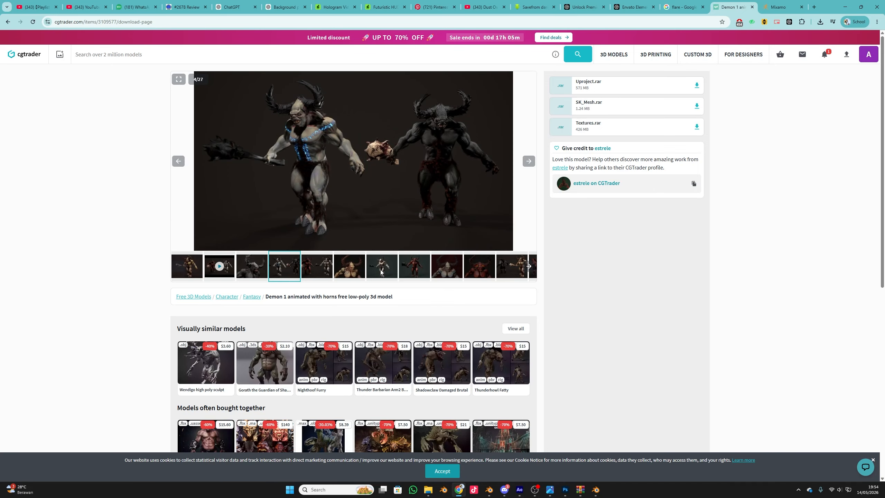
pyautogui.click(423, 270)
pyautogui.hotkey('alt', 'Tab')
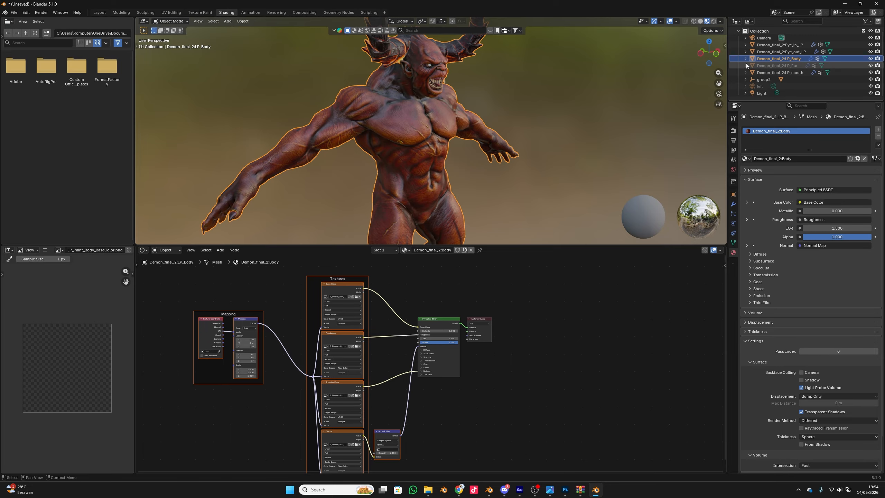
# Step: Inspect the materials of the hidden fur object and the hidden mace inside group2
pyautogui.click(864, 66)
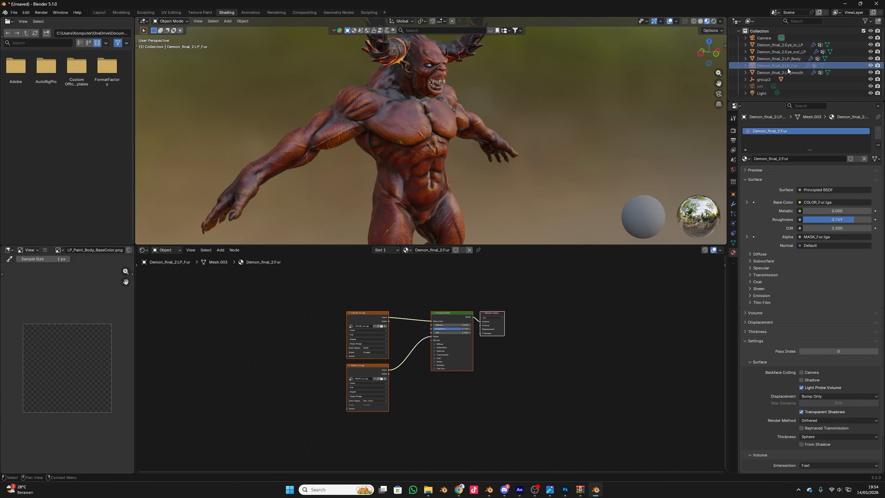
pyautogui.scroll(-1, 515, 164)
pyautogui.scroll(-1, 514, 164)
pyautogui.moveTo(515, 165); pyautogui.dragTo(494, 163)
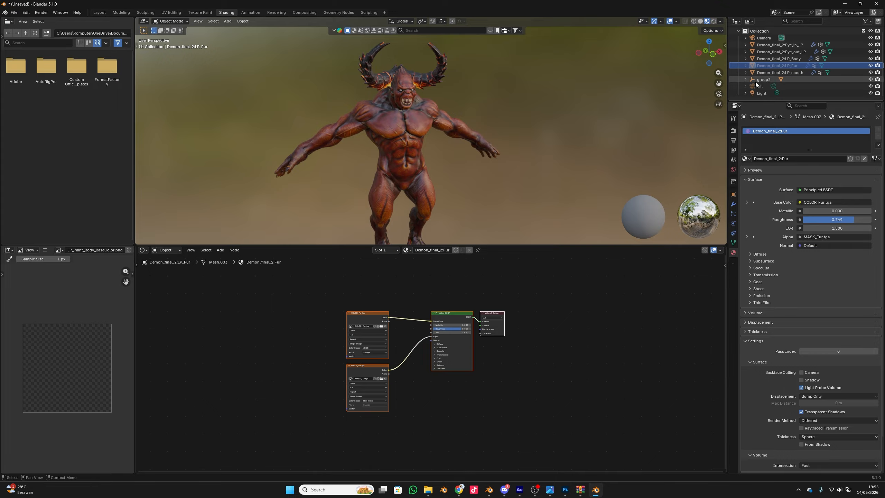
pyautogui.click(745, 80)
pyautogui.click(796, 85)
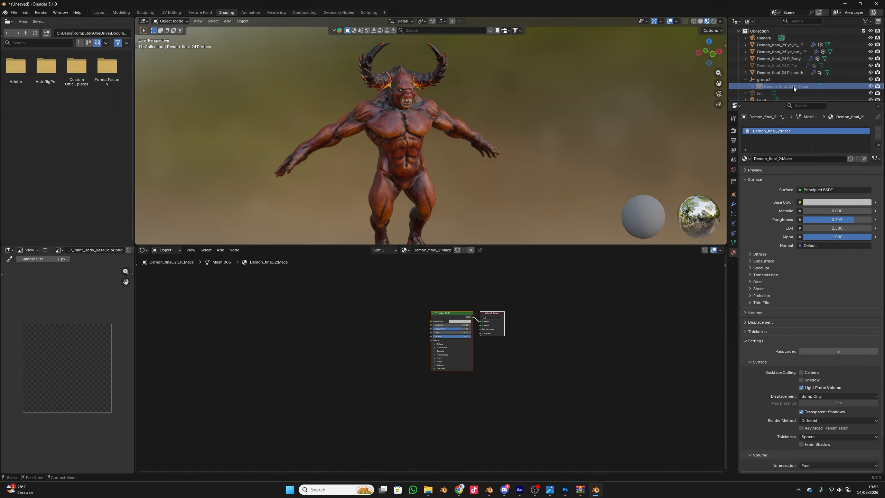
pyautogui.click(475, 150)
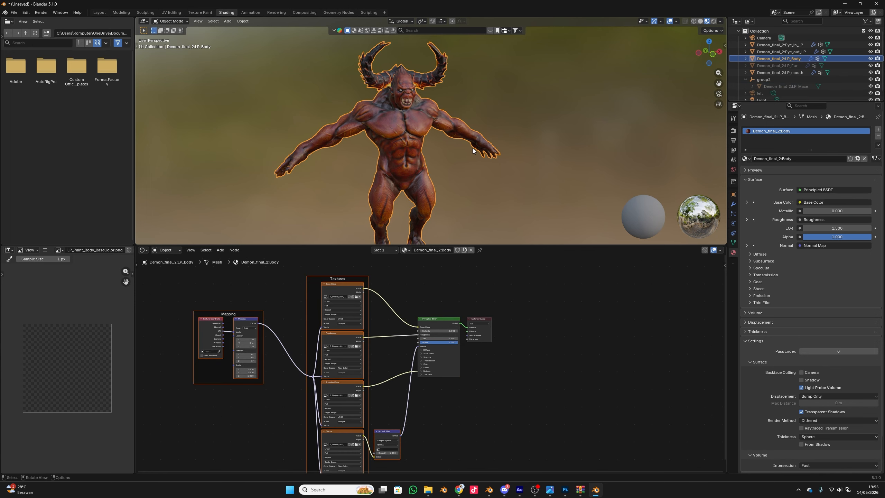
pyautogui.click(456, 159)
pyautogui.click(782, 87)
# Step: Examine the demon's feet up close and view the whole model in the Layout workspace
pyautogui.scroll(-2, 451, 145)
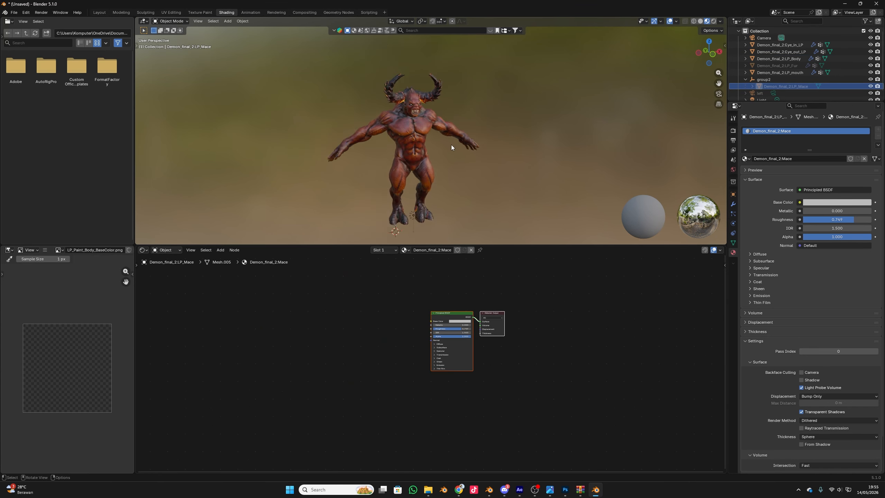
pyautogui.scroll(-2, 451, 144)
pyautogui.moveTo(451, 144); pyautogui.dragTo(493, 54)
pyautogui.scroll(4, 456, 164)
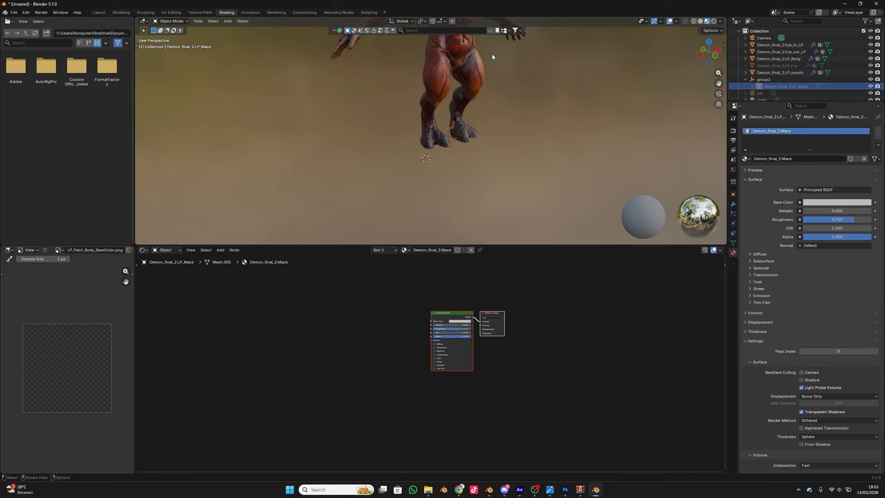
pyautogui.scroll(3, 433, 172)
pyautogui.moveTo(433, 172)
pyautogui.mouseDown()
pyautogui.moveTo(483, 173)
pyautogui.moveTo(441, 171)
pyautogui.mouseUp()
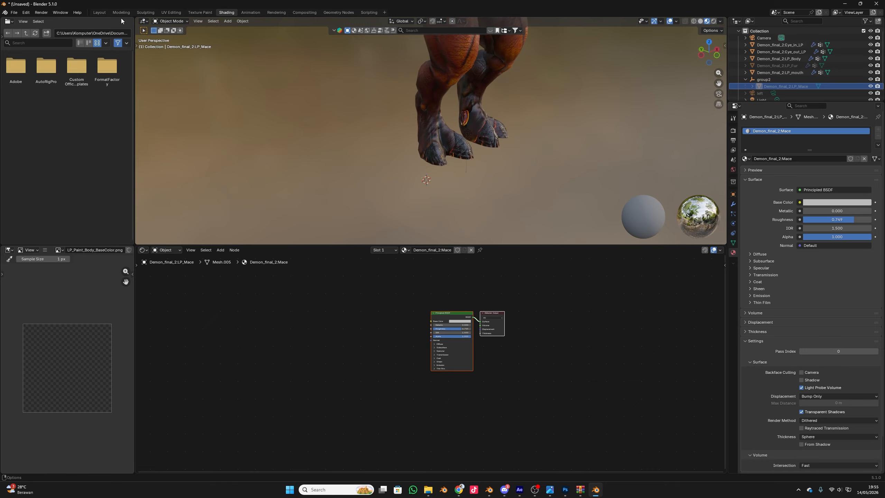
pyautogui.click(100, 13)
pyautogui.scroll(2, 434, 194)
pyautogui.moveTo(440, 211); pyautogui.dragTo(484, 192)
pyautogui.scroll(-5, 452, 194)
pyautogui.scroll(2, 484, 192)
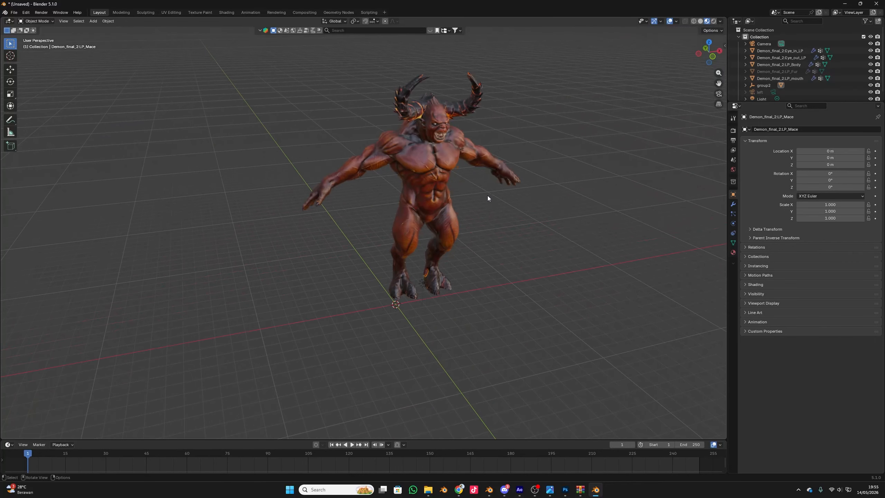
# Step: Start a new scene without saving the current one and delete the default cube
pyautogui.click(17, 15)
pyautogui.click(103, 18)
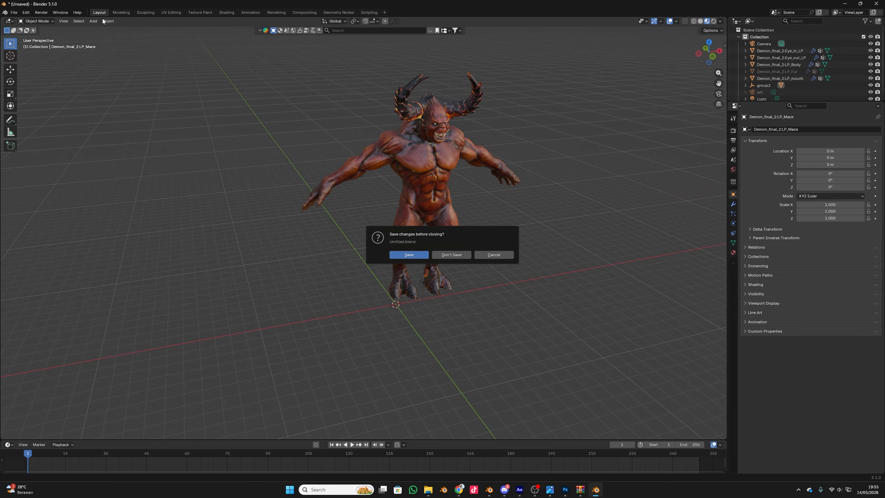
pyautogui.click(450, 254)
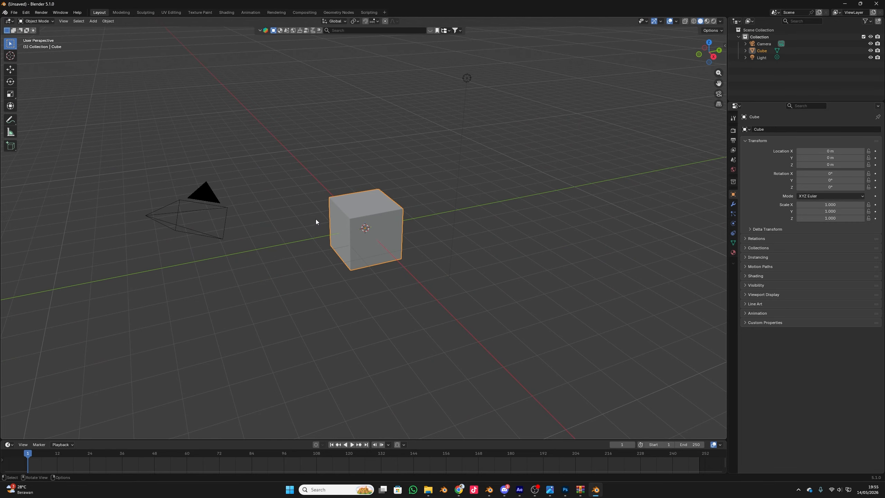
pyautogui.press('x')
pyautogui.click(351, 218)
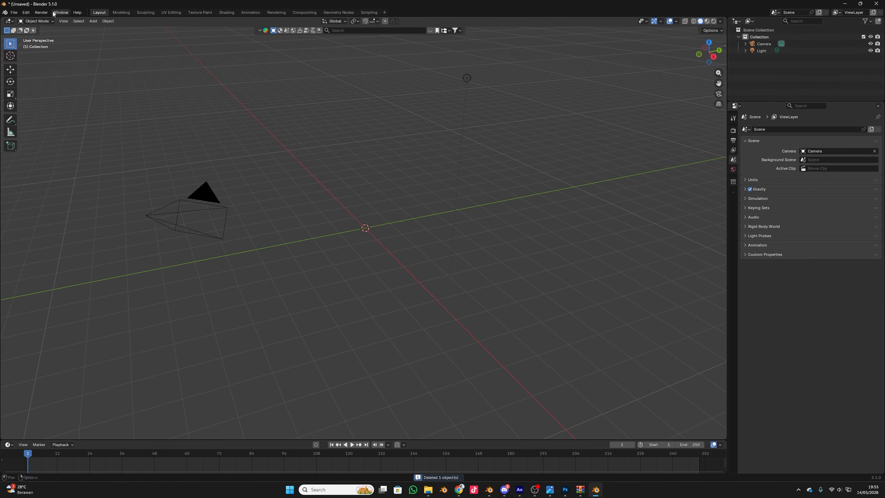
# Step: Import SK_Mesh.fbx from the MONSTER 3D_2 folder as FBX
pyautogui.click(18, 15)
pyautogui.moveTo(49, 109)
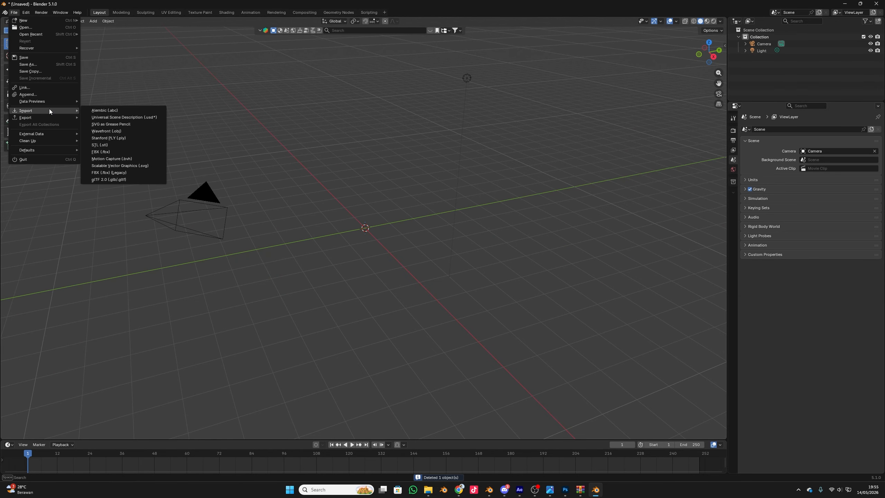
pyautogui.click(104, 152)
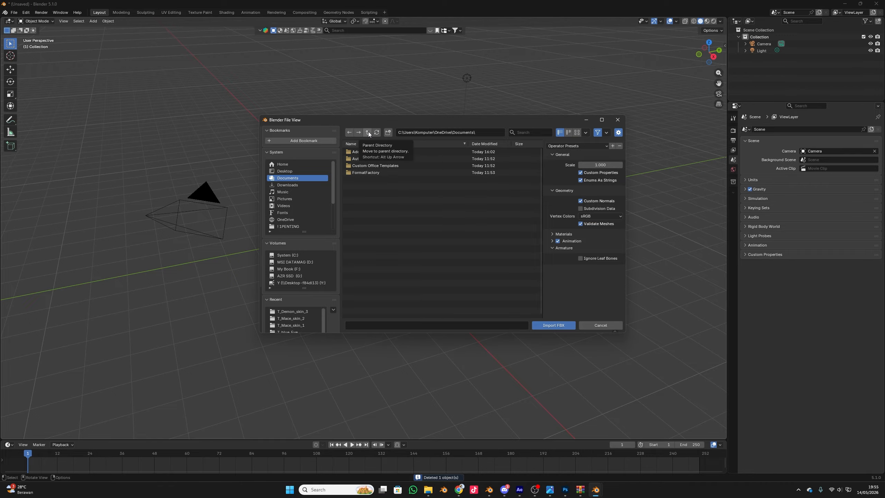
pyautogui.click(446, 132)
pyautogui.hotkey('ctrl', 'v')
pyautogui.press('Return')
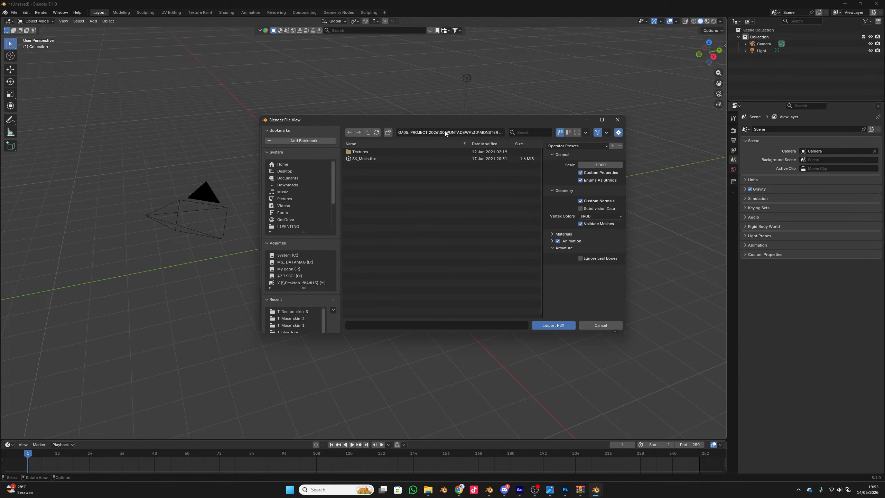
pyautogui.doubleClick(361, 159)
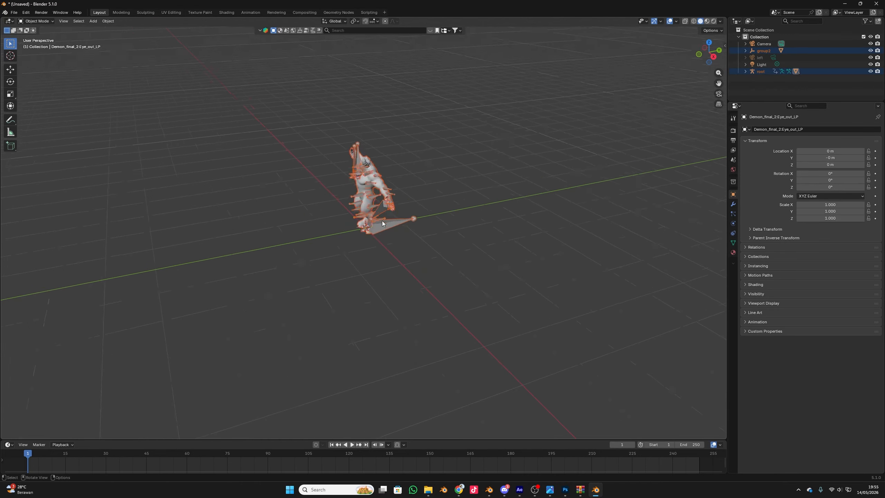
# Step: Set the viewport to Material Preview shading and select the demon's body mesh
pyautogui.scroll(5, 382, 220)
pyautogui.scroll(5, 395, 180)
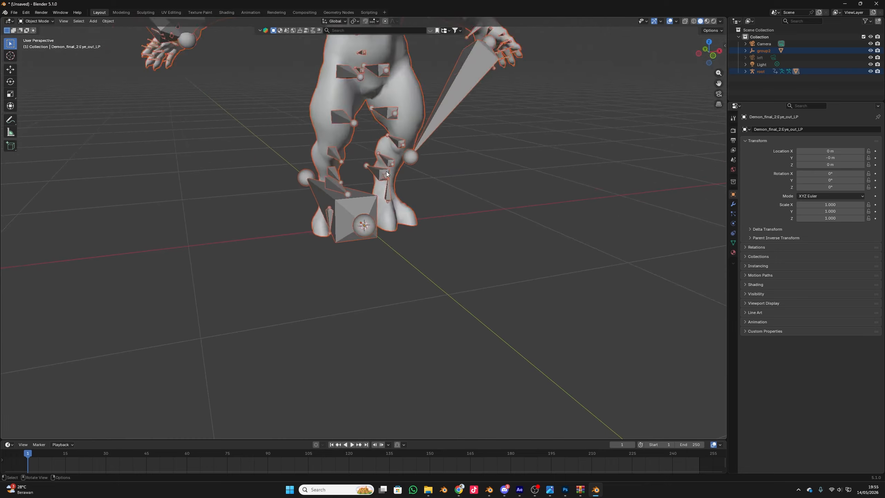
pyautogui.click(706, 21)
pyautogui.scroll(-6, 392, 182)
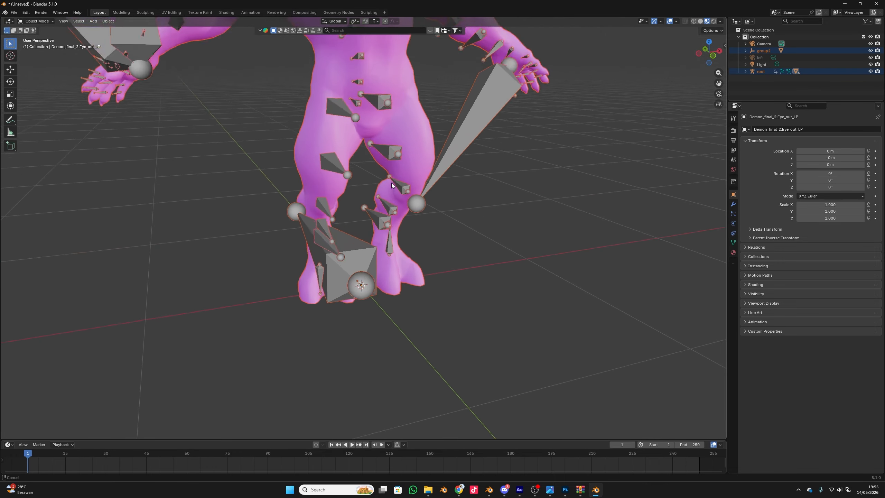
pyautogui.moveTo(381, 213); pyautogui.dragTo(399, 148)
pyautogui.click(399, 148)
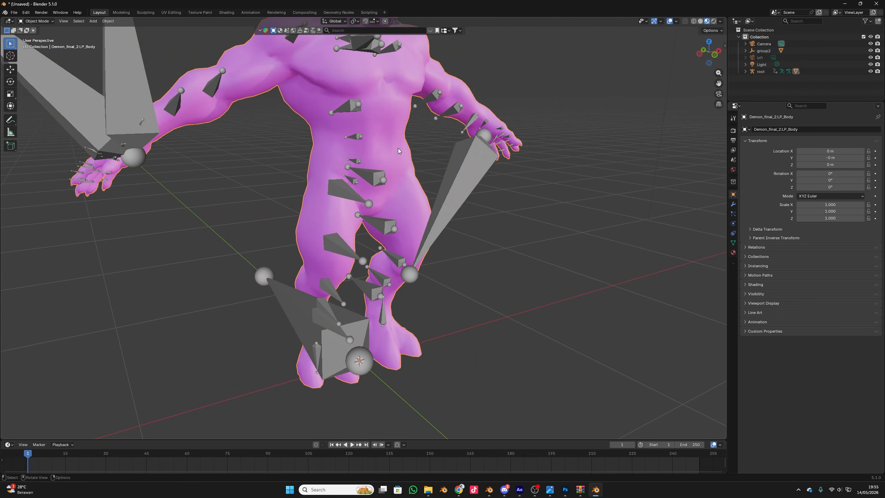
# Step: Delete the LP_Paint_Body_BaseColor.png texture node from the body's material in the Shading workspace
pyautogui.click(226, 12)
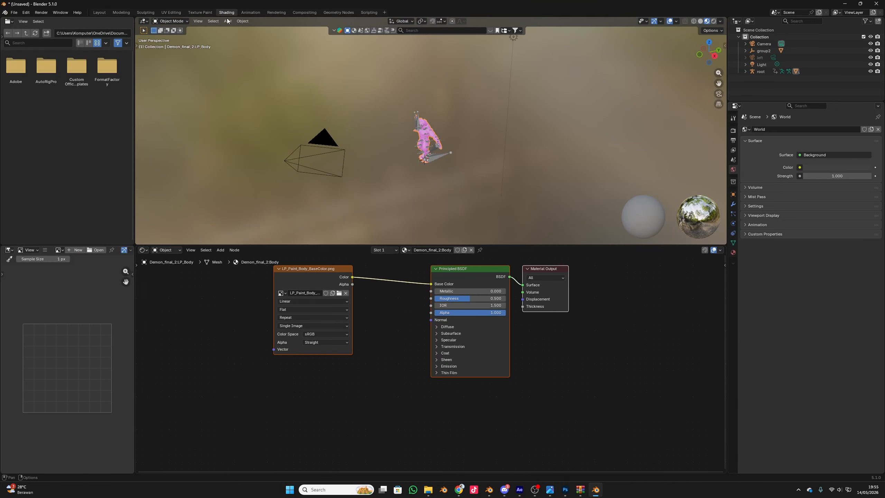
pyautogui.click(307, 276)
pyautogui.press('x')
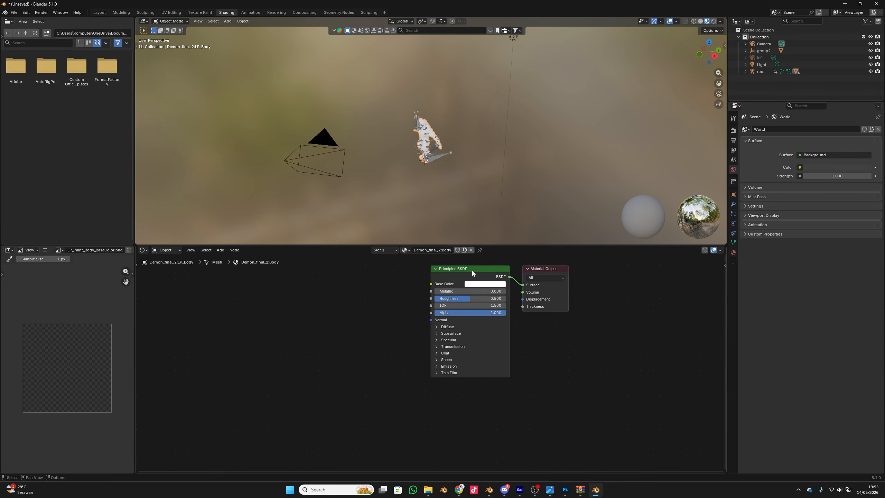
# Step: Apply all the T_Demon_skin_3 maps to the body's Principled BSDF with Principled Texture Setup
pyautogui.hotkey('ctrl', 'shift', 't')
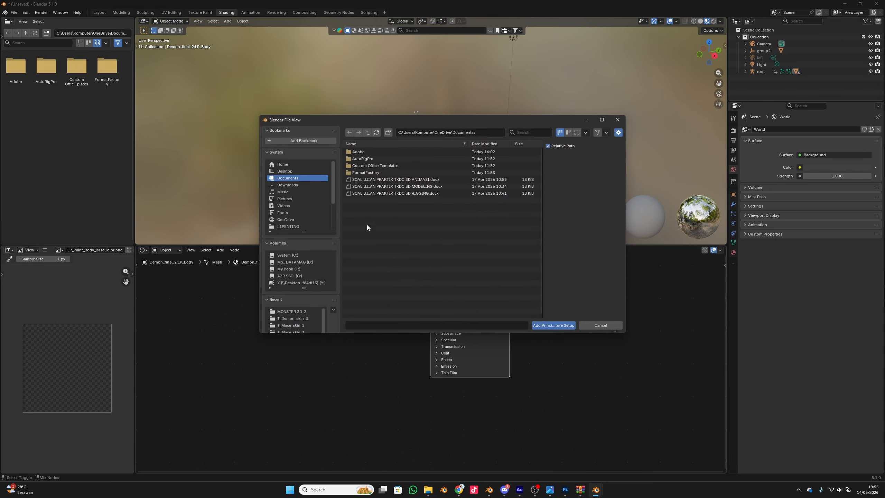
pyautogui.click(369, 132)
pyautogui.click(436, 132)
pyautogui.hotkey('ctrl', 'v')
pyautogui.press('Return')
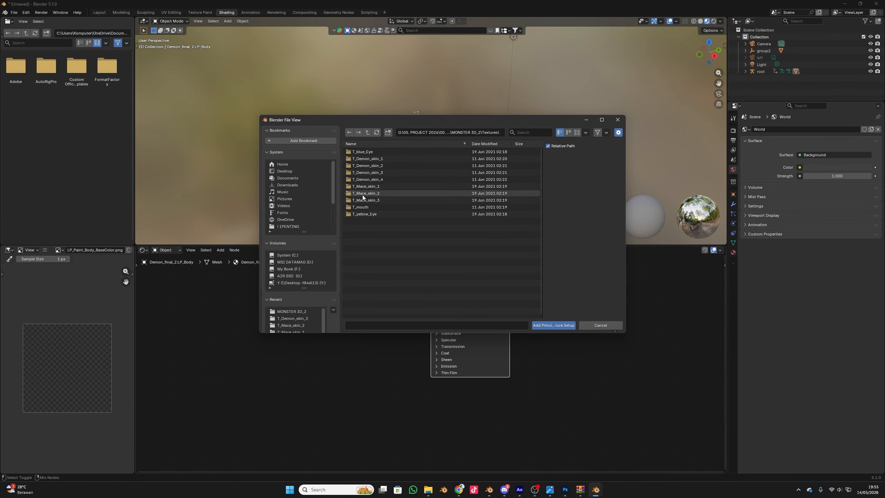
pyautogui.doubleClick(379, 173)
pyautogui.press('a')
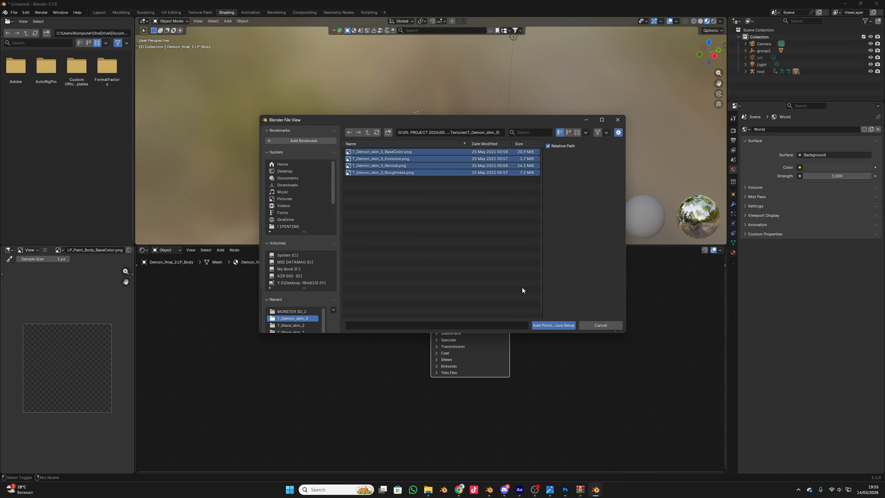
pyautogui.click(554, 325)
pyautogui.moveTo(410, 153); pyautogui.dragTo(575, 111)
pyautogui.scroll(4, 480, 143)
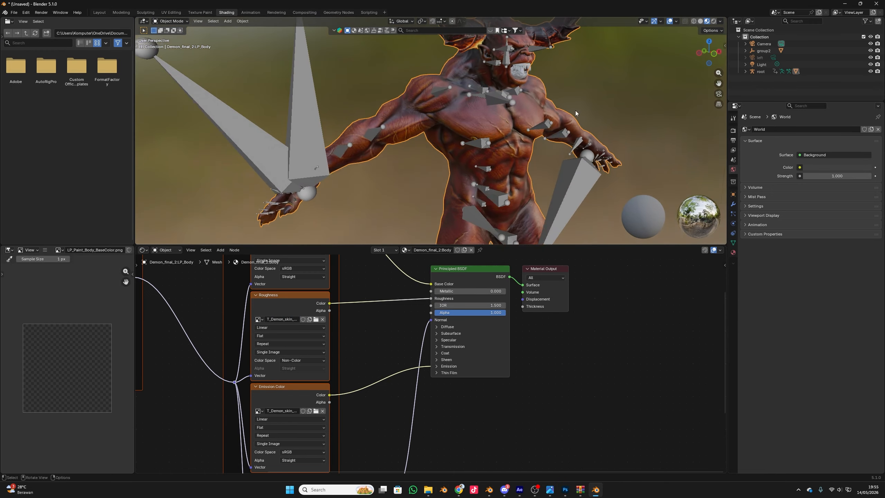
# Step: Apply all the T_Mace_skin_3 maps to the Principled BSDF of the mace in group2 with Principled Texture Setup
pyautogui.click(745, 51)
pyautogui.click(793, 57)
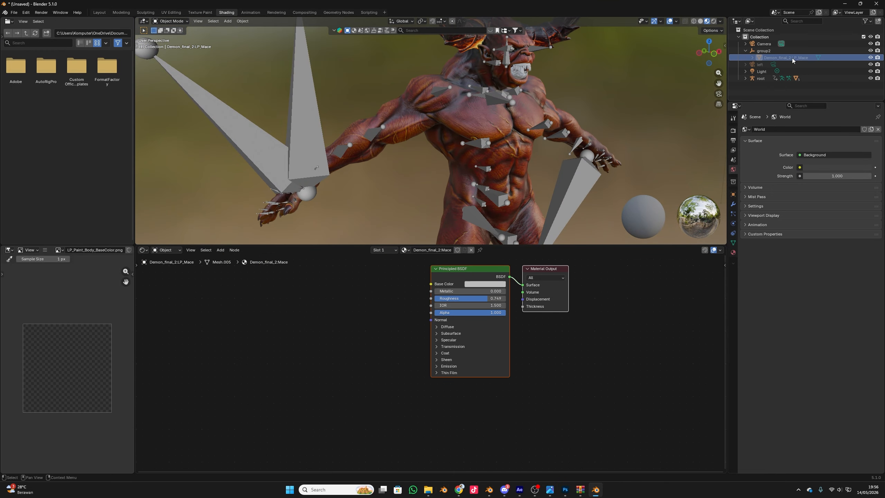
pyautogui.click(465, 270)
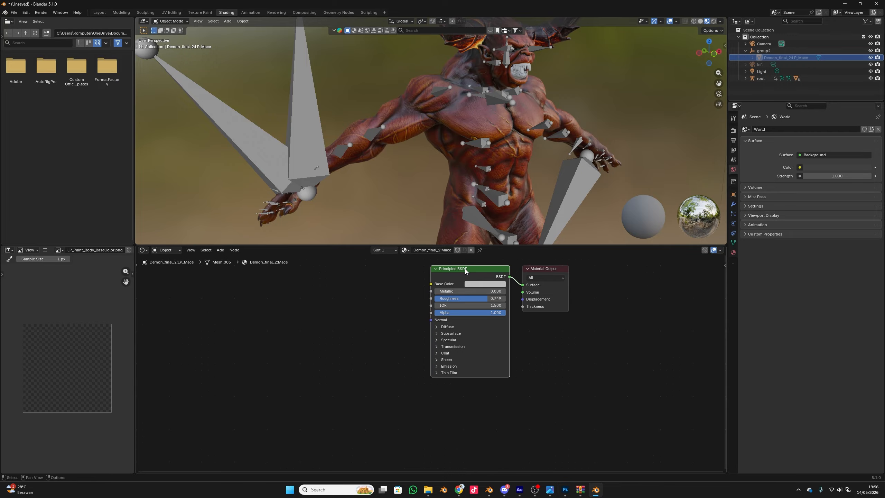
pyautogui.hotkey('ctrl', 'shift', 't')
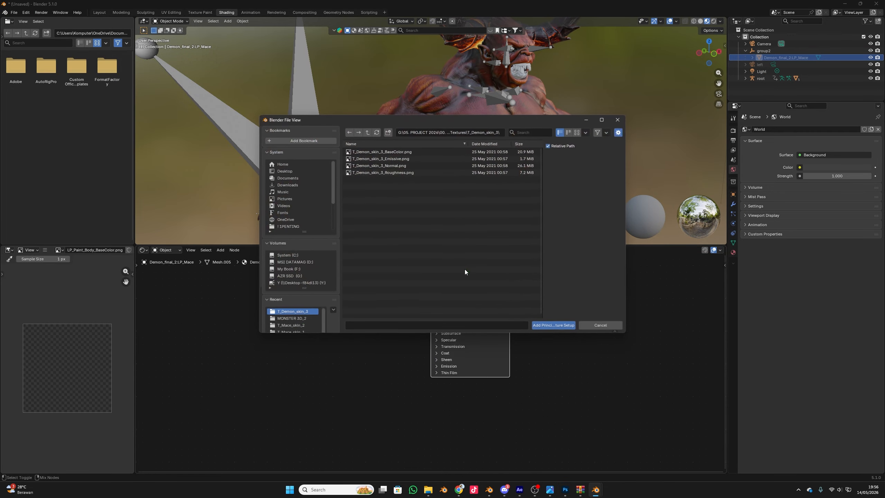
pyautogui.click(368, 132)
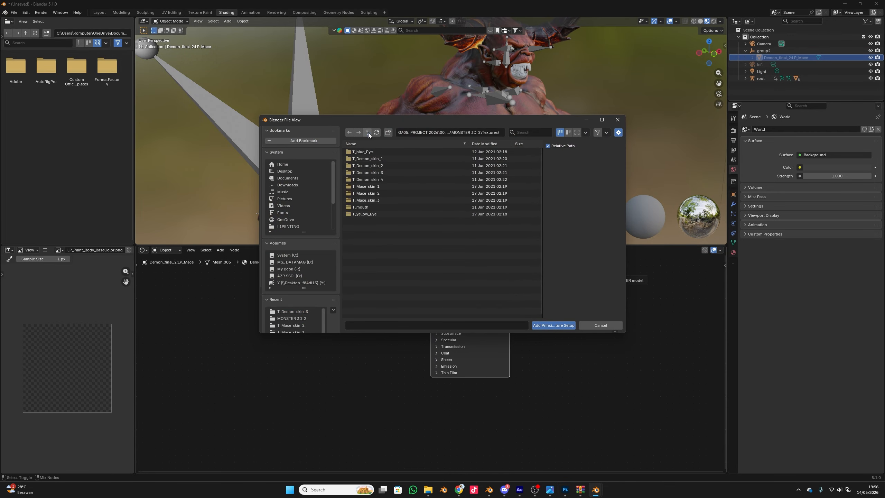
pyautogui.click(370, 200)
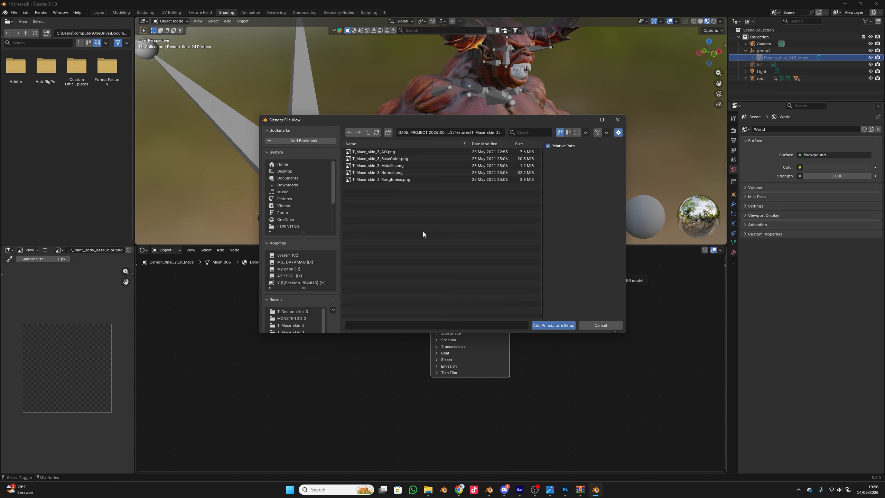
pyautogui.press('a')
pyautogui.click(554, 326)
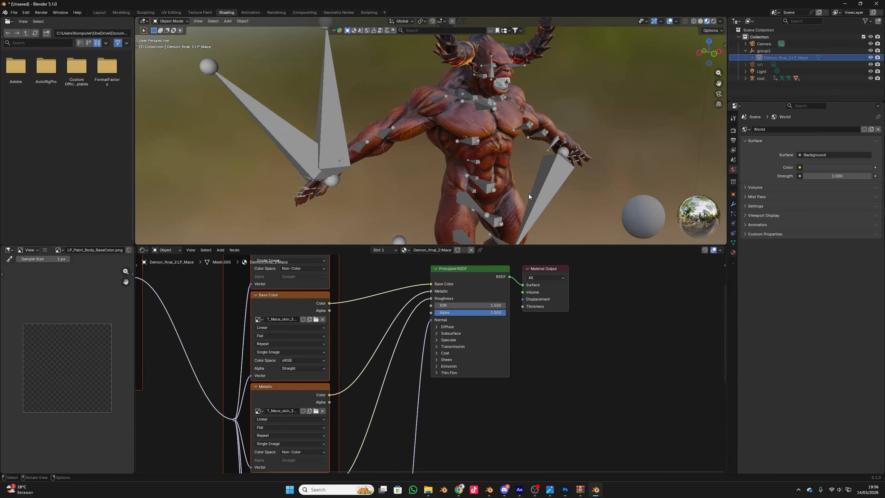
# Step: Examine the demon from the front and show the mace's material properties
pyautogui.scroll(-3, 528, 194)
pyautogui.moveTo(538, 174); pyautogui.dragTo(553, 157)
pyautogui.scroll(2, 552, 157)
pyautogui.scroll(2, 552, 159)
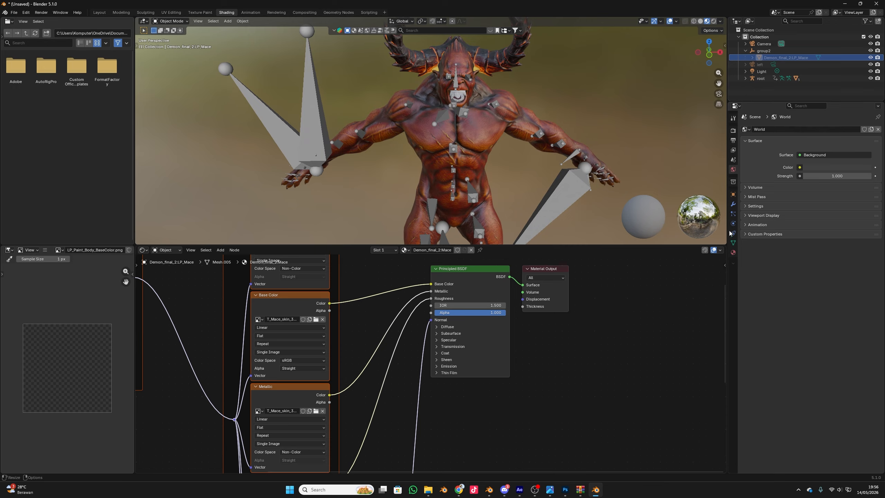
pyautogui.click(734, 252)
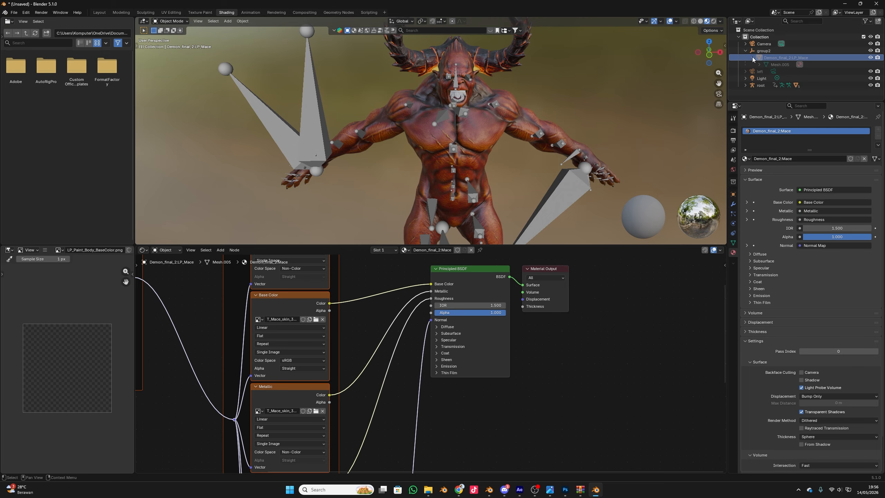
# Step: Examine the root armature's transform, custom properties, tool, view and object settings
pyautogui.click(791, 52)
pyautogui.click(793, 58)
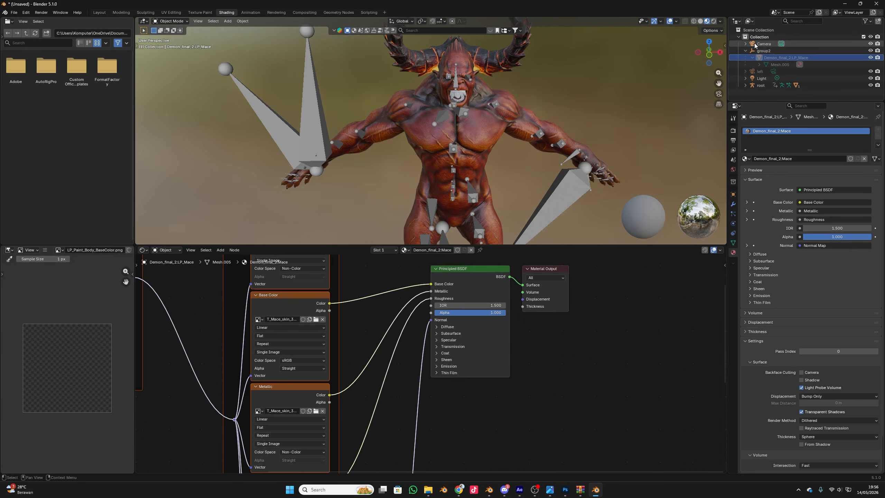
pyautogui.click(561, 198)
pyautogui.scroll(-5, 558, 189)
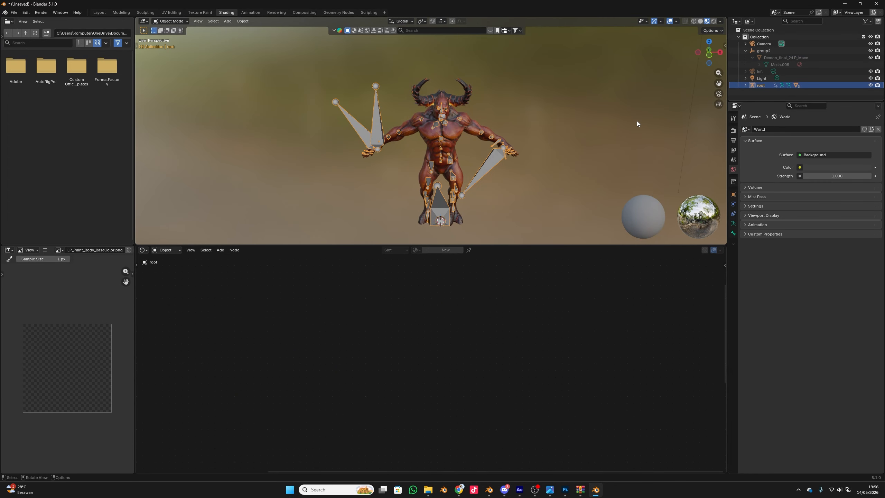
pyautogui.press('n')
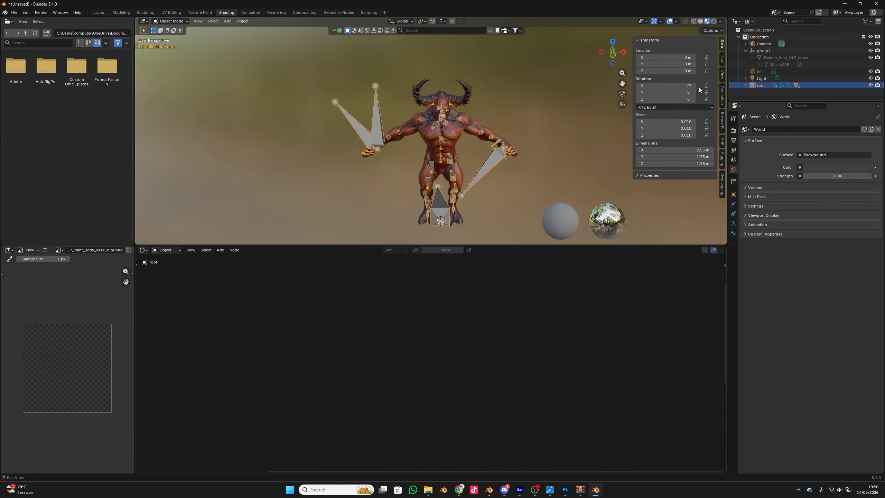
pyautogui.click(645, 175)
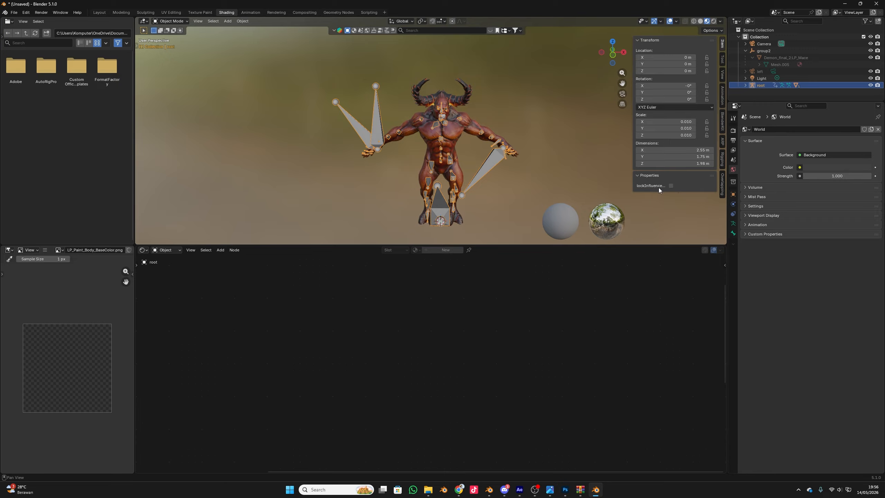
pyautogui.click(723, 61)
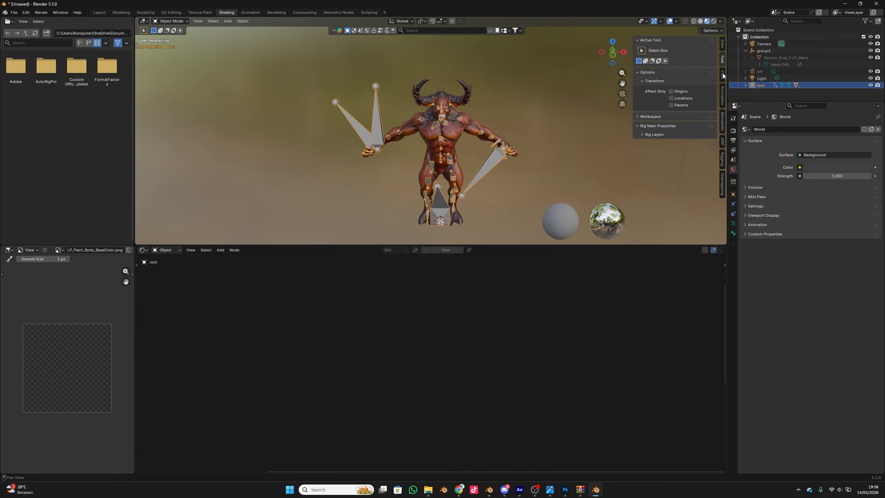
pyautogui.click(722, 73)
pyautogui.click(723, 92)
pyautogui.click(722, 74)
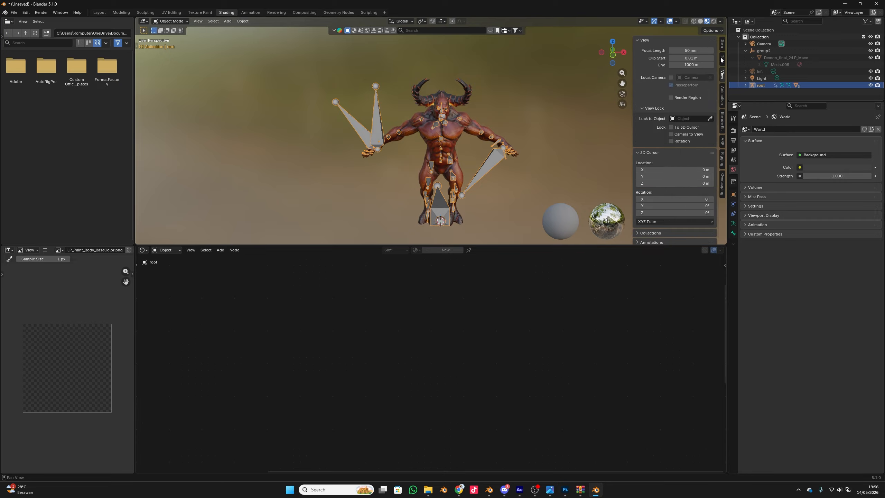
pyautogui.click(722, 60)
pyautogui.click(733, 197)
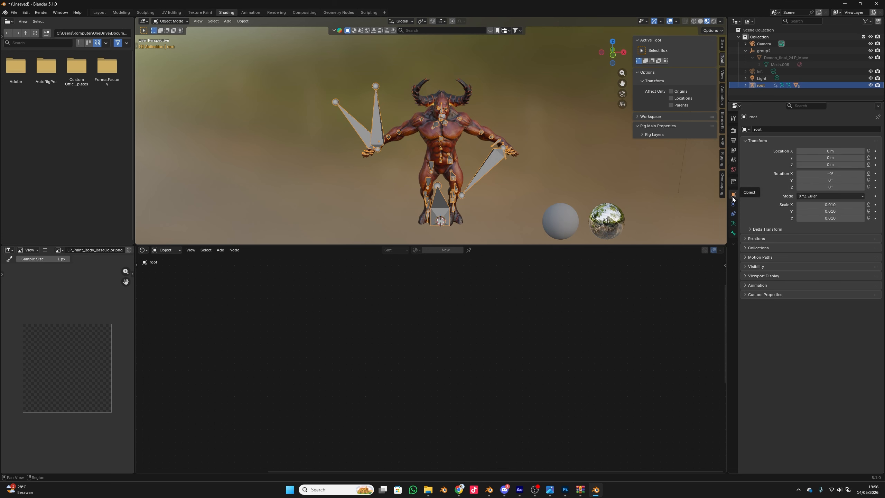
# Step: Try to show the hidden Demon_final_2:LP_Mace object of group2 in the viewport
pyautogui.click(781, 59)
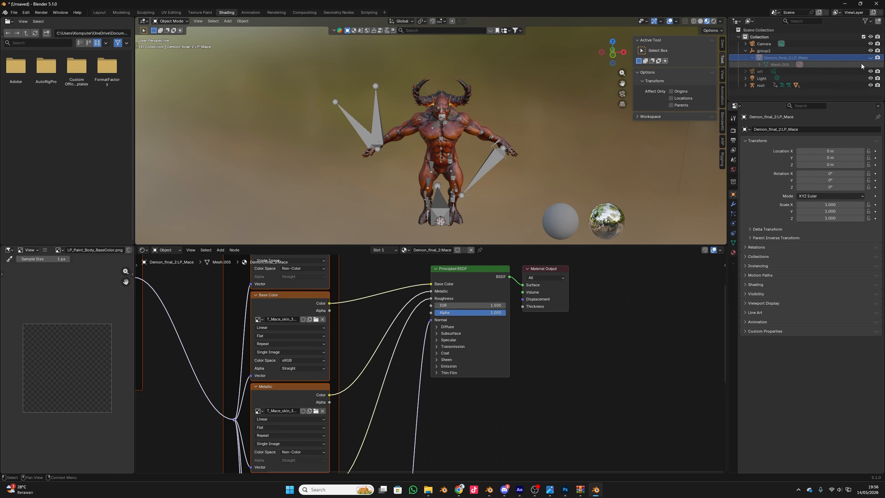
pyautogui.click(872, 58)
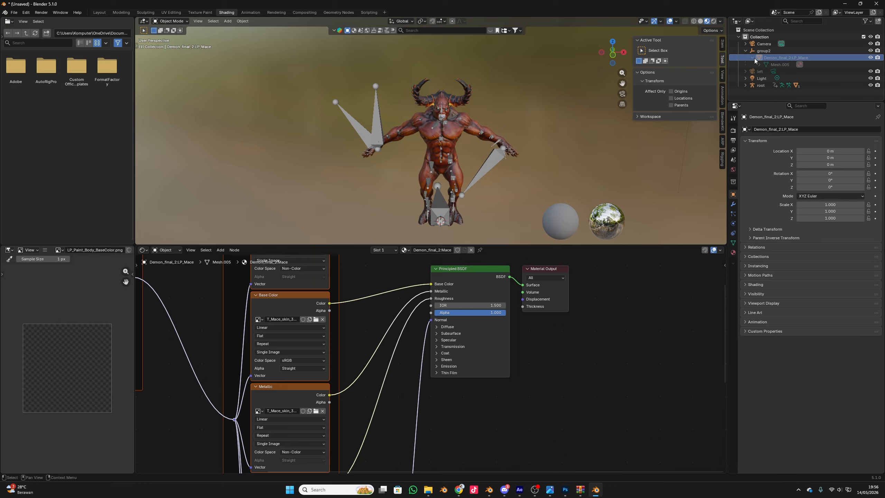
# Step: Delete the root armature and inspect the demon's body without its bones
pyautogui.click(487, 150)
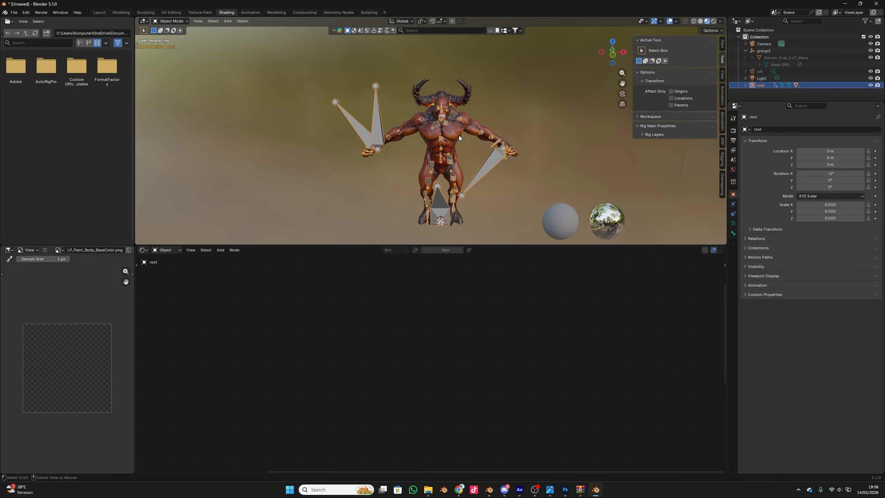
pyautogui.scroll(3, 459, 138)
pyautogui.moveTo(455, 113); pyautogui.dragTo(475, 112)
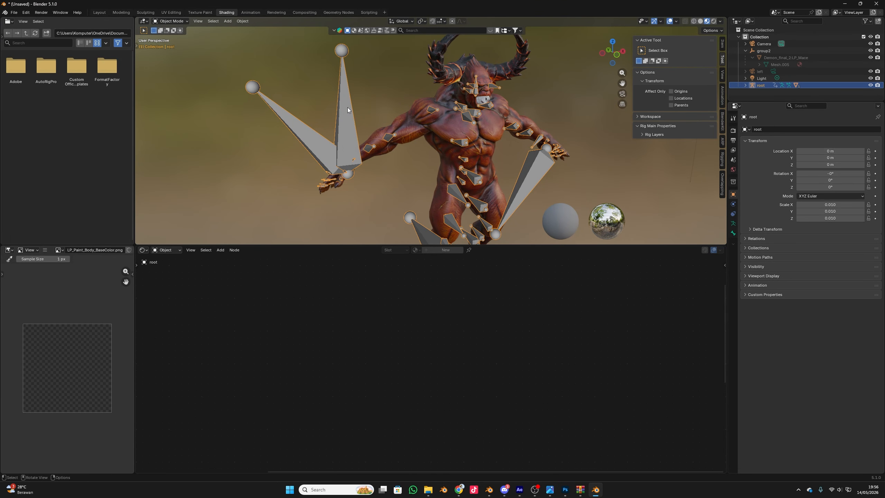
pyautogui.press('Delete')
pyautogui.scroll(-4, 466, 98)
pyautogui.scroll(-4, 495, 103)
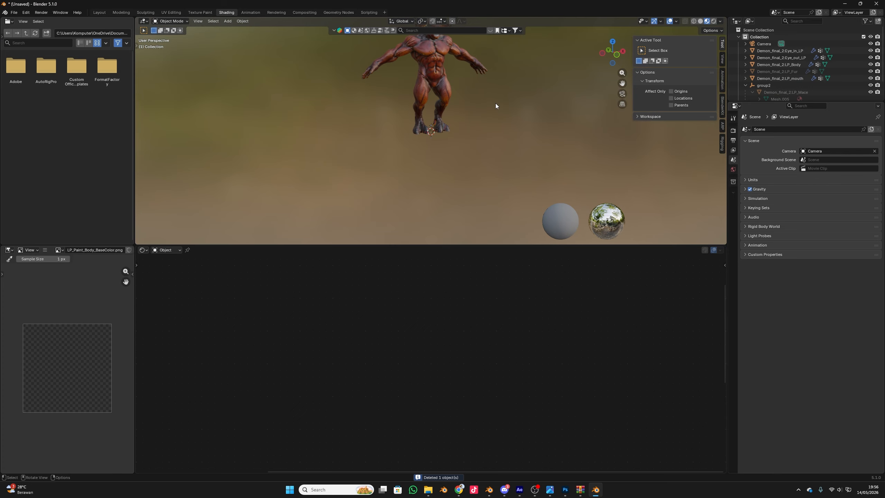
pyautogui.scroll(8, 492, 139)
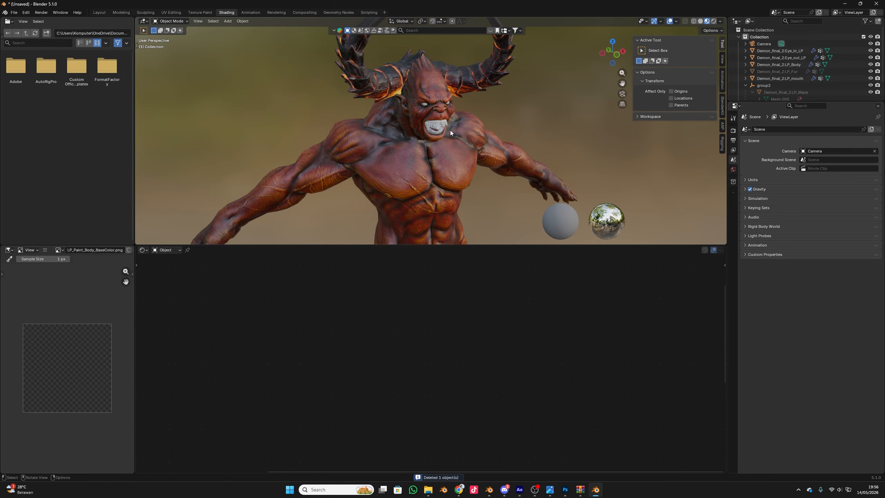
pyautogui.moveTo(450, 130); pyautogui.dragTo(408, 72)
pyautogui.scroll(2, 410, 169)
pyautogui.click(411, 170)
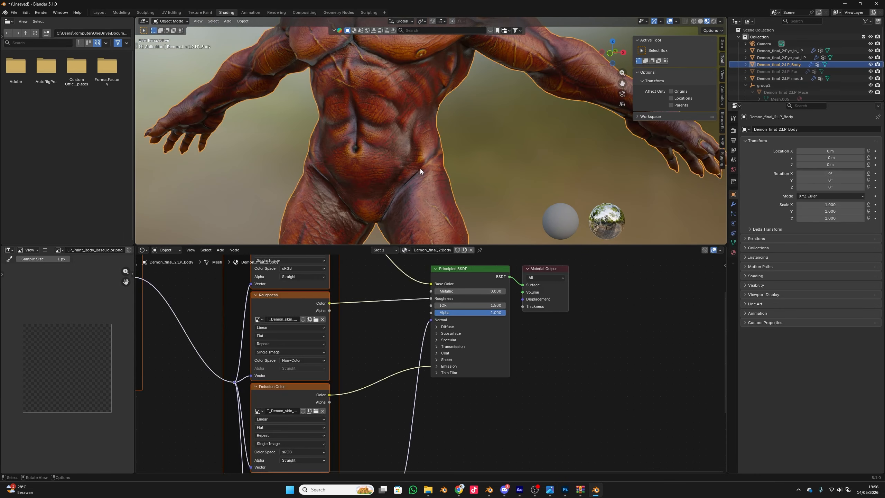
pyautogui.scroll(-4, 436, 173)
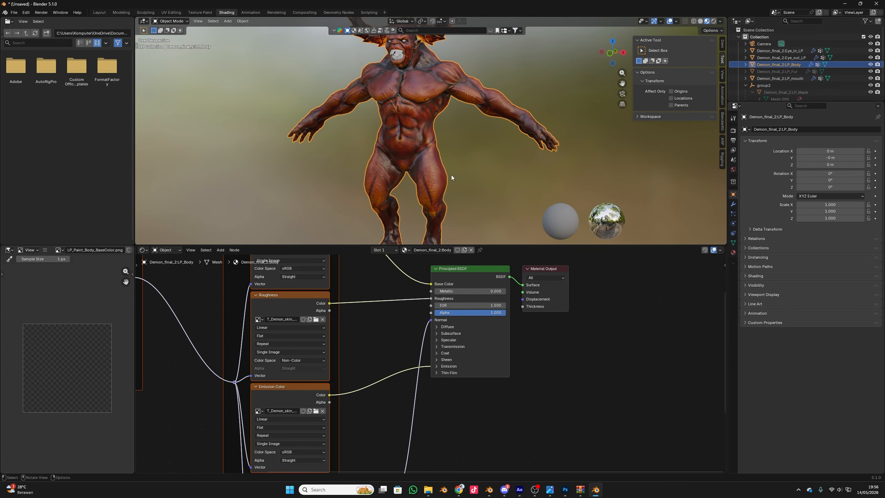
# Step: Enable viewport visibility for the Demon_final_2:LP_Fur object in its object properties
pyautogui.click(773, 72)
pyautogui.rightClick(758, 71)
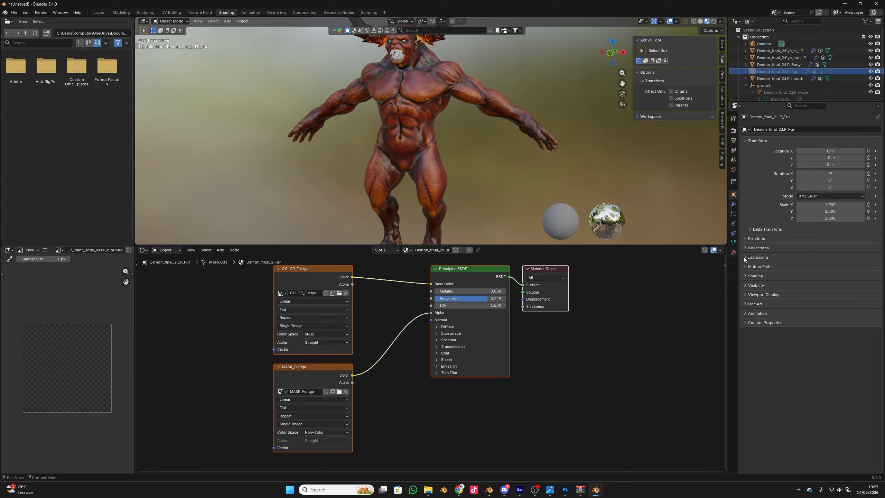
pyautogui.click(744, 286)
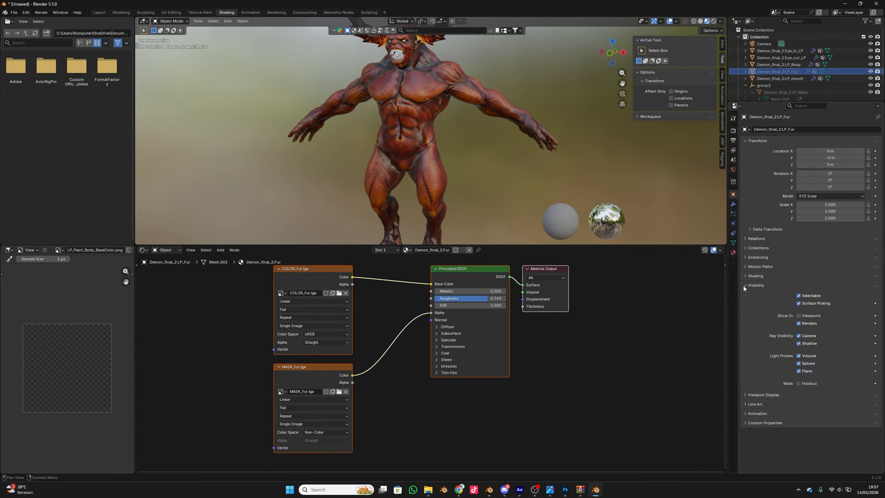
pyautogui.click(799, 316)
pyautogui.click(800, 316)
pyautogui.click(799, 316)
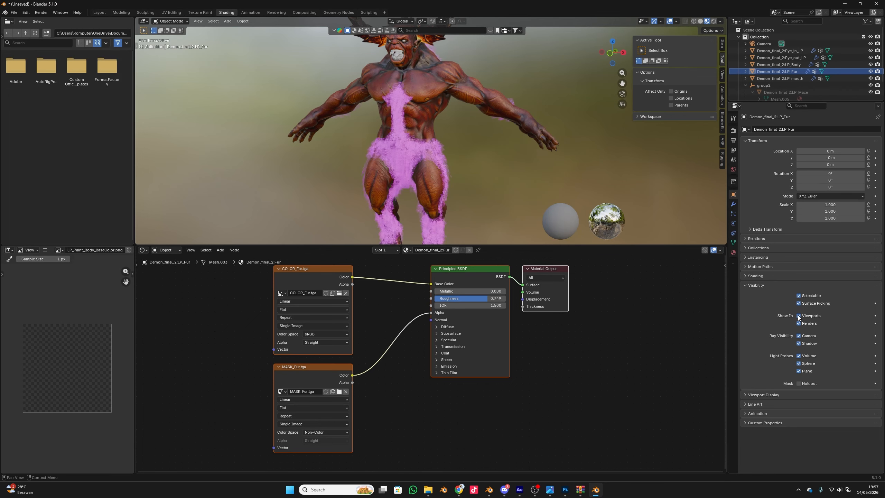
# Step: Delete the COLOR_Fur.tga and MASK_Fur.tga texture nodes from the fur's material
pyautogui.click(404, 167)
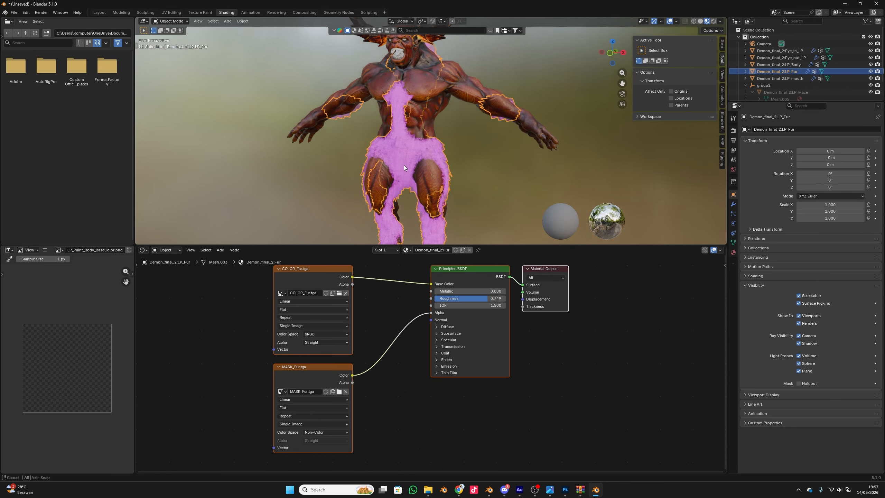
pyautogui.scroll(-2, 343, 281)
pyautogui.moveTo(291, 300); pyautogui.dragTo(355, 450)
pyautogui.press('x')
# Step: Apply all the T_Mace_skin_3 maps to the fur's Principled BSDF with Principled Texture Setup
pyautogui.click(451, 295)
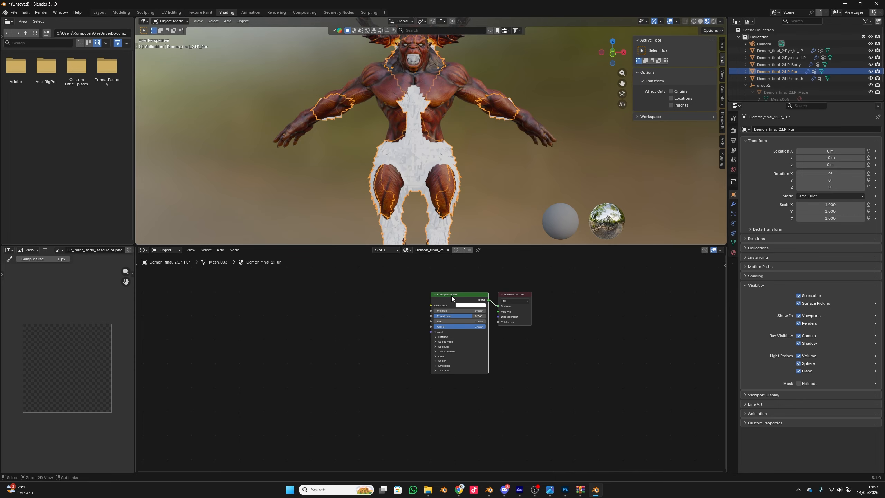
pyautogui.hotkey('ctrl', 'shift', 't')
pyautogui.click(367, 134)
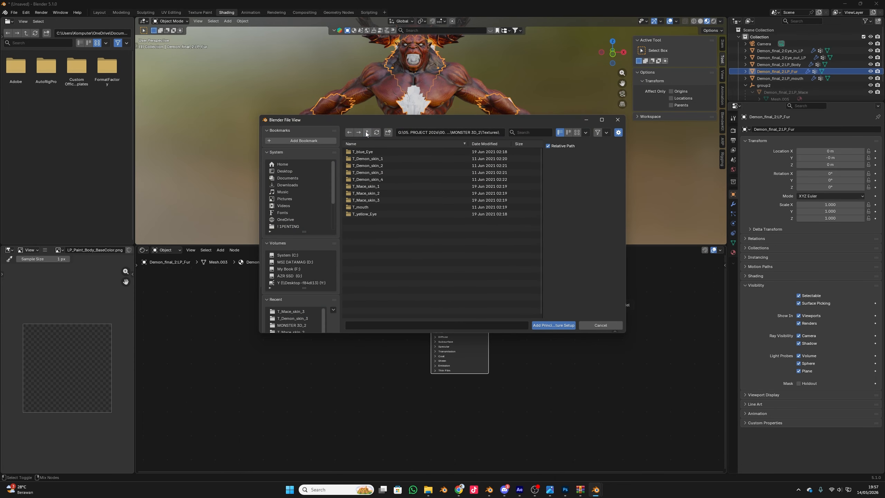
pyautogui.doubleClick(372, 200)
pyautogui.press('a')
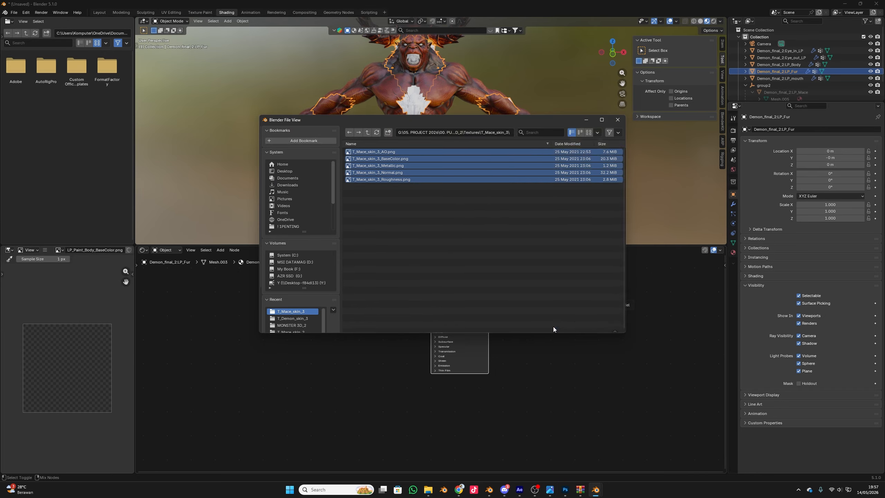
pyautogui.click(553, 326)
# Step: Examine the textured fur on the demon's torso, waist and legs
pyautogui.scroll(3, 435, 192)
pyautogui.scroll(2, 499, 185)
pyautogui.click(530, 173)
pyautogui.scroll(2, 530, 173)
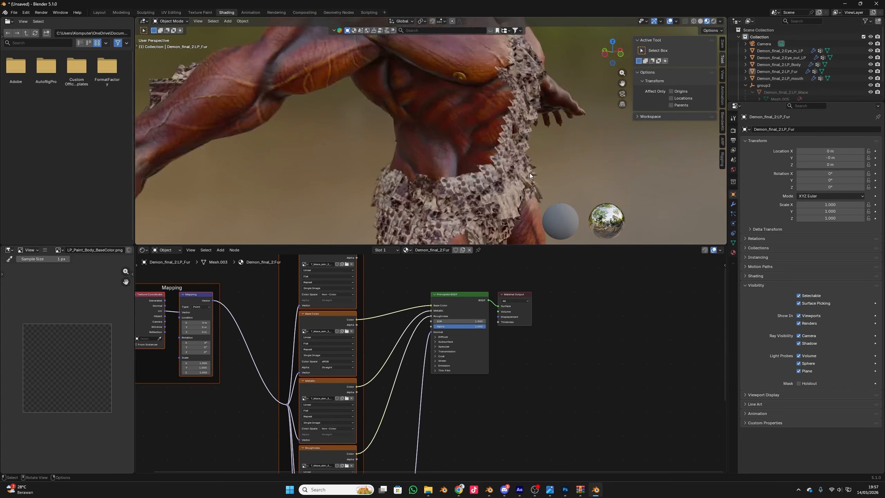
pyautogui.moveTo(530, 173); pyautogui.dragTo(458, 167)
pyautogui.scroll(-3, 471, 177)
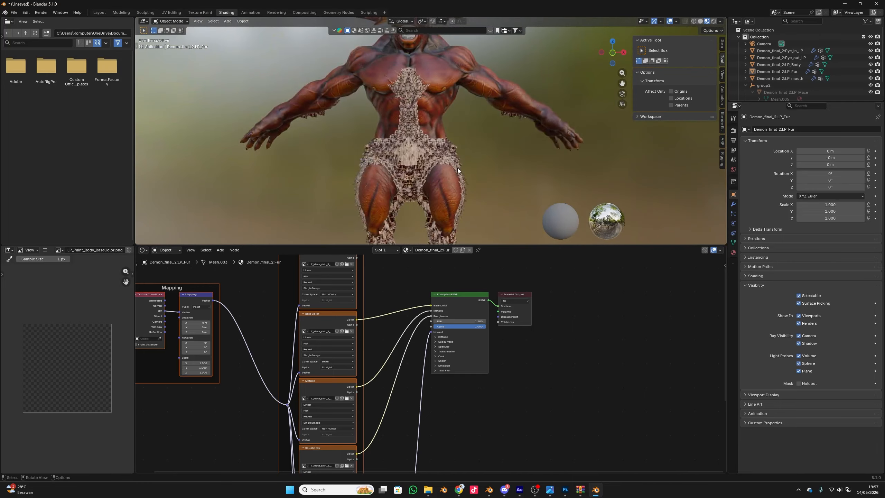
pyautogui.scroll(-3, 458, 167)
pyautogui.scroll(3, 475, 172)
pyautogui.scroll(3, 434, 150)
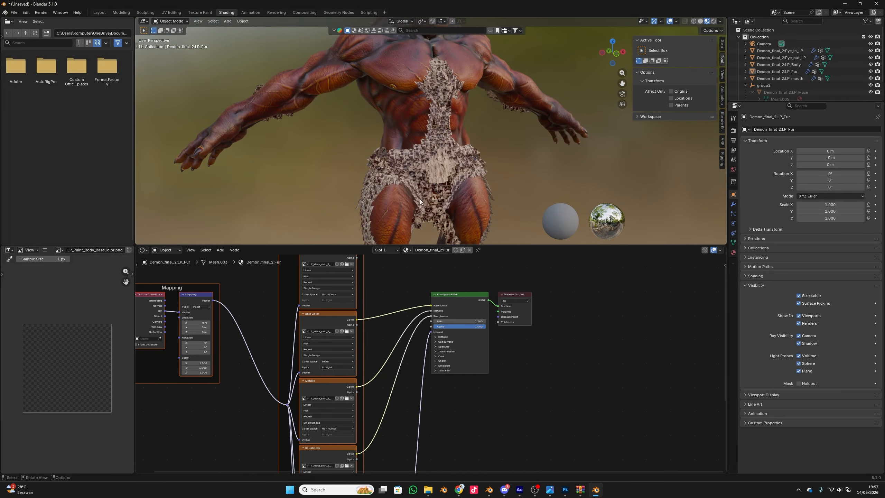
# Step: Lower the Alpha of the fur's Principled BSDF to 0.236
pyautogui.moveTo(362, 422); pyautogui.dragTo(364, 370)
pyautogui.moveTo(378, 401)
pyautogui.mouseDown()
pyautogui.moveTo(384, 352)
pyautogui.moveTo(369, 408)
pyautogui.moveTo(392, 391)
pyautogui.mouseUp()
pyautogui.scroll(4, 415, 383)
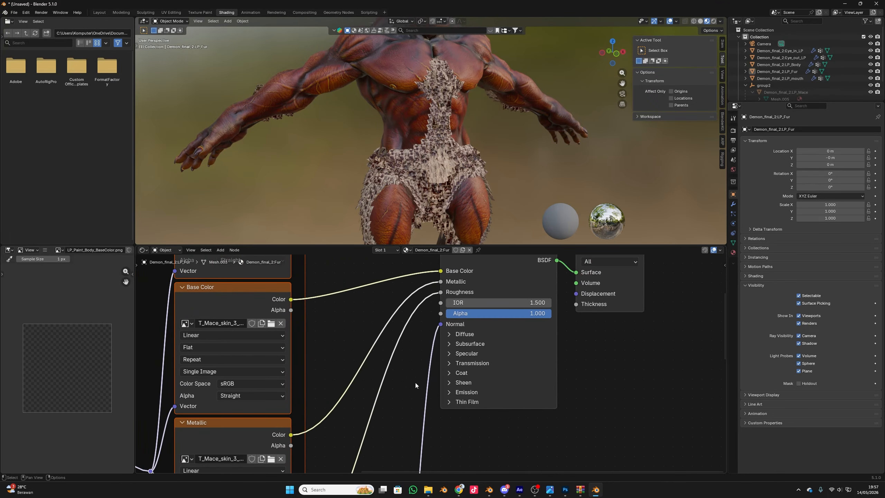
pyautogui.moveTo(550, 313); pyautogui.dragTo(474, 313)
pyautogui.scroll(3, 474, 165)
pyautogui.moveTo(474, 165); pyautogui.dragTo(440, 179)
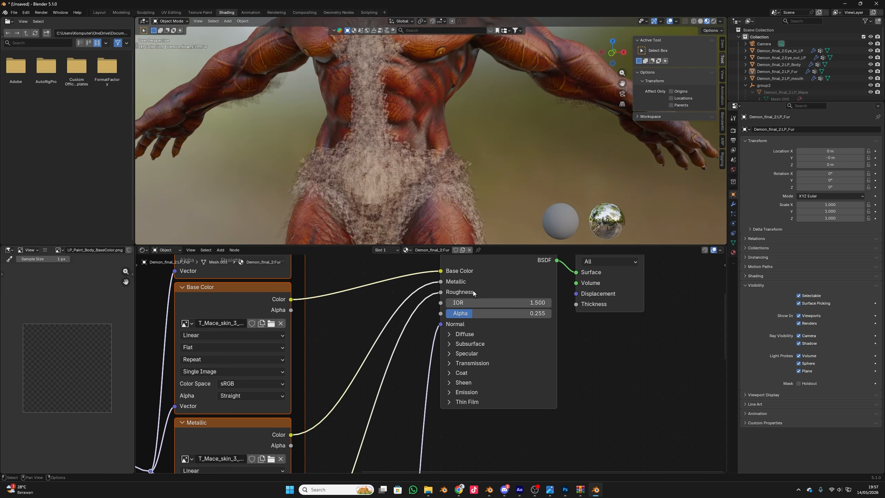
pyautogui.moveTo(473, 313); pyautogui.dragTo(470, 313)
# Step: Connect the Alpha output of the fur's Roughness texture to the Roughness input of the Principled BSDF
pyautogui.scroll(-3, 436, 344)
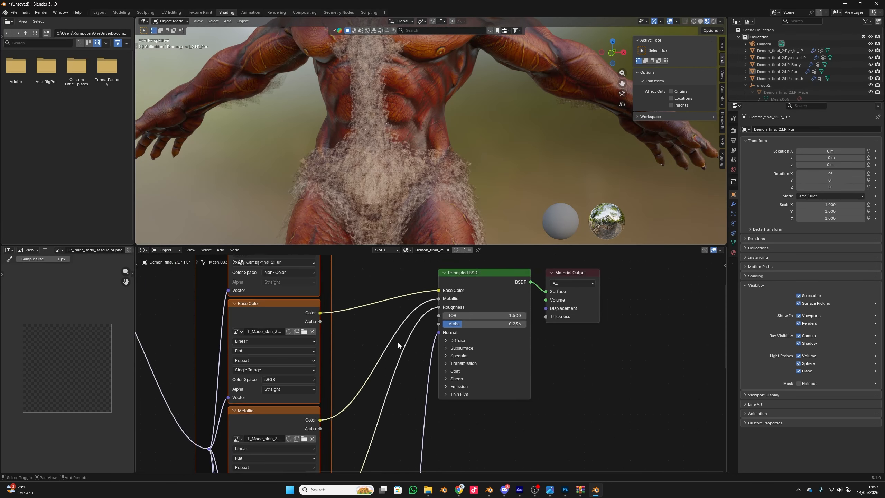
pyautogui.moveTo(399, 346); pyautogui.dragTo(405, 255)
pyautogui.moveTo(370, 416); pyautogui.dragTo(367, 428)
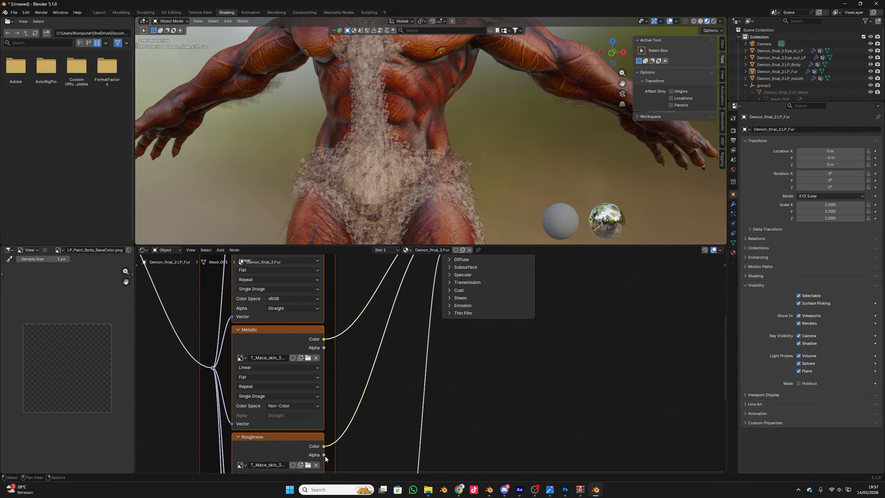
pyautogui.moveTo(325, 454); pyautogui.dragTo(445, 282)
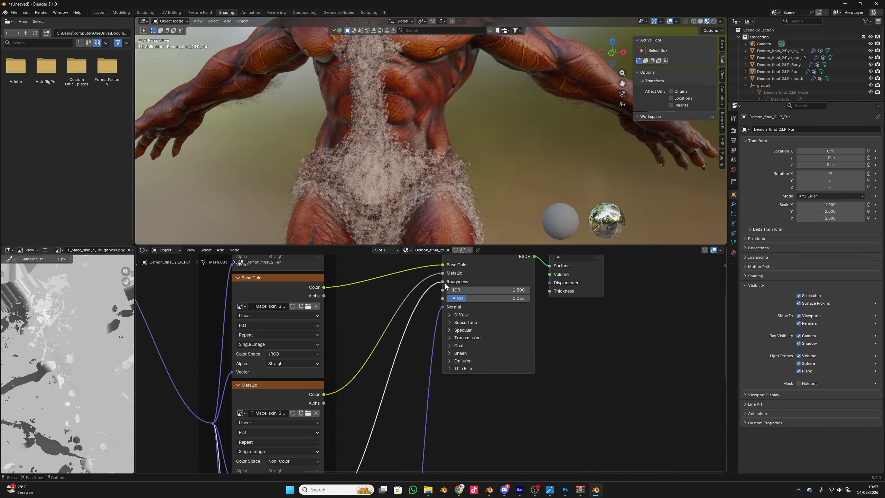
pyautogui.moveTo(376, 190); pyautogui.dragTo(405, 188)
pyautogui.scroll(-2, 451, 281)
pyautogui.scroll(-6, 448, 212)
pyautogui.scroll(-4, 383, 349)
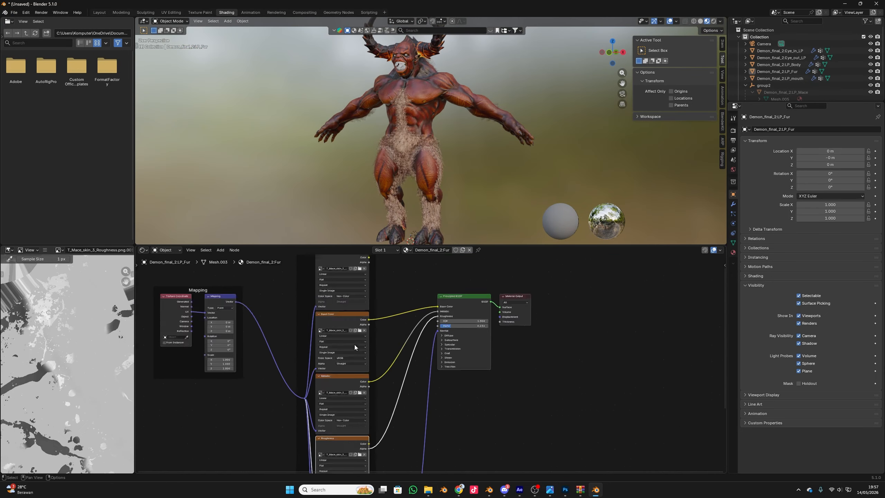
# Step: Delete the T_Mace_skin_3 texture, normal and mapping nodes from the fur's material
pyautogui.moveTo(273, 297); pyautogui.dragTo(415, 458)
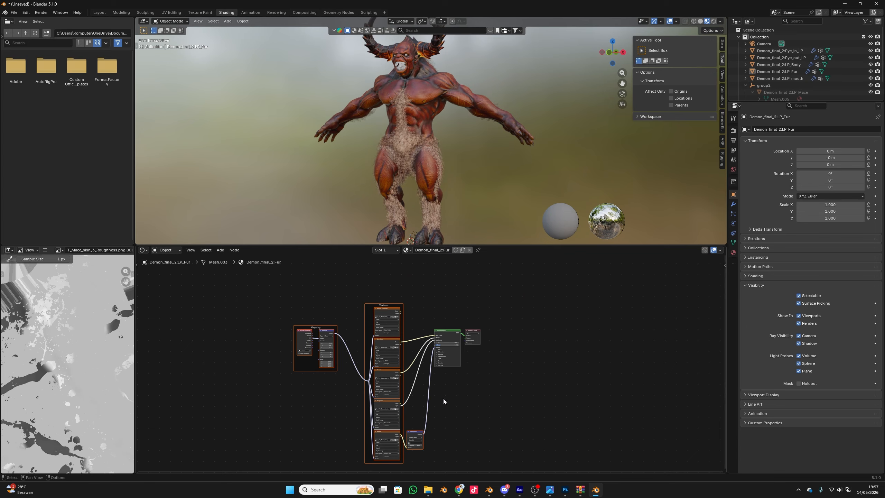
pyautogui.press('x')
# Step: Apply all T_Mace_skin_1 texture maps to the fur's Principled BSDF with the principled texture setup
pyautogui.hotkey('ctrl', 'shift', 't')
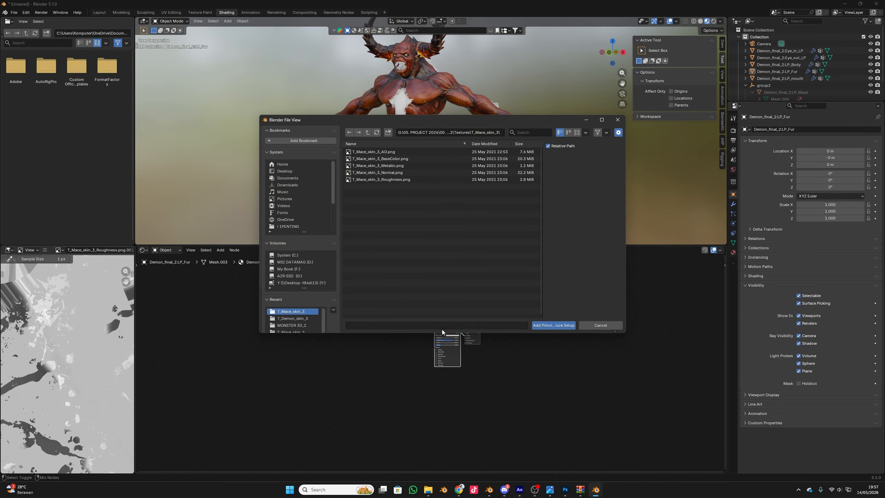
pyautogui.click(367, 132)
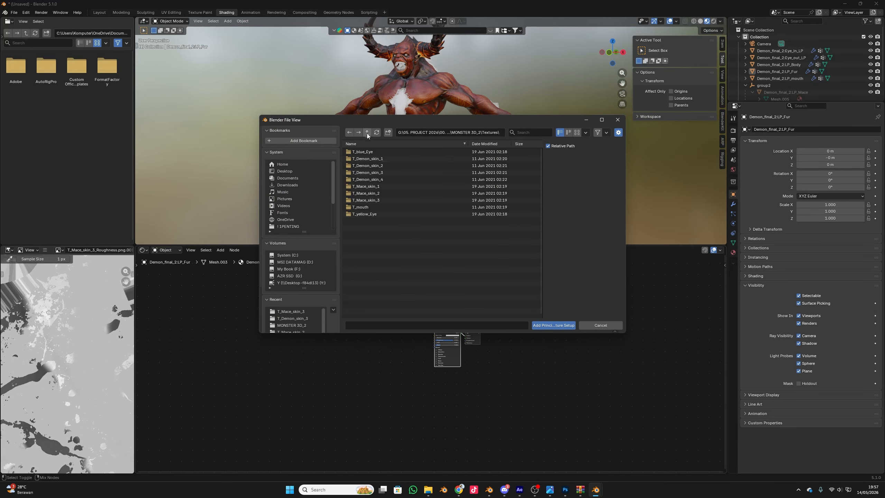
pyautogui.click(378, 182)
pyautogui.press('a')
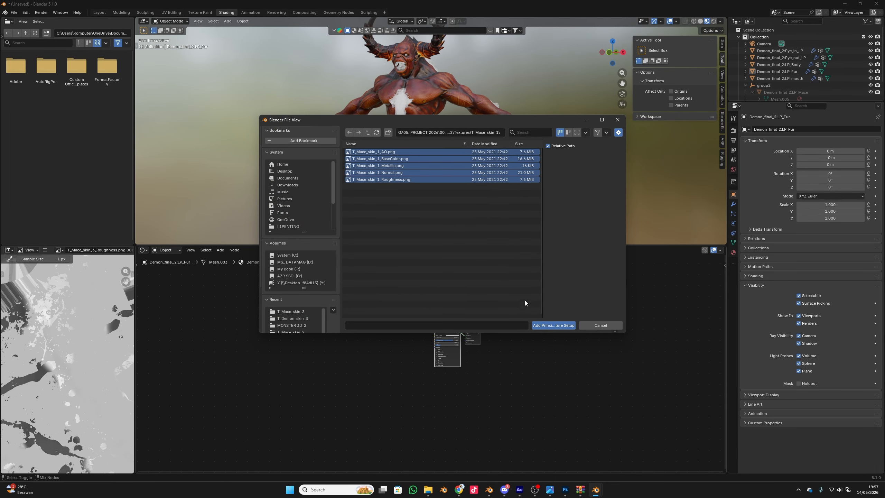
pyautogui.click(555, 326)
pyautogui.scroll(3, 395, 173)
pyautogui.moveTo(395, 173)
pyautogui.mouseDown()
pyautogui.moveTo(444, 176)
pyautogui.moveTo(420, 183)
pyautogui.moveTo(494, 196)
pyautogui.moveTo(424, 195)
pyautogui.moveTo(407, 182)
pyautogui.mouseUp()
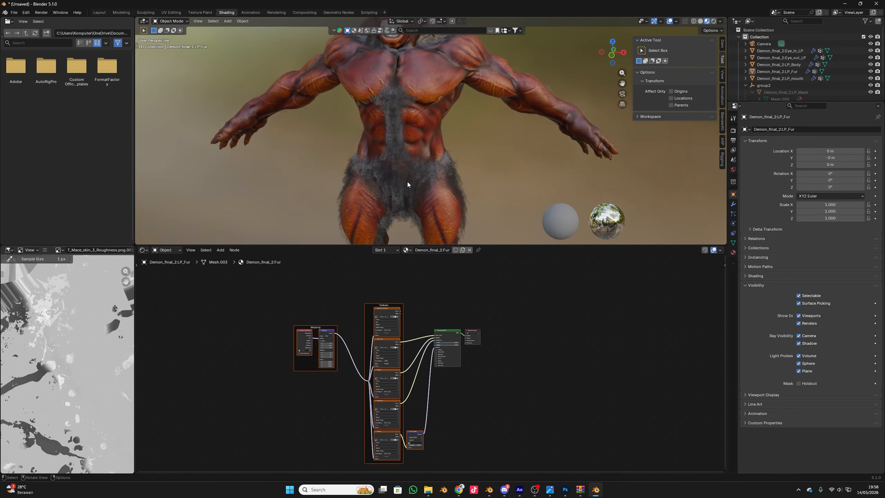
pyautogui.scroll(-4, 409, 180)
pyautogui.scroll(2, 468, 174)
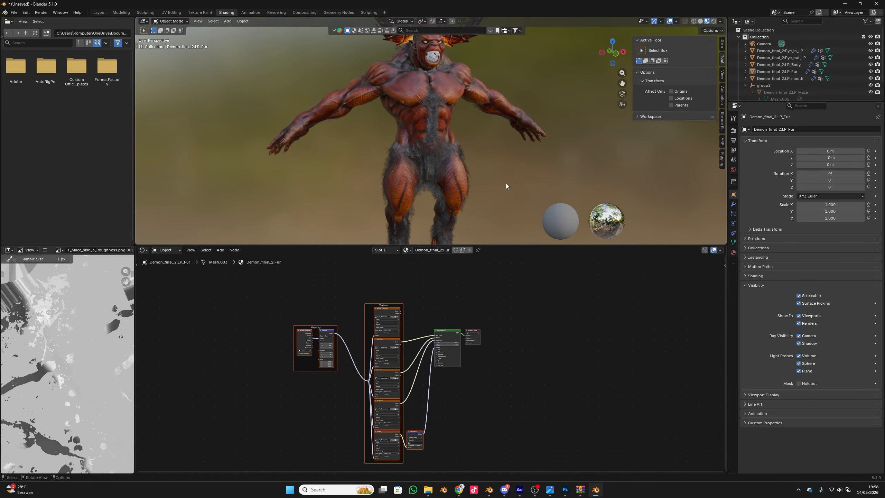
# Step: Select the Demon_final_2:LP_Mace object and collapse the group2 hierarchy
pyautogui.click(828, 93)
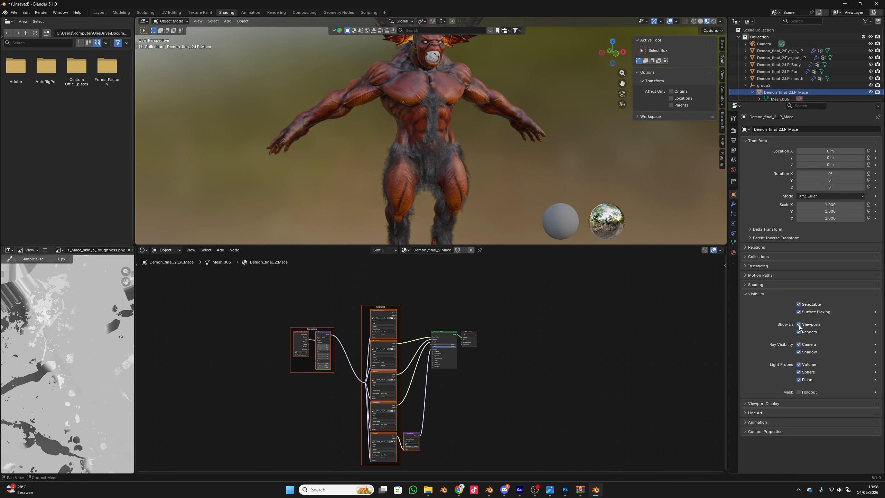
pyautogui.scroll(-6, 491, 197)
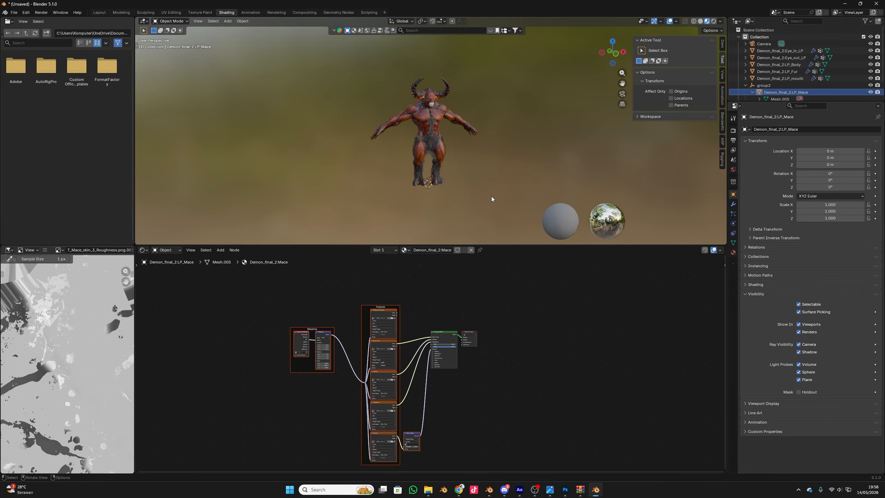
pyautogui.scroll(5, 488, 189)
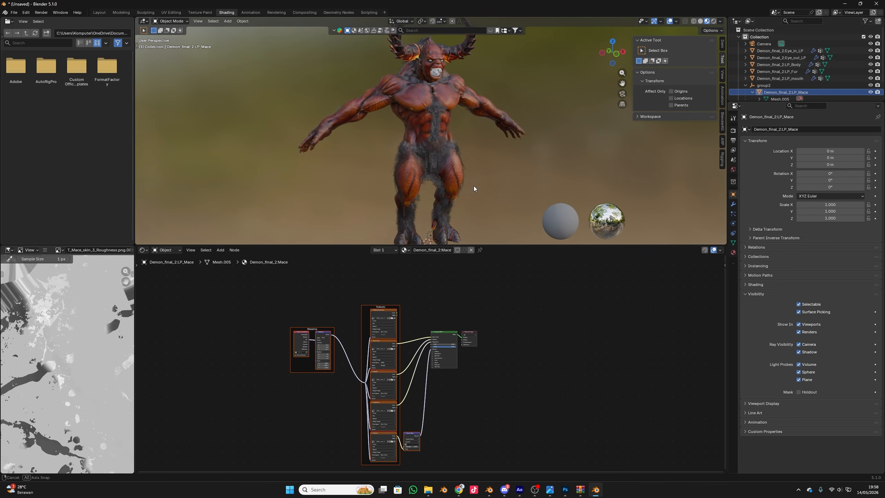
pyautogui.scroll(-3, 753, 81)
pyautogui.click(748, 66)
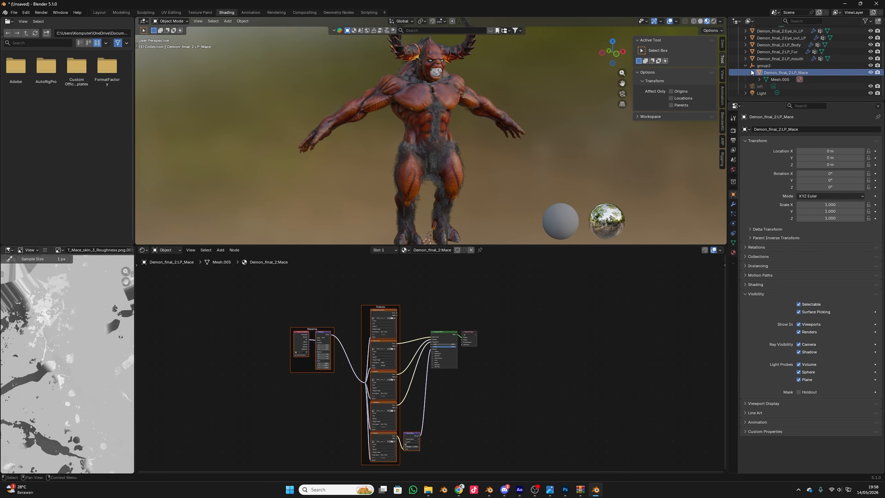
pyautogui.scroll(3, 747, 65)
pyautogui.scroll(6, 472, 143)
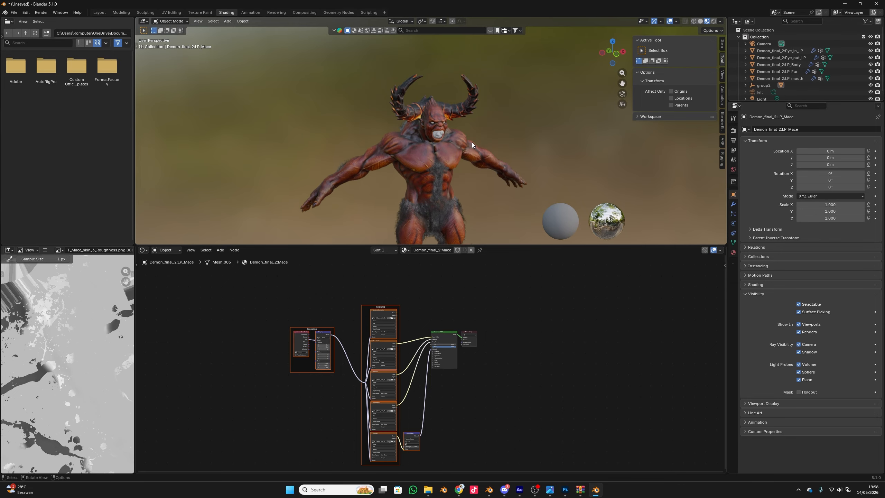
# Step: Apply all T_yellow_Eye texture maps to the outer eye's Principled BSDF with the principled texture setup
pyautogui.click(440, 99)
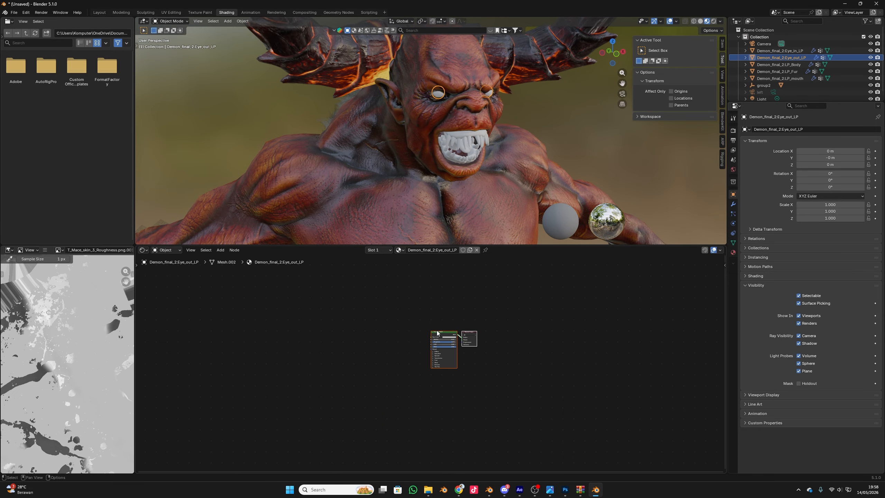
pyautogui.hotkey('ctrl', 'shift', 't')
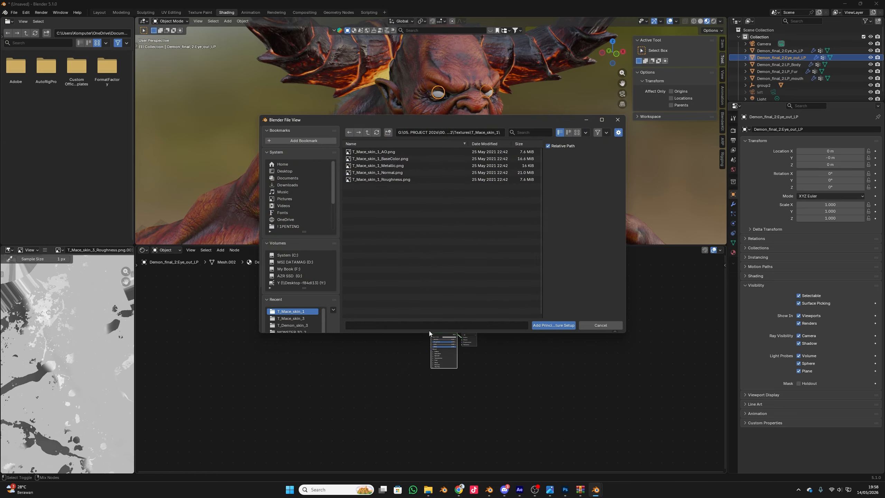
pyautogui.click(367, 132)
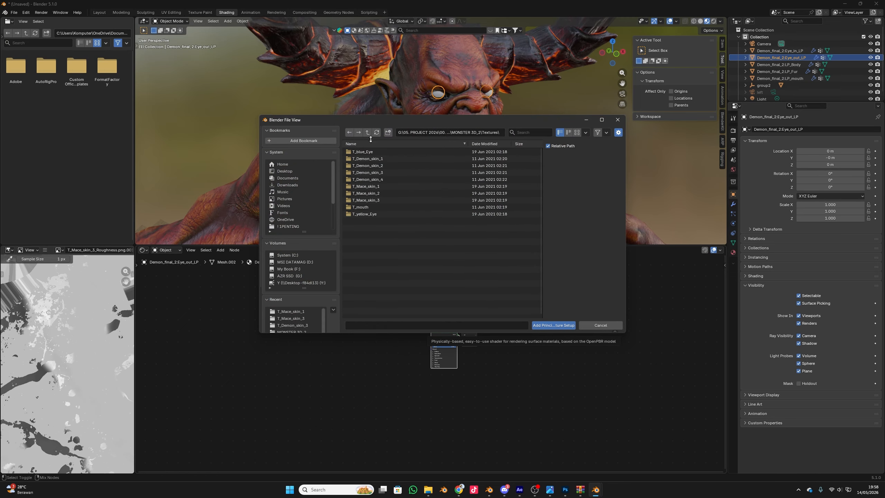
pyautogui.doubleClick(370, 209)
pyautogui.press('a')
pyautogui.click(554, 325)
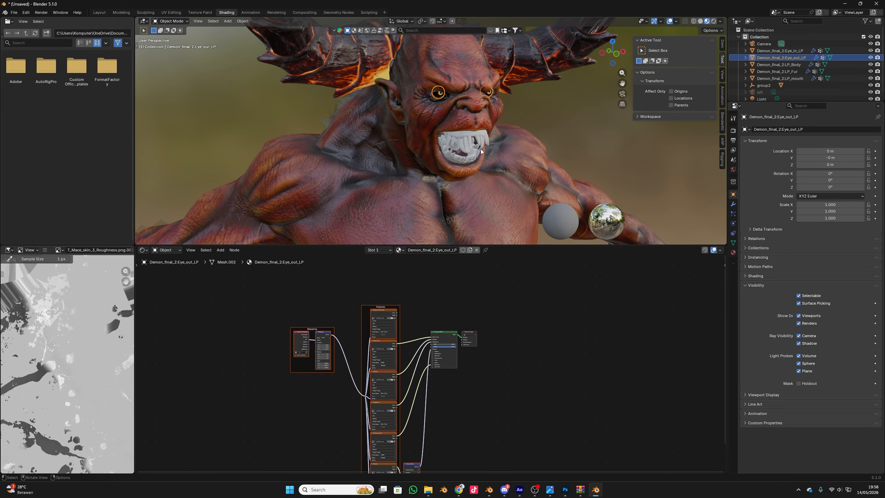
# Step: Apply all T_mouth texture maps to the mouth's Principled BSDF with the principled texture setup
pyautogui.click(421, 141)
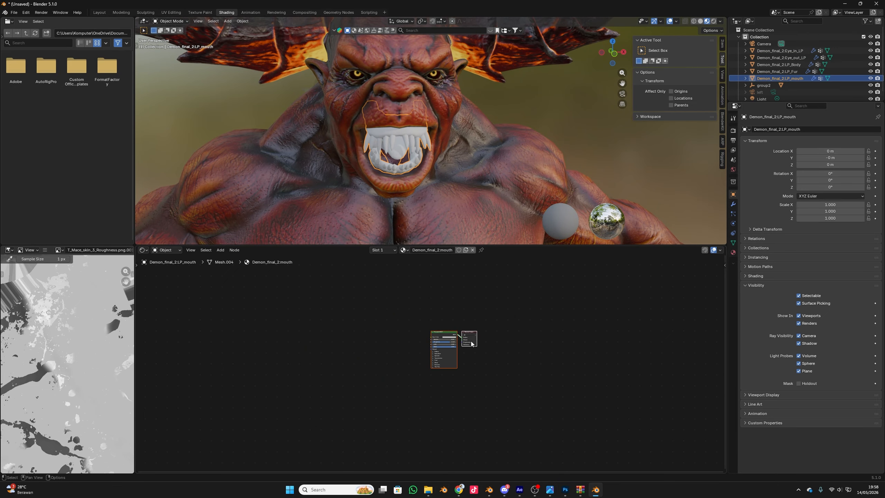
pyautogui.hotkey('ctrl', 'shift', 't')
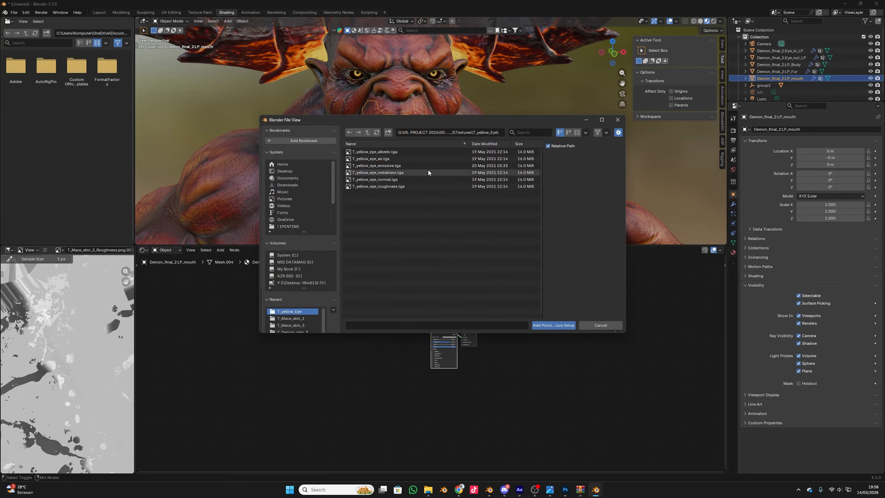
pyautogui.click(367, 134)
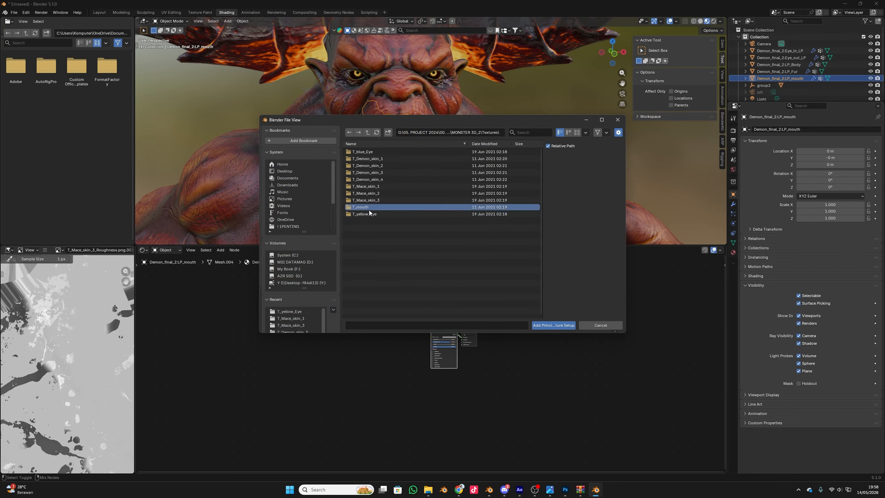
pyautogui.doubleClick(369, 210)
pyautogui.press('a')
pyautogui.click(554, 325)
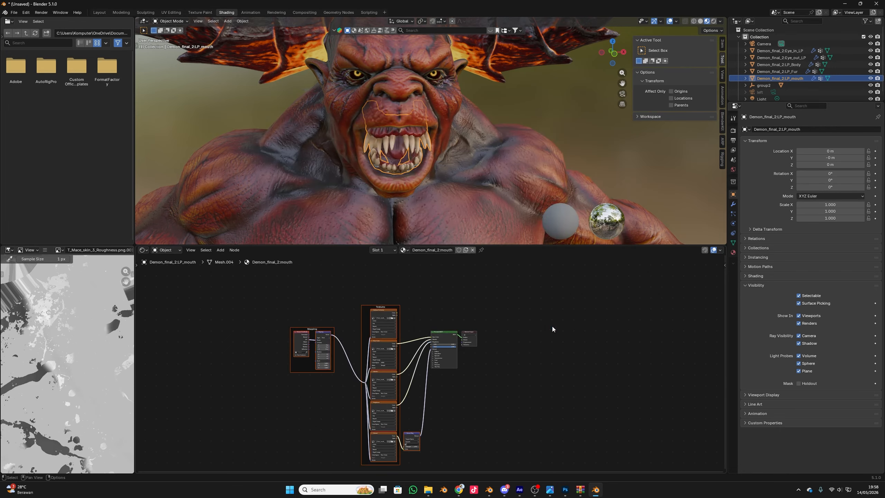
# Step: Examine the fully textured demon from the front and side, both close up and at full height
pyautogui.click(548, 100)
pyautogui.scroll(-5, 548, 105)
pyautogui.moveTo(548, 106); pyautogui.dragTo(501, 89)
pyautogui.scroll(-3, 472, 129)
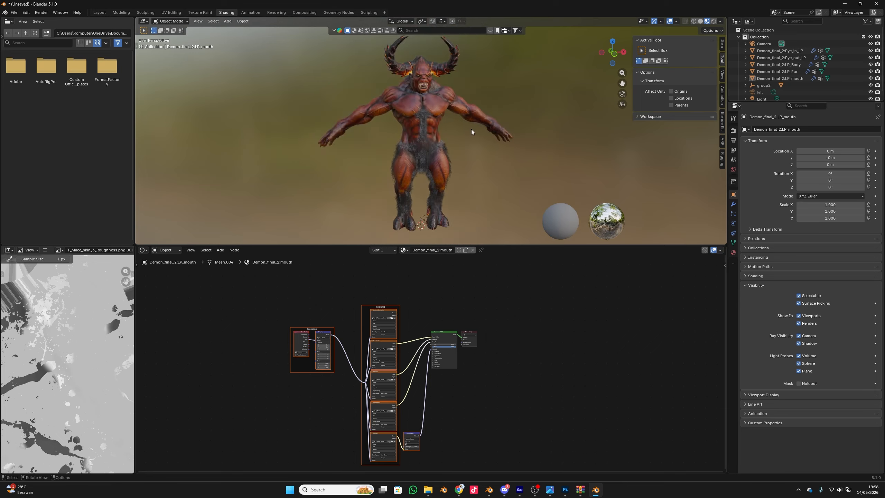
pyautogui.moveTo(472, 129); pyautogui.dragTo(557, 105)
pyautogui.scroll(4, 411, 106)
pyautogui.scroll(-5, 556, 106)
pyautogui.moveTo(488, 122); pyautogui.dragTo(460, 128)
pyautogui.scroll(2, 432, 133)
# Step: Select all objects in the scene and start a Wavefront OBJ export into the MONSTER 3D_2 project folder
pyautogui.click(431, 128)
pyautogui.press('a')
pyautogui.scroll(-2, 431, 128)
pyautogui.scroll(2, 431, 128)
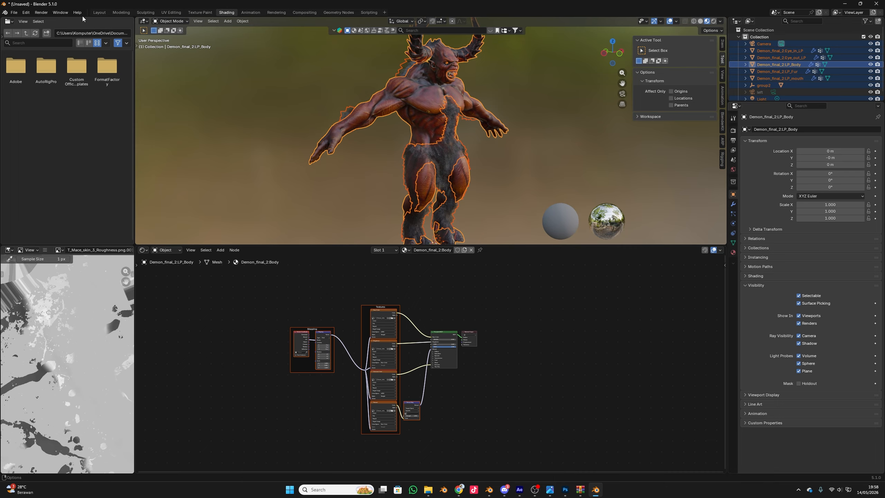
pyautogui.click(14, 13)
pyautogui.moveTo(75, 120)
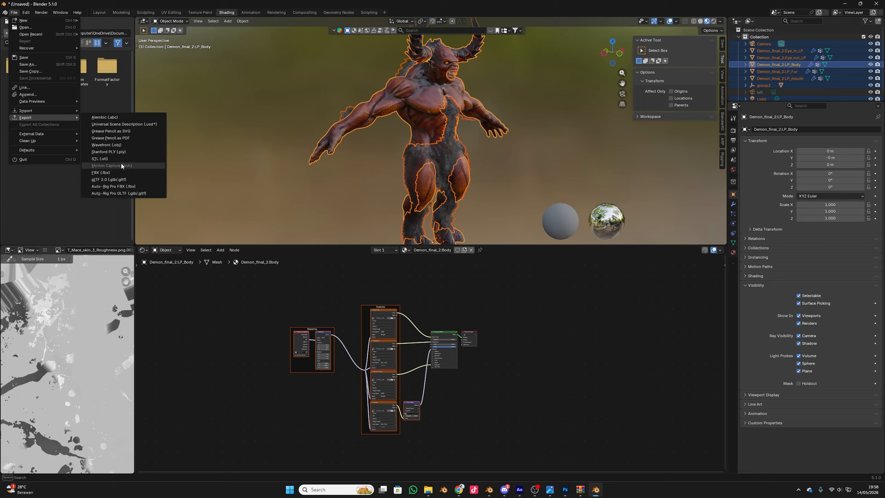
pyautogui.click(120, 147)
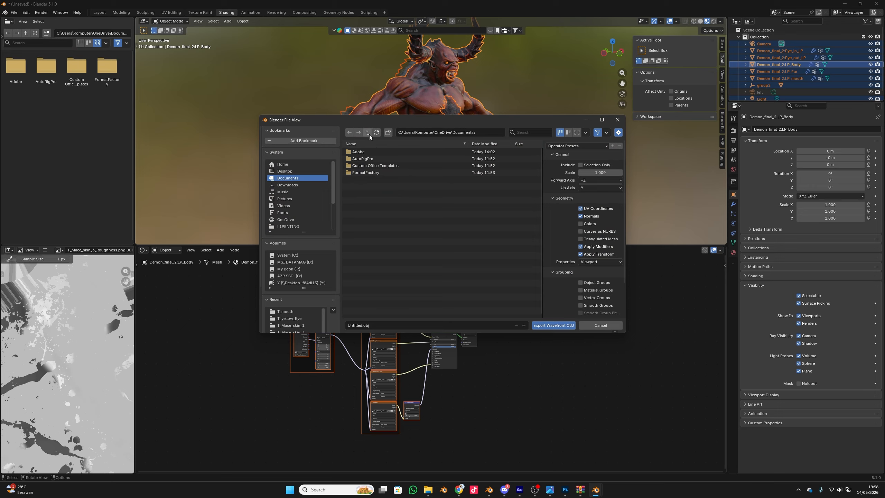
pyautogui.click(428, 136)
pyautogui.hotkey('ctrl', 'v')
pyautogui.press('Return')
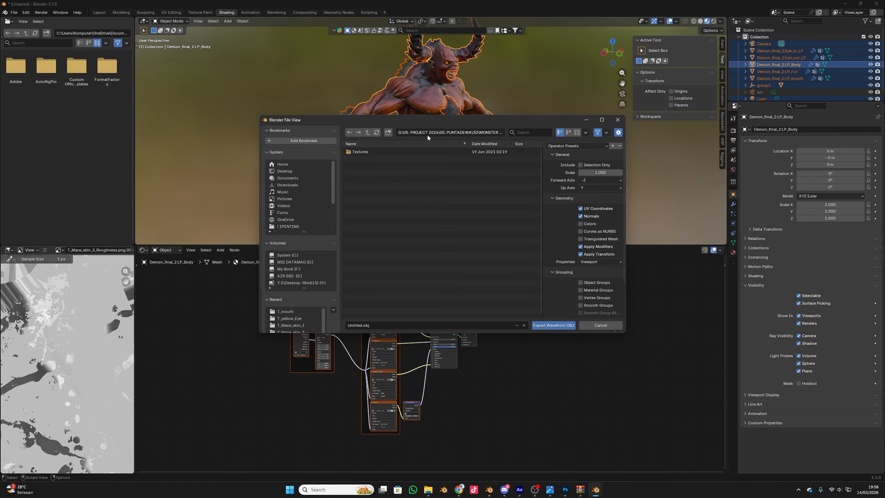
# Step: Export only the selected objects as MONSTER.obj
pyautogui.click(383, 325)
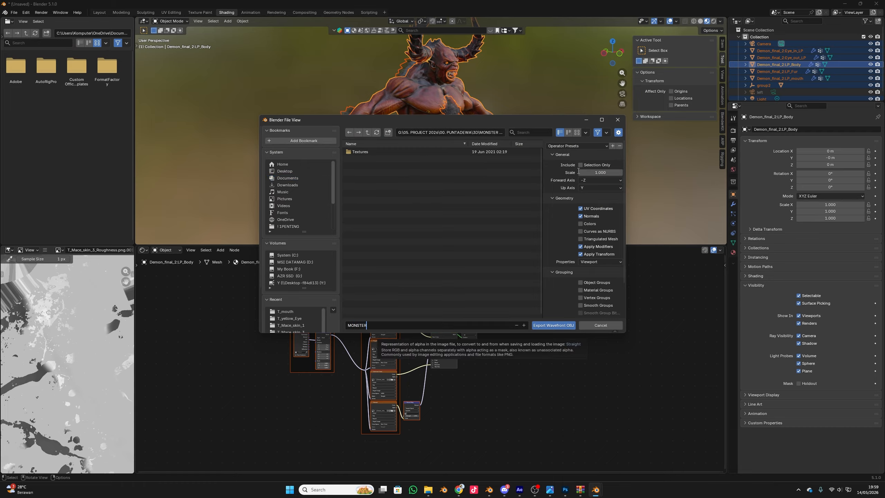
pyautogui.click(581, 165)
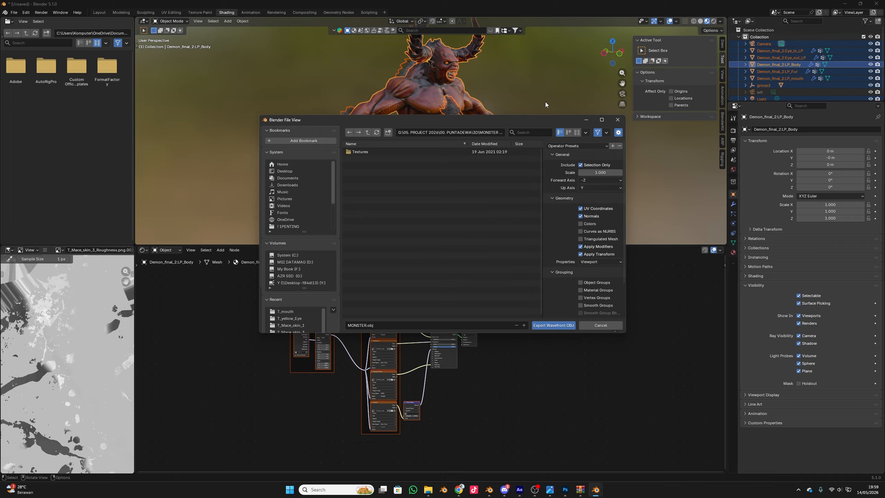
pyautogui.scroll(-2, 494, 83)
pyautogui.scroll(-3, 585, 244)
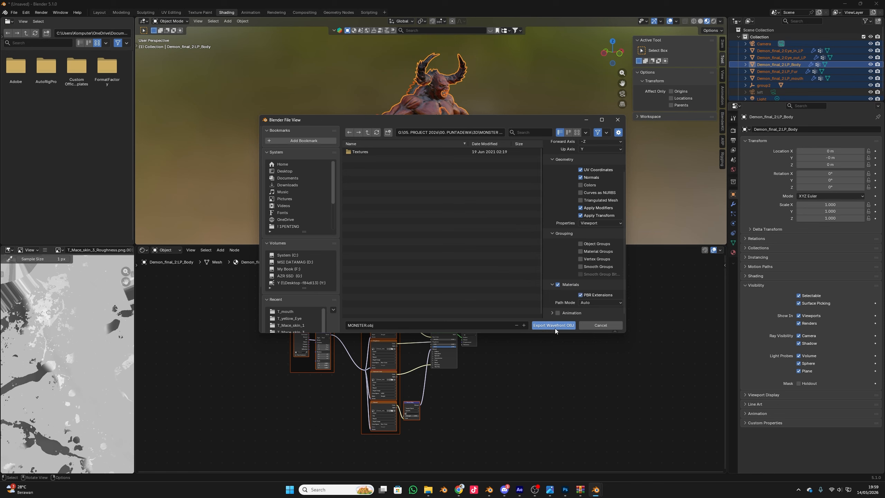
pyautogui.click(555, 325)
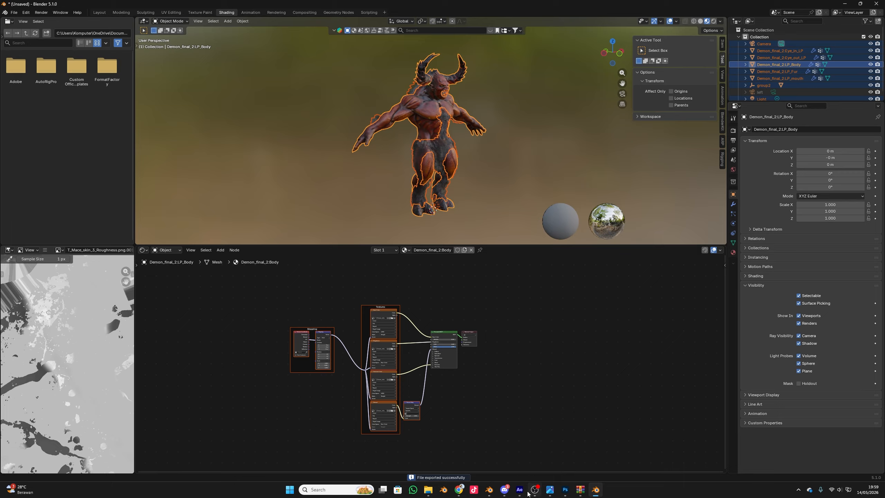
# Step: Switch to Mixamo in the browser and upload the exported MONSTER.obj from the MONSTER 3D_2 folder as a character
pyautogui.click(459, 489)
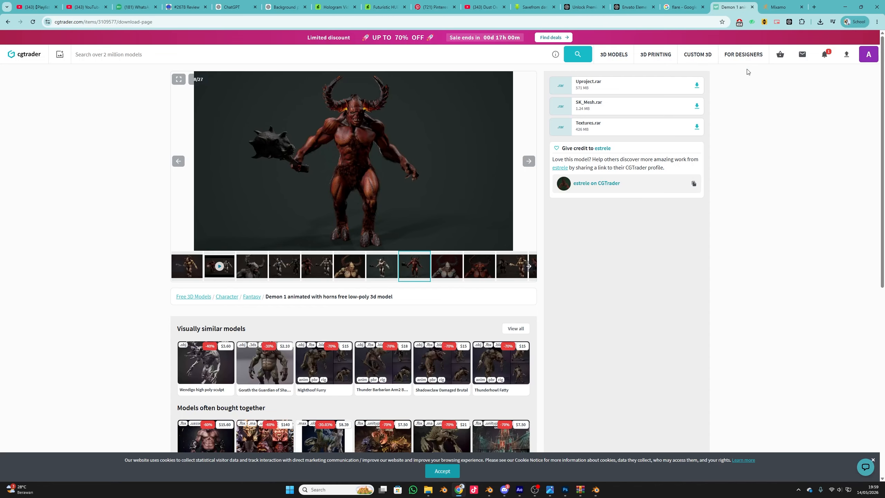
pyautogui.click(760, 8)
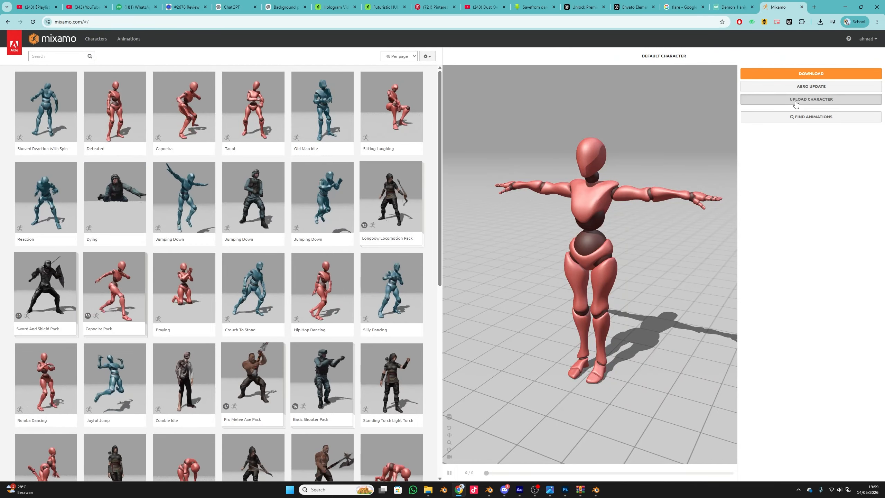
pyautogui.click(812, 99)
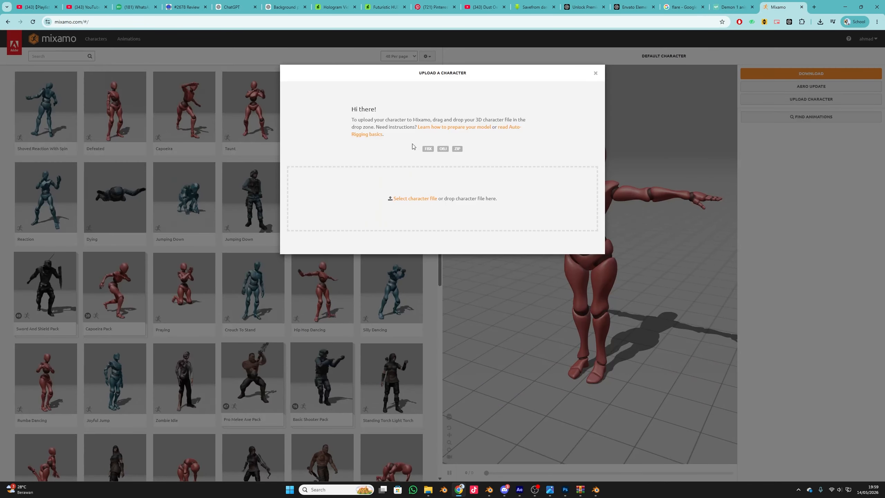
pyautogui.click(411, 199)
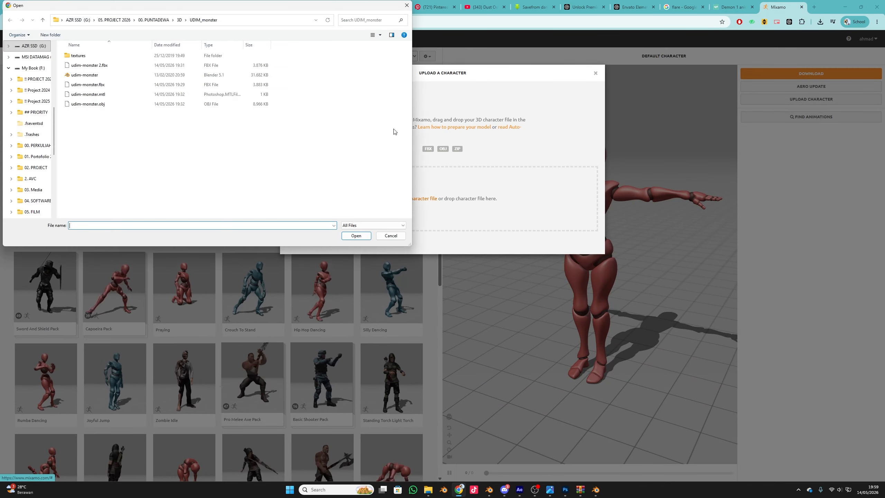
pyautogui.click(153, 20)
pyautogui.doubleClick(102, 57)
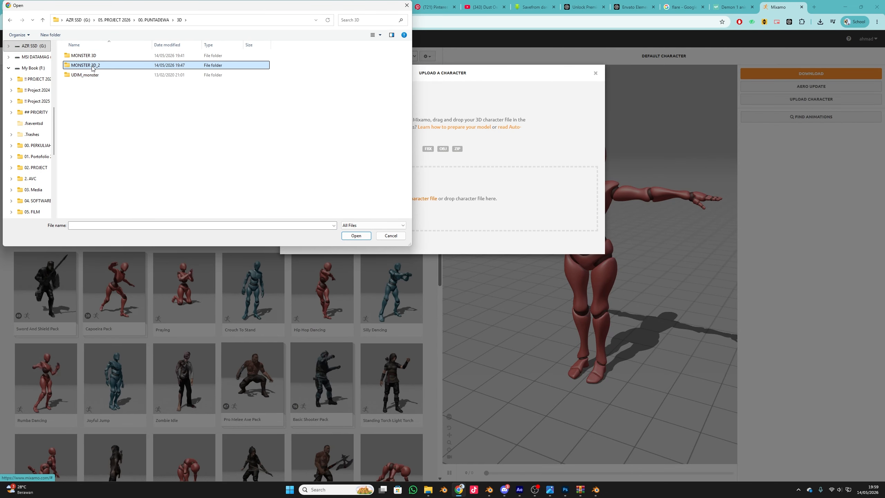
pyautogui.doubleClick(86, 65)
pyautogui.doubleClick(85, 75)
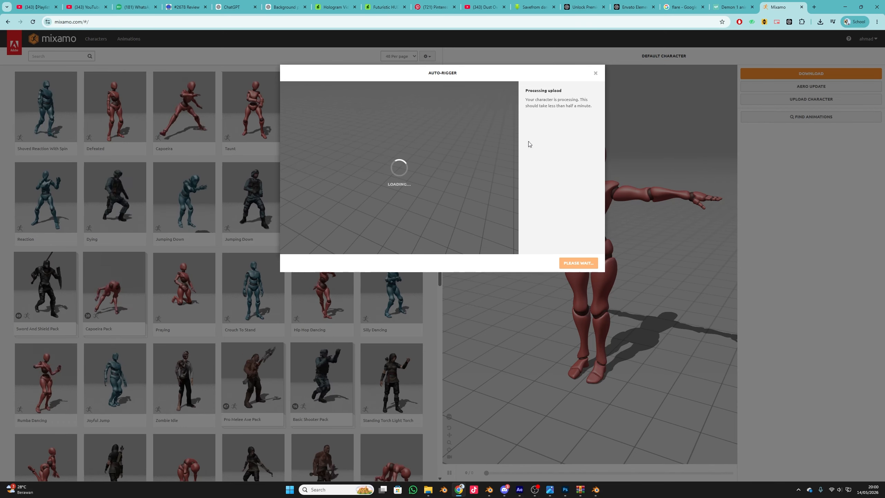
# Step: Switch to After Effects, pre-compose the SHOT 3.mp4 layer as SHOT 3, and open the new composition to scrub through its footage
pyautogui.click(520, 490)
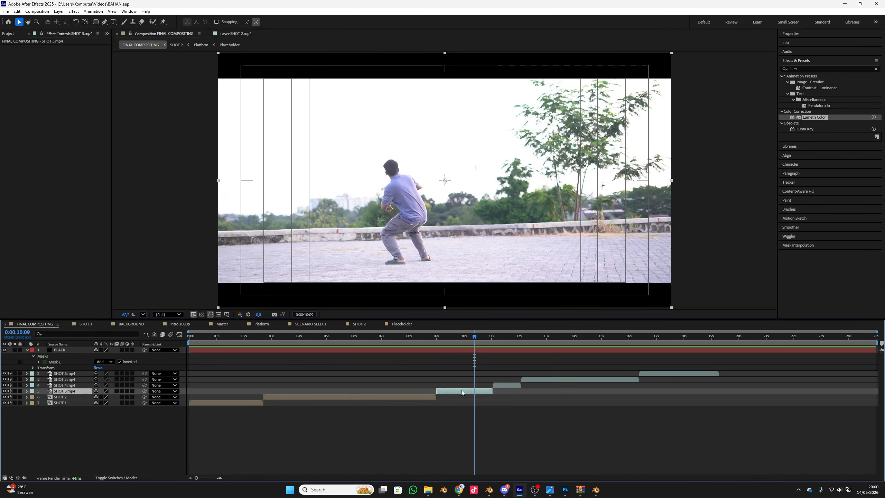
pyautogui.click(459, 338)
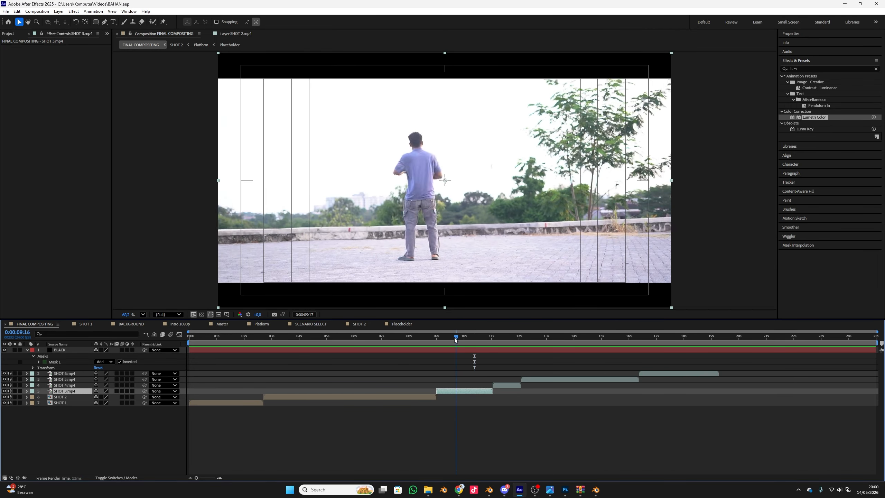
pyautogui.rightClick(471, 392)
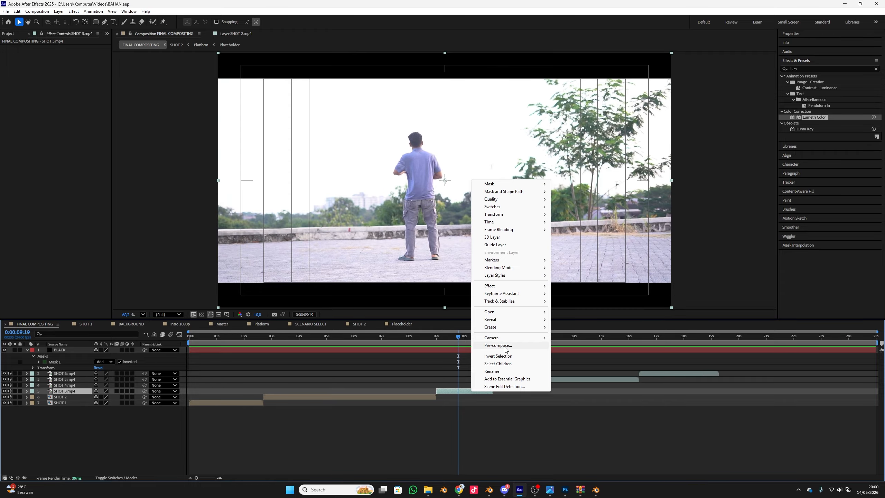
pyautogui.click(506, 346)
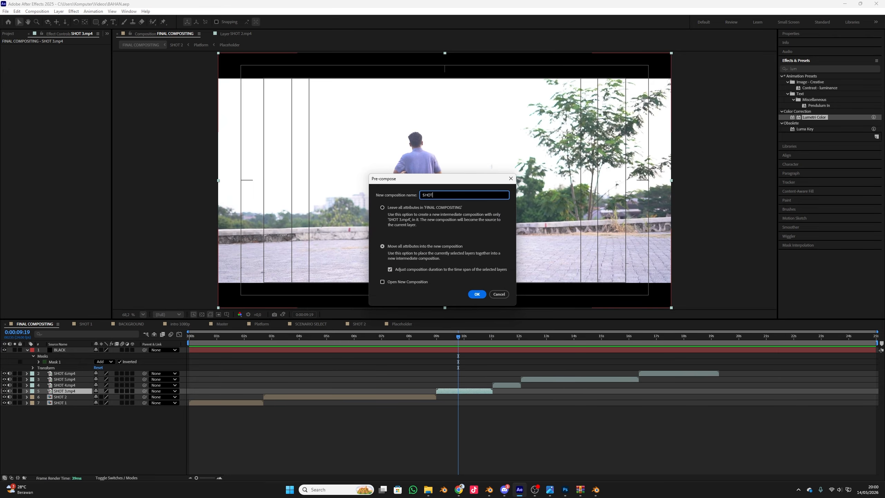
pyautogui.press('Return')
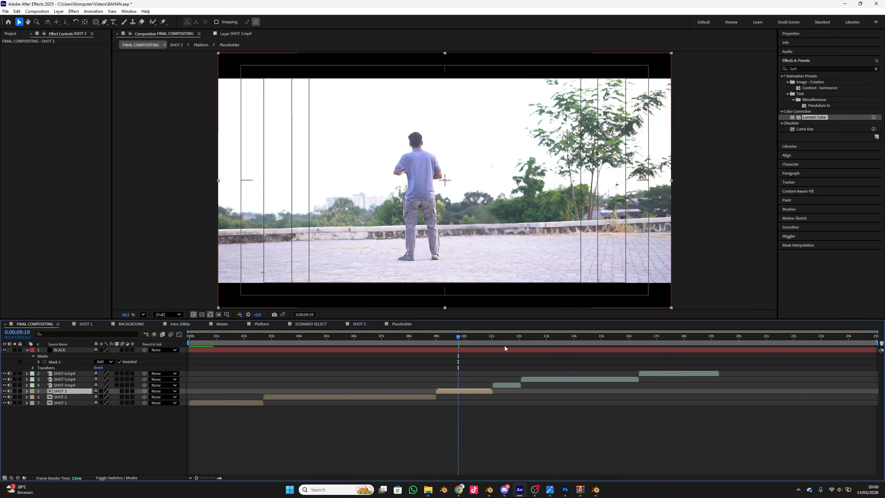
pyautogui.doubleClick(465, 391)
pyautogui.moveTo(320, 336); pyautogui.dragTo(841, 329)
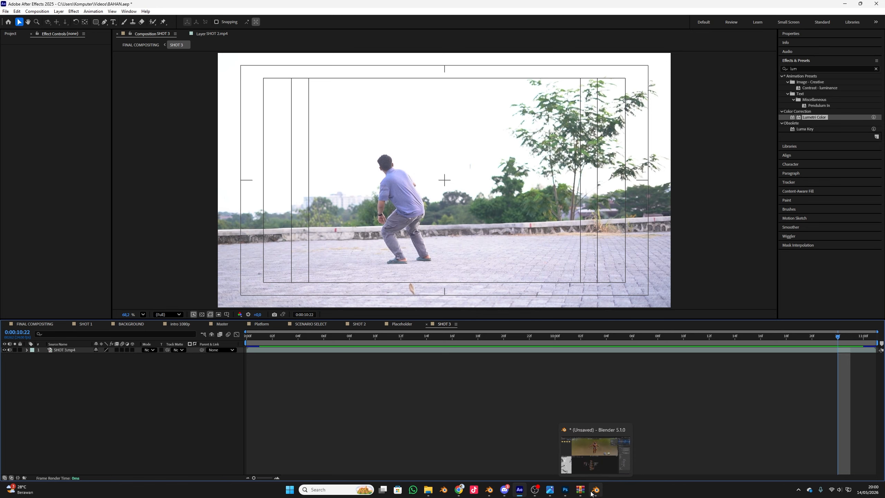
# Step: Return to Mixamo, place the chin, wrist, elbow, knee and groin markers on the front-facing monster with symmetry, and start the auto-rigging
pyautogui.click(457, 491)
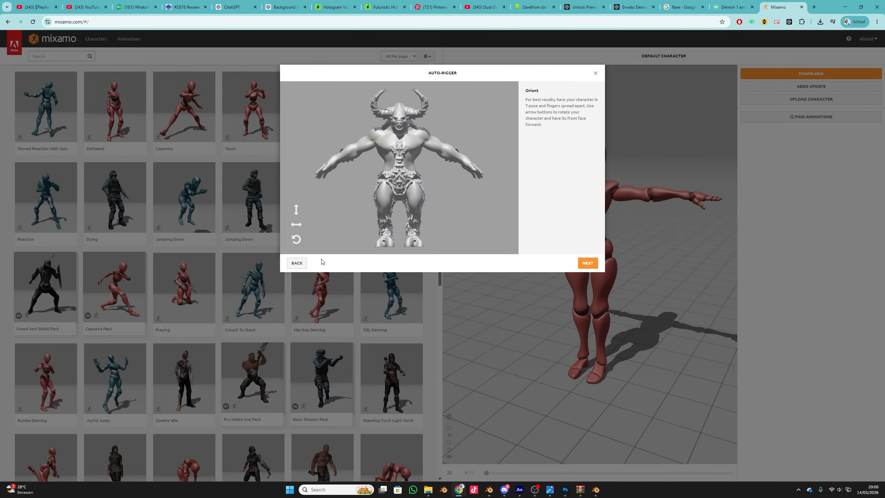
pyautogui.click(588, 263)
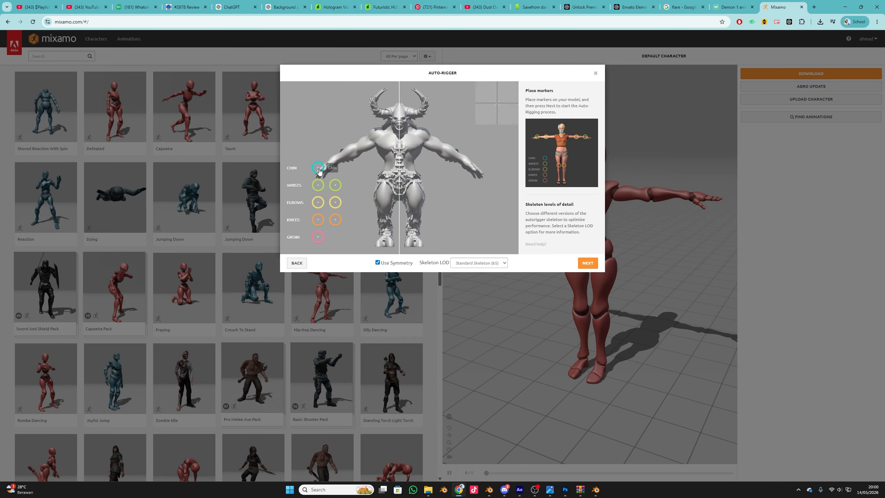
pyautogui.moveTo(394, 138); pyautogui.dragTo(400, 132)
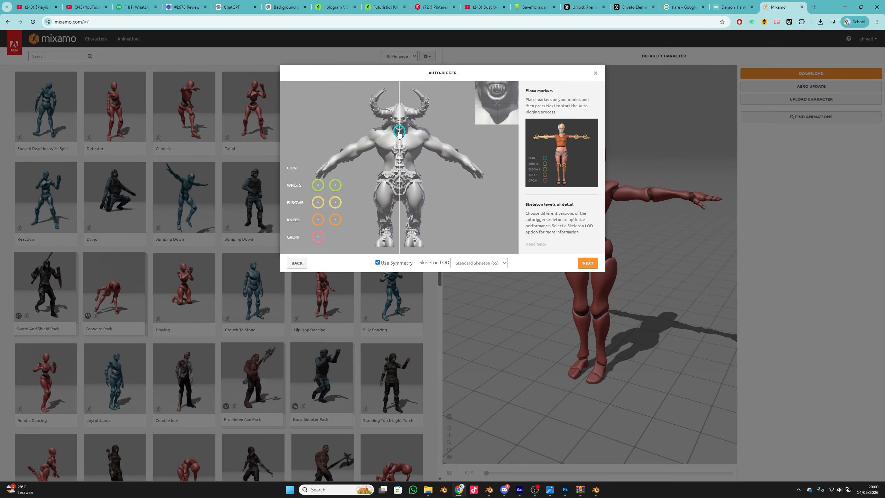
pyautogui.moveTo(334, 186); pyautogui.dragTo(455, 168)
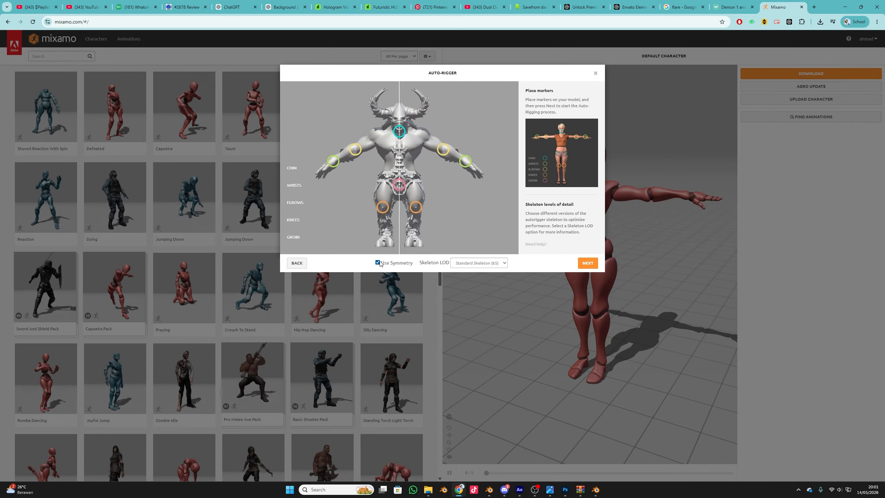
pyautogui.click(586, 264)
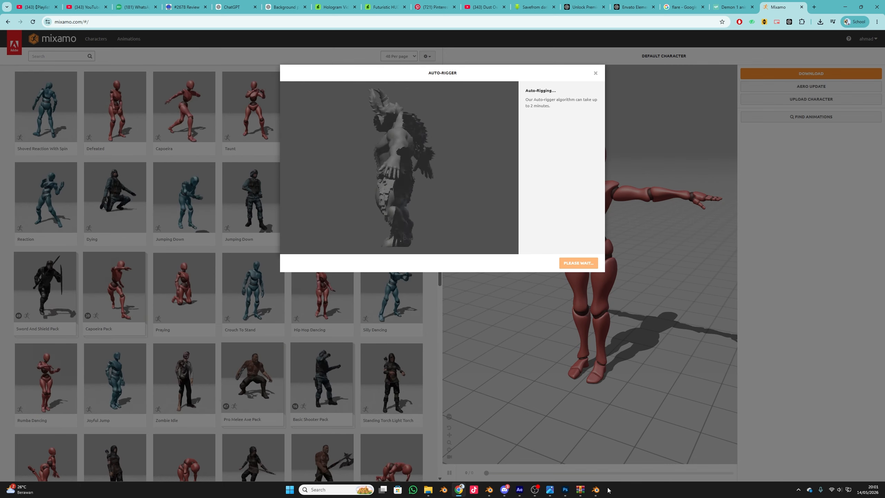
# Step: Switch to After Effects and scrub through the shots after SHOT 3 in the FINAL COMPOSITING timeline
pyautogui.click(519, 491)
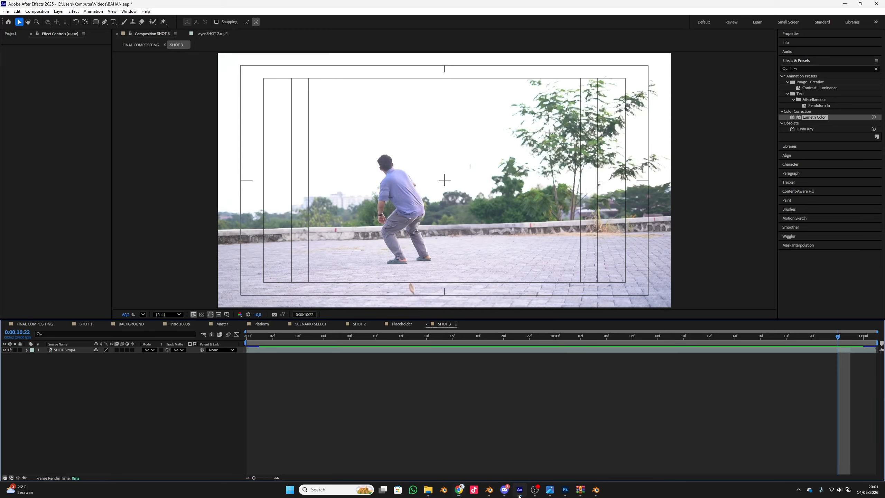
pyautogui.click(35, 325)
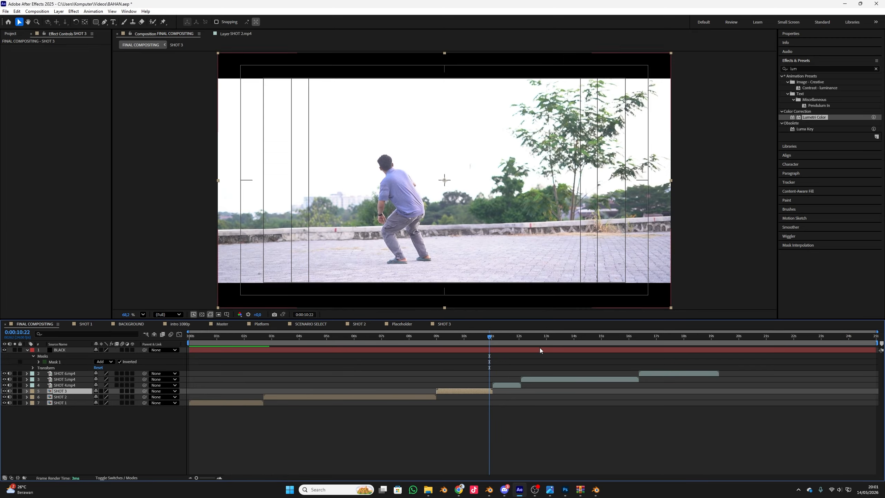
pyautogui.moveTo(499, 340); pyautogui.dragTo(681, 376)
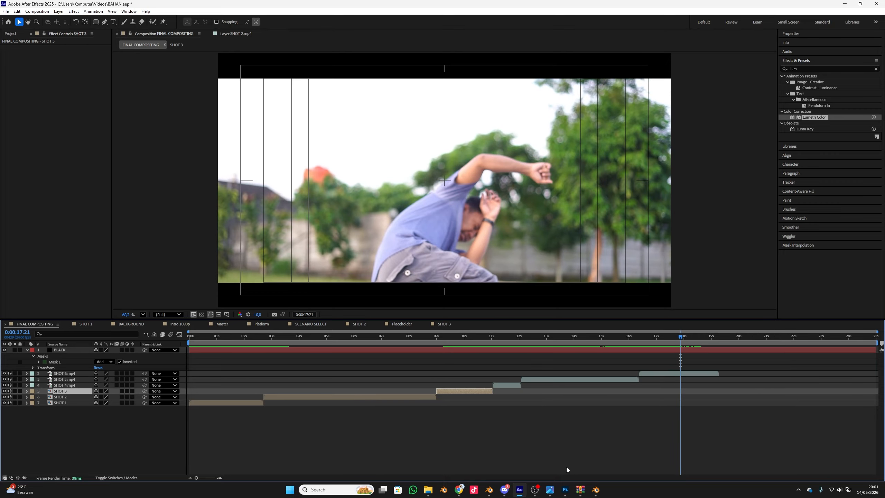
# Step: Return to Mixamo, inspect the auto-rigged monster from the front, and accept the rig
pyautogui.click(460, 490)
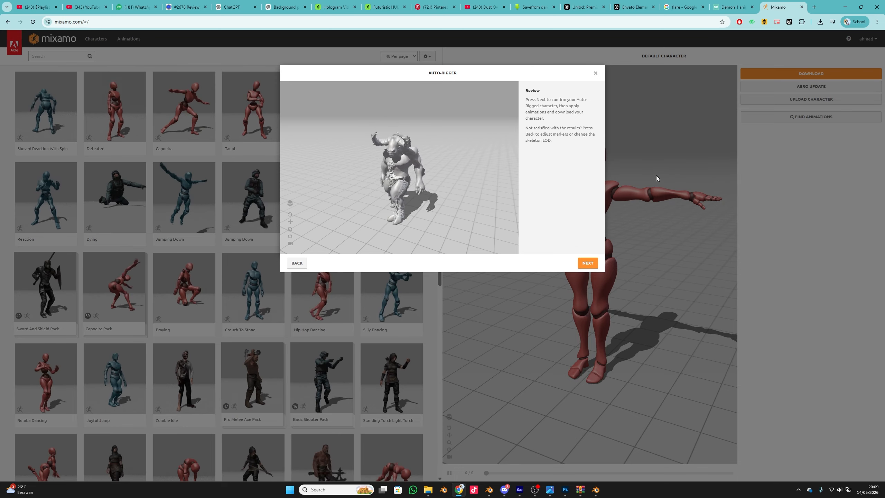
pyautogui.moveTo(395, 165); pyautogui.dragTo(408, 203)
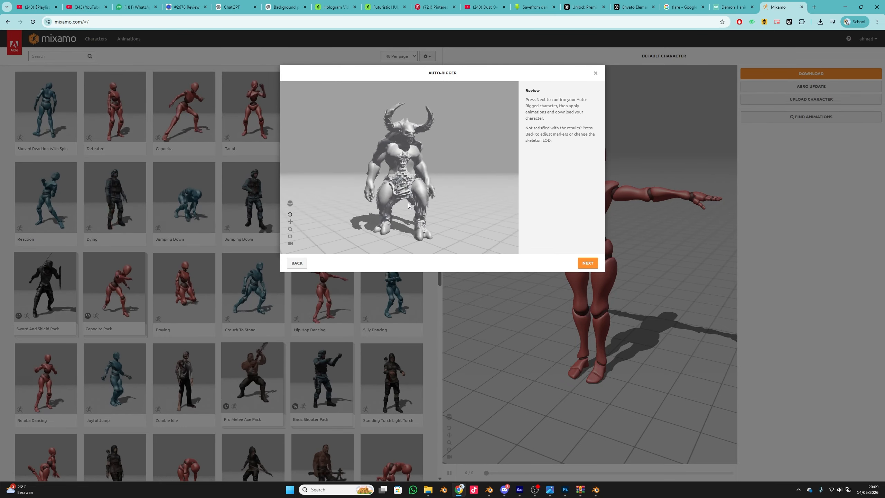
pyautogui.click(587, 263)
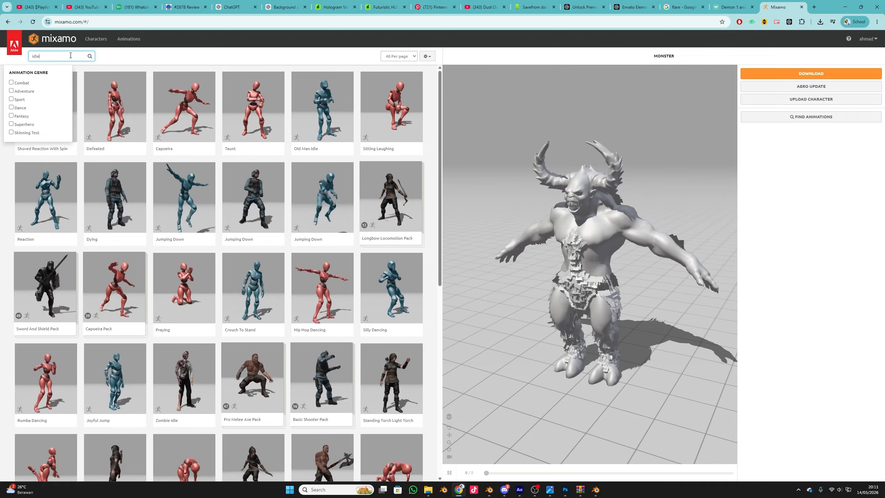
# Step: Search the animations for "idle" and try the wide fighting-stance Idle animation on the monster
pyautogui.press('Return')
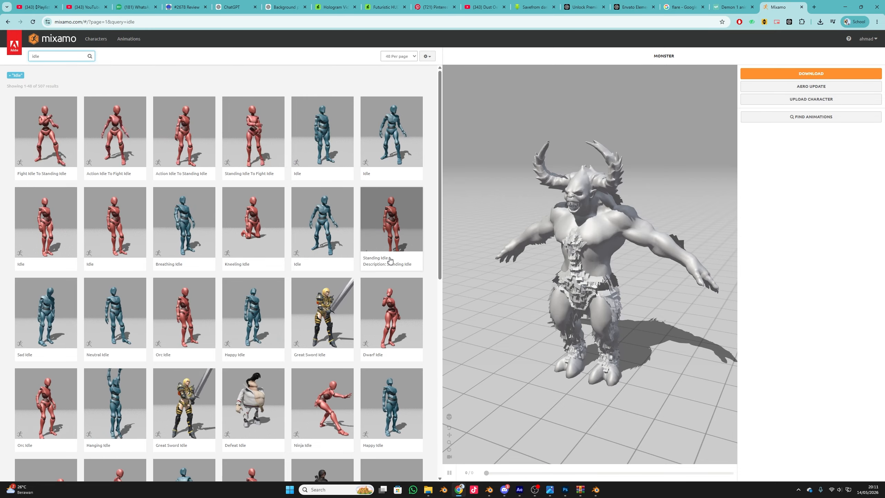
pyautogui.scroll(-3, 255, 308)
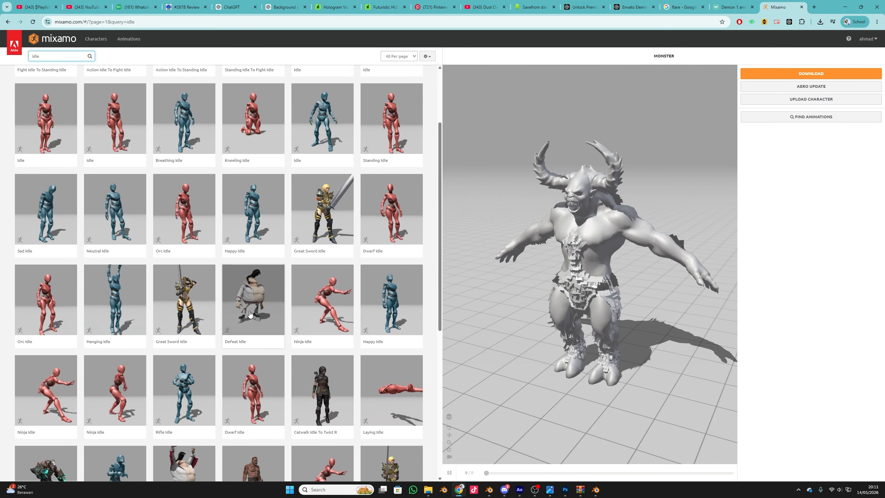
pyautogui.scroll(-4, 258, 307)
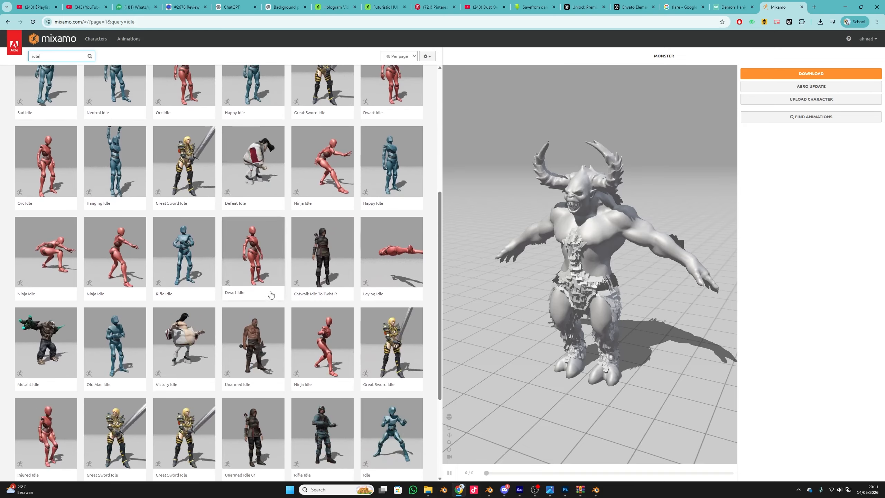
pyautogui.click(401, 438)
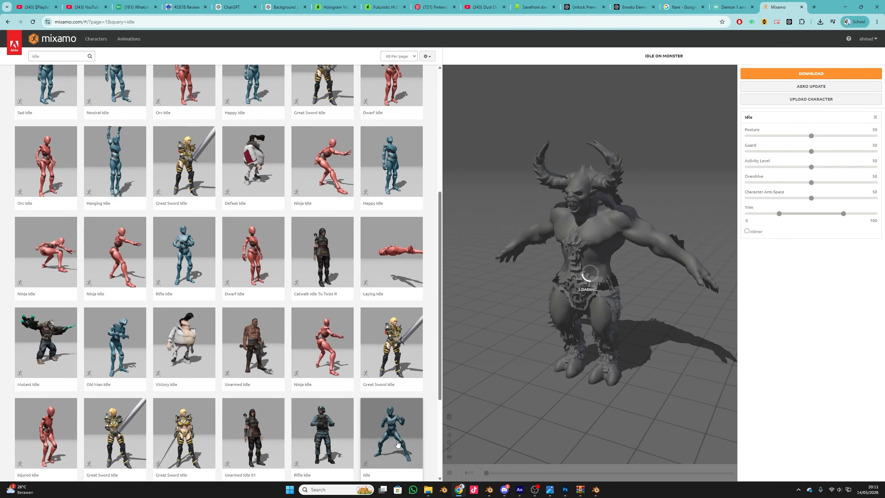
pyautogui.moveTo(537, 392); pyautogui.dragTo(599, 378)
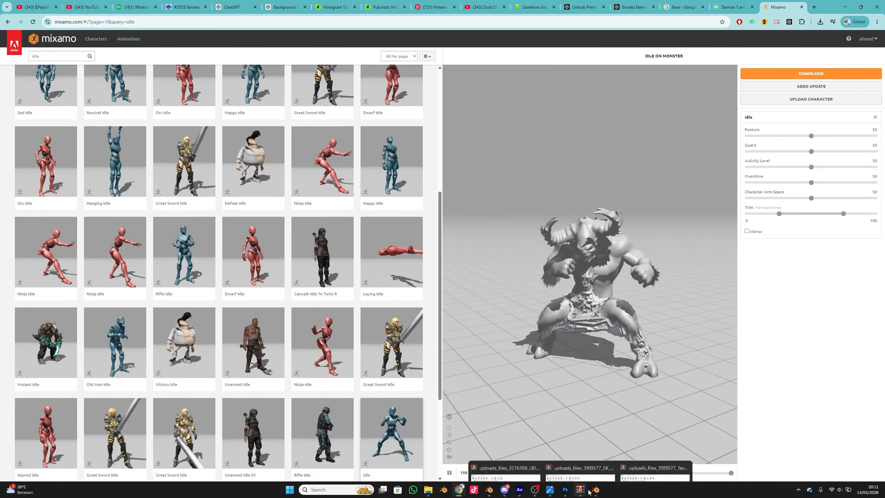
# Step: Switch to After Effects and play the SHOT 3 composition from near its start to study the actor's movement
pyautogui.moveTo(595, 491)
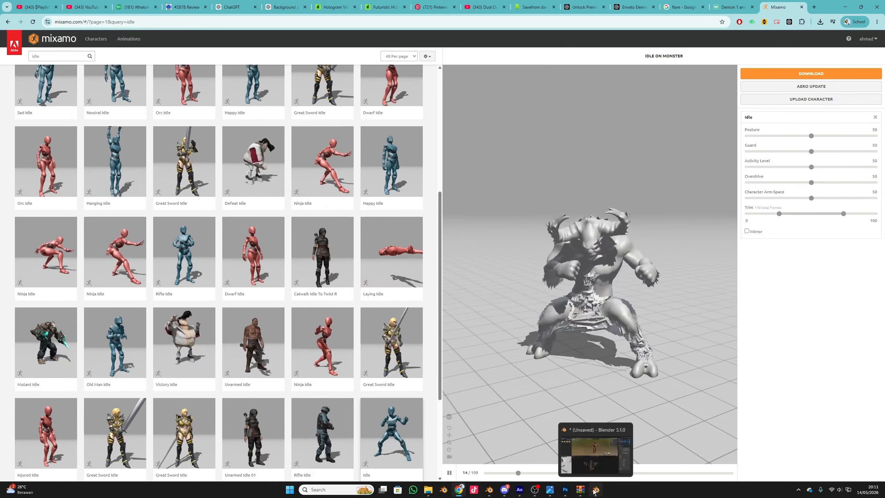
pyautogui.click(519, 491)
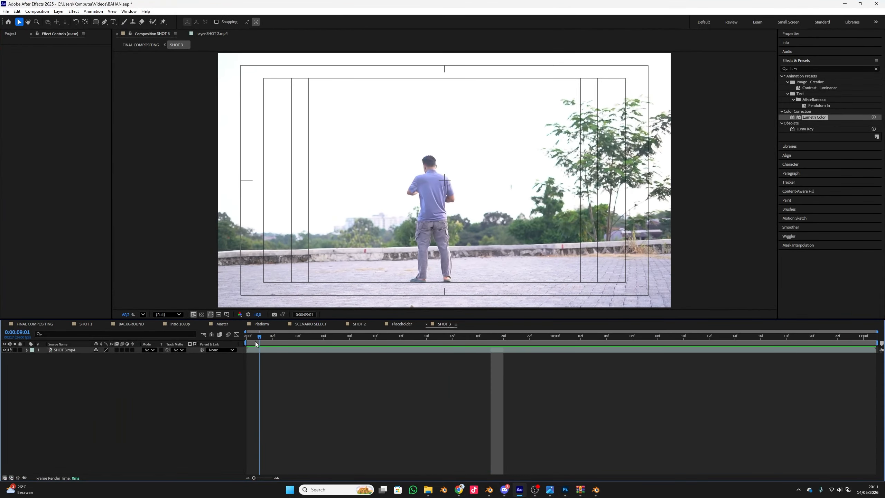
pyautogui.click(258, 341)
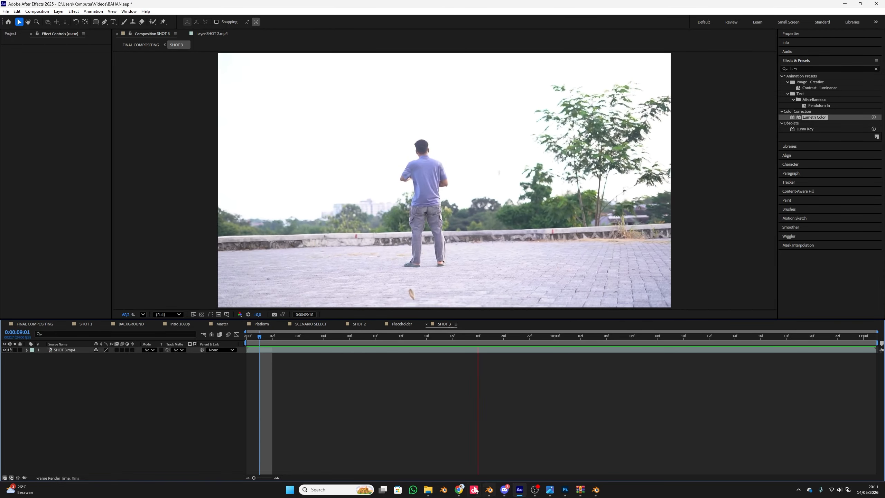
# Step: Return to Mixamo and browse the idle animations through to the second page of results
pyautogui.click(459, 490)
pyautogui.scroll(-4, 286, 386)
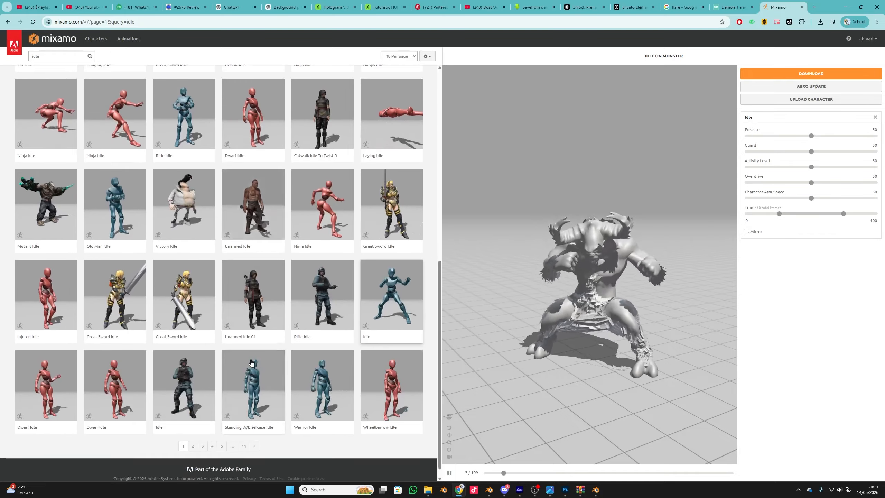
pyautogui.click(193, 435)
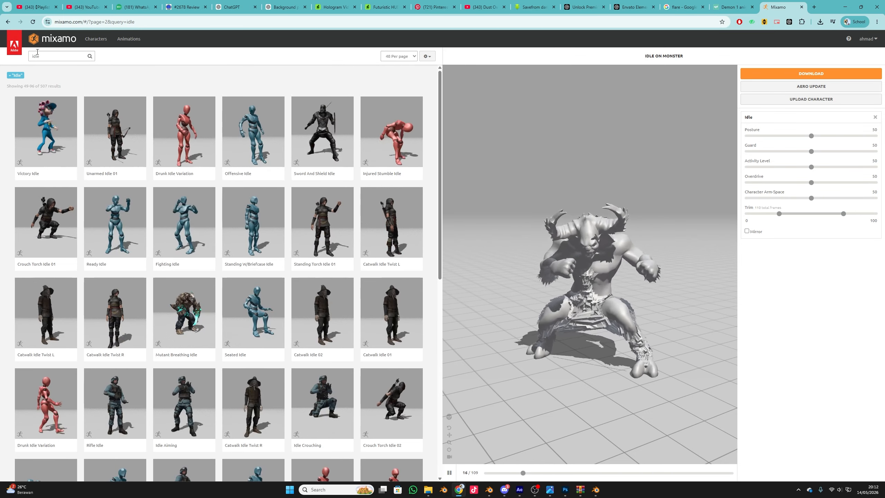
# Step: Clear the idle search and filter the animation library by the Combat genre
pyautogui.click(33, 56)
pyautogui.press('BackSpace')
pyautogui.press('BackSpace')
pyautogui.press('BackSpace')
pyautogui.press('BackSpace')
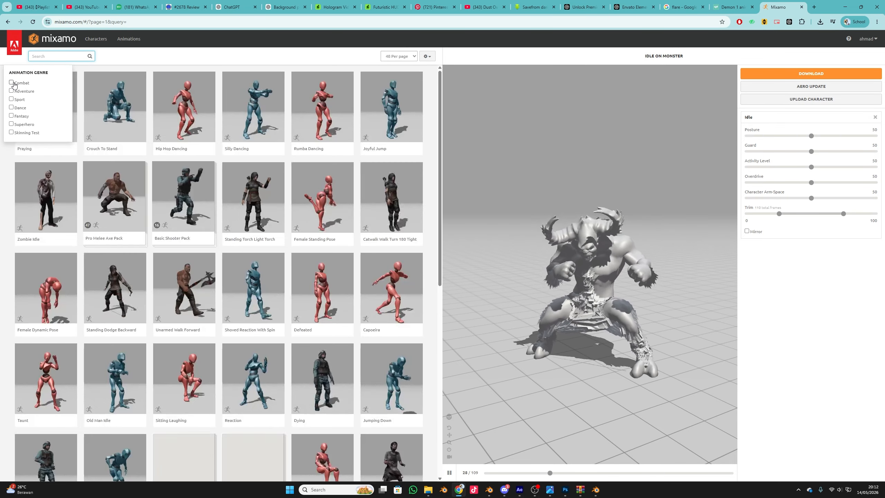
pyautogui.click(12, 83)
# Step: Search all animations for "wake up" and apply Sword And Shield Power Up to the monster
pyautogui.click(57, 56)
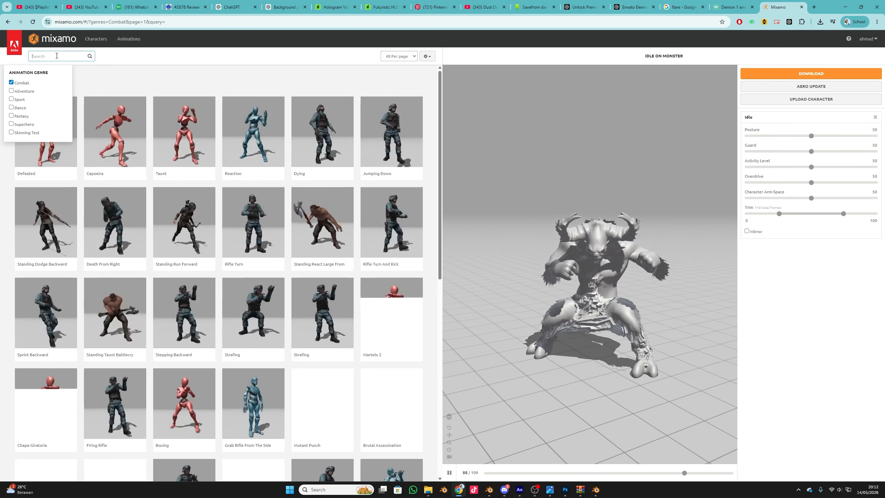
pyautogui.write('wake up')
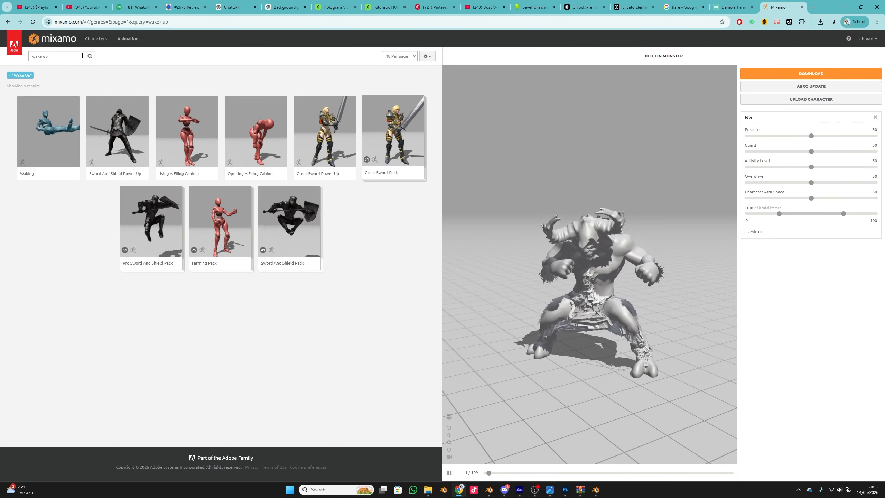
pyautogui.click(117, 126)
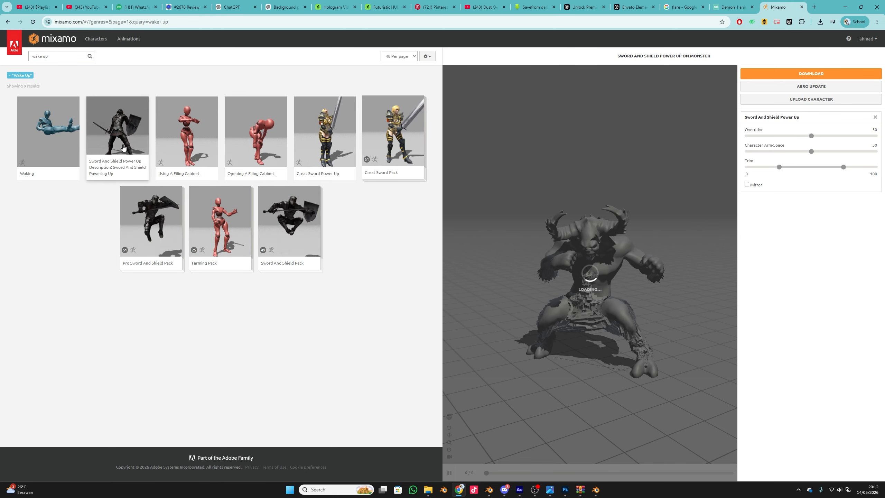
# Step: Search the animation library for "power up" to look for similar animations
pyautogui.click(86, 55)
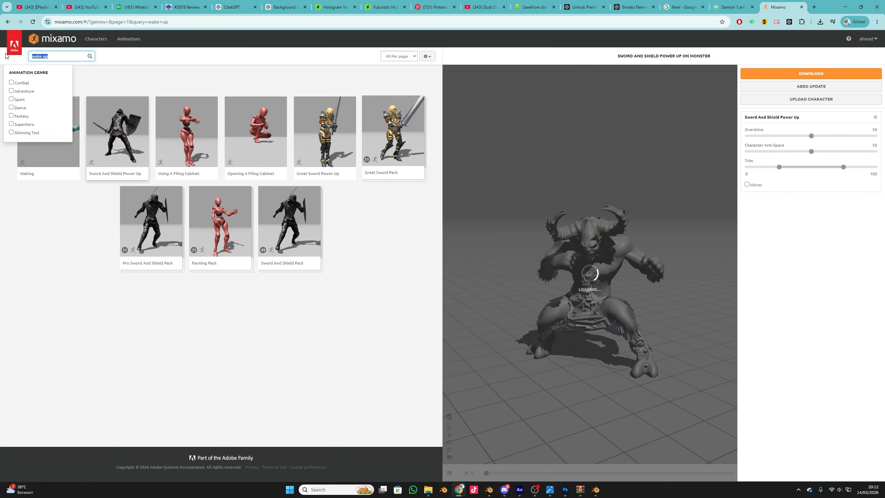
pyautogui.write('power')
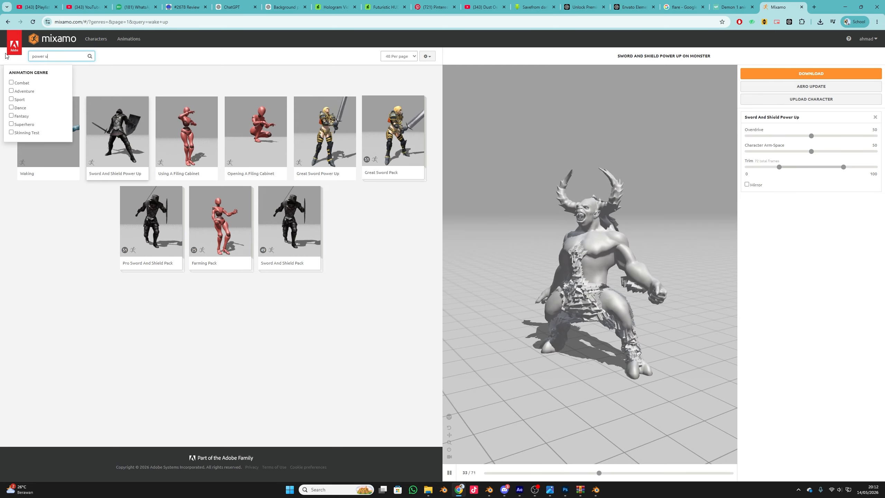
pyautogui.write(' up')
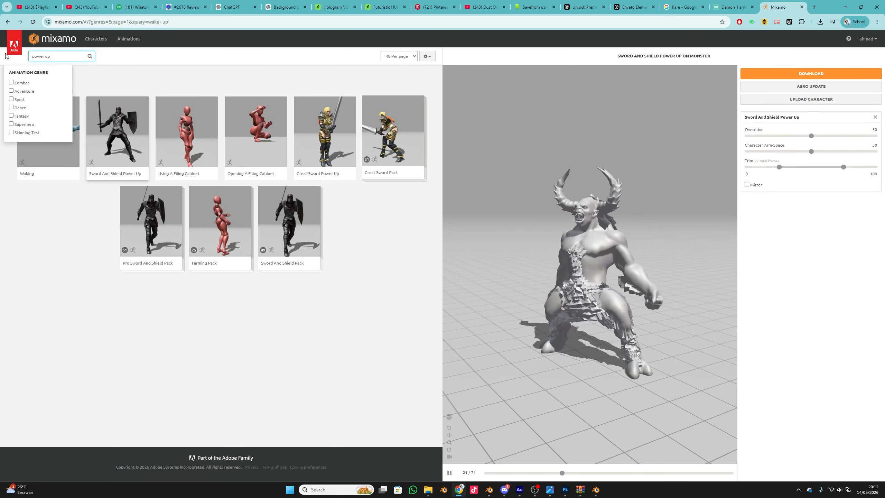
pyautogui.press('Return')
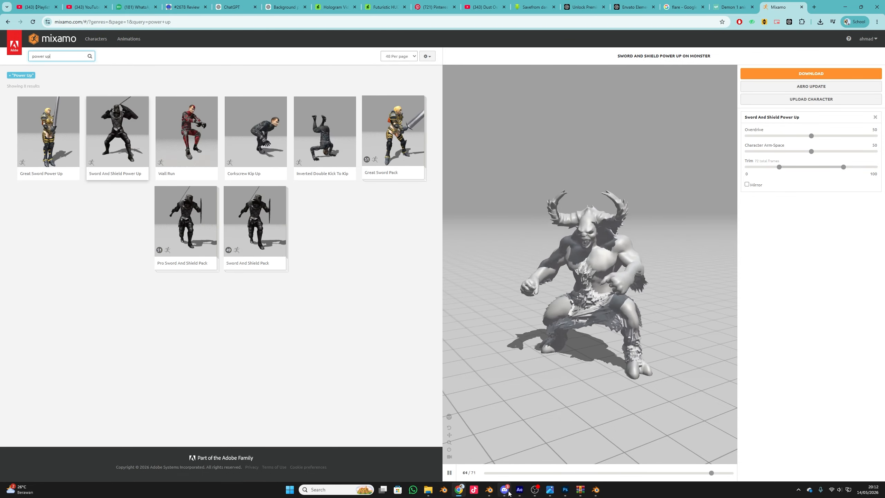
# Step: Switch to After Effects, play through the SHOT 3 footage to check the action's timing, and return to Mixamo
pyautogui.click(520, 490)
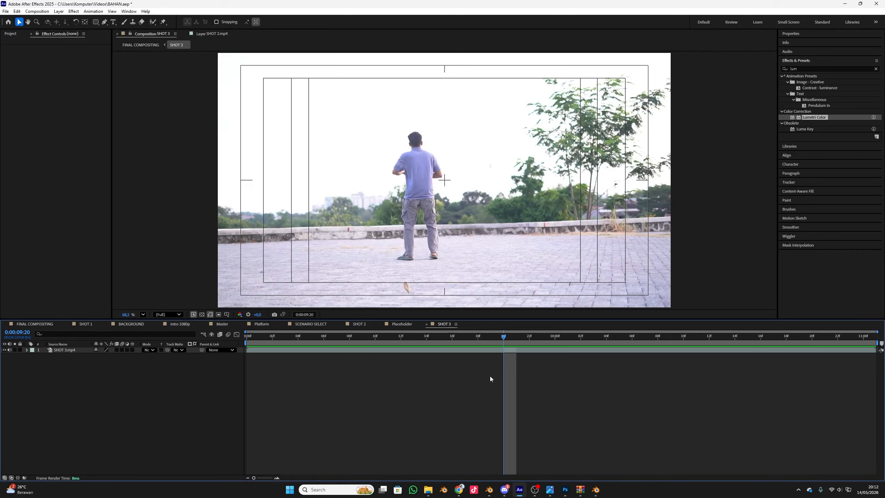
pyautogui.moveTo(477, 342); pyautogui.dragTo(768, 374)
pyautogui.press('space')
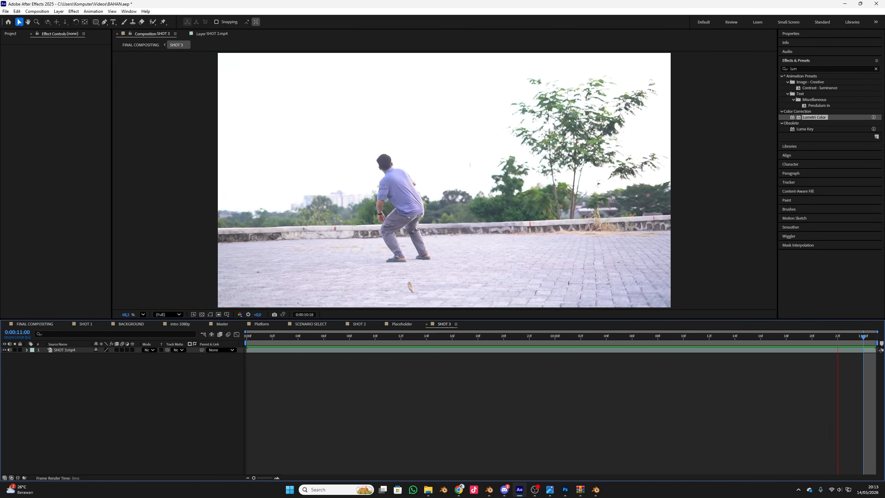
pyautogui.moveTo(572, 336); pyautogui.dragTo(882, 370)
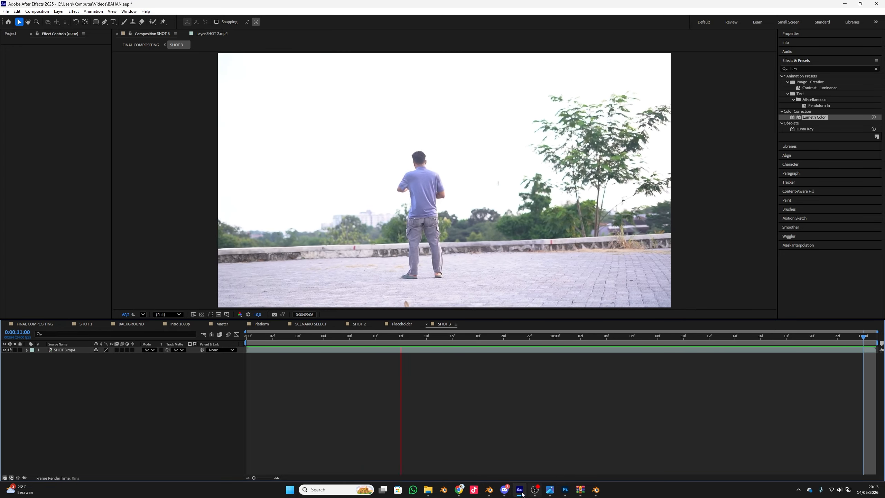
pyautogui.press('space')
pyautogui.click(520, 490)
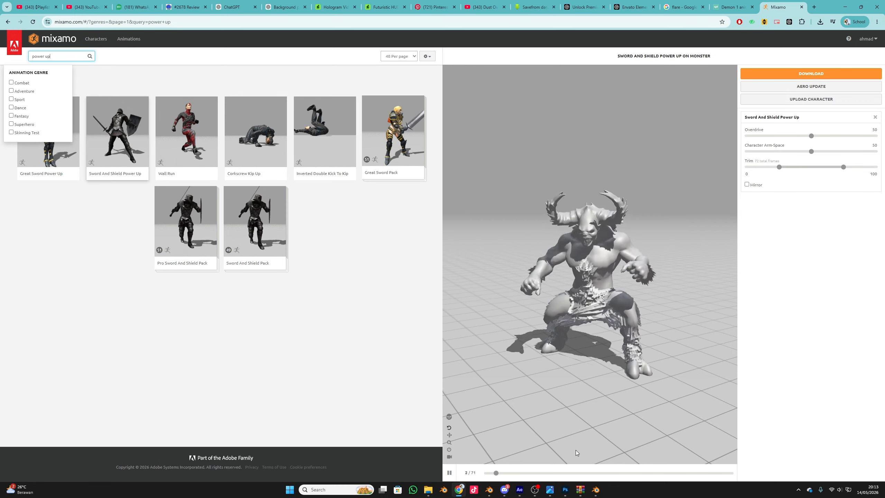
# Step: Try an Overdrive of 68 and a Character Arm-Space of 62 on the Sword And Shield Power Up animation
pyautogui.click(812, 136)
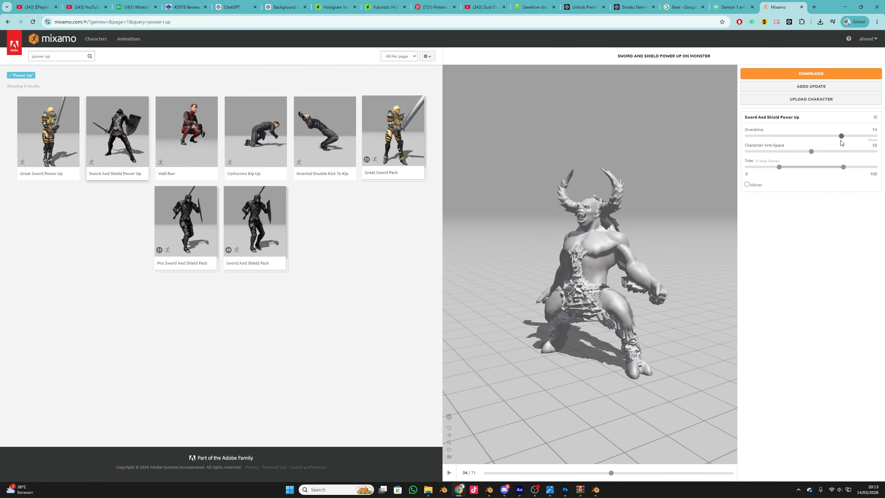
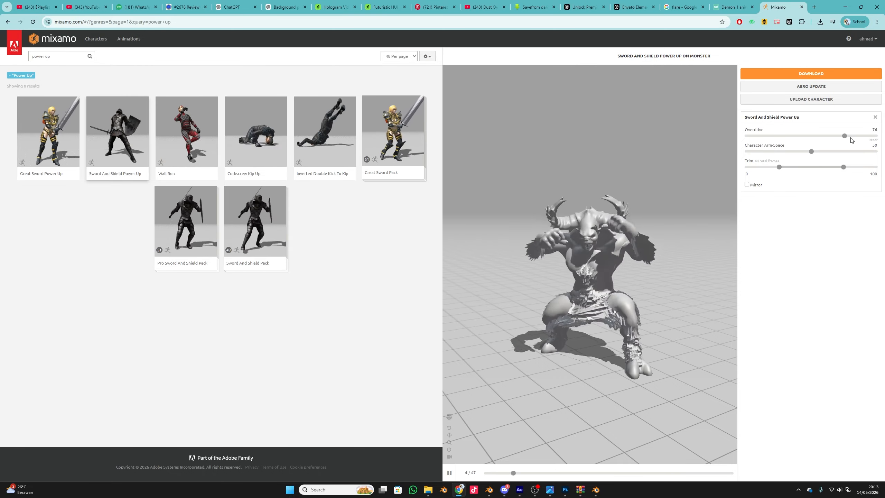
pyautogui.click(833, 137)
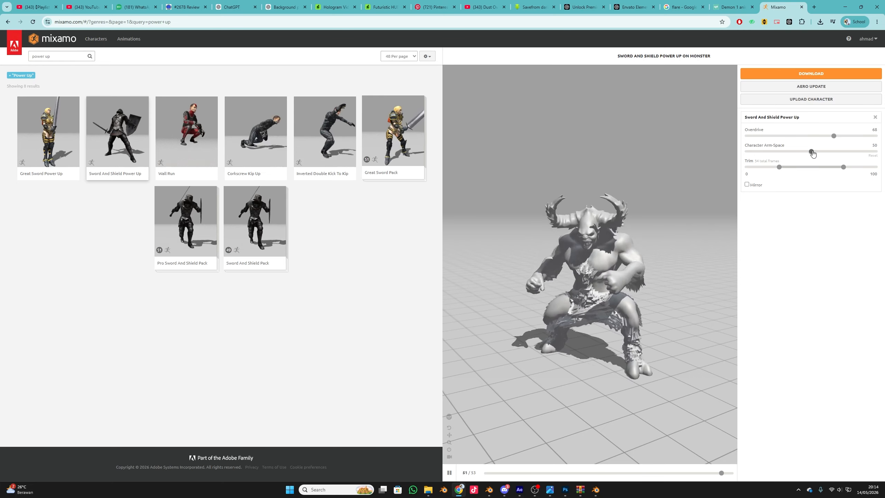
pyautogui.moveTo(813, 153); pyautogui.dragTo(828, 152)
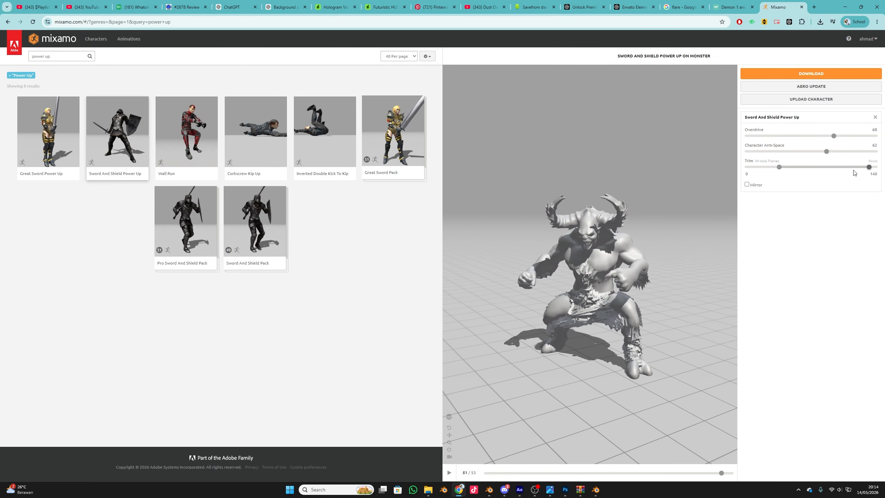
# Step: Try wider trim ranges for the animation, from -50 to 150 and from 0 to 140
pyautogui.moveTo(870, 167); pyautogui.dragTo(868, 167)
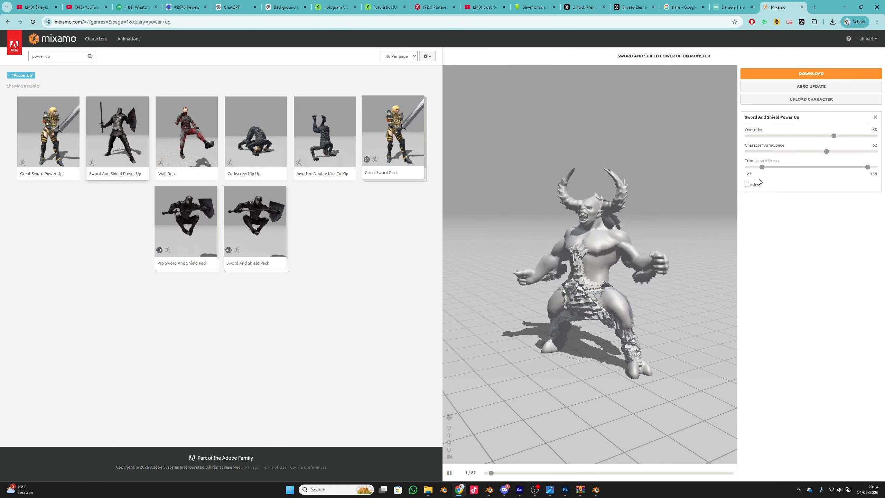
pyautogui.moveTo(762, 170); pyautogui.dragTo(747, 172)
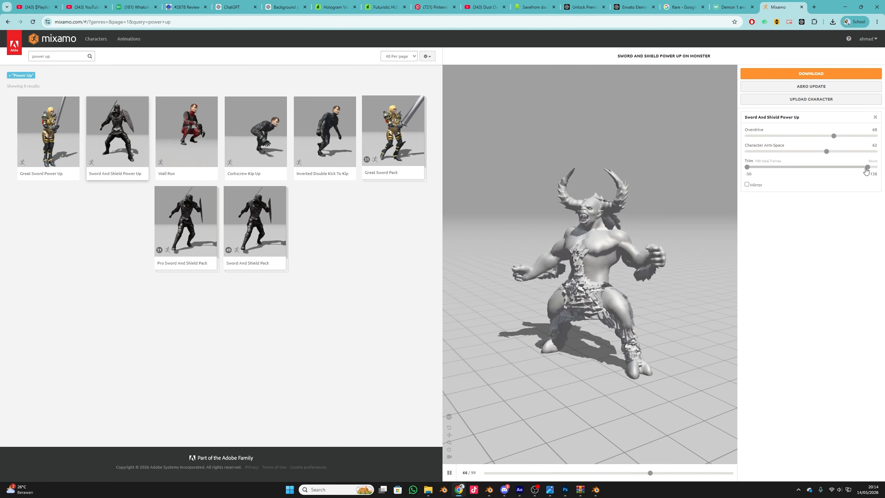
pyautogui.moveTo(868, 167); pyautogui.dragTo(876, 167)
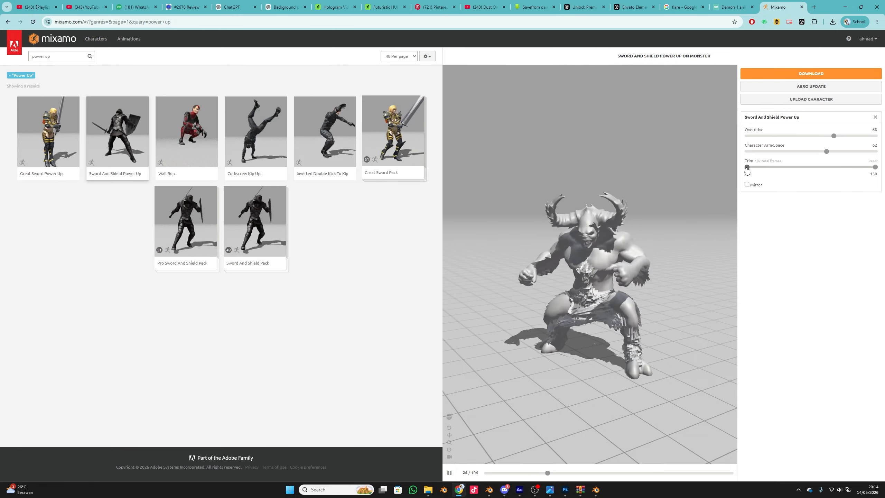
pyautogui.moveTo(747, 170); pyautogui.dragTo(760, 171)
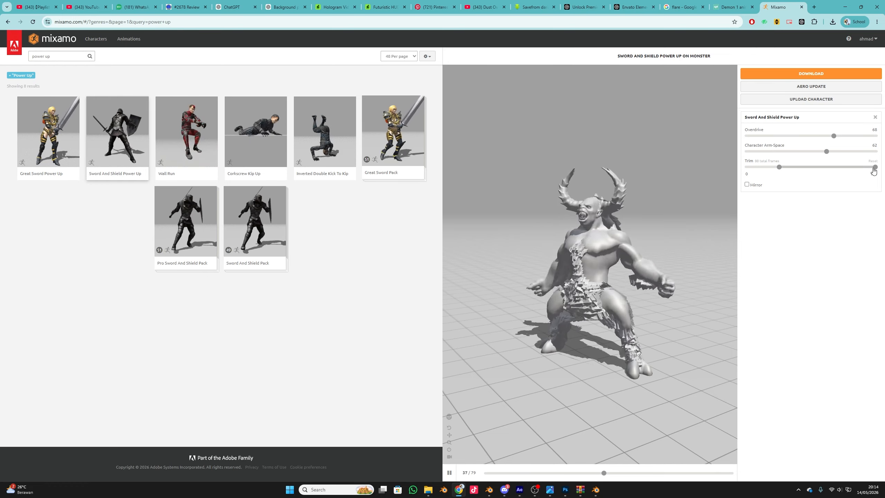
pyautogui.moveTo(875, 167); pyautogui.dragTo(870, 167)
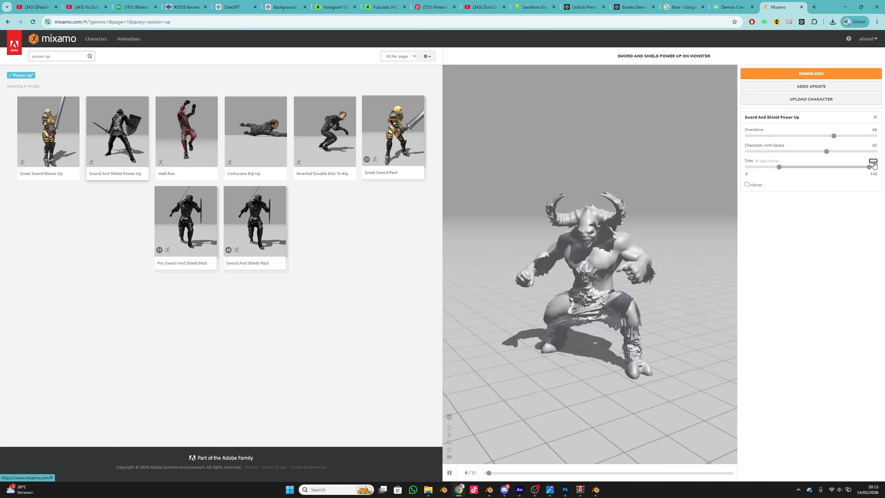
# Step: Reset the animation's trim range, Overdrive and Character Arm-Space to their defaults
pyautogui.click(873, 161)
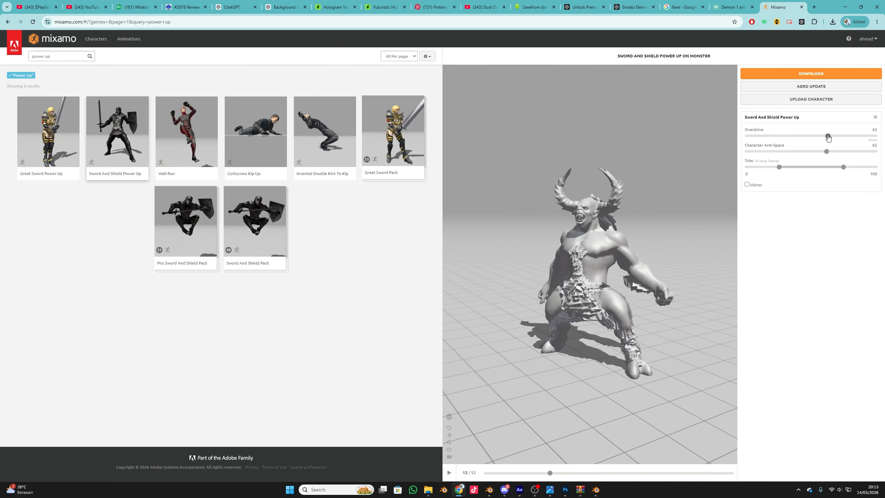
pyautogui.click(873, 140)
pyautogui.click(873, 140)
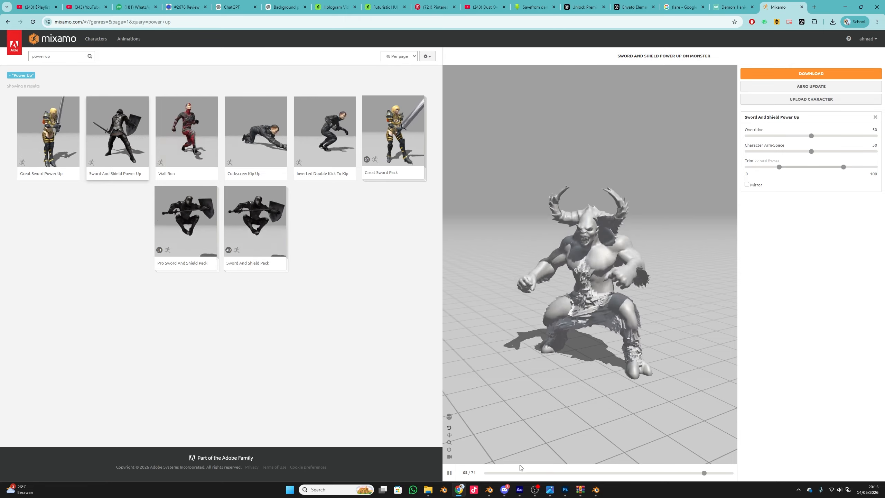
# Step: Pause the preview and download the animated monster as FBX Binary with skin, at 30 frames per second and without keyframe reduction
pyautogui.click(450, 473)
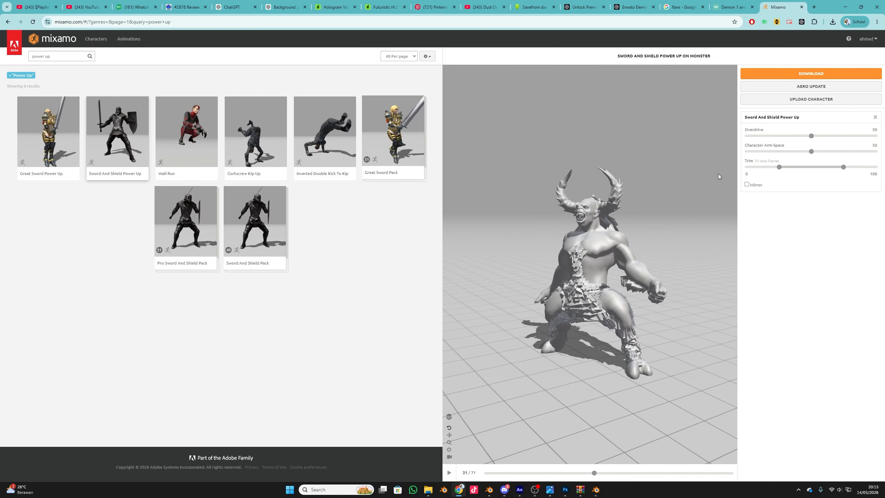
pyautogui.click(811, 73)
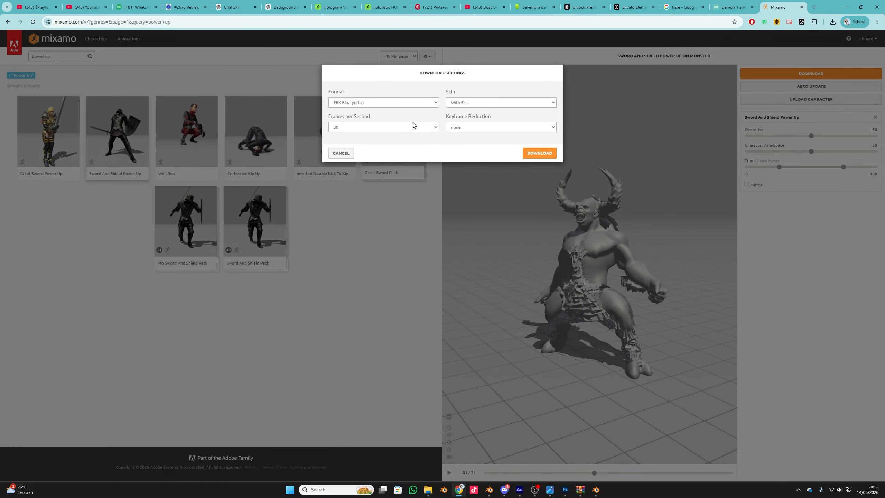
pyautogui.click(376, 127)
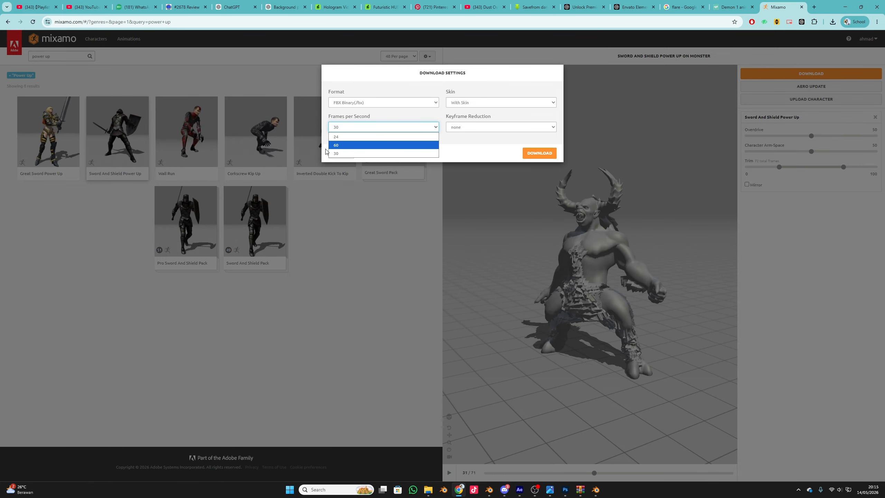
pyautogui.click(343, 154)
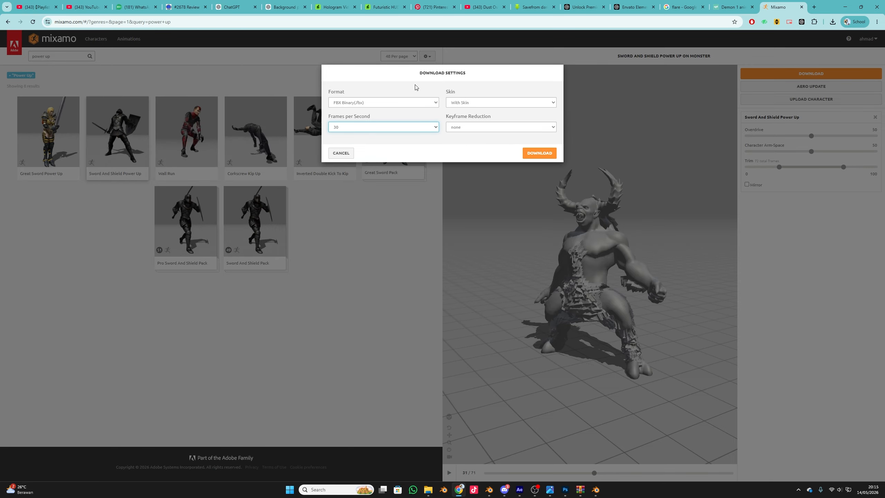
pyautogui.click(406, 102)
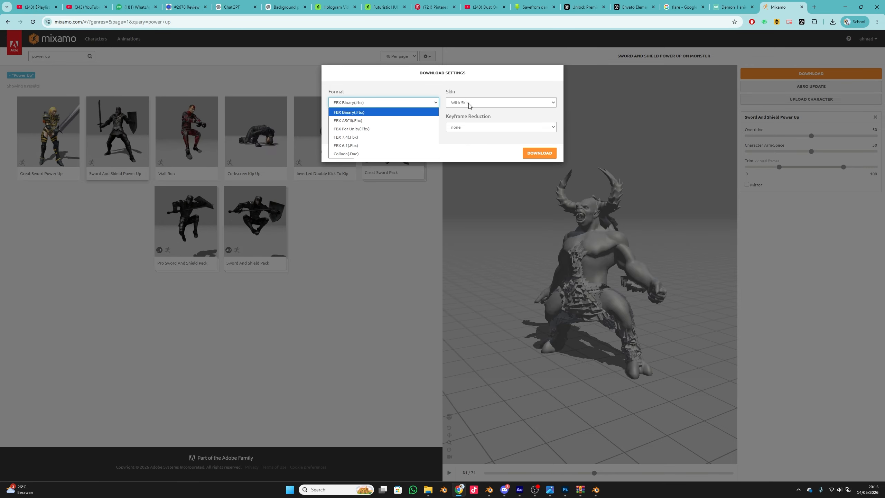
pyautogui.click(481, 138)
pyautogui.click(478, 127)
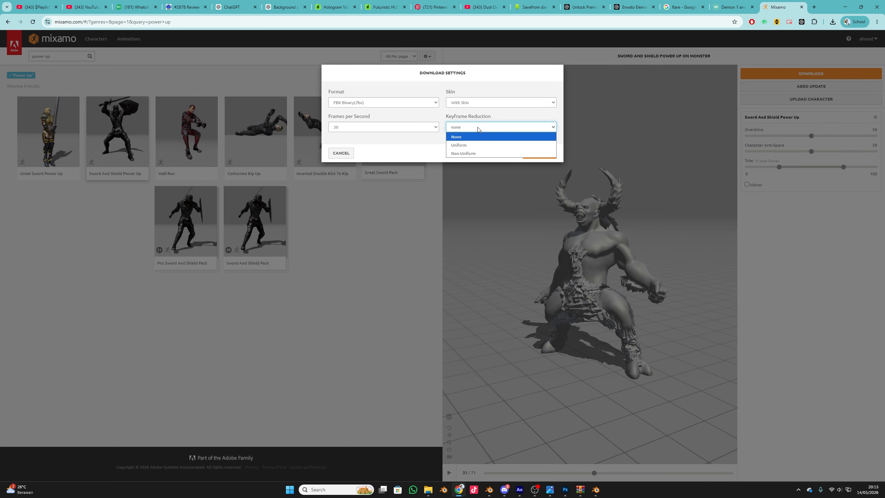
pyautogui.click(477, 127)
pyautogui.click(476, 103)
pyautogui.click(468, 113)
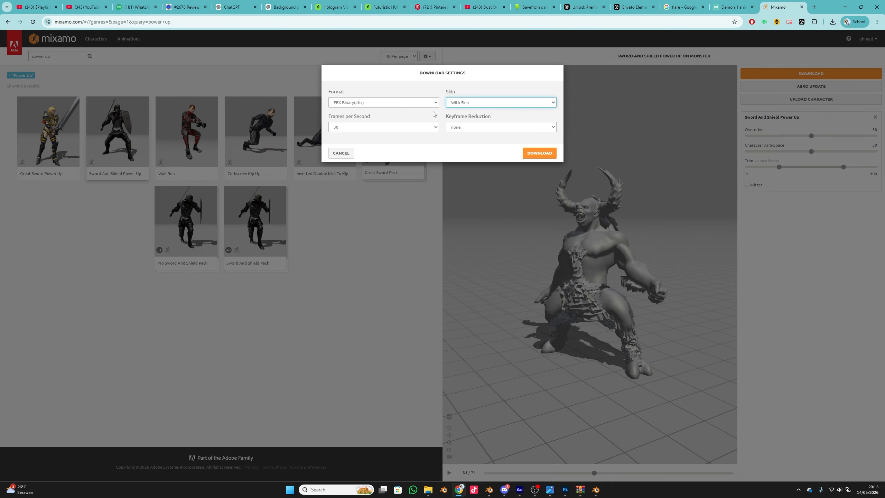
pyautogui.click(542, 155)
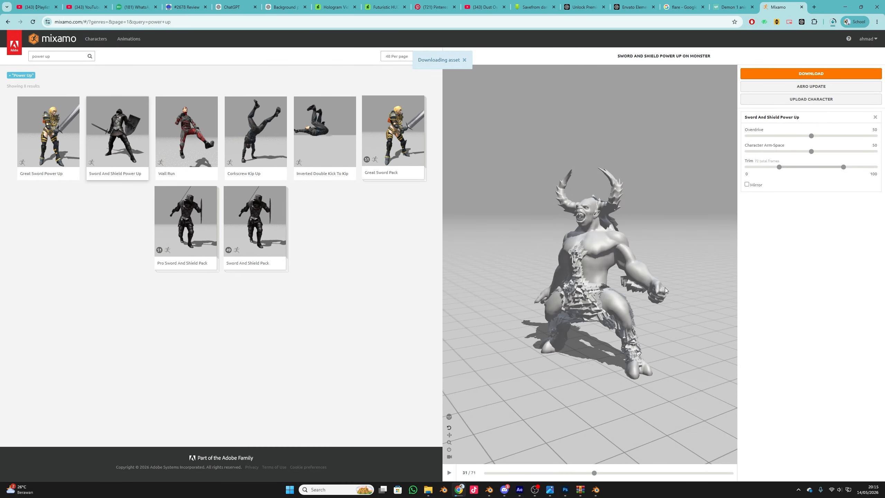
# Step: Open the MONSTER 3D_2 folder in File Explorer and place the downloaded Sword And Shield Power Up FBX file in it
pyautogui.click(430, 490)
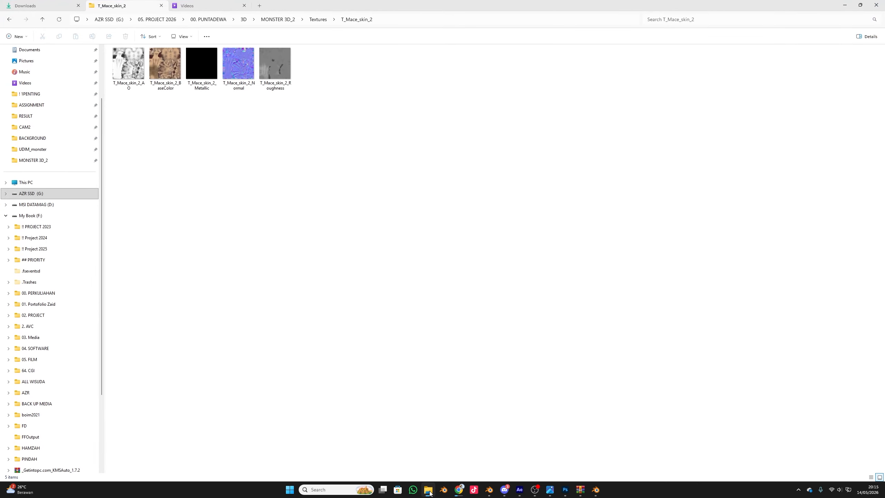
pyautogui.click(278, 19)
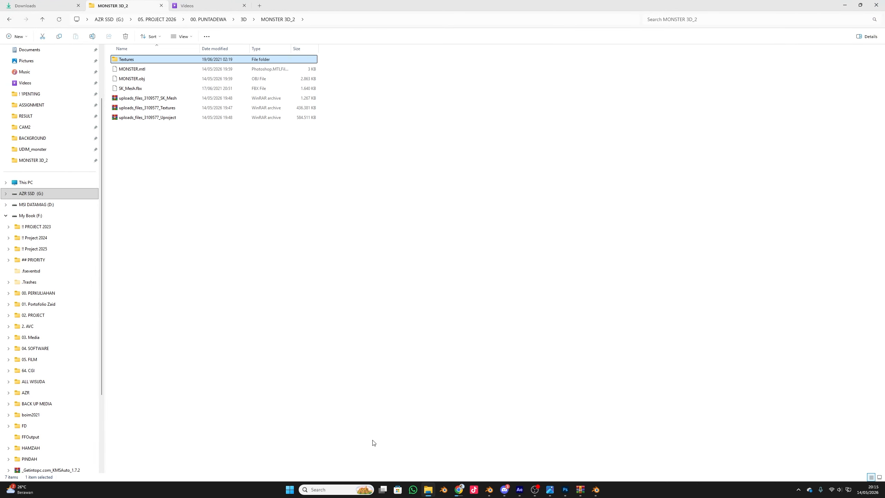
pyautogui.click(432, 492)
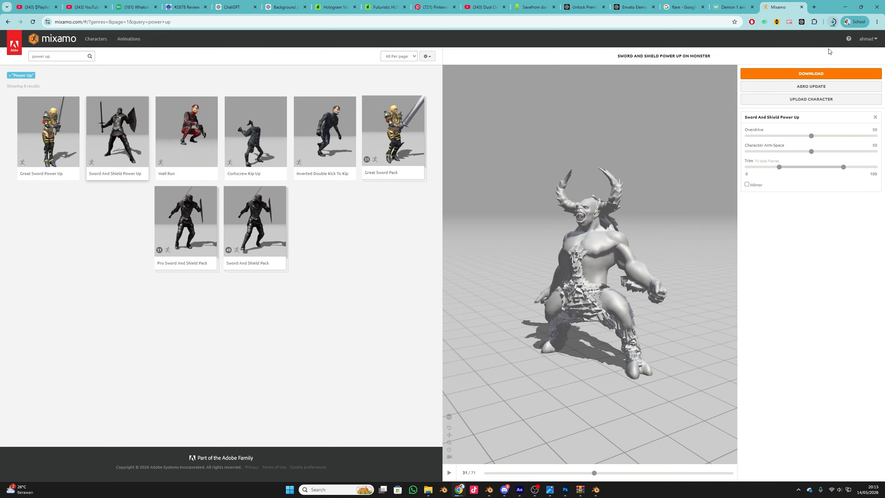
pyautogui.click(832, 23)
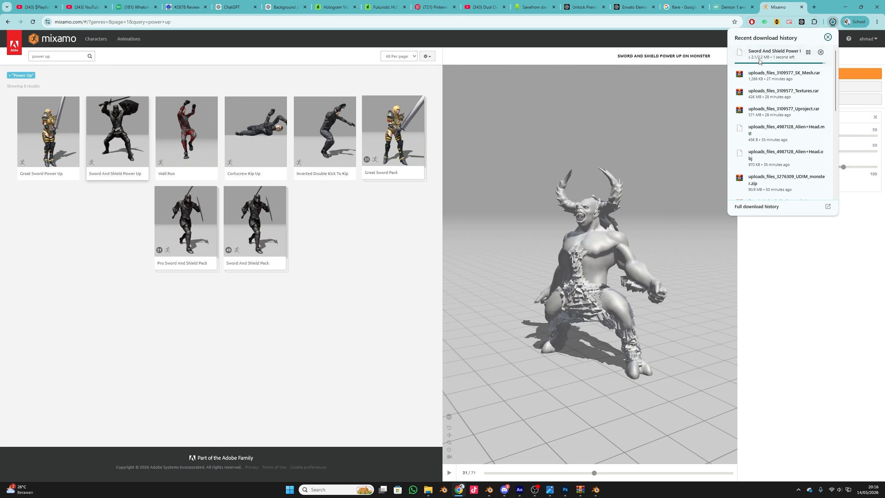
pyautogui.moveTo(781, 52); pyautogui.dragTo(316, 325)
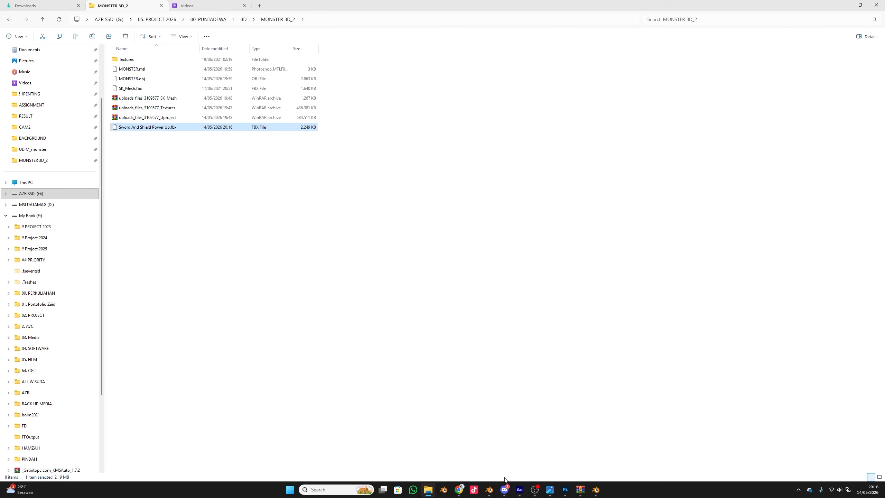
# Step: Switch to Blender, add a new empty scene to the demon file, and open the Layout workspace
pyautogui.click(596, 490)
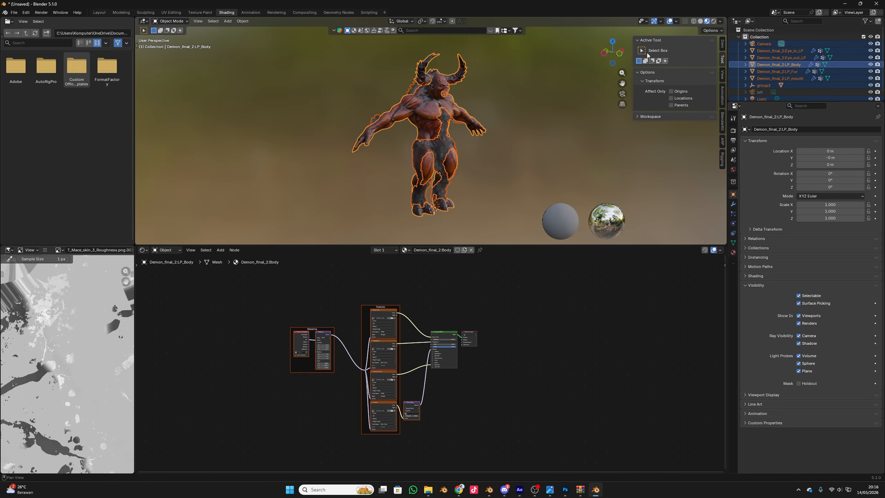
pyautogui.scroll(1, 276, 162)
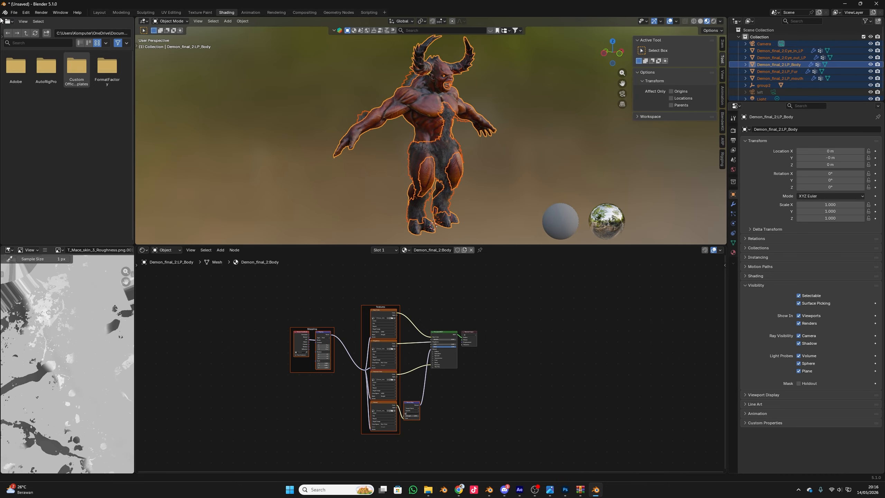
pyautogui.click(14, 13)
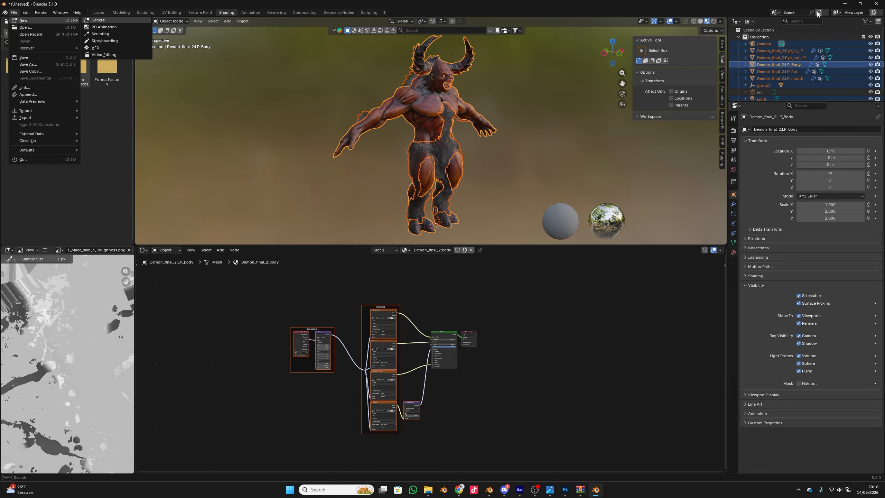
pyautogui.press('Escape')
pyautogui.click(775, 13)
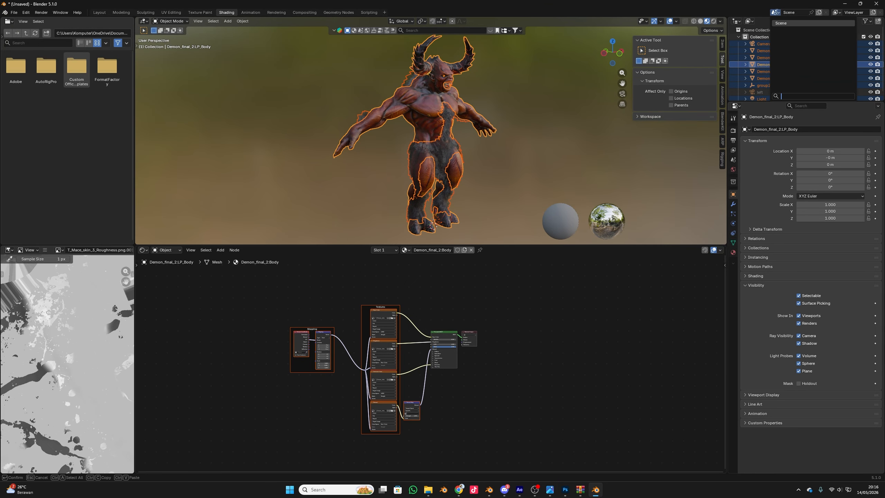
pyautogui.click(818, 13)
pyautogui.click(820, 13)
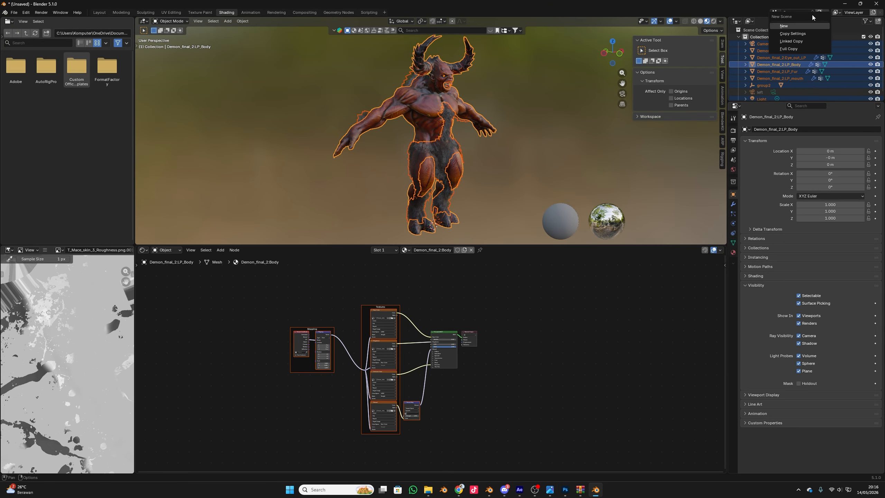
pyautogui.click(789, 26)
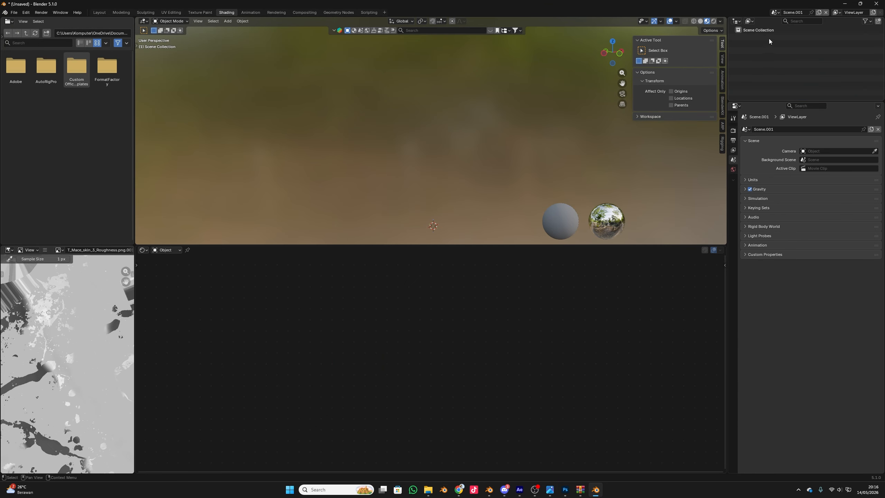
pyautogui.click(99, 13)
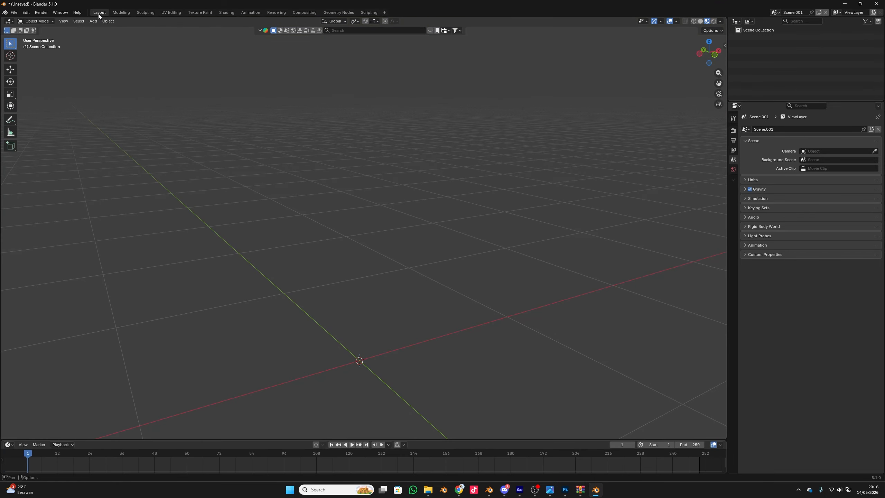
# Step: View the original demon scene and return to the empty Scene.001
pyautogui.click(775, 14)
pyautogui.click(782, 23)
pyautogui.click(775, 13)
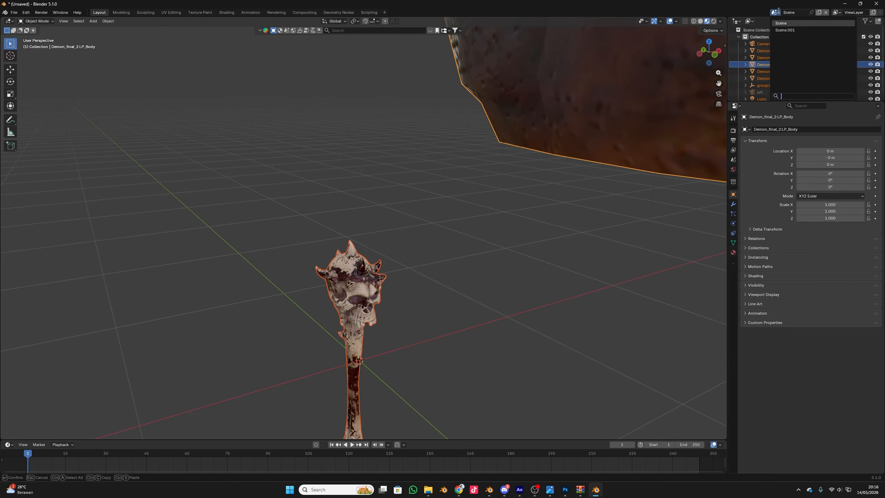
pyautogui.click(786, 30)
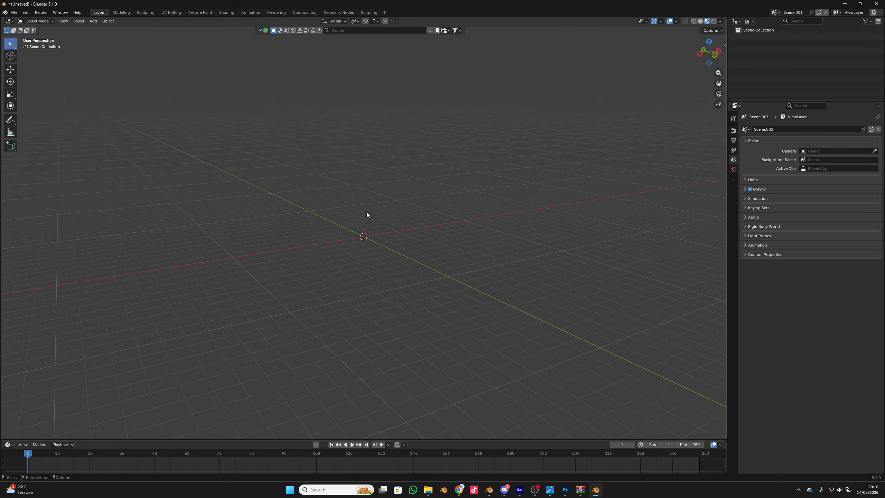
# Step: Import Sword And Shield Power Up.fbx into Scene.001 and preview the demon's animation
pyautogui.click(14, 13)
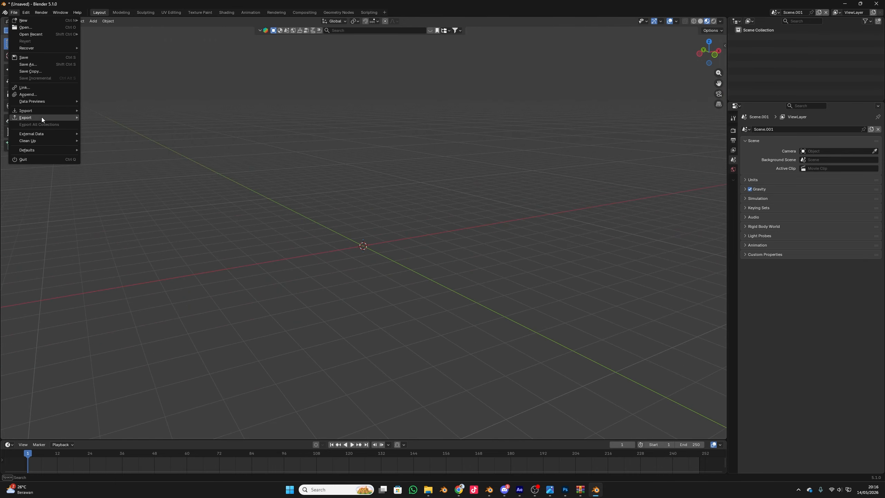
pyautogui.moveTo(46, 111)
pyautogui.click(121, 151)
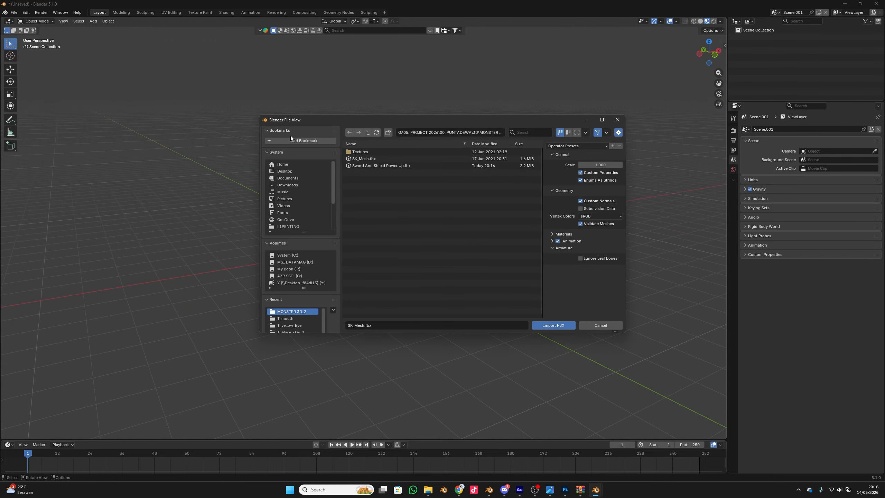
pyautogui.doubleClick(381, 166)
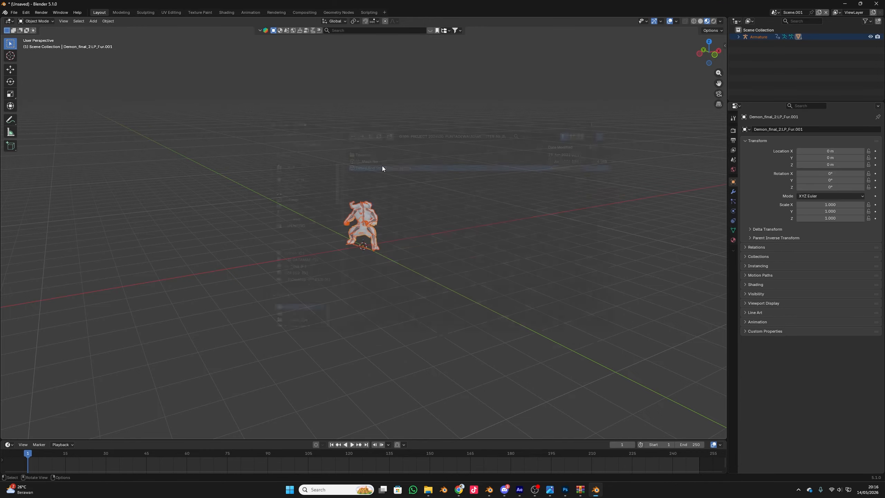
pyautogui.press('space')
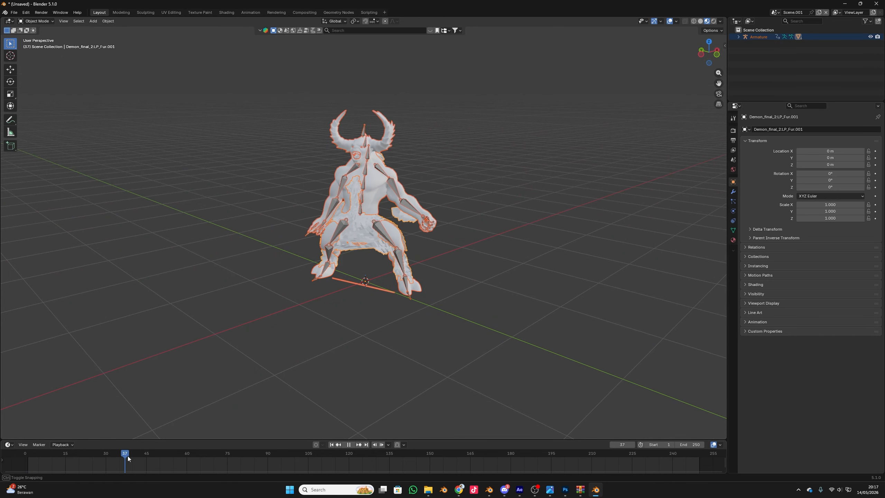
pyautogui.scroll(3, 365, 219)
# Step: Assign the existing Demon_final_2:Body material to the demon's body mesh
pyautogui.click(397, 154)
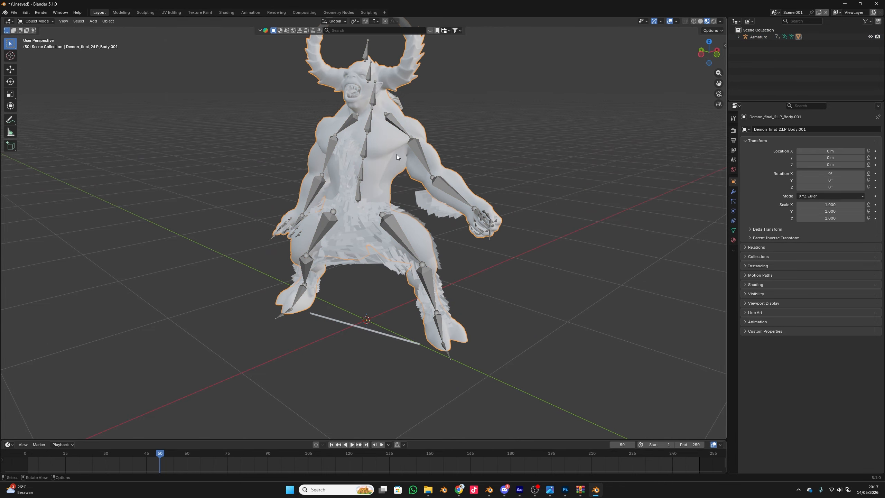
pyautogui.click(734, 241)
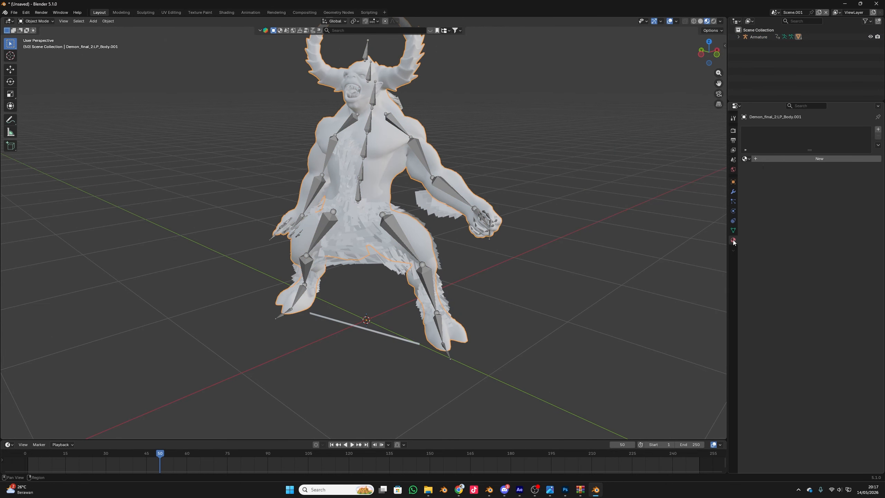
pyautogui.click(750, 159)
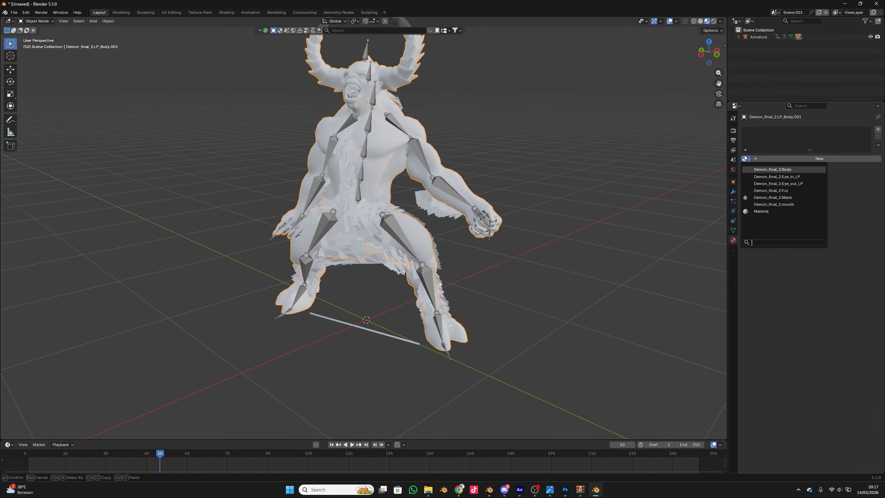
pyautogui.click(767, 170)
# Step: Try the Demon_final_2:Mace material on the demon's fur mesh and inspect it
pyautogui.scroll(4, 402, 203)
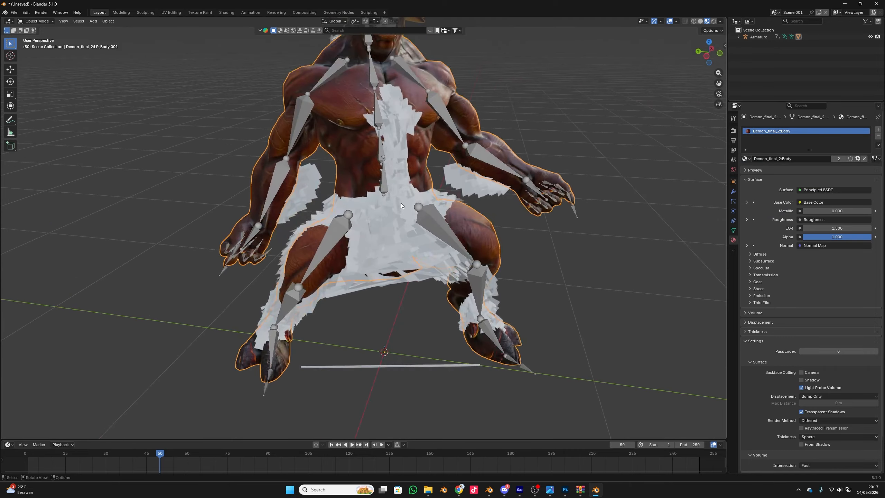
pyautogui.click(390, 217)
pyautogui.click(746, 159)
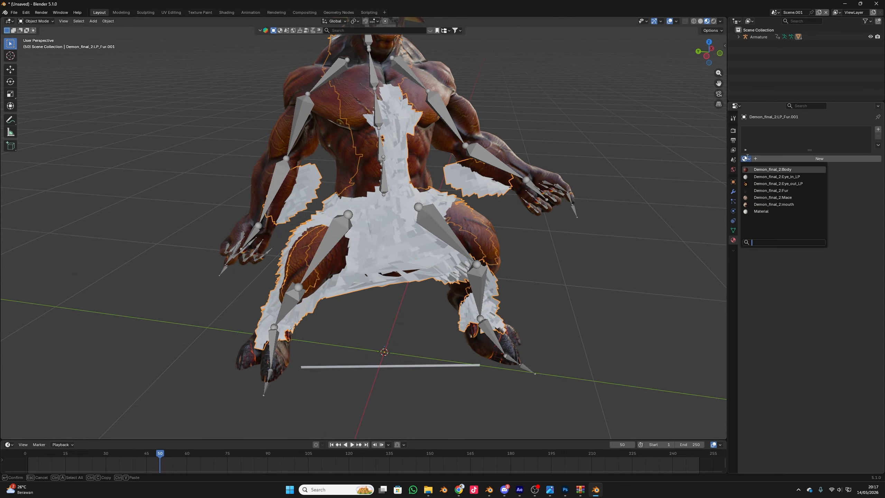
pyautogui.click(766, 194)
pyautogui.moveTo(377, 210); pyautogui.dragTo(471, 208)
pyautogui.scroll(2, 505, 213)
pyautogui.click(539, 220)
# Step: Assign the Demon_final_2:Fur material to the demon's fur mesh and check it with the mesh deselected
pyautogui.click(383, 266)
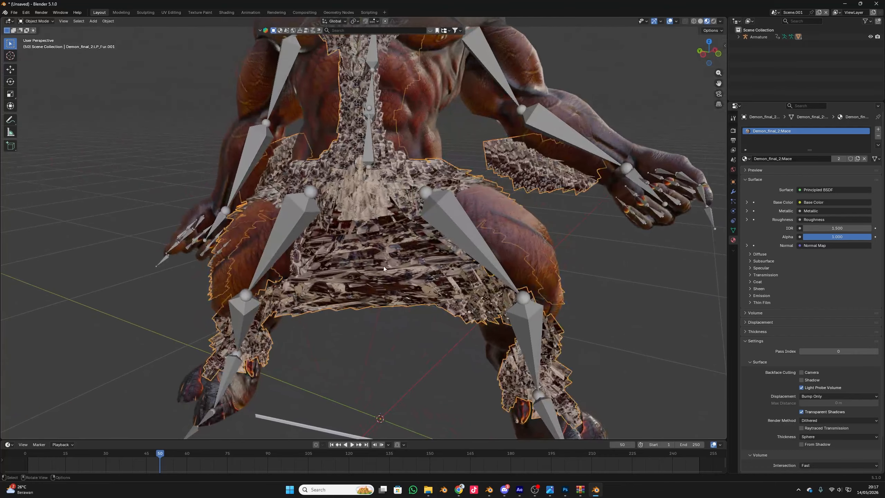
pyautogui.click(746, 160)
pyautogui.click(767, 185)
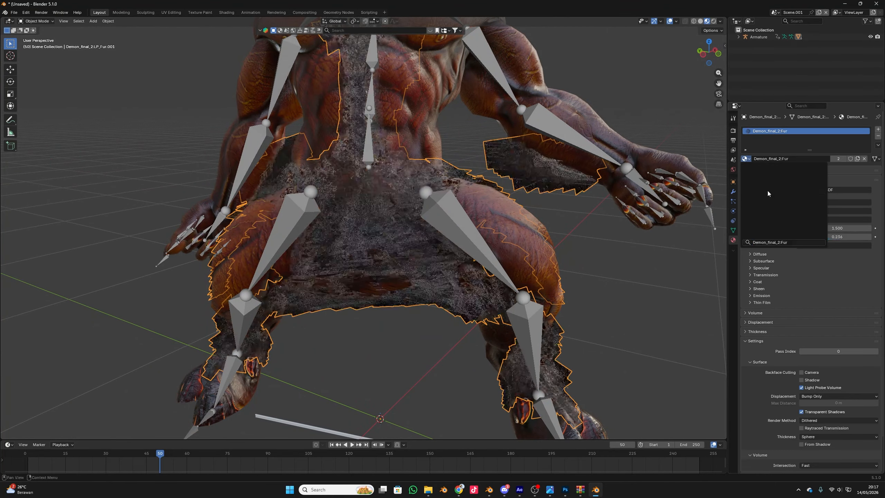
pyautogui.click(570, 270)
pyautogui.scroll(-4, 562, 254)
pyautogui.moveTo(562, 254)
pyautogui.mouseDown()
pyautogui.moveTo(539, 273)
pyautogui.moveTo(558, 255)
pyautogui.mouseUp()
pyautogui.scroll(3, 494, 250)
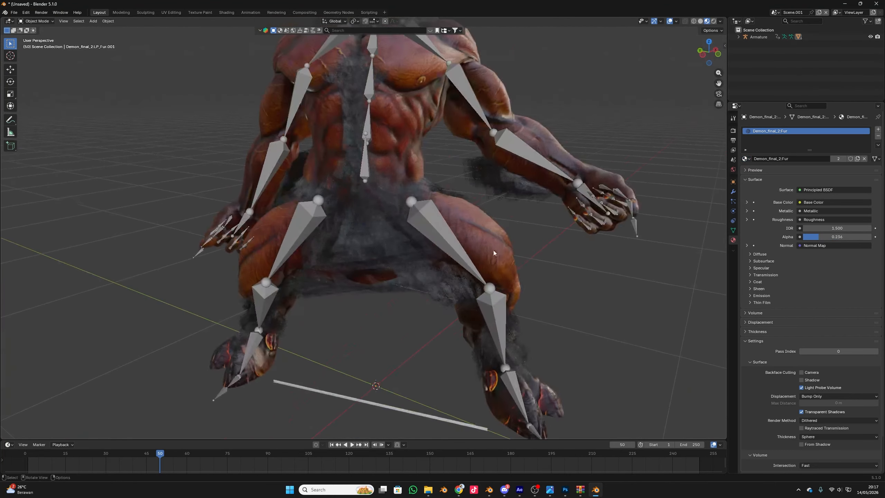
# Step: Assign the Demon_final_2:mouth material to the mesh of the demon's teeth and tongue
pyautogui.moveTo(494, 250); pyautogui.dragTo(470, 270)
pyautogui.scroll(-2, 453, 223)
pyautogui.scroll(4, 439, 195)
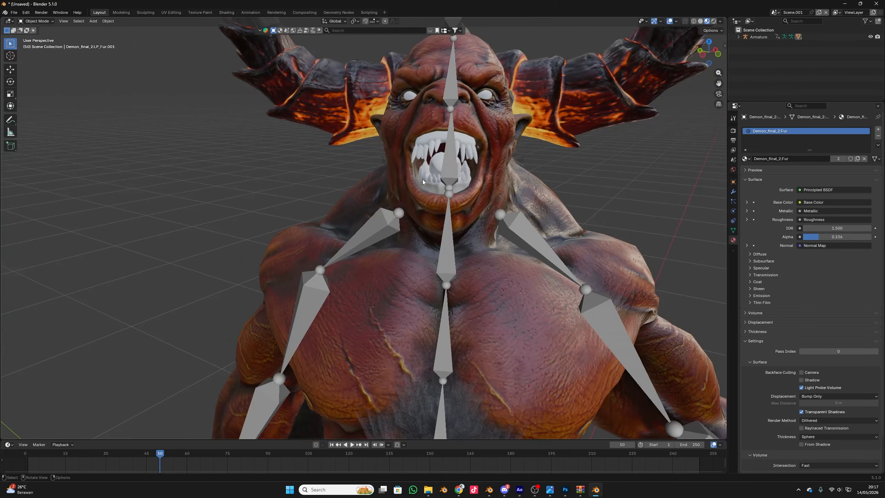
pyautogui.click(430, 168)
pyautogui.click(746, 159)
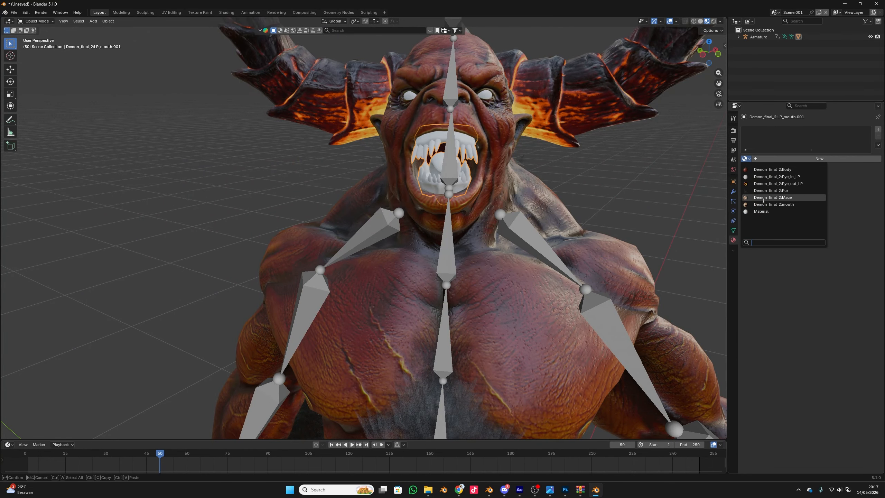
pyautogui.click(781, 202)
# Step: Assign the Demon_final_2:Eye_out_LP material to the demon's outer eye mesh
pyautogui.click(487, 98)
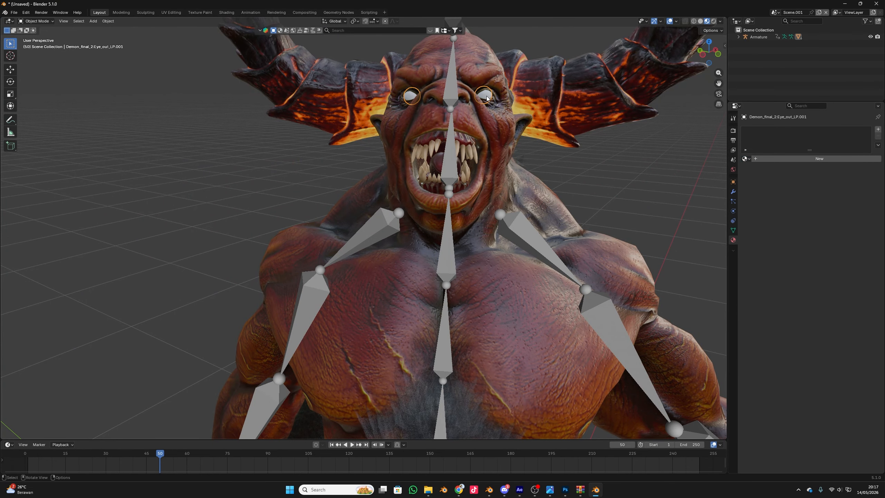
pyautogui.click(747, 160)
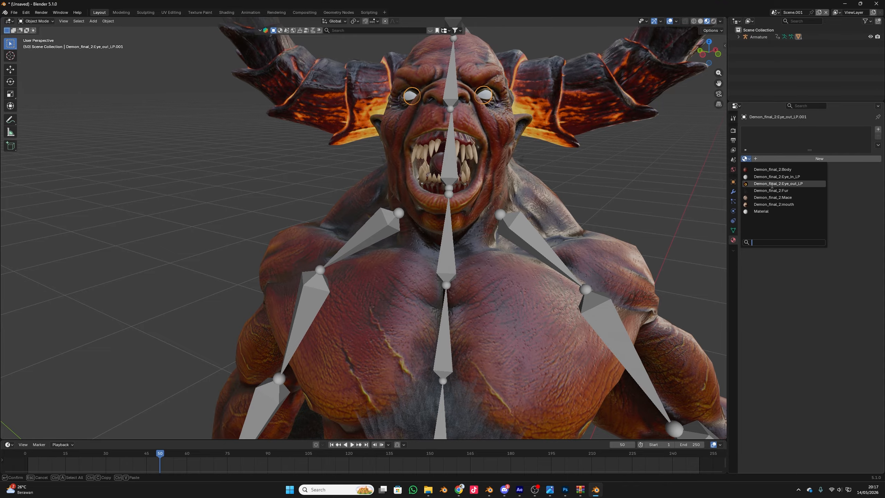
pyautogui.click(778, 184)
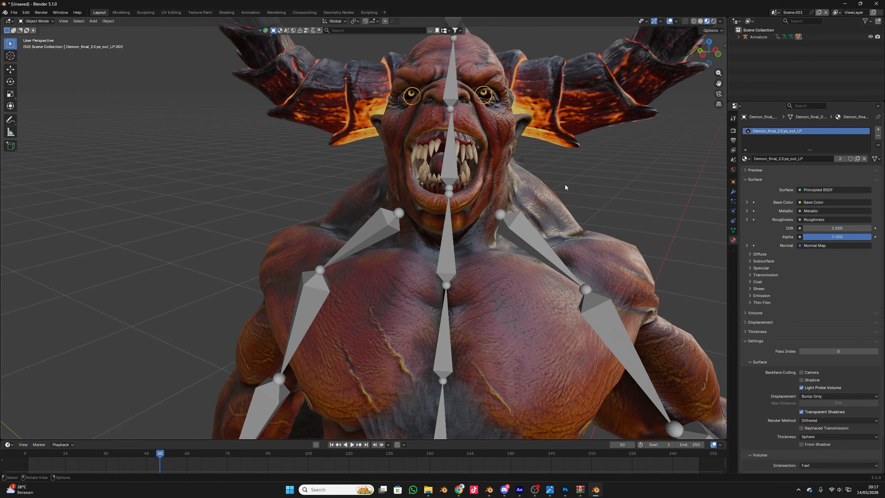
# Step: Play the textured demon's animation and scrub the timeline to find where the movement ends
pyautogui.scroll(-5, 568, 184)
pyautogui.press('space')
pyautogui.scroll(4, 557, 199)
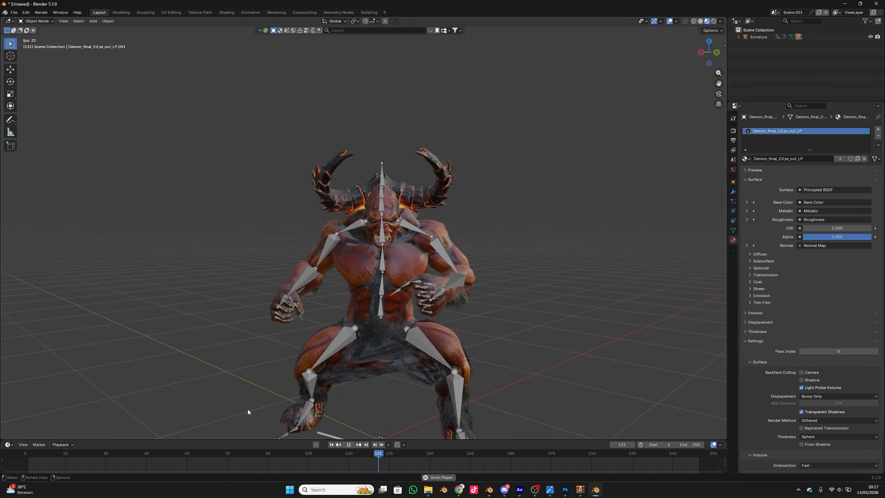
pyautogui.moveTo(220, 453)
pyautogui.mouseDown()
pyautogui.moveTo(229, 453)
pyautogui.moveTo(202, 461)
pyautogui.moveTo(225, 465)
pyautogui.mouseUp()
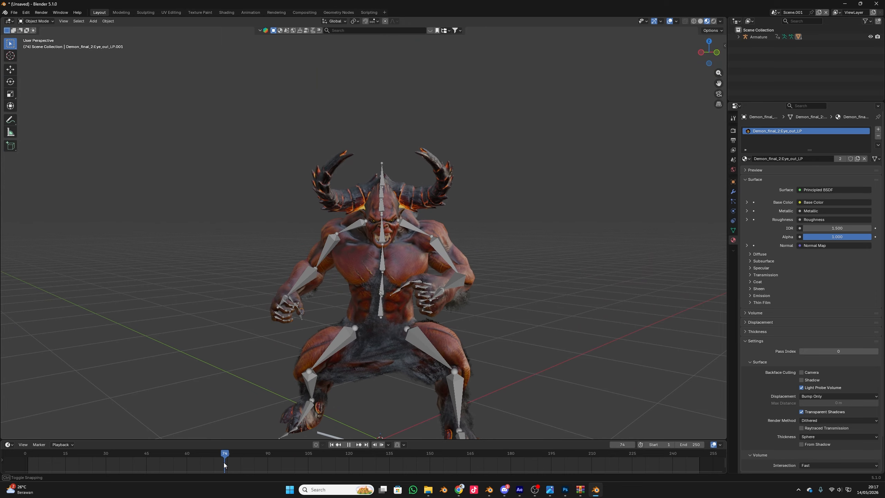
# Step: Check the demon armature's animation in Pose Mode, stop playback and return to Object Mode
pyautogui.click(336, 344)
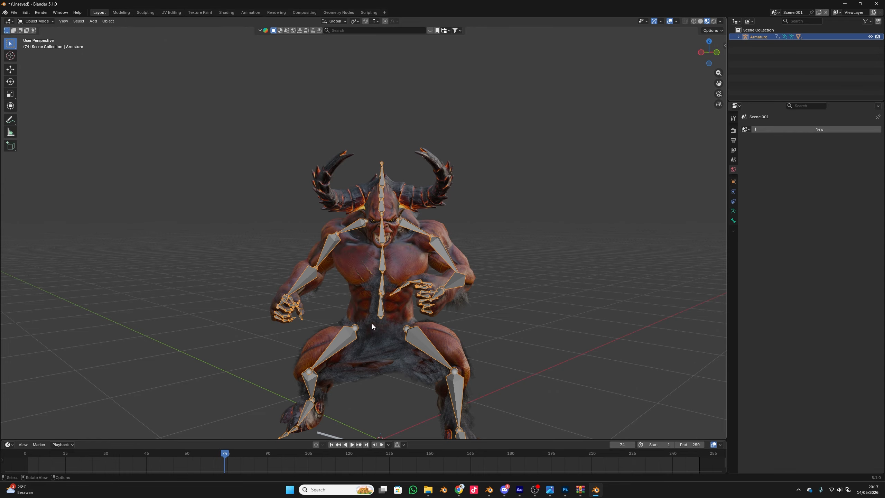
pyautogui.moveTo(282, 356); pyautogui.dragTo(306, 303)
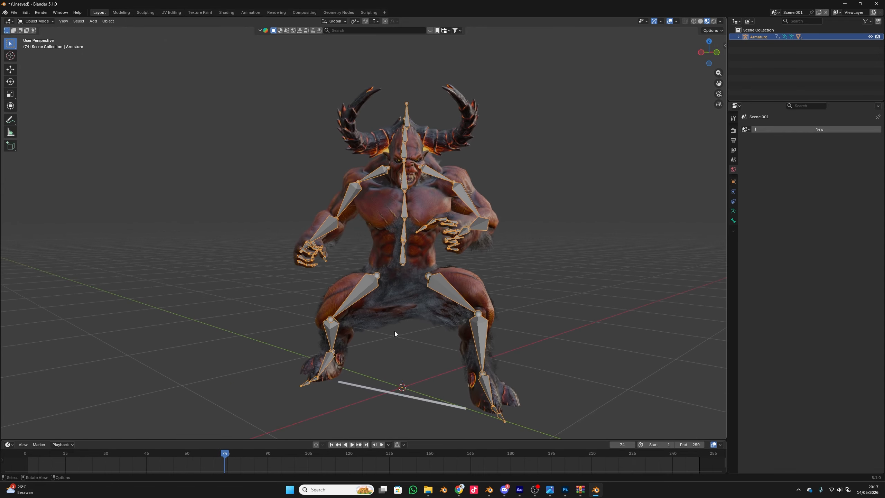
pyautogui.click(42, 23)
pyautogui.click(35, 46)
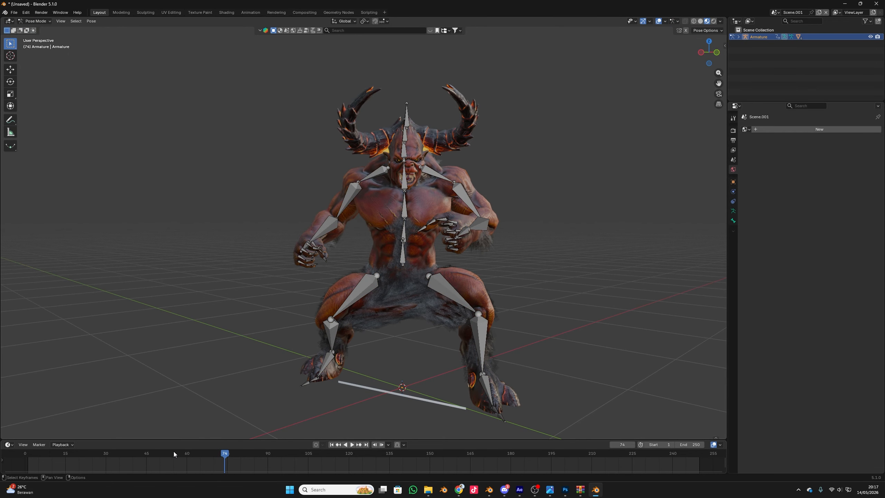
pyautogui.press('space')
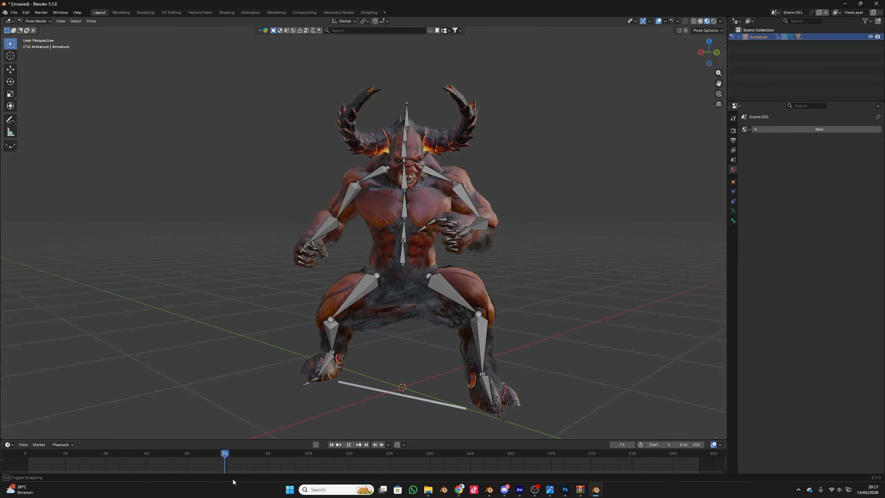
pyautogui.press('space')
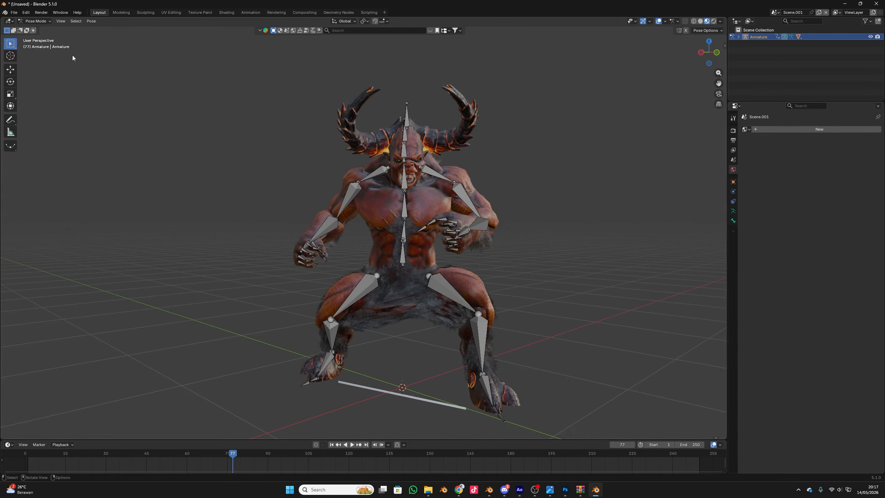
pyautogui.click(37, 22)
pyautogui.click(48, 29)
# Step: Set the scene's end frame to 71, where the demon's movement finishes, and play the shortened animation
pyautogui.moveTo(243, 453); pyautogui.dragTo(216, 466)
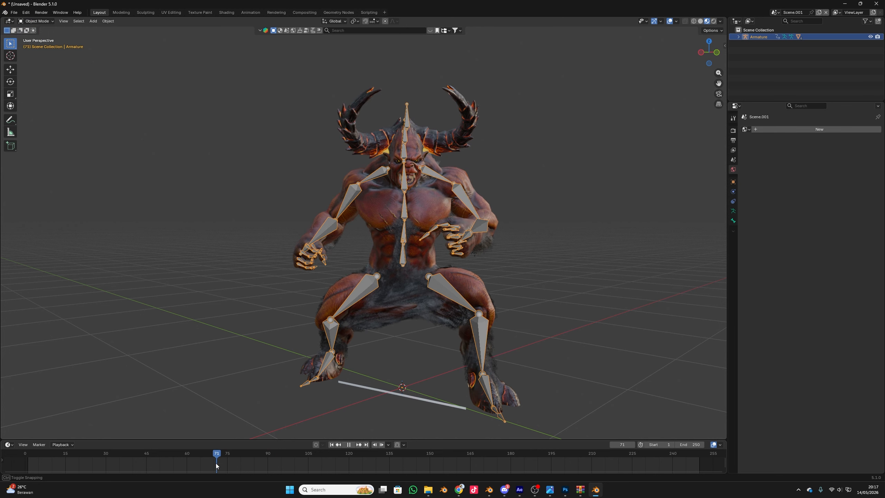
pyautogui.click(700, 444)
pyautogui.write('71')
pyautogui.press('Return')
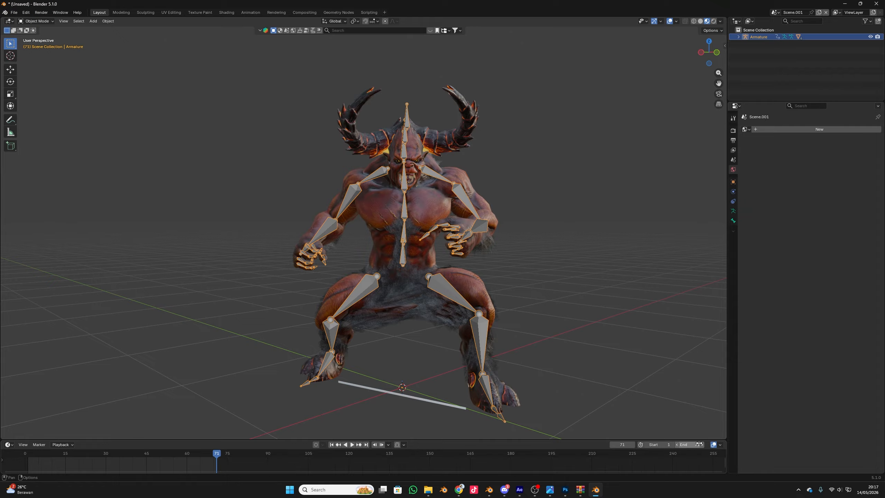
pyautogui.press('space')
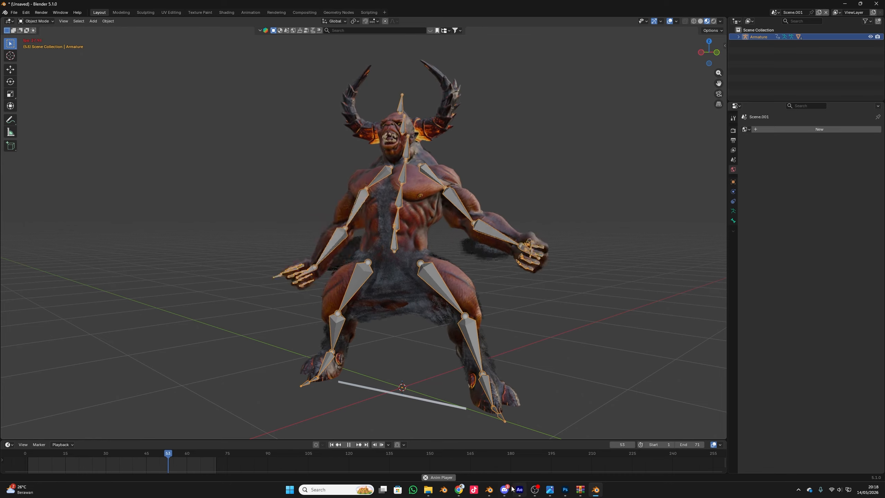
# Step: Switch to Mixamo in Chrome to check the source animation's preview and frame count, and return to Blender
pyautogui.click(460, 490)
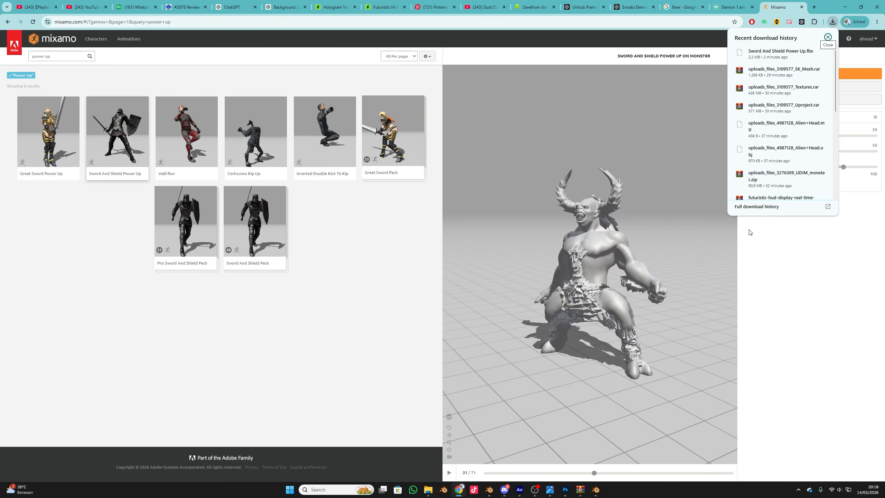
pyautogui.click(603, 375)
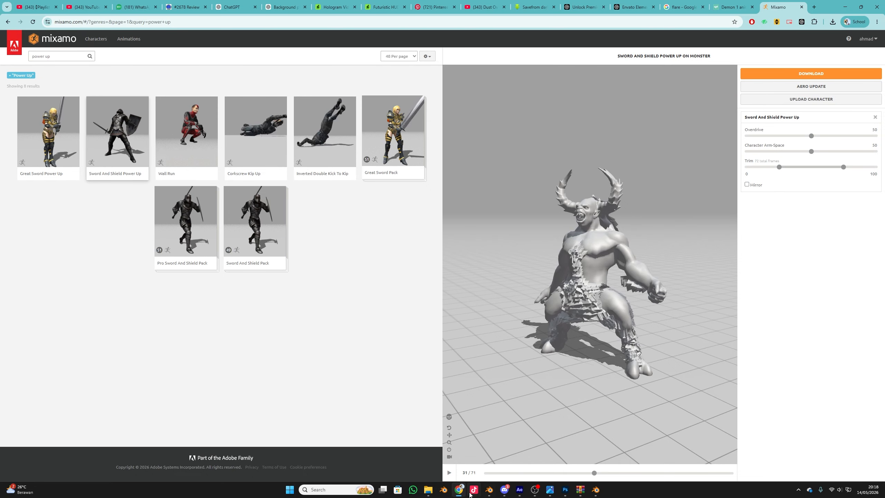
pyautogui.click(596, 490)
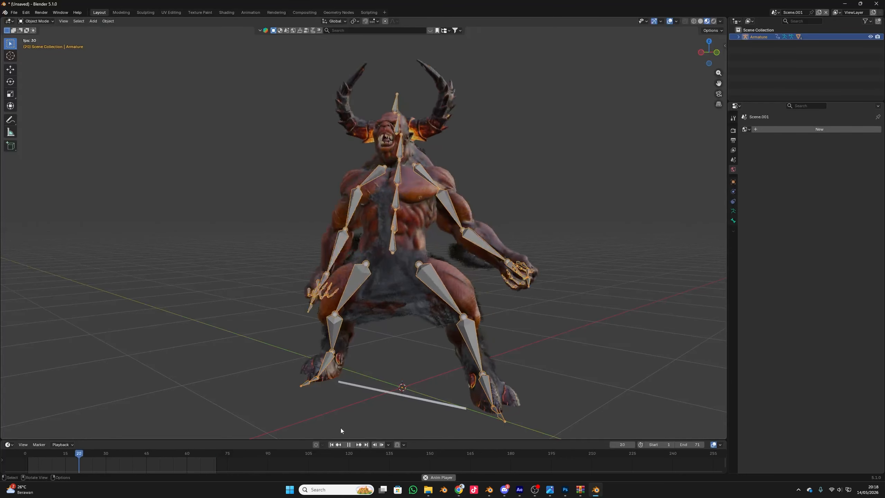
# Step: Stop playback and add a camera to the demon scene
pyautogui.press('space')
pyautogui.scroll(-1, 622, 115)
pyautogui.moveTo(623, 115); pyautogui.dragTo(607, 124)
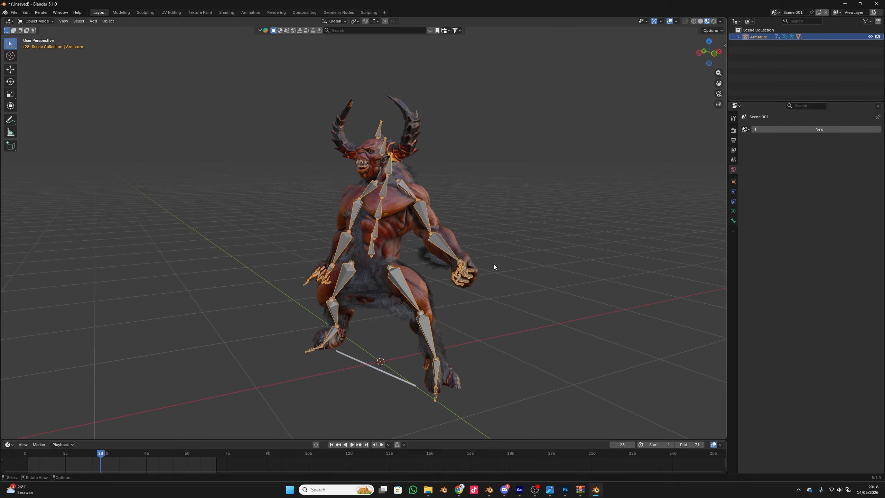
pyautogui.click(108, 21)
pyautogui.moveTo(93, 21)
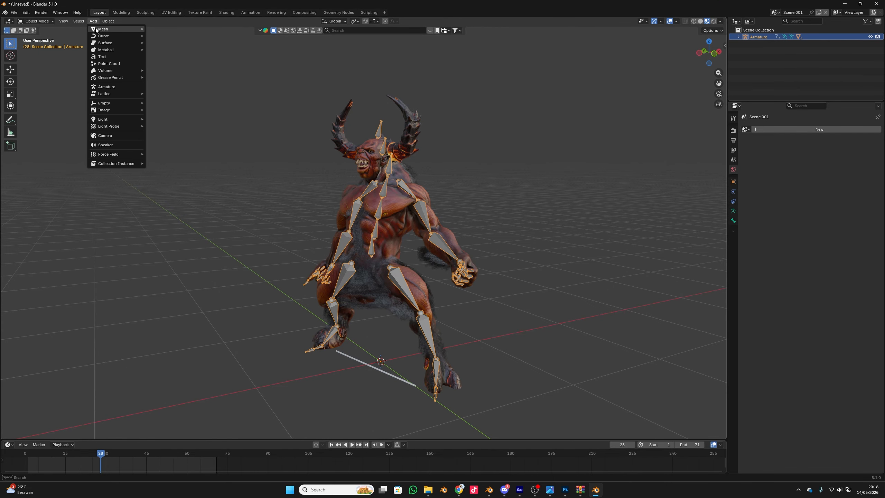
pyautogui.click(126, 136)
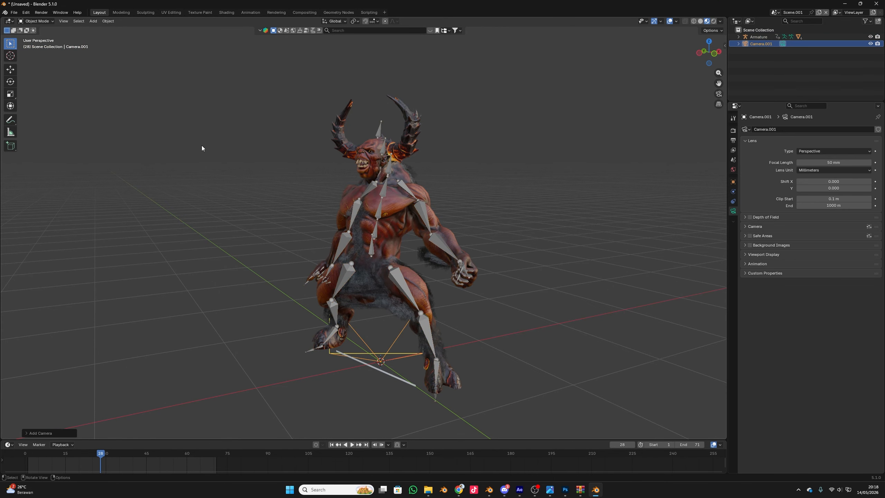
# Step: Look through the new camera, lock it to the view and frame the demon's whole body inside the camera frame
pyautogui.click(719, 94)
pyautogui.scroll(-3, 483, 202)
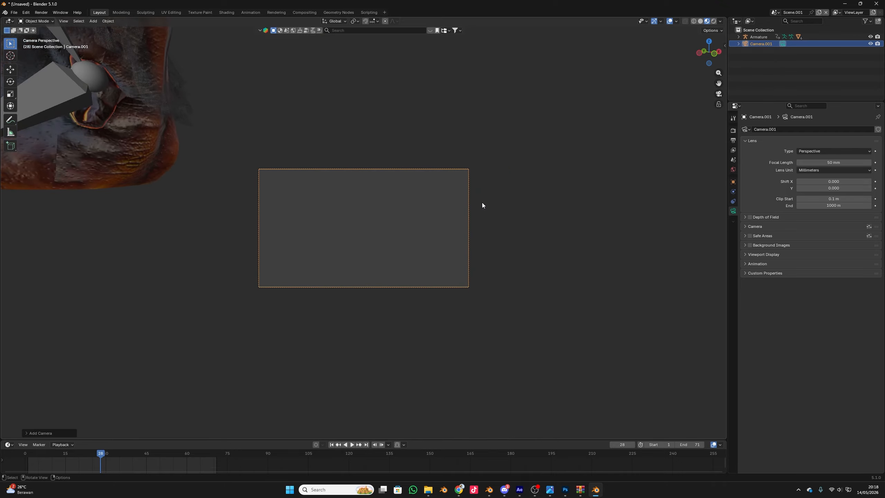
pyautogui.scroll(2, 484, 201)
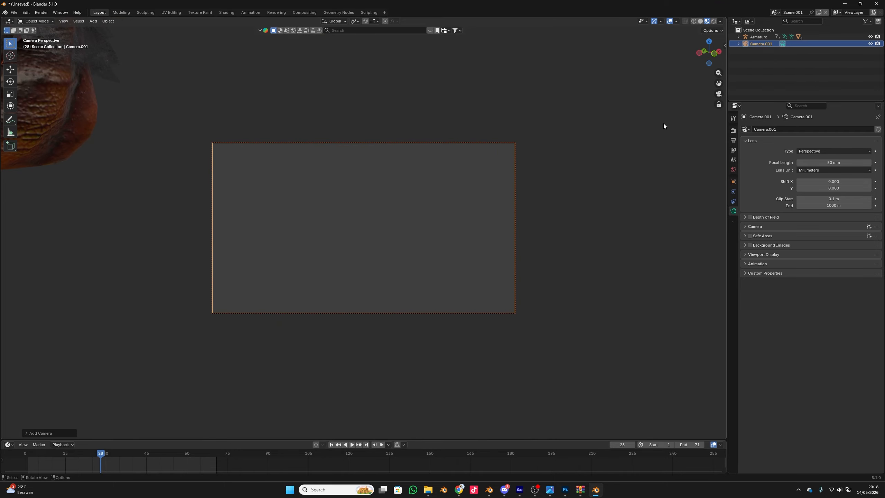
pyautogui.scroll(-15, 403, 199)
pyautogui.scroll(3, 408, 191)
pyautogui.moveTo(405, 156); pyautogui.dragTo(399, 211)
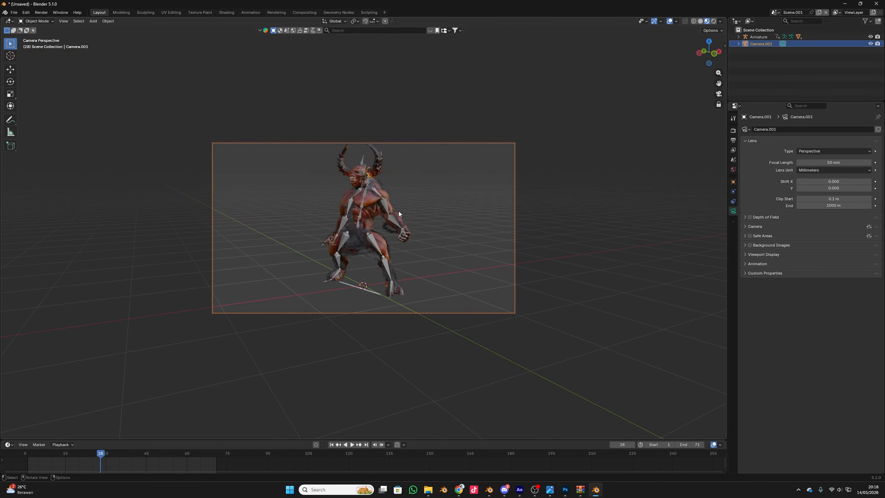
# Step: Orbit the camera to a low frontal angle on the demon during playback, and replay the animation from the start to check the framing
pyautogui.press('space')
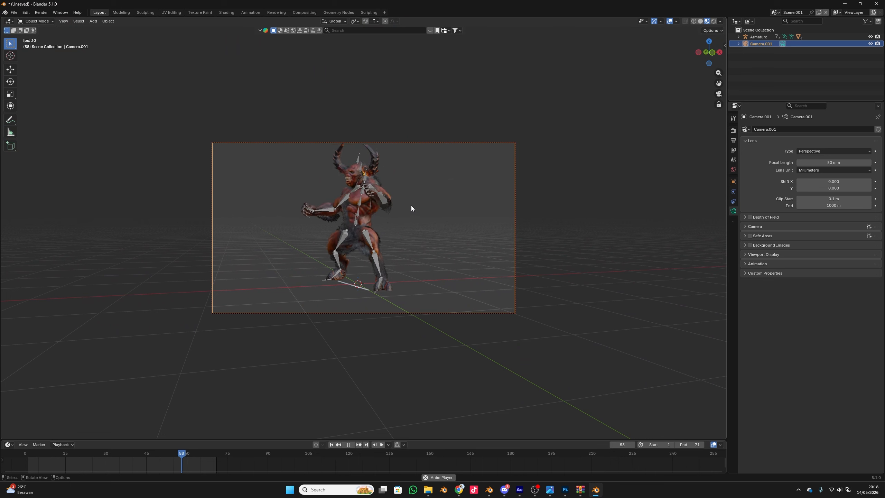
pyautogui.moveTo(324, 274); pyautogui.dragTo(395, 279)
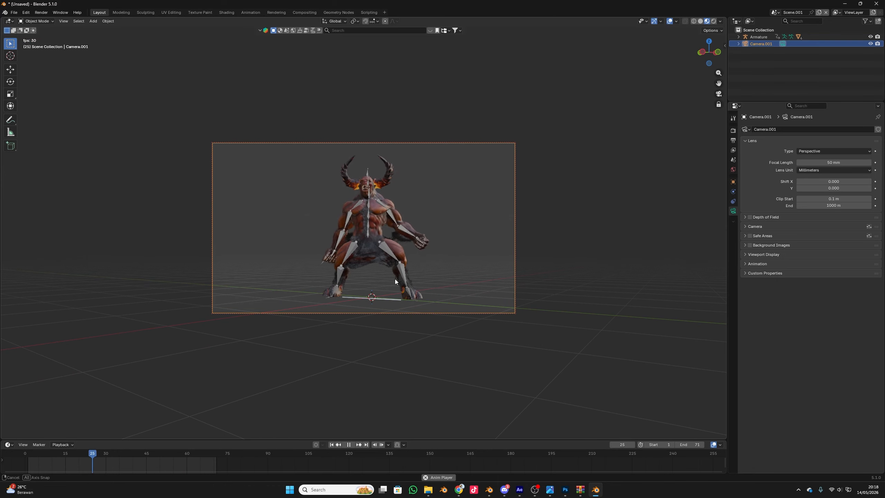
pyautogui.press('Escape')
pyautogui.moveTo(31, 455); pyautogui.dragTo(40, 454)
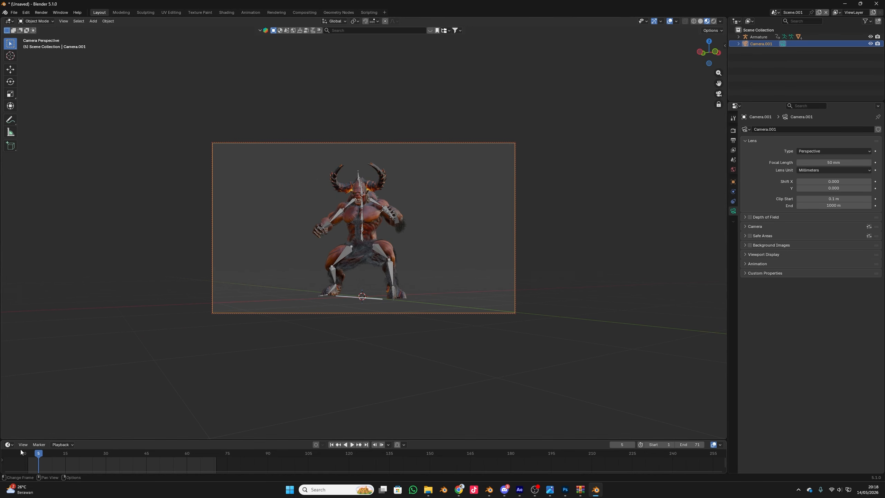
pyautogui.press('space')
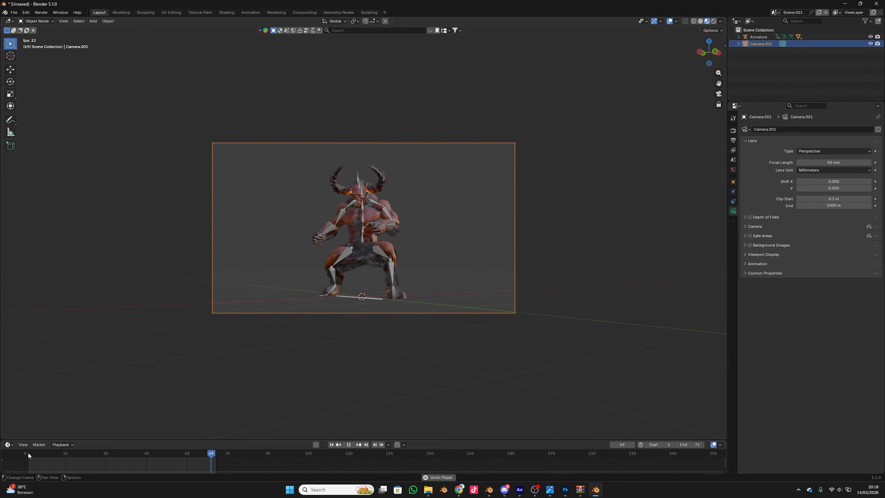
pyautogui.press('space')
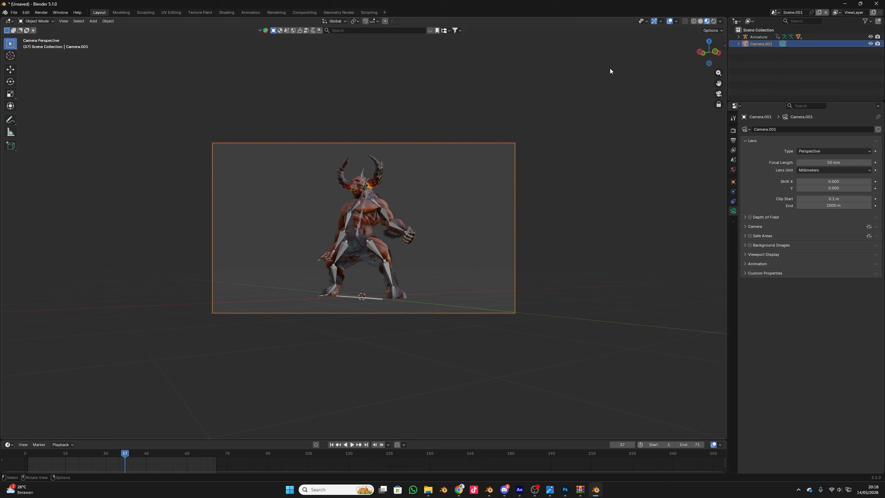
# Step: Select the thin mace mesh between the demon's feet and inspect it in local view before returning to the camera view
pyautogui.click(669, 24)
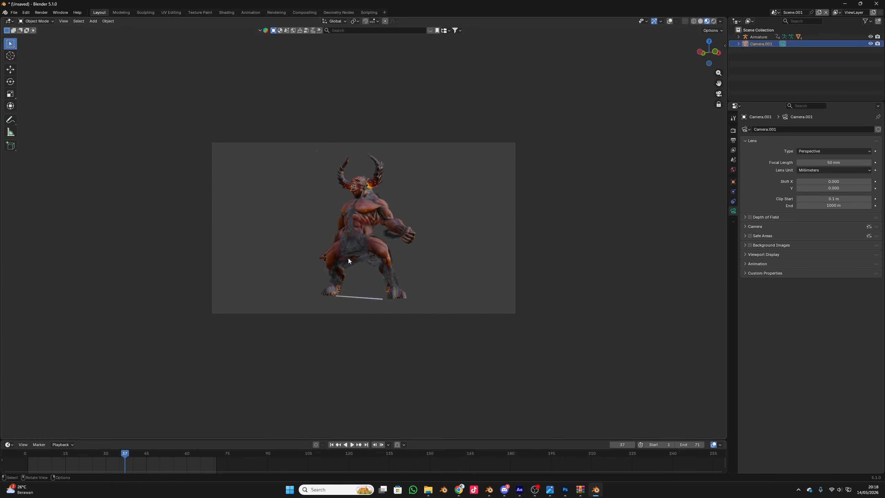
pyautogui.press('Home')
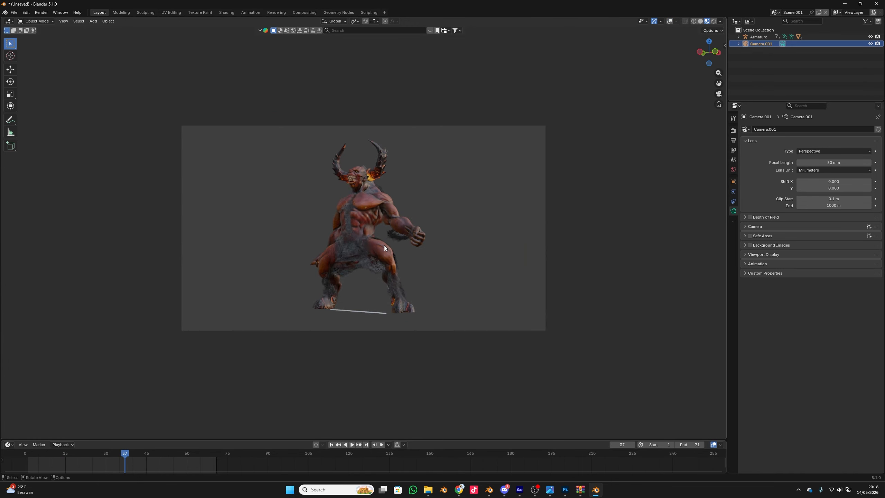
pyautogui.click(355, 372)
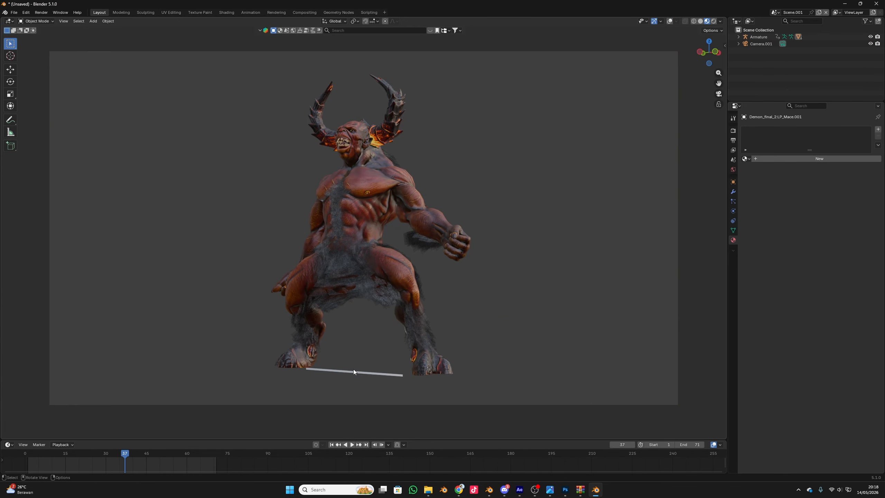
pyautogui.click(670, 22)
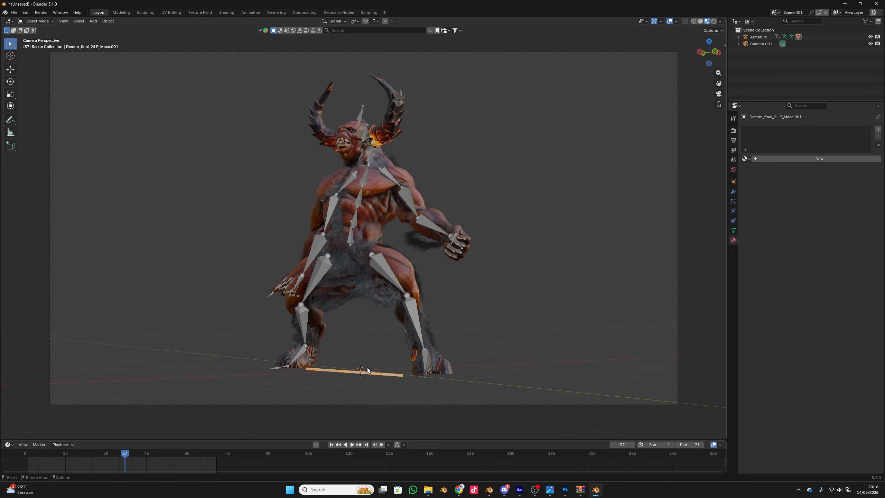
pyautogui.press('g')
pyautogui.rightClick(357, 380)
pyautogui.press('KP_Divide')
pyautogui.press('KP_Divide')
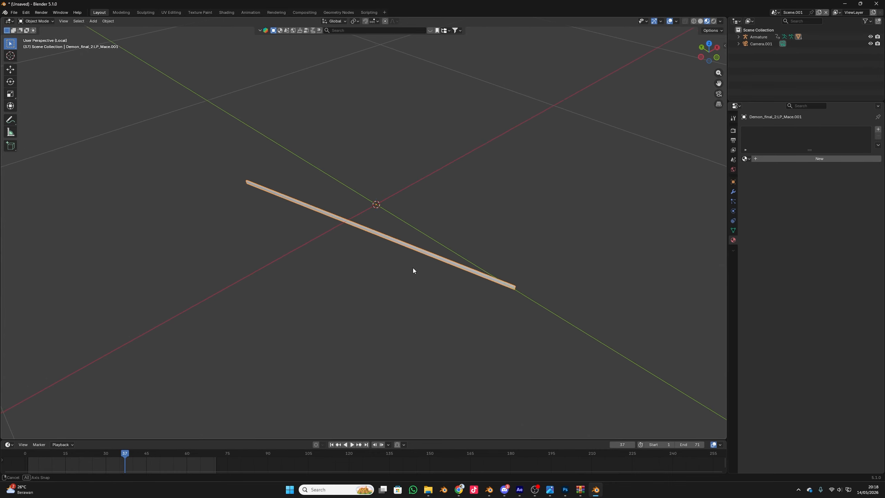
# Step: Play the demon's animation with the viewport overlays hidden, restore the overlays and stop playback
pyautogui.press('space')
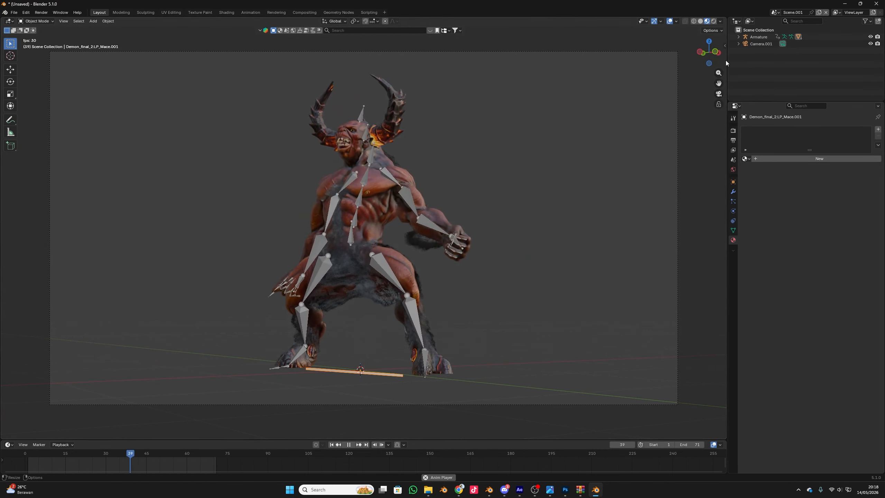
pyautogui.click(670, 21)
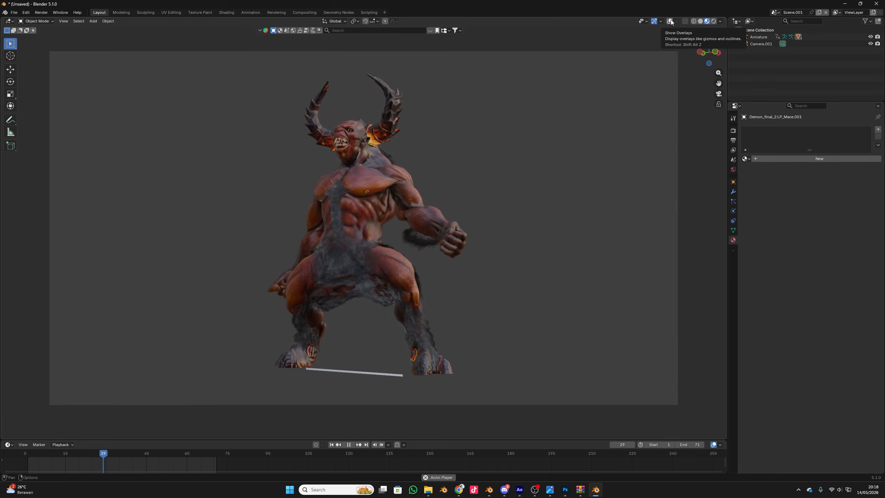
pyautogui.click(670, 21)
pyautogui.press('space')
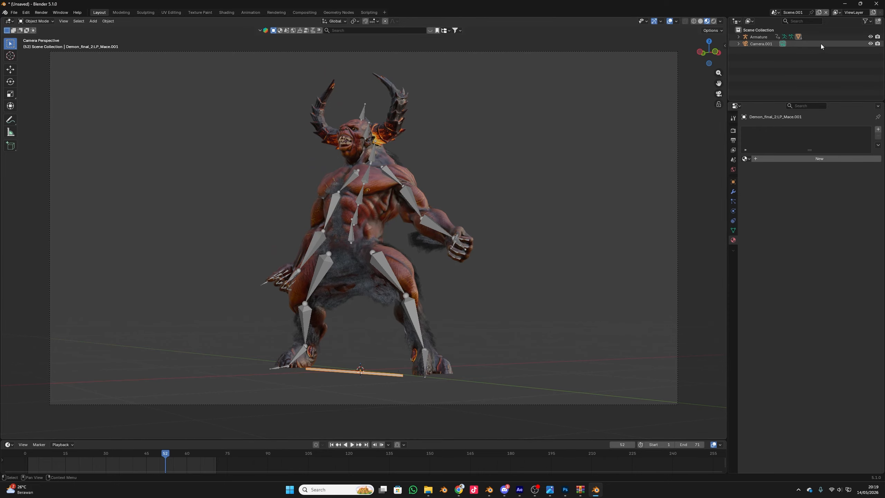
# Step: Hide the mace mesh in the viewport and disable it in renders, and play the animation without it
pyautogui.press('KP_Decimal')
pyautogui.click(870, 84)
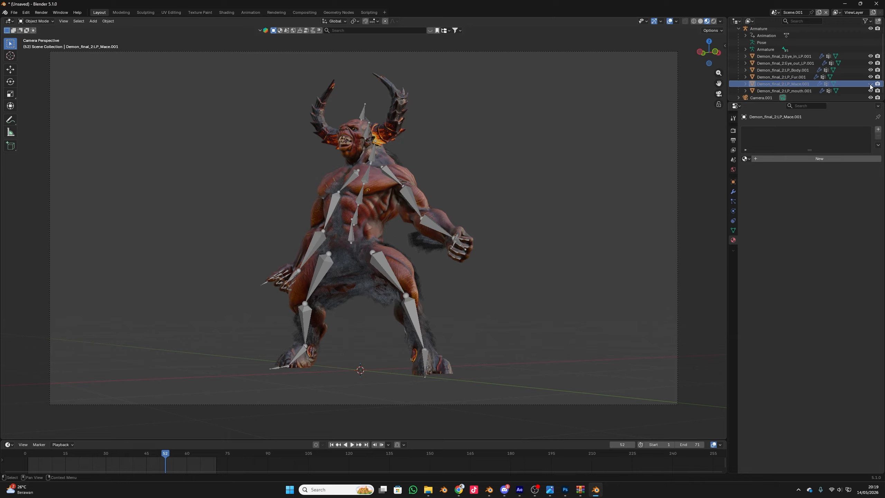
pyautogui.click(871, 84)
pyautogui.click(871, 84)
pyautogui.press('space')
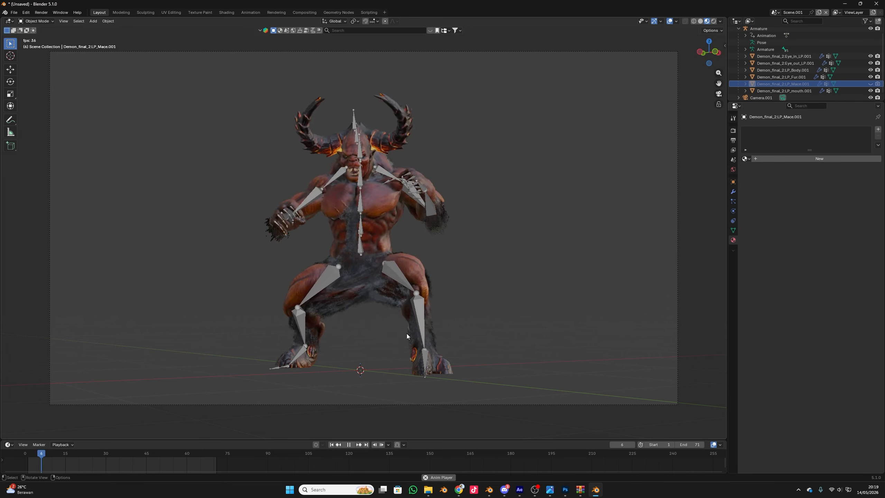
pyautogui.press('space')
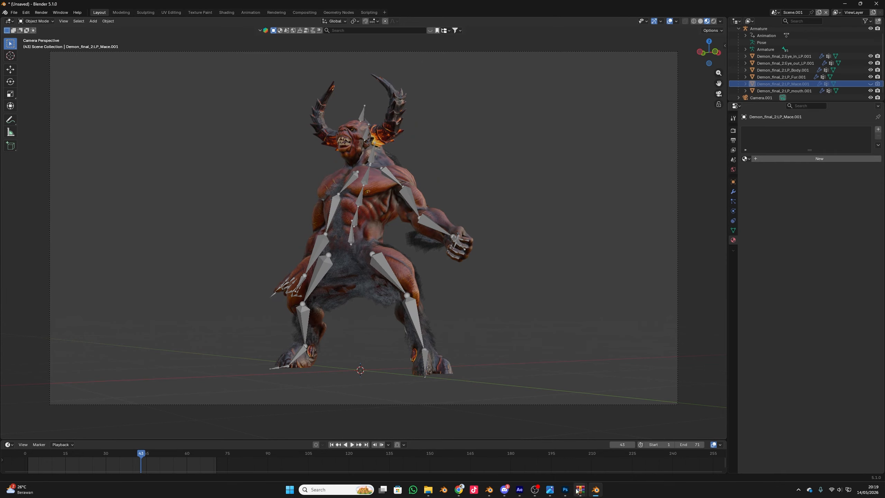
# Step: Switch to After Effects to look at the SHOT 3 footage, and return to Blender to replay the demon's animation
pyautogui.click(519, 491)
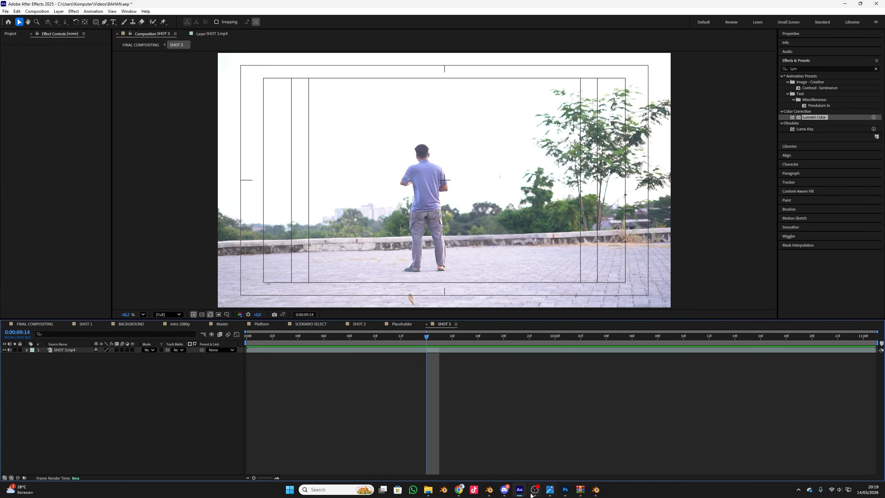
pyautogui.hotkey('alt', 'Tab')
pyautogui.press('space')
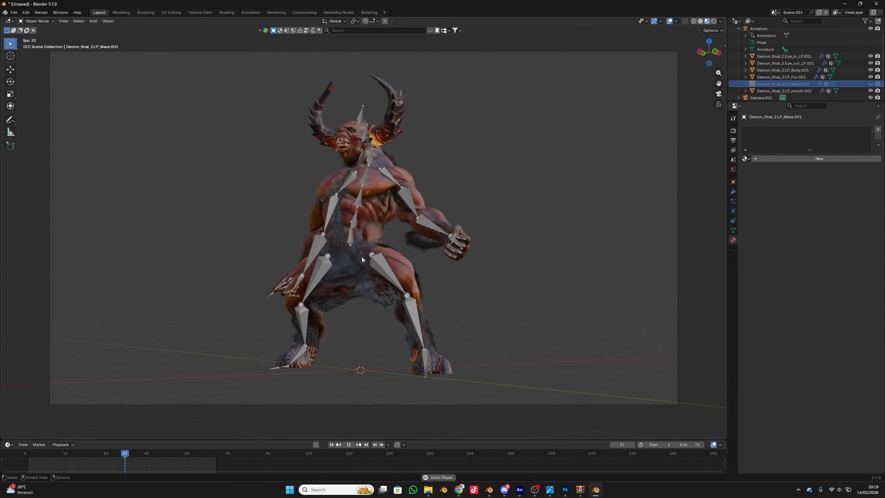
pyautogui.press('space')
pyautogui.press('space')
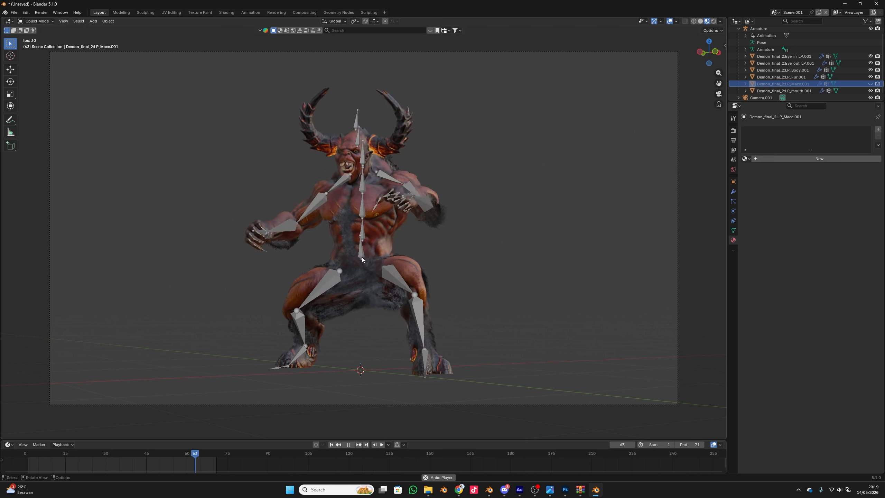
pyautogui.press('space')
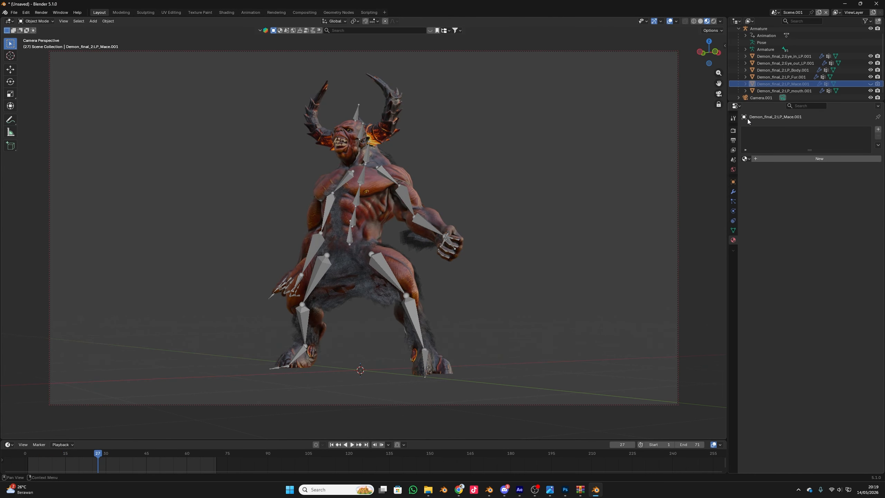
# Step: Restore the camera view and switch the viewport to rendered shading
pyautogui.moveTo(512, 185); pyautogui.dragTo(557, 190)
pyautogui.press('KP_0')
pyautogui.click(714, 21)
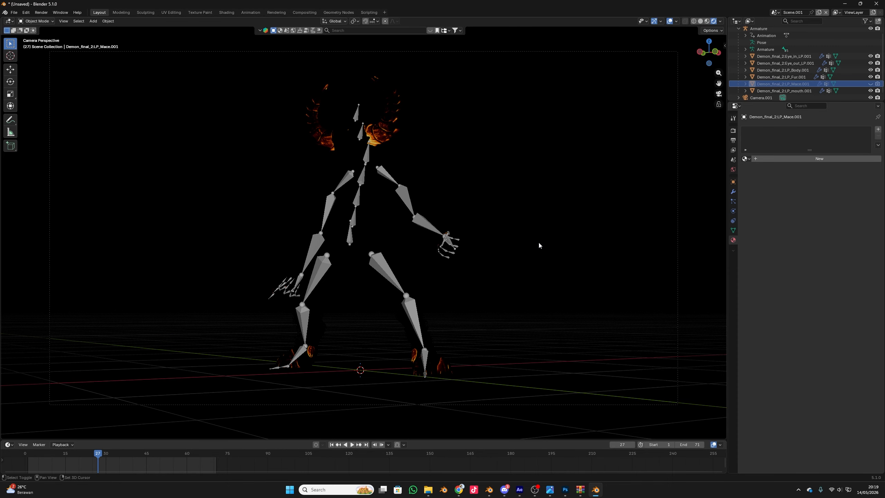
pyautogui.hotkey('shift', 'a')
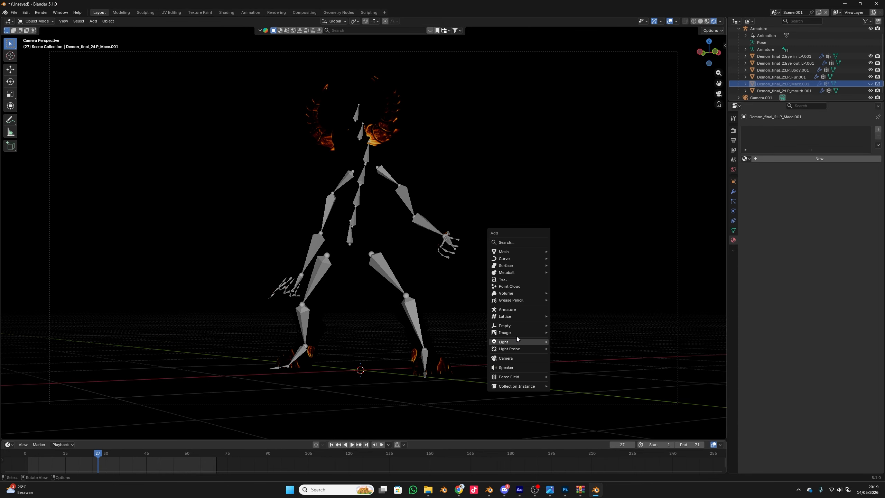
pyautogui.moveTo(519, 339)
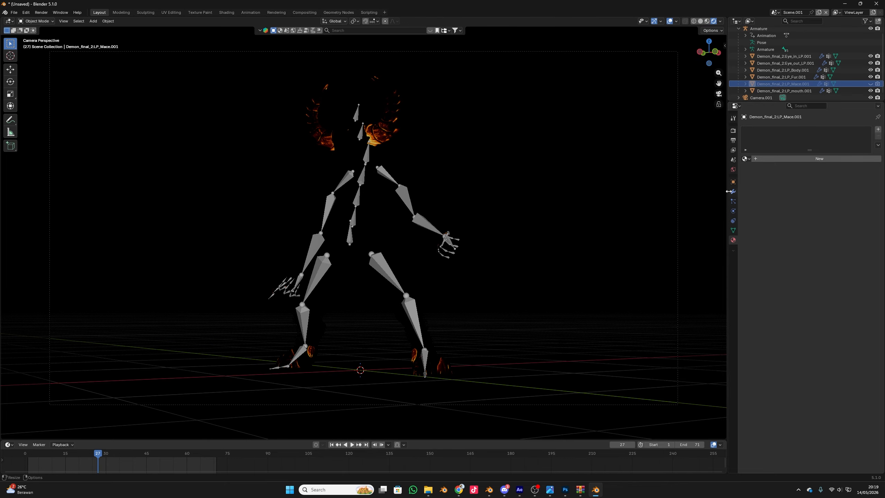
# Step: Create a new world for the scene and assign a Sky Texture to its background color
pyautogui.click(734, 169)
pyautogui.click(794, 129)
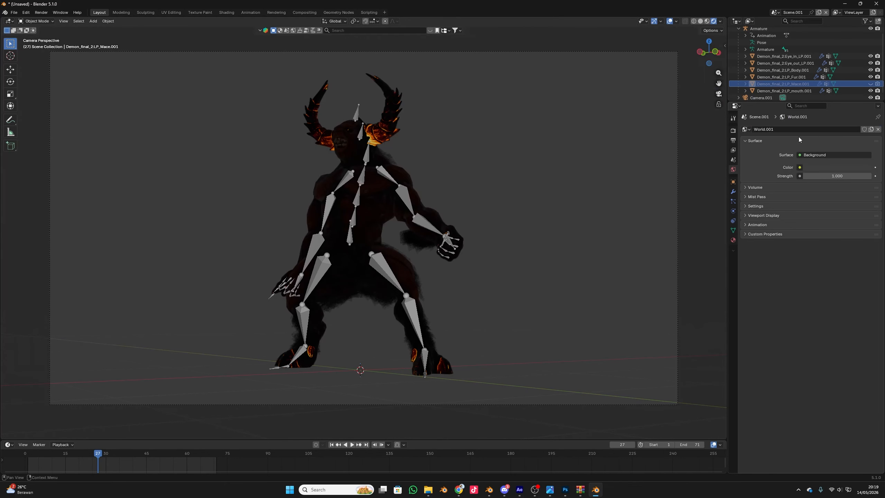
pyautogui.click(799, 168)
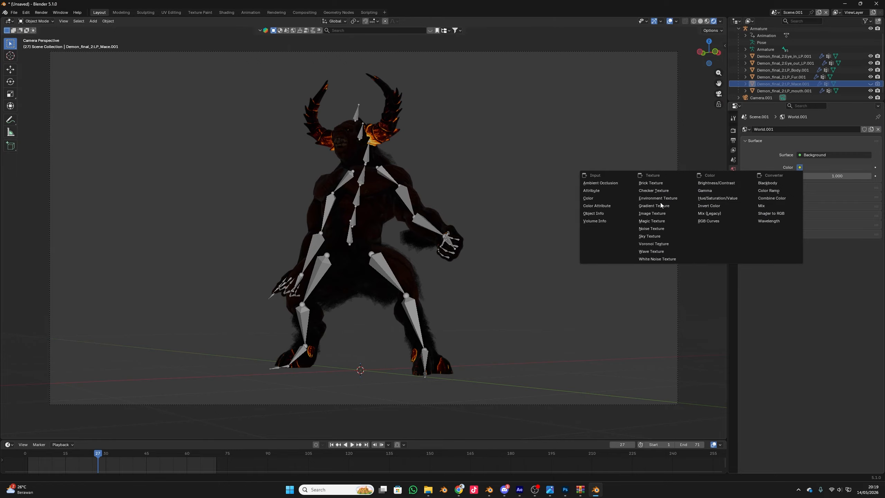
pyautogui.click(655, 236)
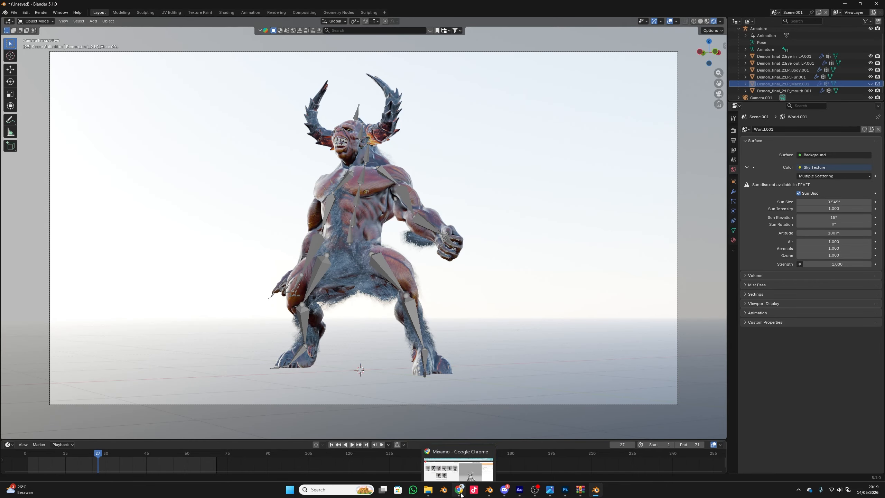
# Step: Compare the lighting of the SHOT 3 footage in After Effects with the rendered demon in Blender
pyautogui.click(490, 491)
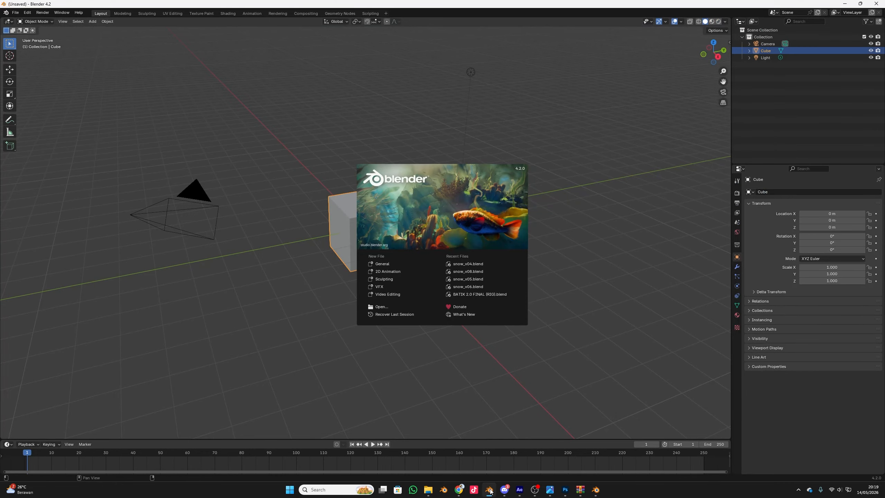
pyautogui.click(490, 490)
pyautogui.click(520, 490)
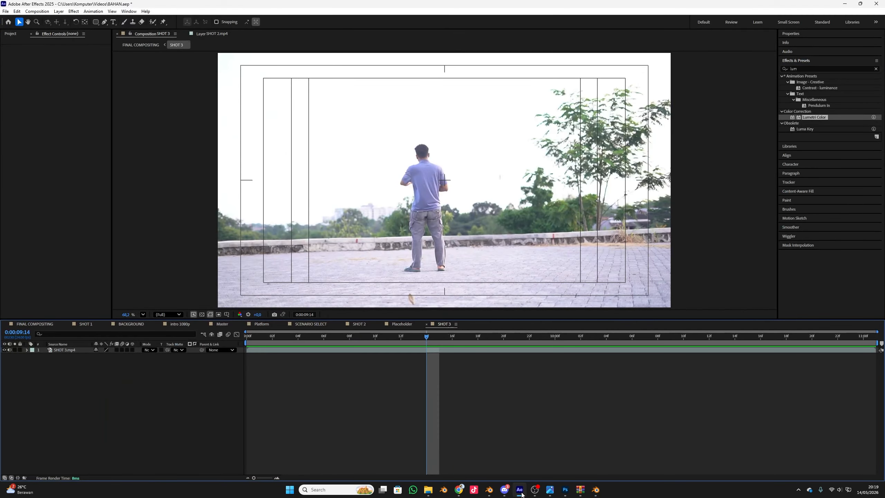
pyautogui.click(519, 493)
pyautogui.click(516, 492)
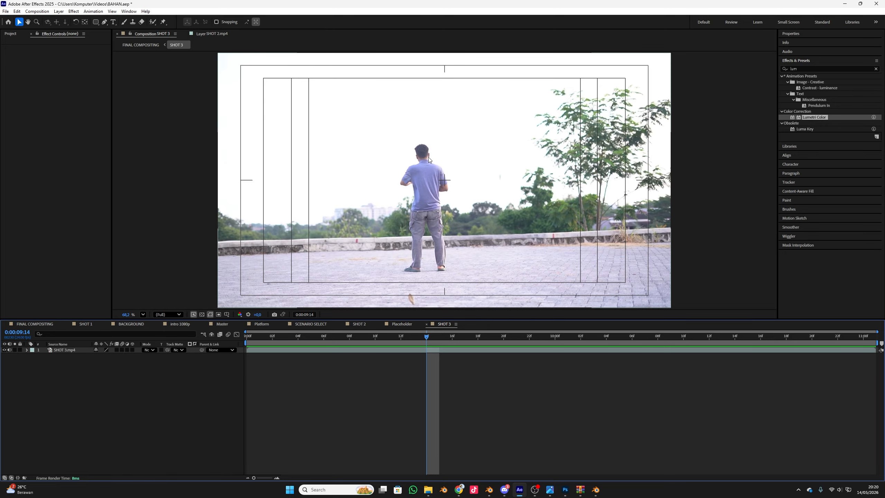
pyautogui.click(520, 492)
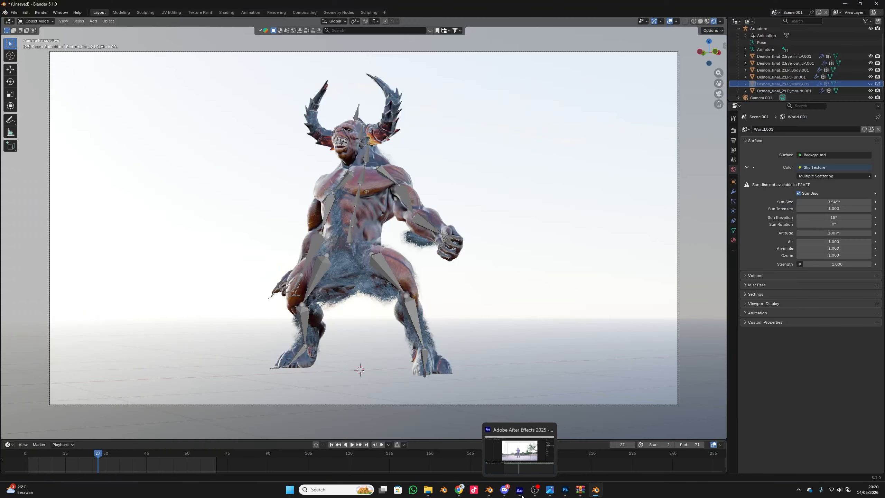
# Step: Set the Sky Texture's sun elevation to 2° and sun rotation to 129°, and hide the viewport overlays
pyautogui.moveTo(832, 202); pyautogui.dragTo(882, 224)
pyautogui.hotkey('ctrl', 'z')
pyautogui.hotkey('ctrl', 'z')
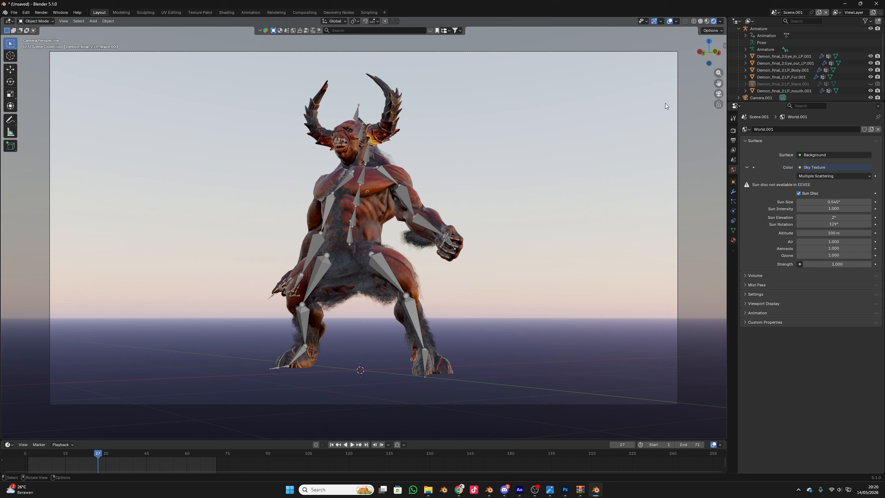
pyautogui.click(669, 21)
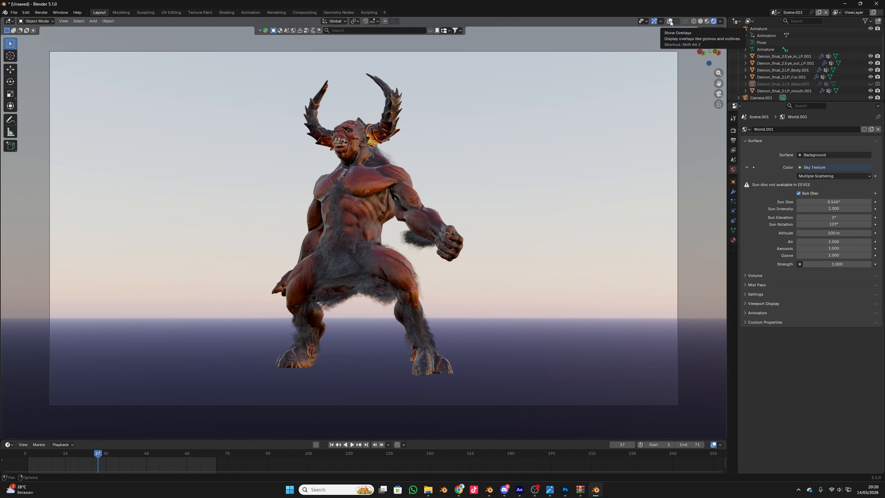
# Step: Set the output media type to Video and the encoding container to QuickTime
pyautogui.click(734, 141)
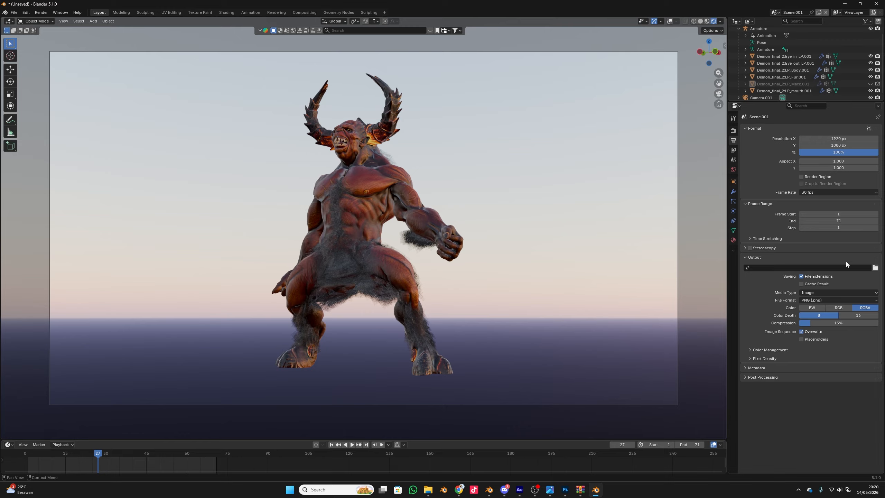
pyautogui.click(809, 296)
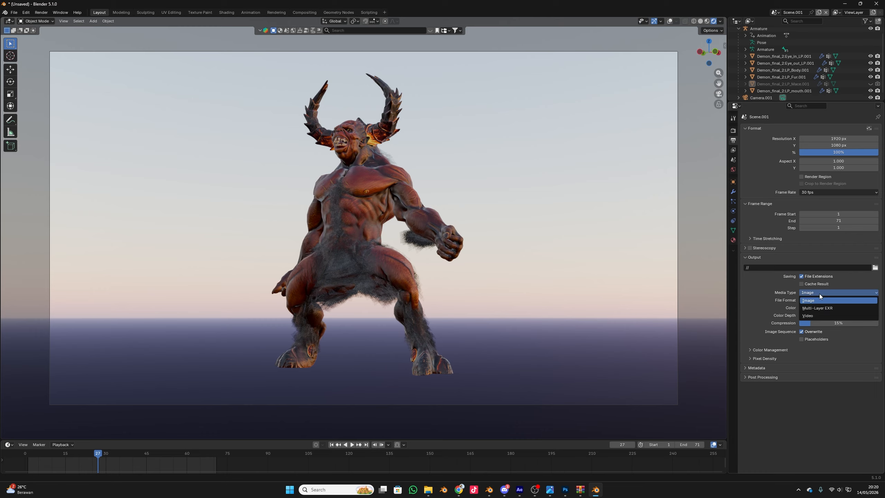
pyautogui.click(812, 316)
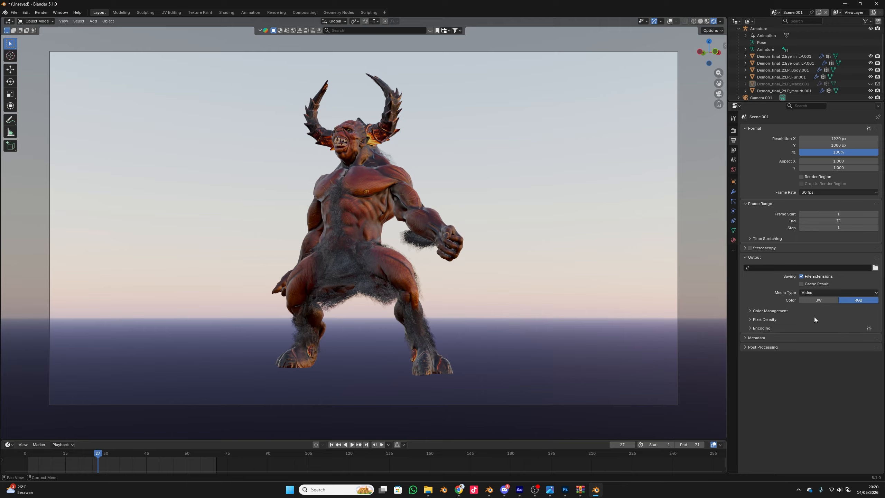
pyautogui.click(753, 310)
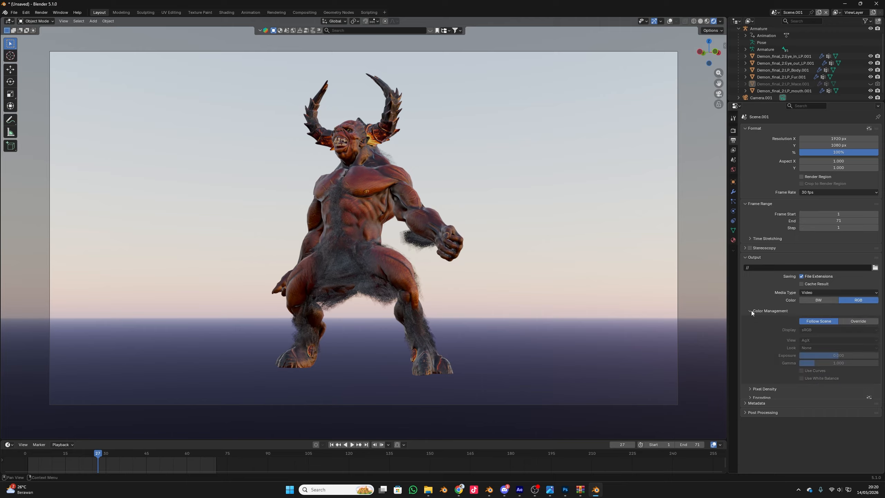
pyautogui.click(748, 311)
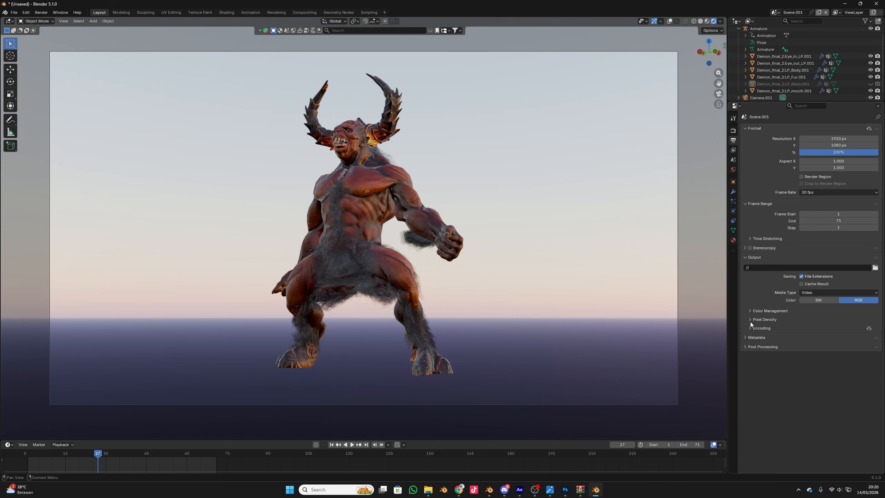
pyautogui.click(756, 328)
pyautogui.click(815, 338)
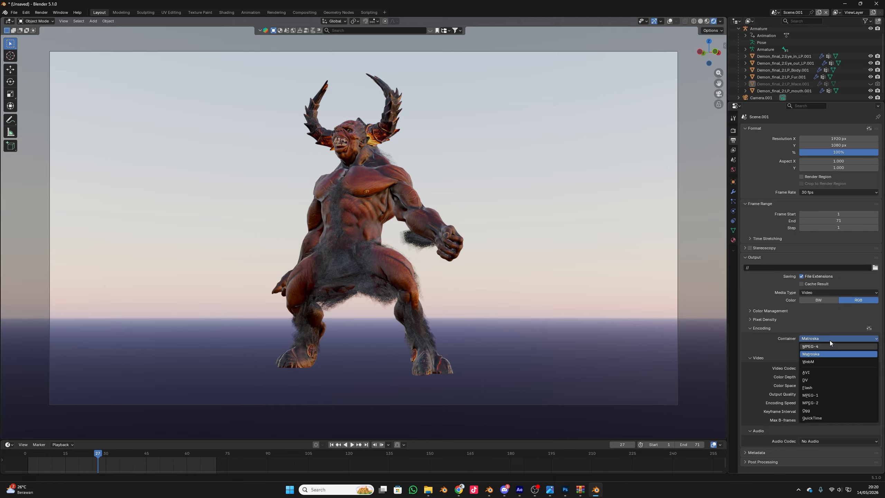
pyautogui.click(822, 418)
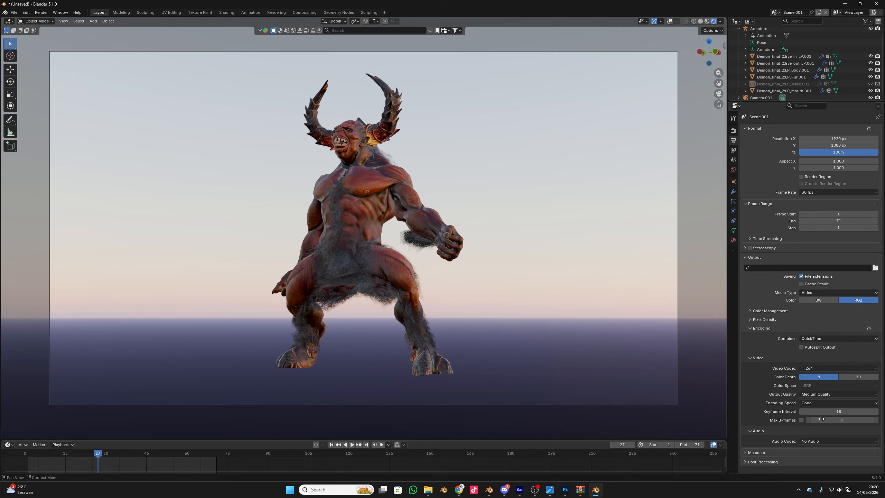
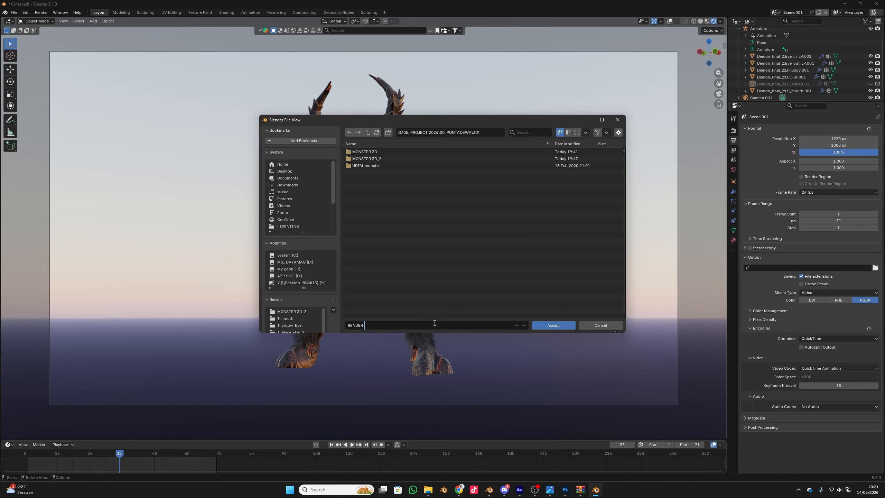
# Step: Name the render output file RENDER 1 in the project's 3D folder and accept the output path
pyautogui.write('1')
pyautogui.press('Return')
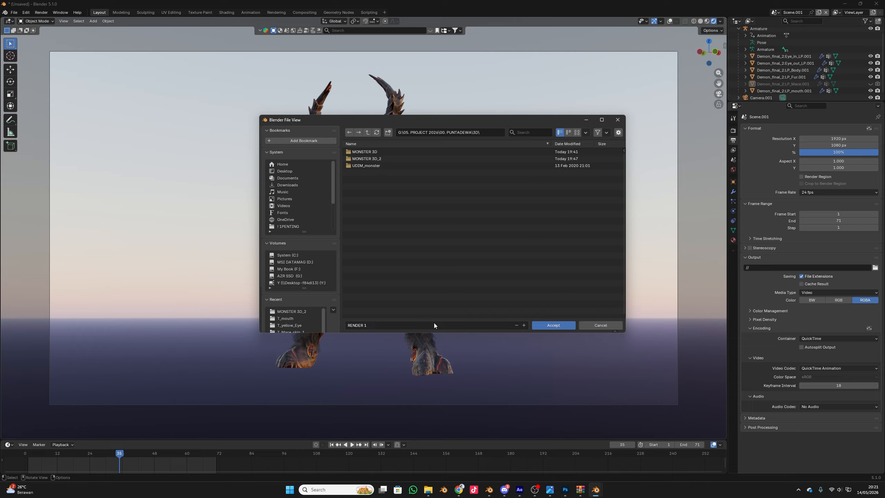
pyautogui.click(548, 325)
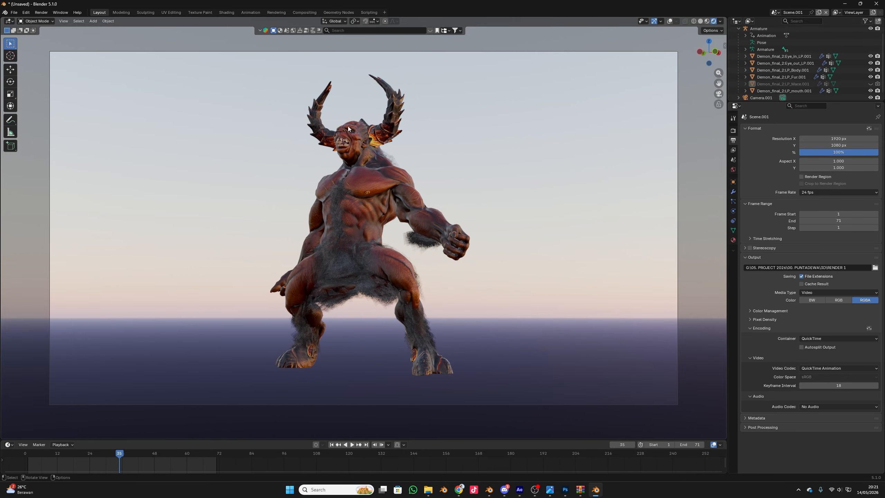
# Step: Save the project as MONSTER.blend in the 3D folder
pyautogui.click(734, 130)
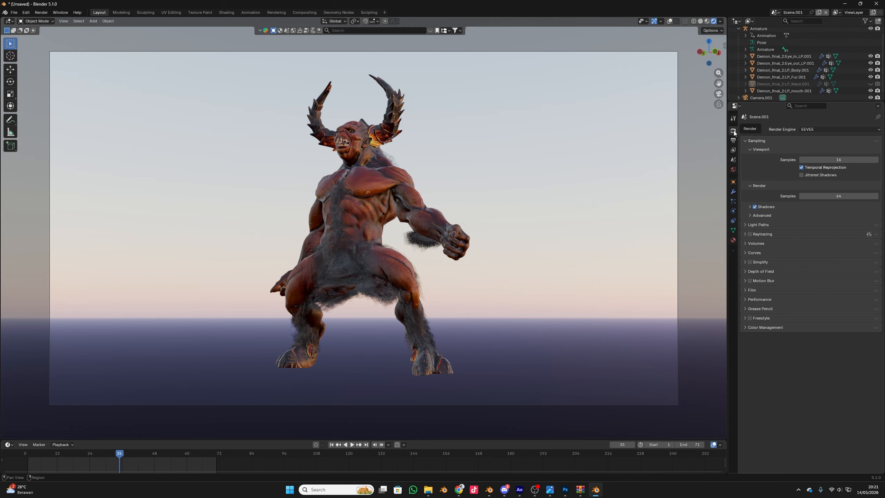
pyautogui.click(815, 130)
pyautogui.hotkey('ctrl', 's')
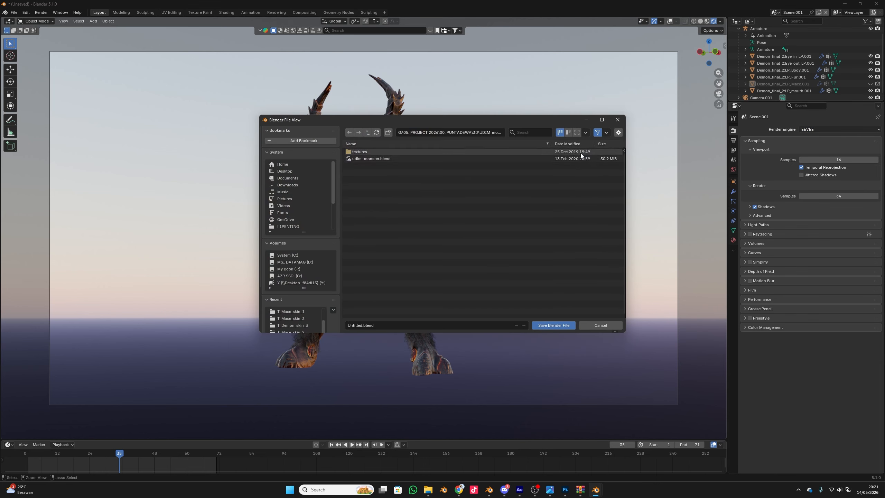
pyautogui.click(368, 134)
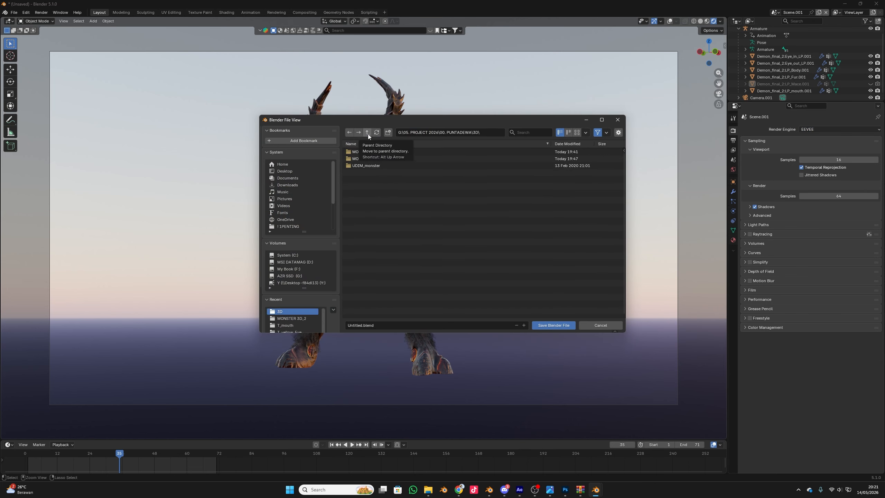
pyautogui.click(405, 325)
pyautogui.write('MONSTER')
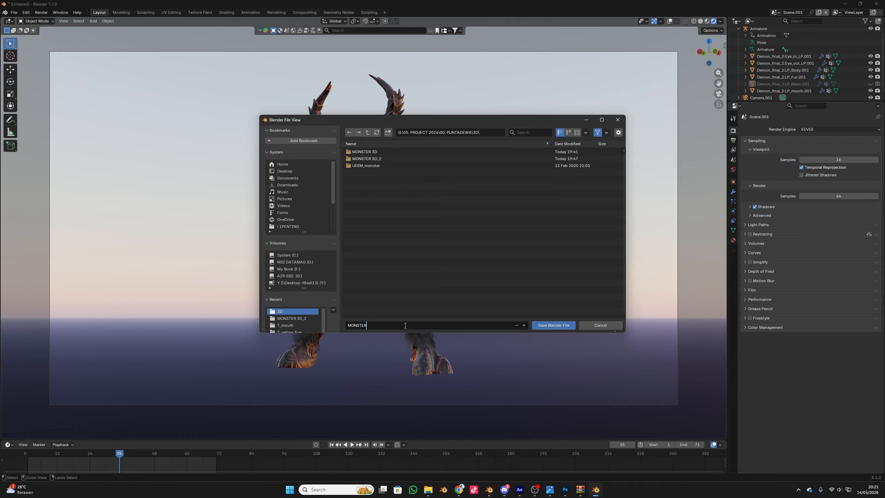
pyautogui.press('Return')
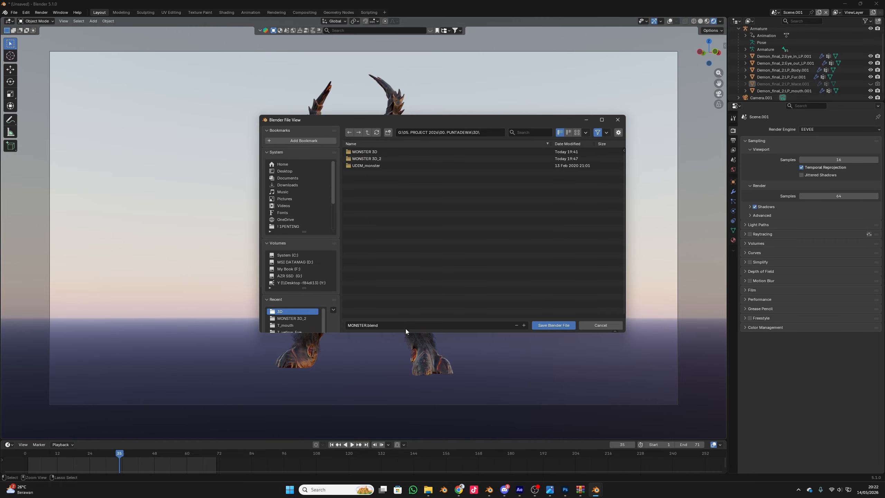
pyautogui.click(561, 323)
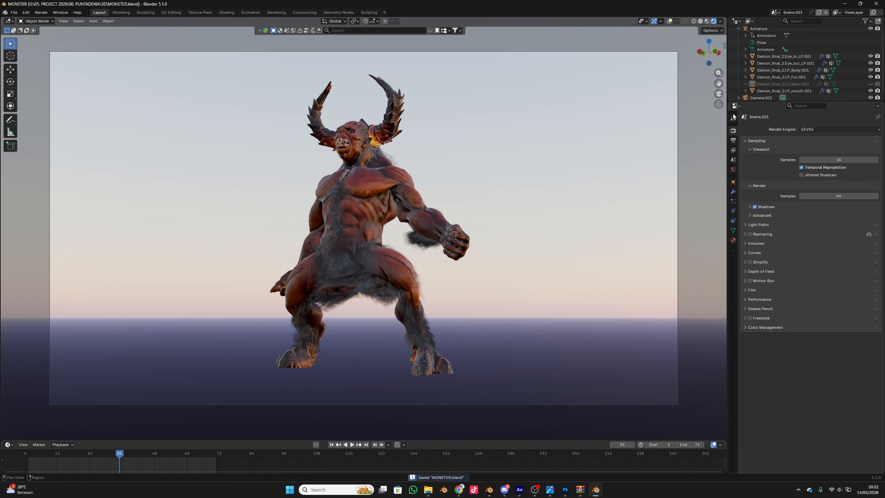
# Step: Switch the scene's render engine from EEVEE to Cycles
pyautogui.click(823, 128)
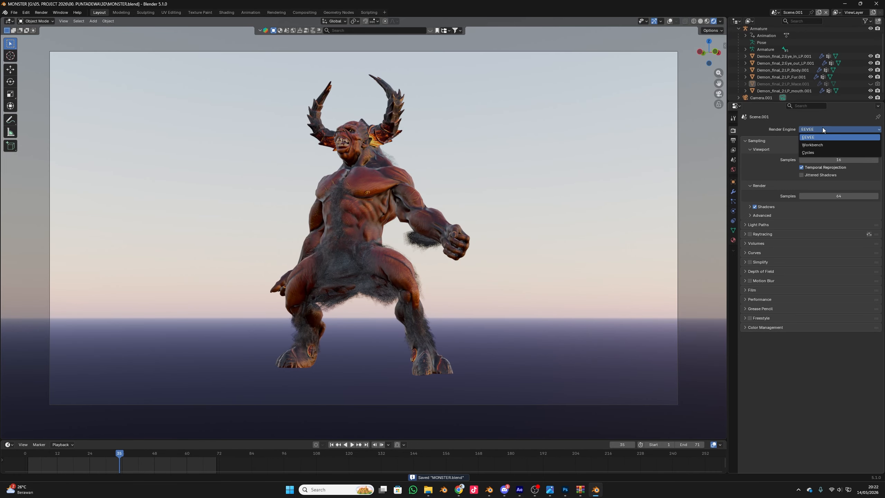
pyautogui.click(825, 151)
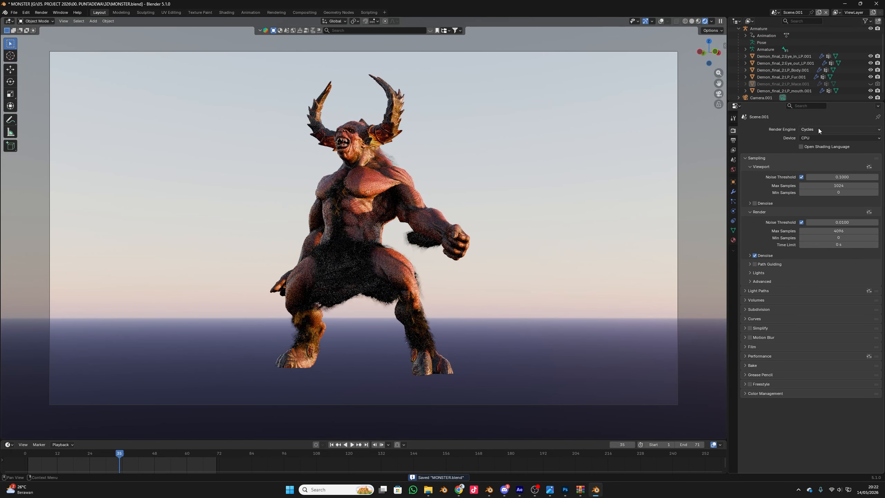
pyautogui.click(819, 129)
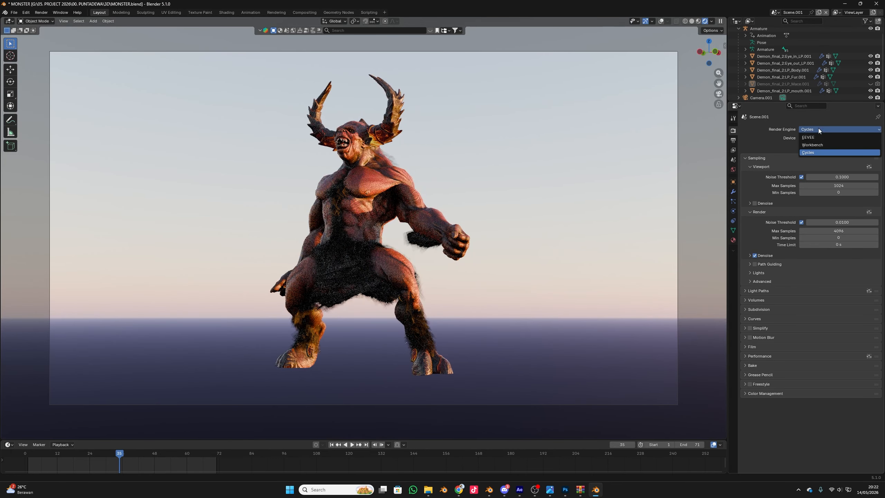
# Step: Choose CUDA for the Cycles render devices in the system preferences and set the render device to GPU Compute
pyautogui.click(27, 13)
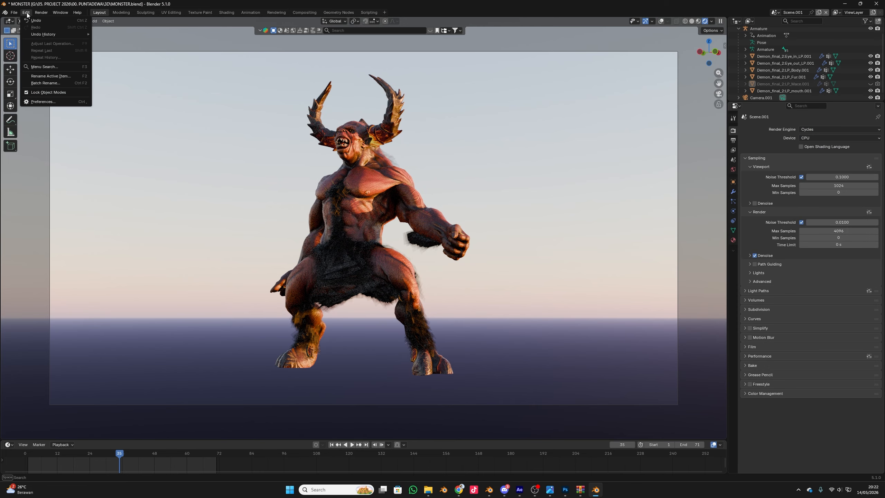
pyautogui.click(38, 102)
pyautogui.moveTo(360, 192); pyautogui.dragTo(378, 177)
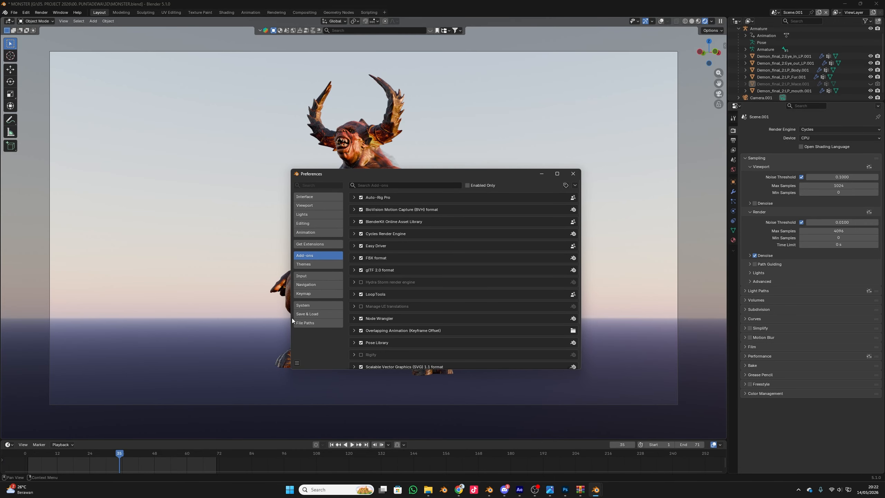
pyautogui.click(304, 307)
pyautogui.click(439, 198)
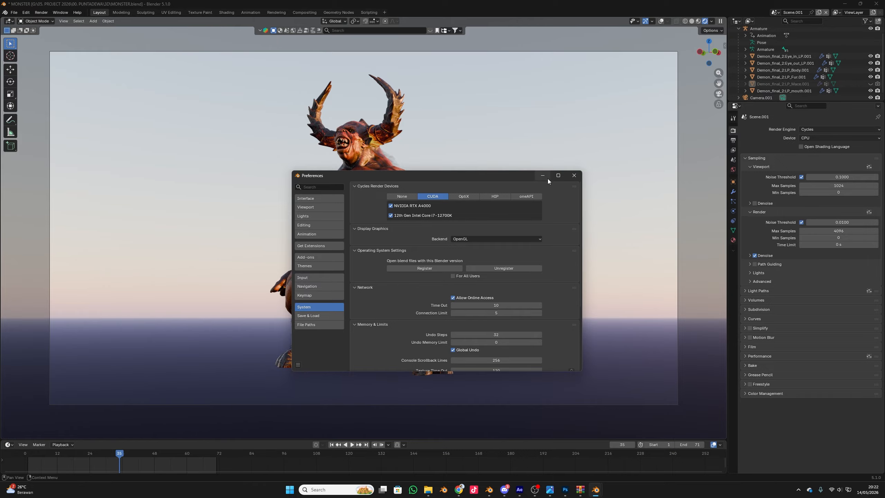
pyautogui.click(574, 175)
pyautogui.click(854, 137)
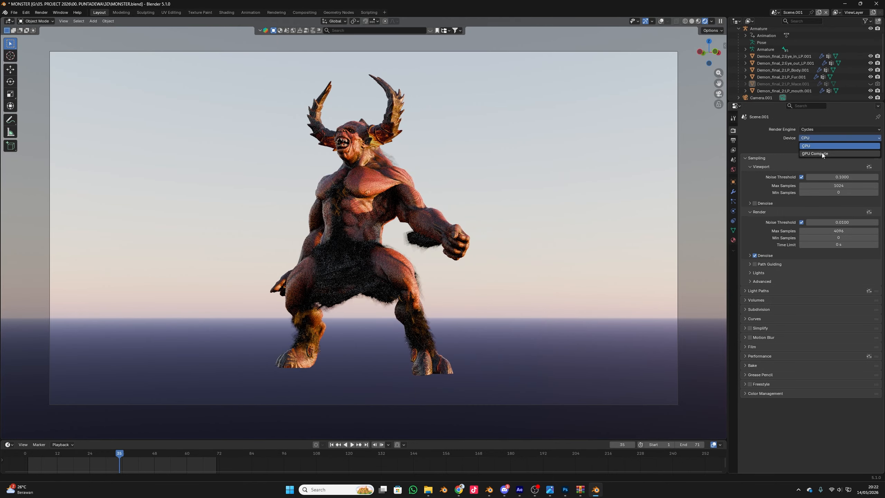
pyautogui.click(821, 154)
# Step: Set max samples to 16 for the viewport and 32 for the render, with viewport denoising enabled
pyautogui.click(844, 177)
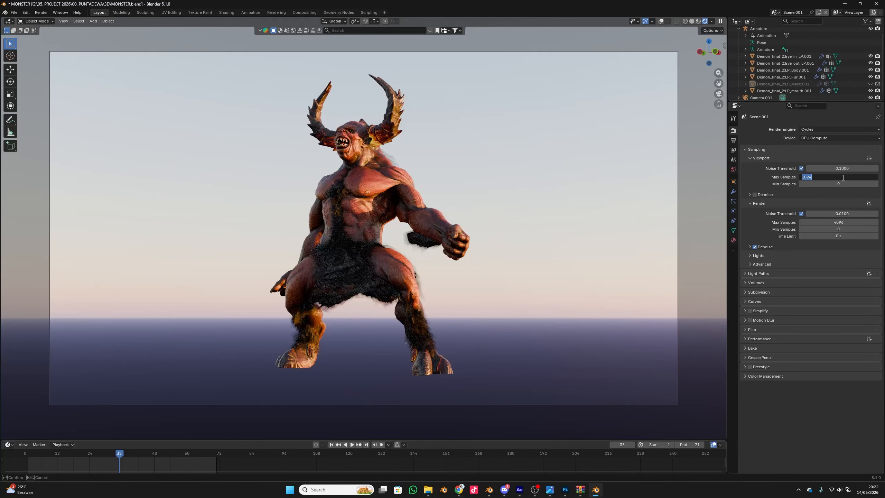
pyautogui.write('16')
pyautogui.press('Return')
pyautogui.doubleClick(850, 223)
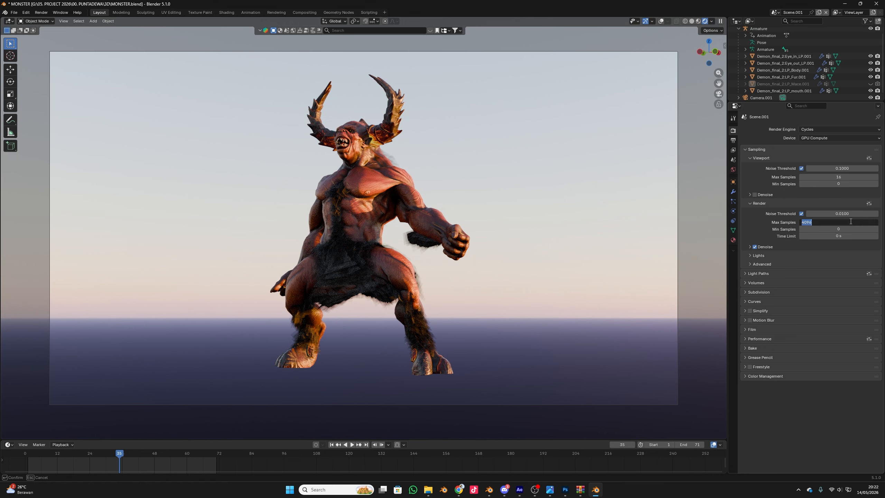
pyautogui.write('32')
pyautogui.press('Return')
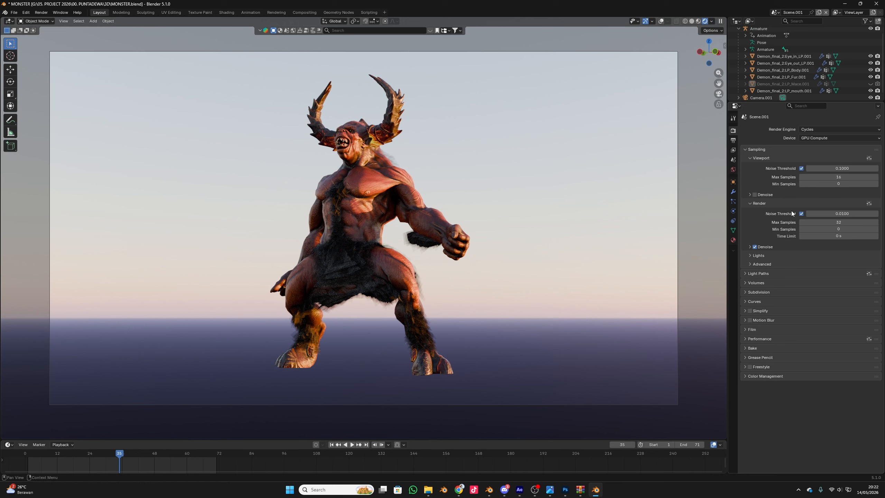
pyautogui.click(755, 195)
# Step: Enable Simplify and Motion Blur, and make the film background transparent
pyautogui.click(745, 339)
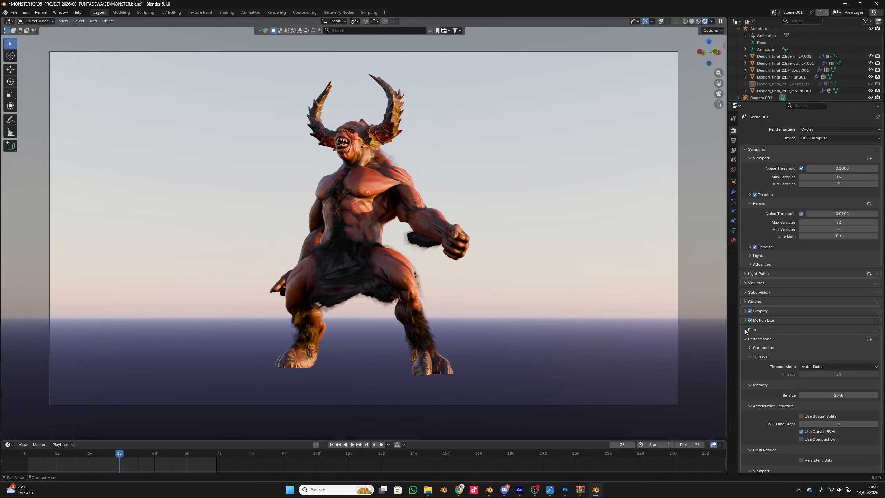
pyautogui.click(746, 329)
pyautogui.click(755, 379)
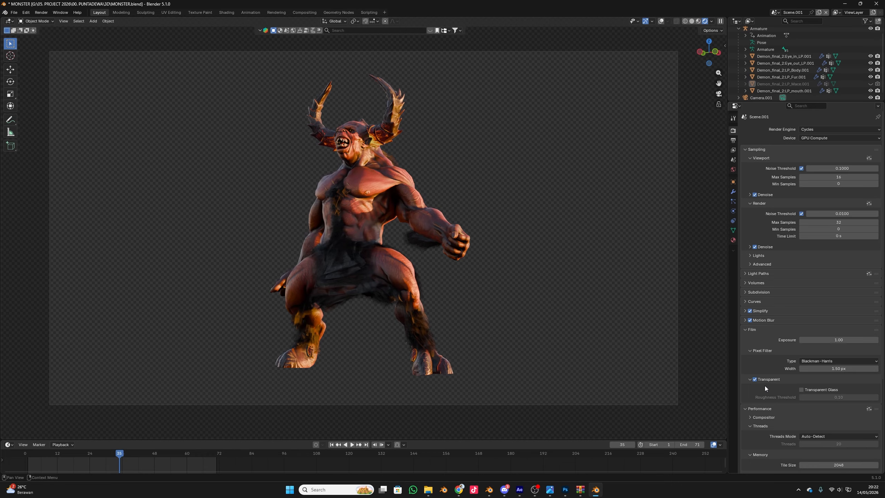
pyautogui.click(744, 329)
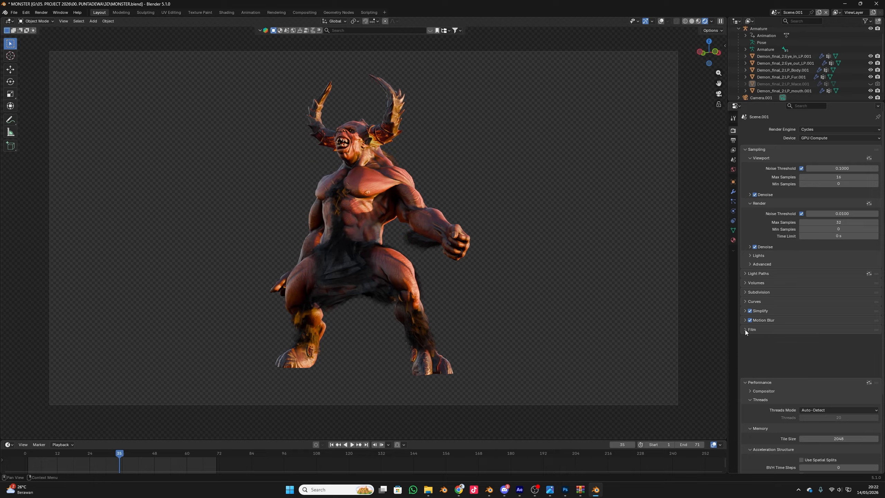
# Step: Enable Persistent Data for the final render in the performance settings
pyautogui.scroll(-3, 759, 391)
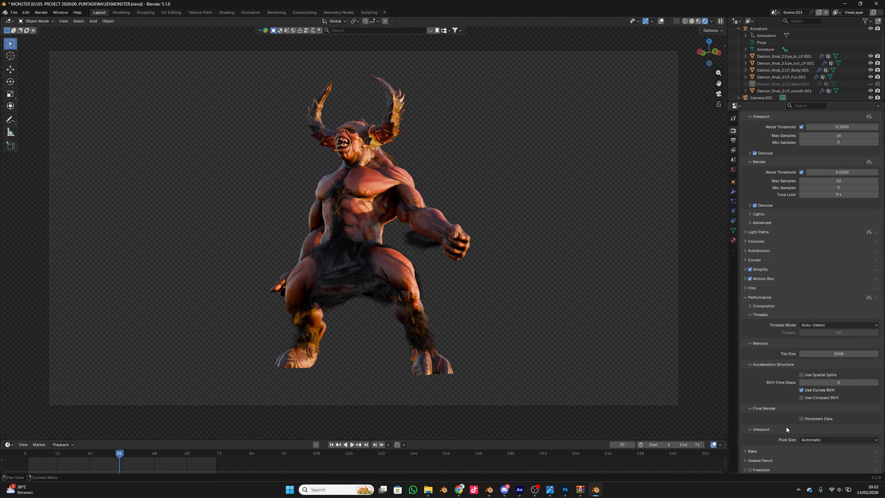
pyautogui.click(807, 419)
pyautogui.scroll(3, 793, 363)
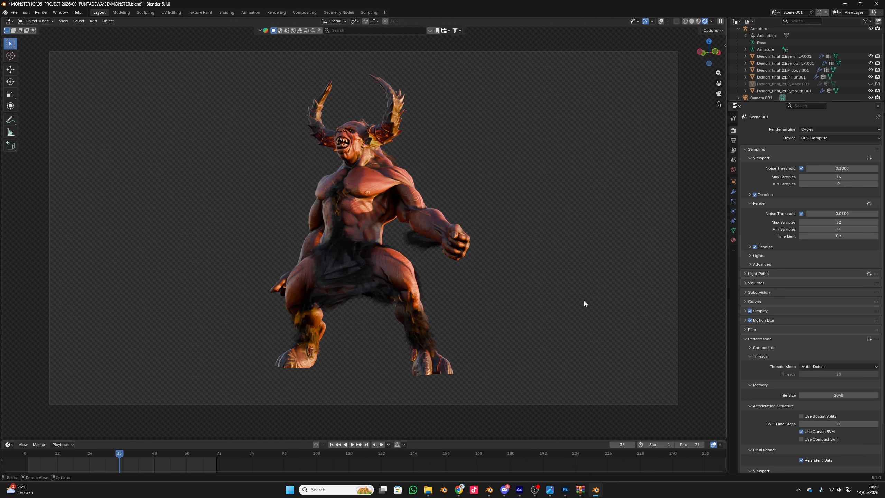
# Step: Render the current frame of the monster as a test image and inspect it up close
pyautogui.press('F12')
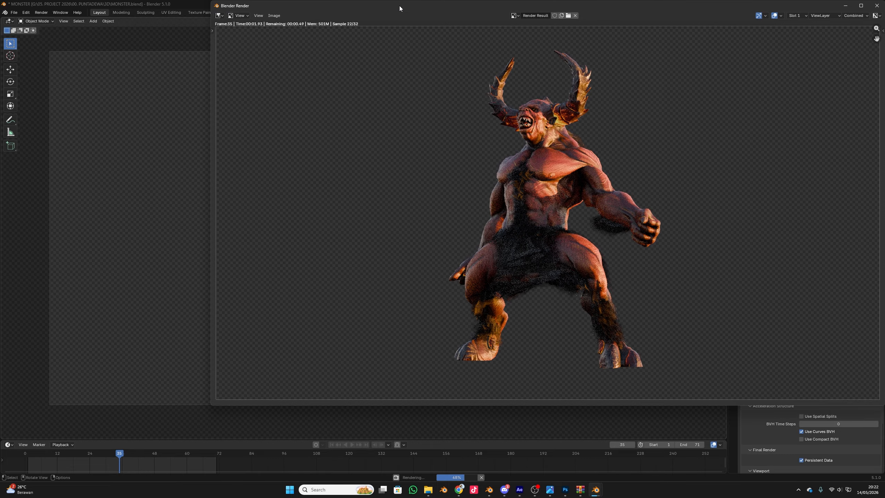
pyautogui.moveTo(397, 7); pyautogui.dragTo(345, 28)
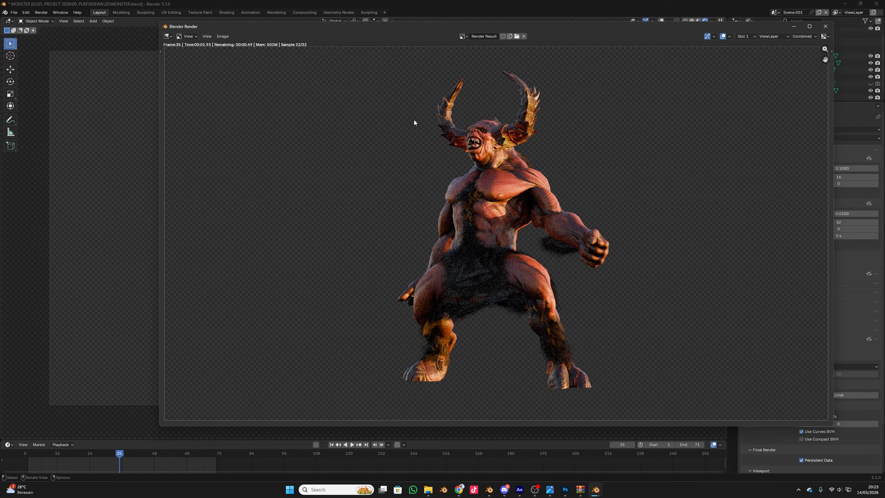
pyautogui.scroll(1, 542, 178)
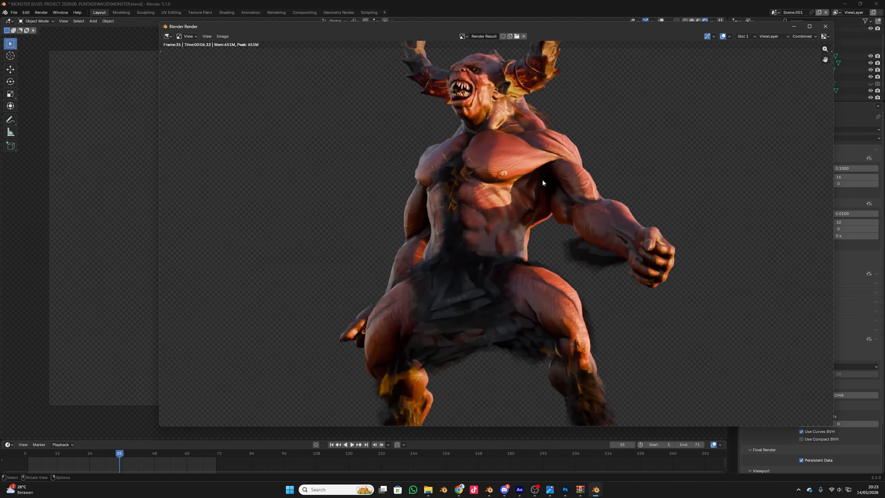
pyautogui.scroll(-1, 542, 182)
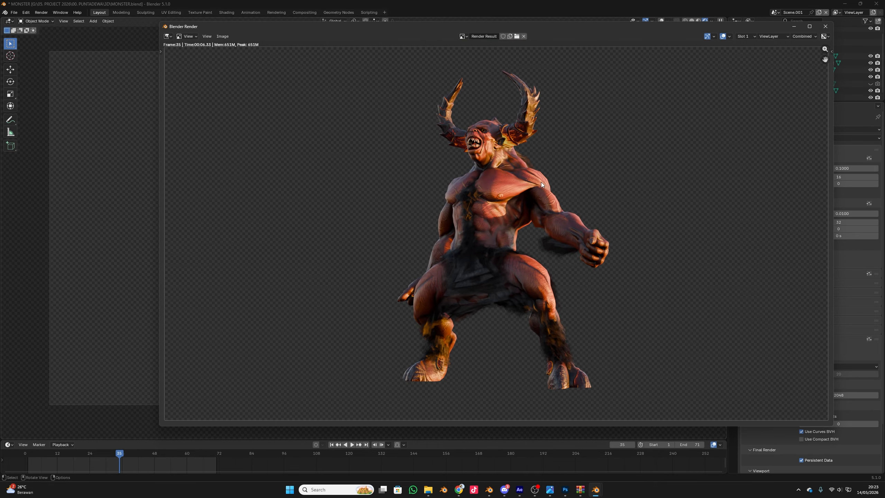
pyautogui.click(825, 26)
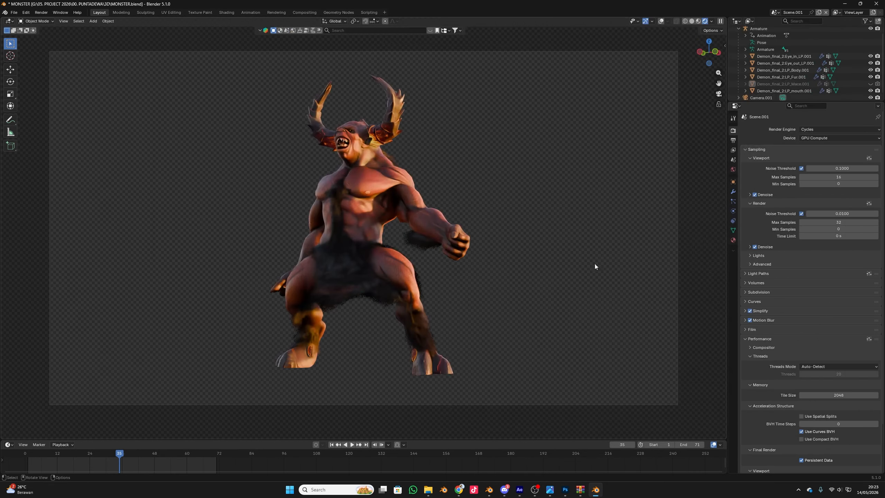
# Step: Save the MONSTER.blend file and render the full monster animation
pyautogui.press('ctrl')
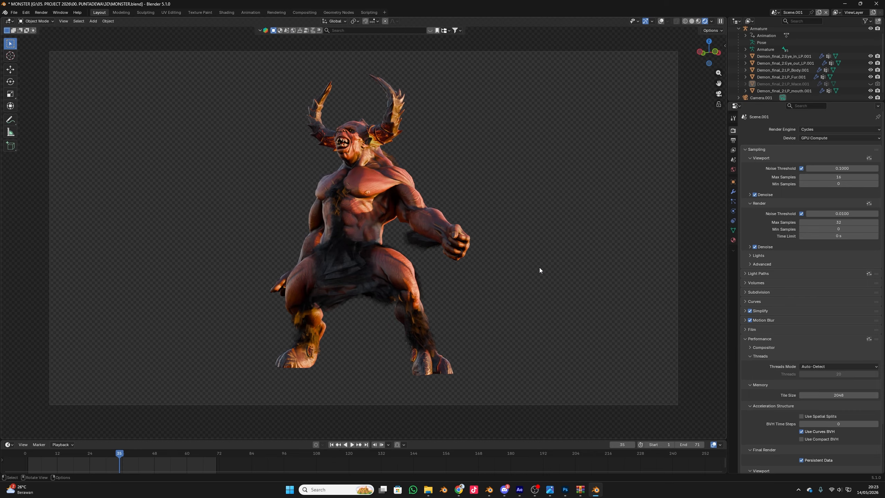
pyautogui.hotkey('ctrl', 's')
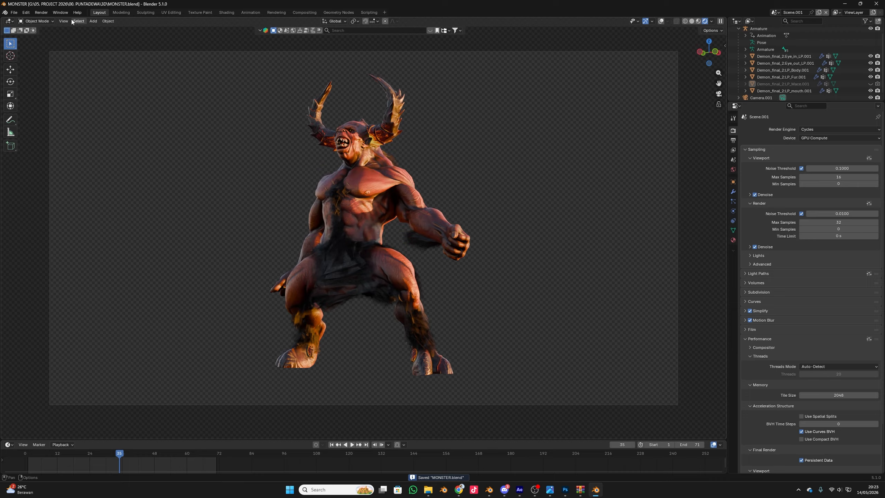
pyautogui.click(40, 12)
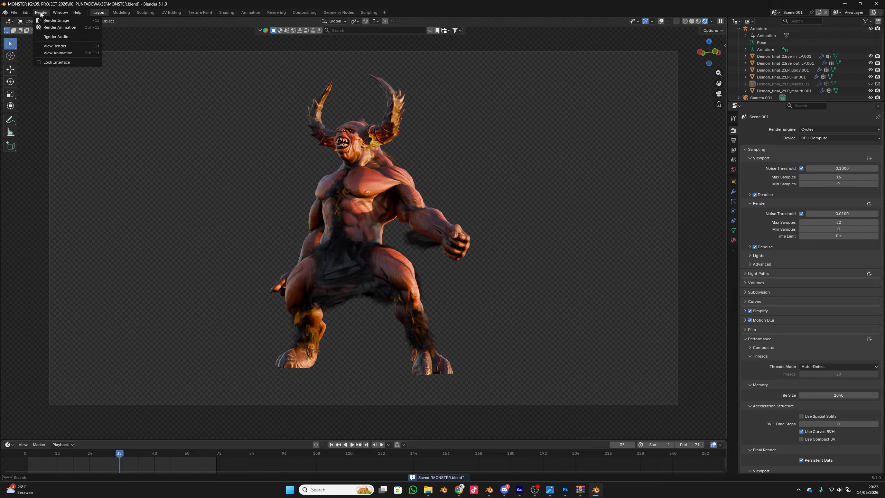
pyautogui.click(67, 28)
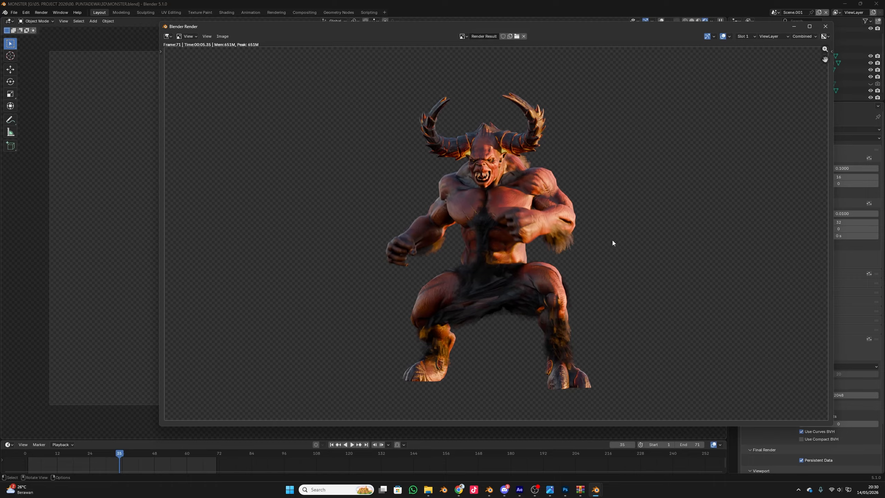
# Step: Switch to File Explorer, open the 3D project folder, and play the rendered movie RENDER 10001-0071.mov
pyautogui.moveTo(463, 492)
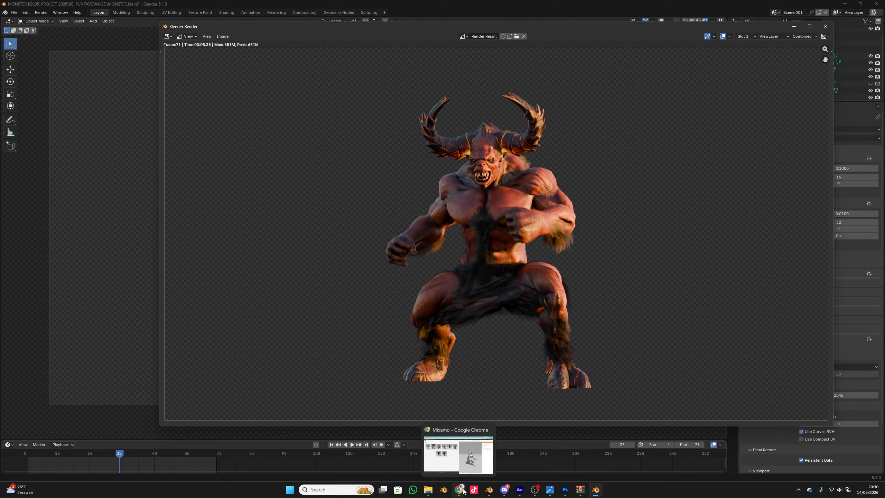
pyautogui.moveTo(520, 496)
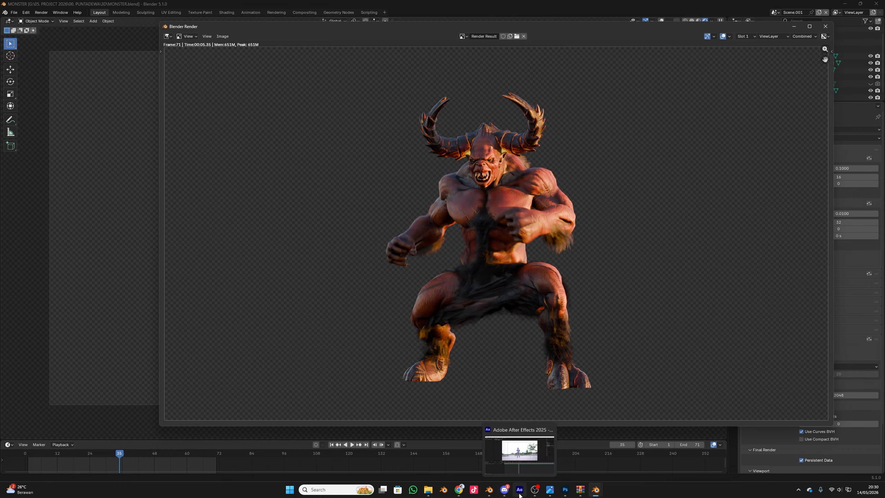
pyautogui.click(428, 490)
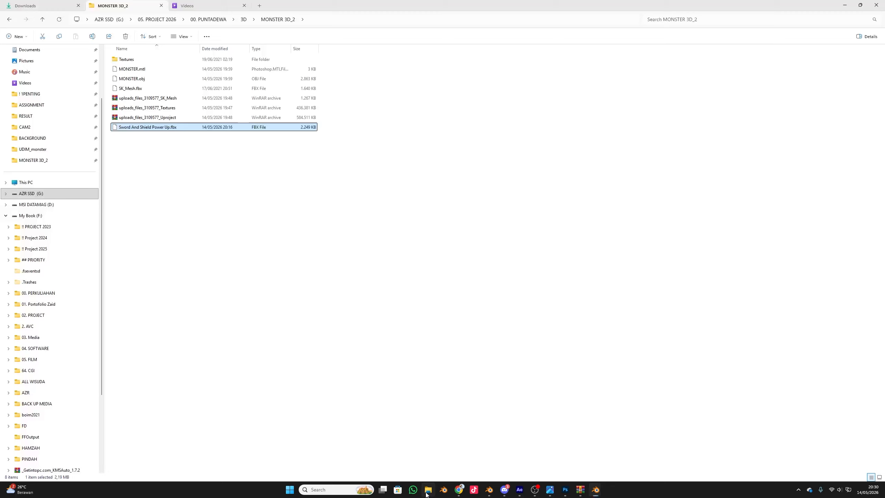
pyautogui.click(243, 22)
pyautogui.doubleClick(140, 108)
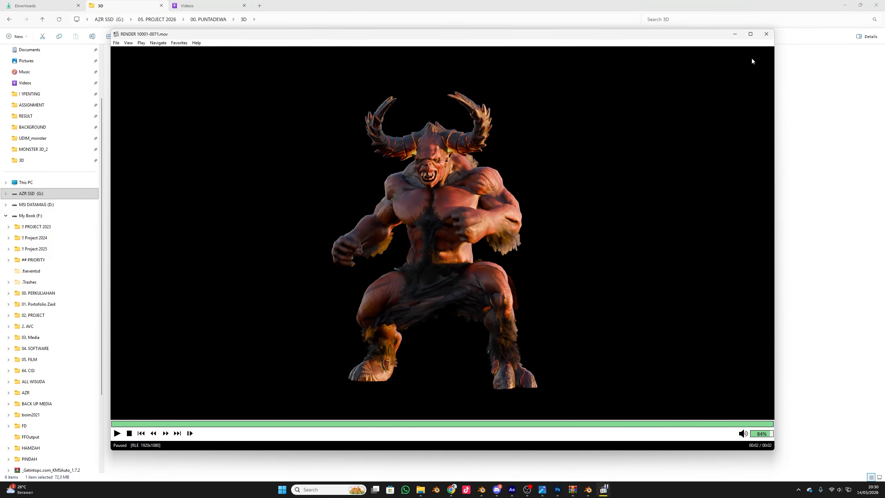
pyautogui.click(766, 34)
# Step: Add RENDER 10001-0071.mov above the footage in the SHOT 3 composition in After Effects and preview it from the start
pyautogui.moveTo(121, 109); pyautogui.dragTo(182, 448)
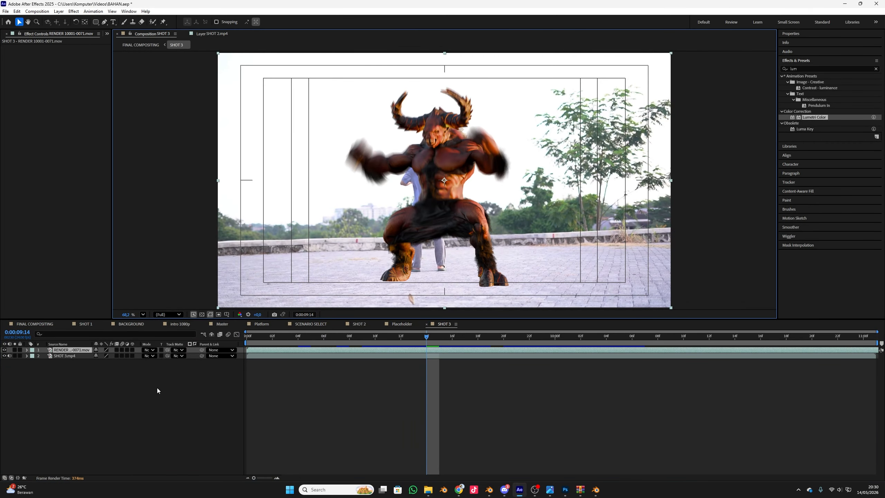
pyautogui.press('Home')
pyautogui.press('space')
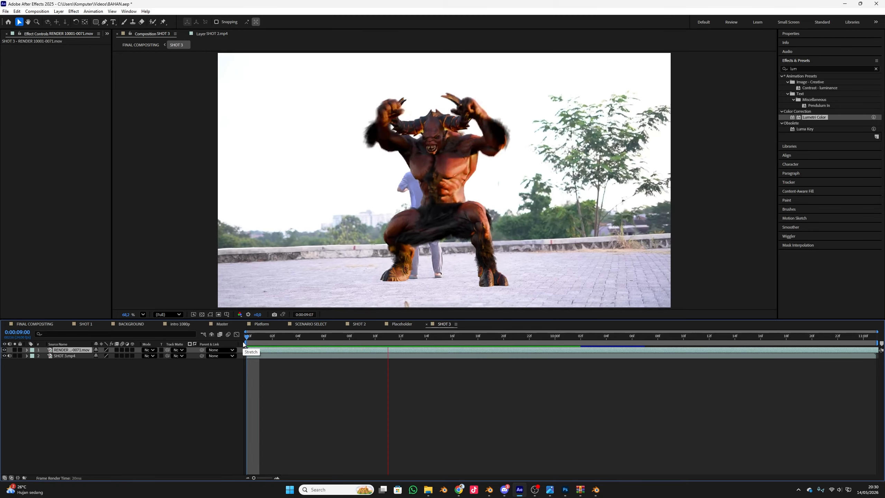
pyautogui.press('space')
# Step: Scale the monster render layer to 135% and shift it slightly up and left, checking the placement in playback
pyautogui.press('s')
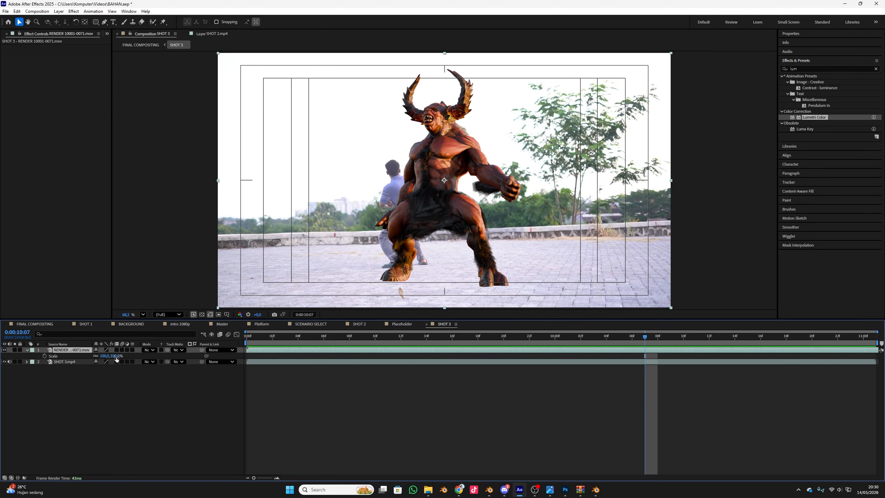
pyautogui.moveTo(108, 356); pyautogui.dragTo(120, 356)
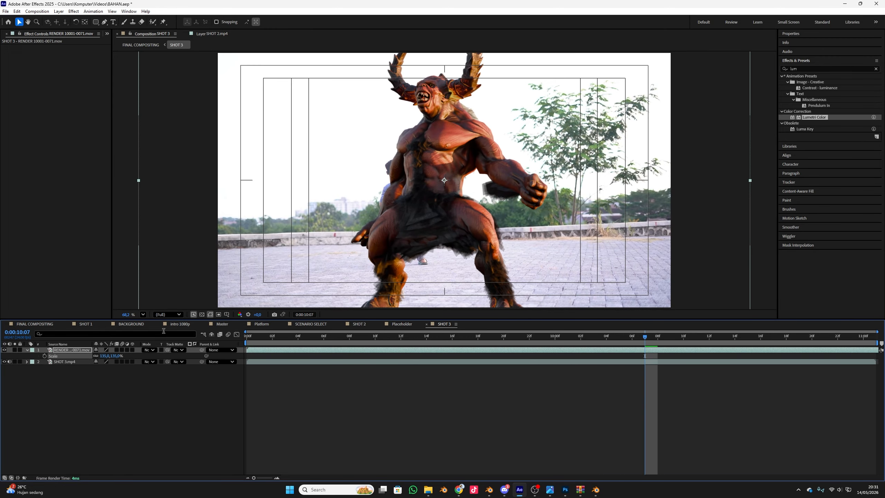
pyautogui.moveTo(420, 217); pyautogui.dragTo(405, 202)
pyautogui.moveTo(255, 340); pyautogui.dragTo(240, 341)
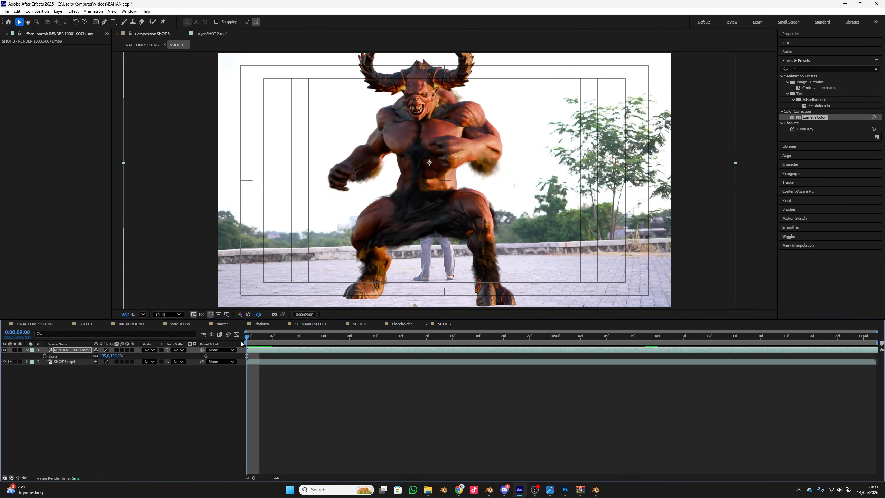
pyautogui.press('space')
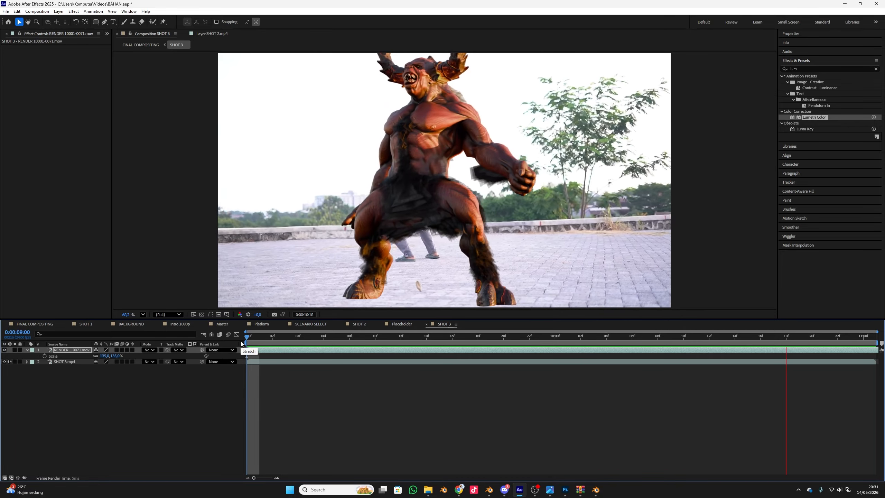
pyautogui.press('space')
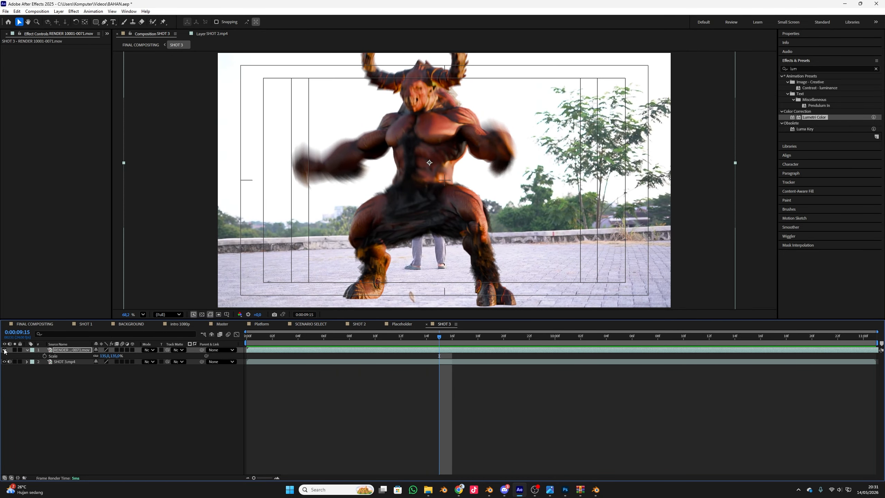
# Step: Hide the monster render layer, scrub through the footage, and open SHOT 3.mp4 in its Layer view
pyautogui.click(5, 351)
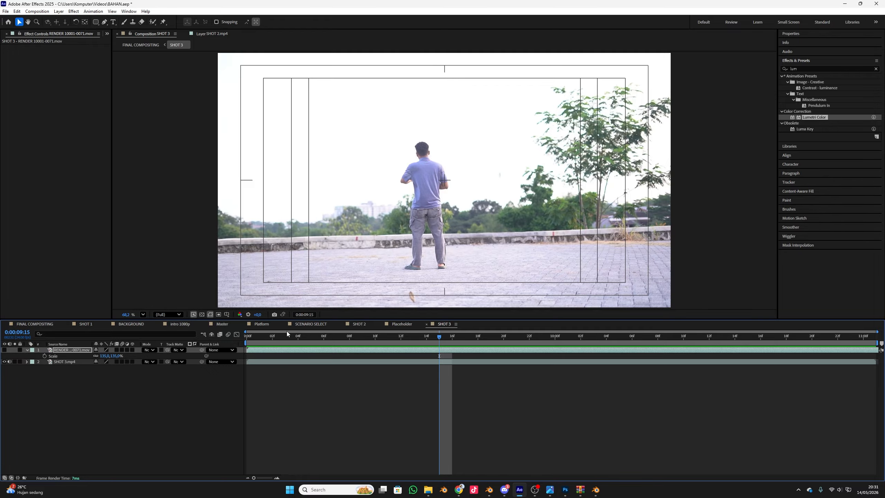
pyautogui.moveTo(287, 335); pyautogui.dragTo(807, 358)
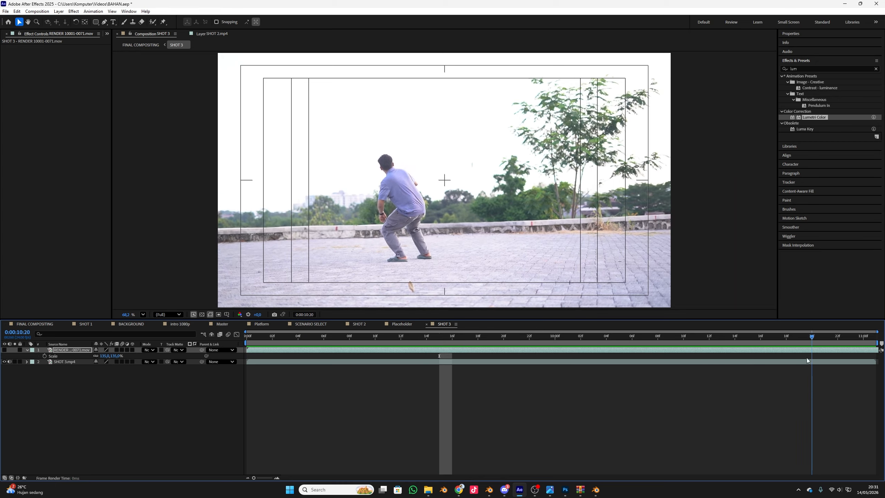
pyautogui.click(65, 362)
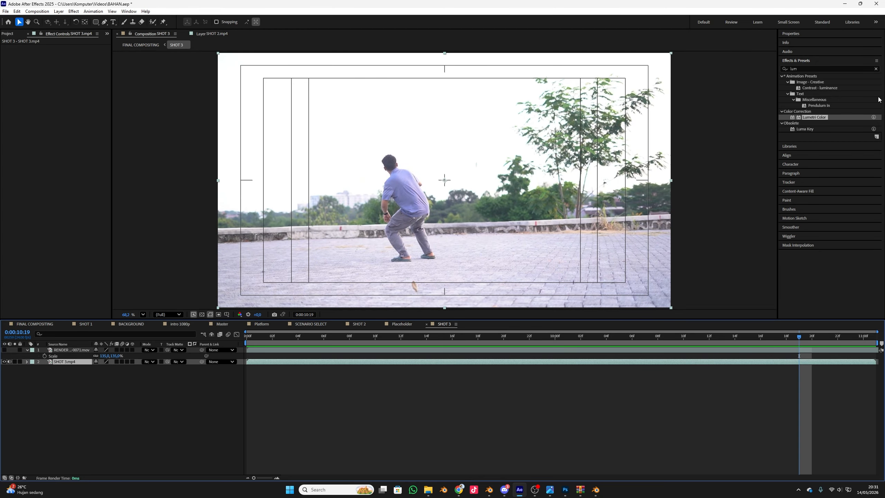
pyautogui.doubleClick(70, 362)
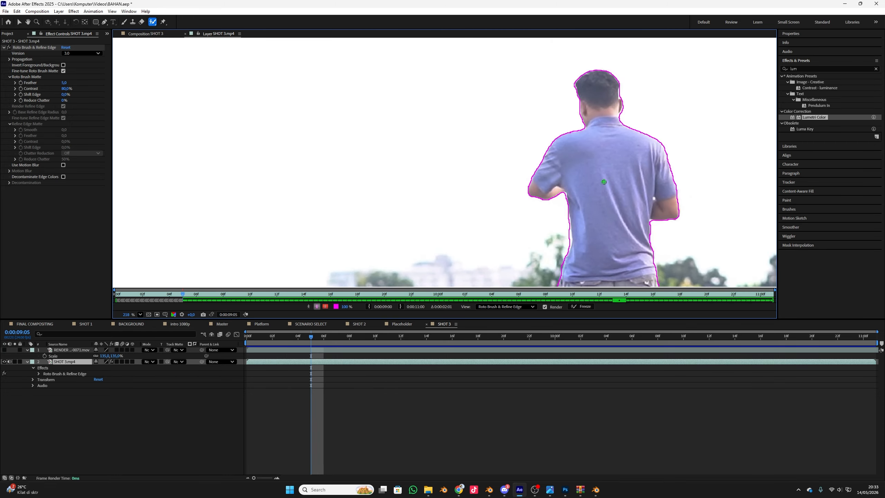
# Step: Isolate the man, wall and ground from the background in SHOT 3.mp4 with Roto Brush 3.0 and freeze the matte
pyautogui.moveTo(417, 199); pyautogui.dragTo(419, 196)
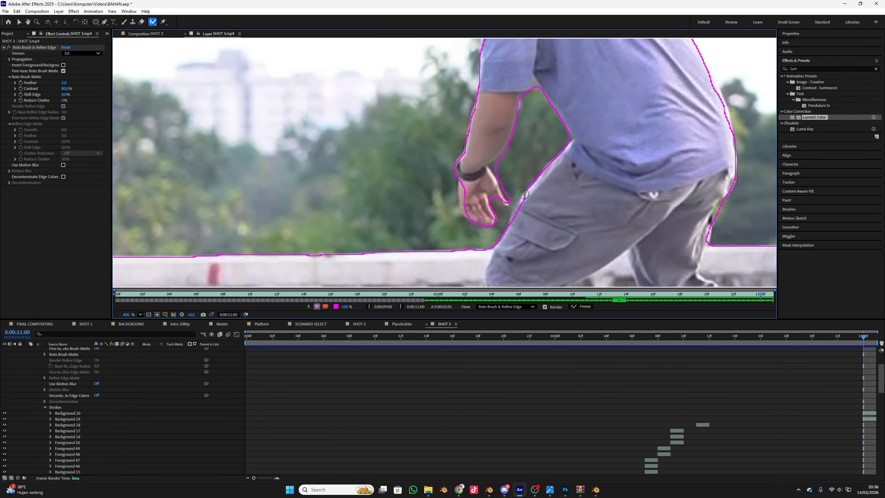
pyautogui.click(580, 307)
pyautogui.click(581, 307)
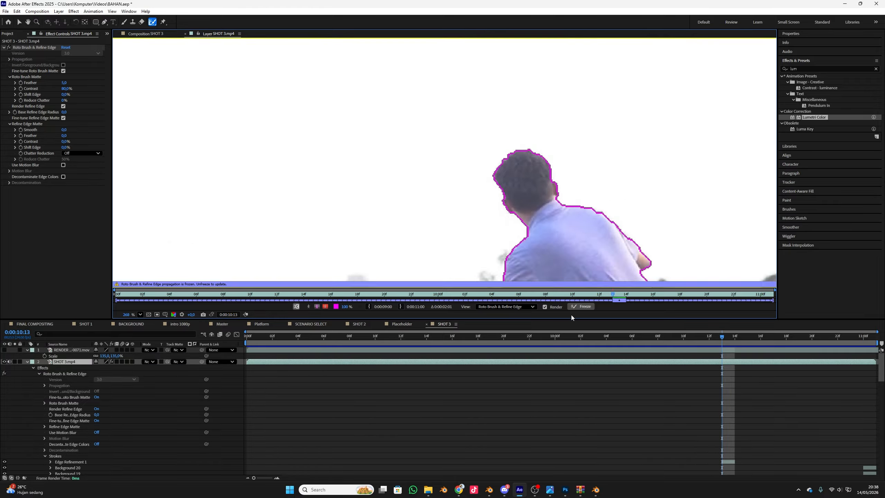
pyautogui.click(581, 307)
# Step: Return to the SHOT 3 composition and set the Roto Brush matte's Feather to 10
pyautogui.click(150, 34)
pyautogui.click(64, 83)
pyautogui.write('0')
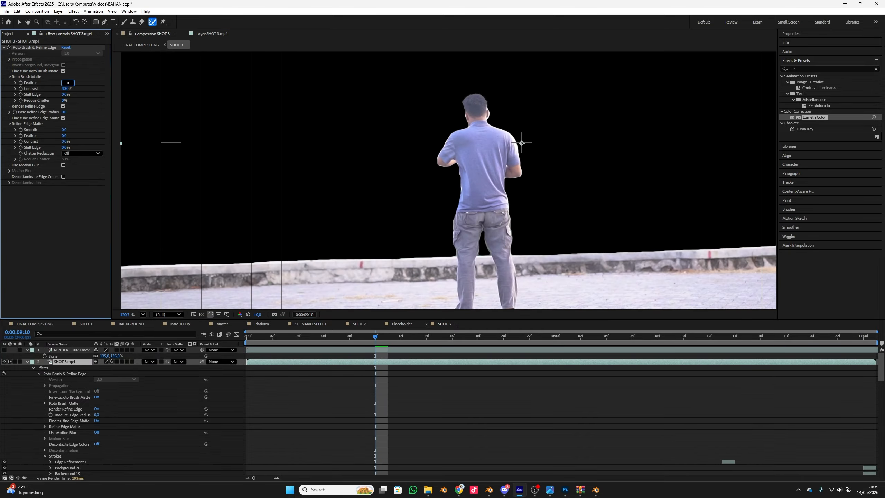
pyautogui.press('Return')
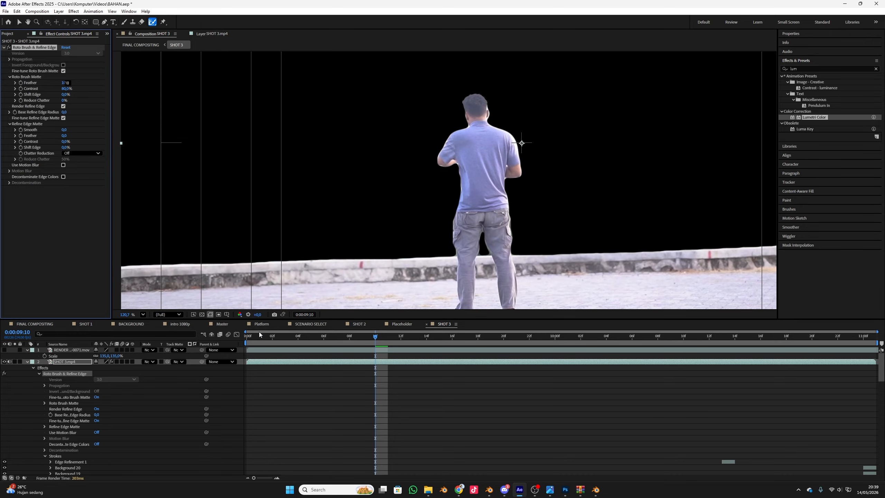
pyautogui.press('Return')
# Step: Make the monster render layer visible again and place it beneath the rotoscoped SHOT 3.mp4 layer
pyautogui.press('v')
pyautogui.click(27, 362)
pyautogui.click(109, 393)
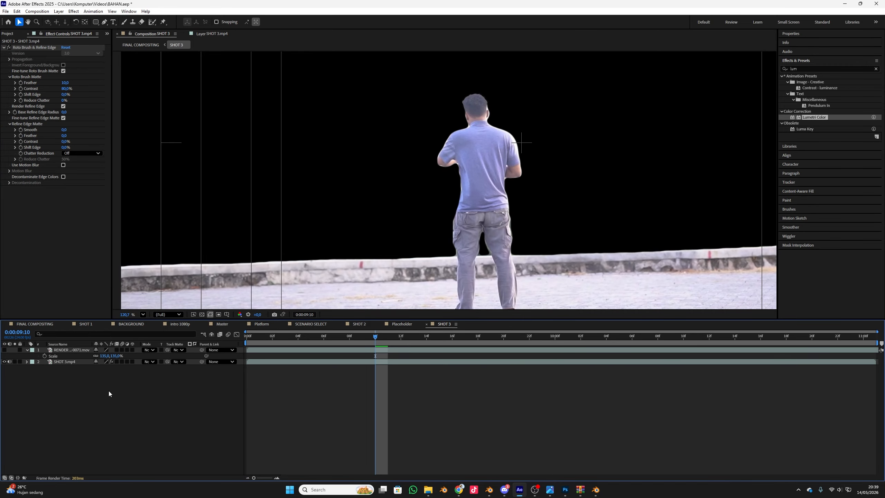
pyautogui.click(4, 350)
pyautogui.moveTo(65, 350); pyautogui.dragTo(69, 369)
pyautogui.scroll(-4, 476, 266)
pyautogui.moveTo(476, 266); pyautogui.dragTo(484, 258)
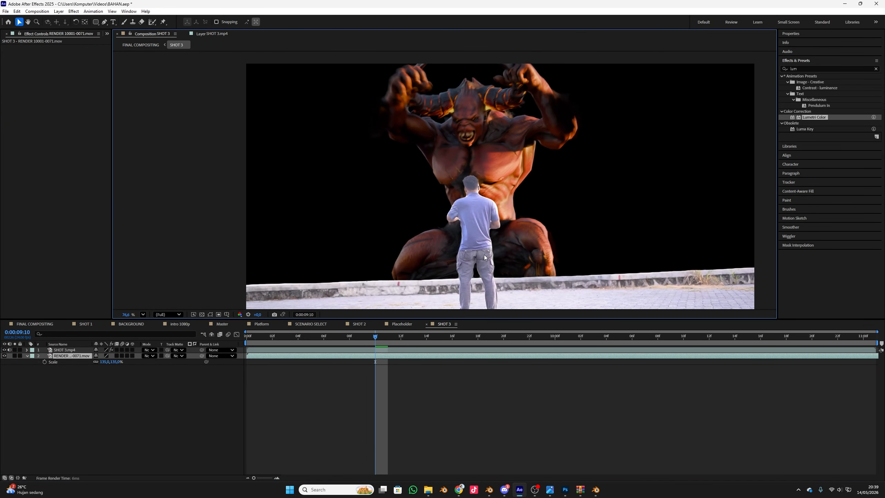
# Step: Preview the SHOT 3 composite, replaying it from the first frame, to check the monster behind the man and wall
pyautogui.press('space')
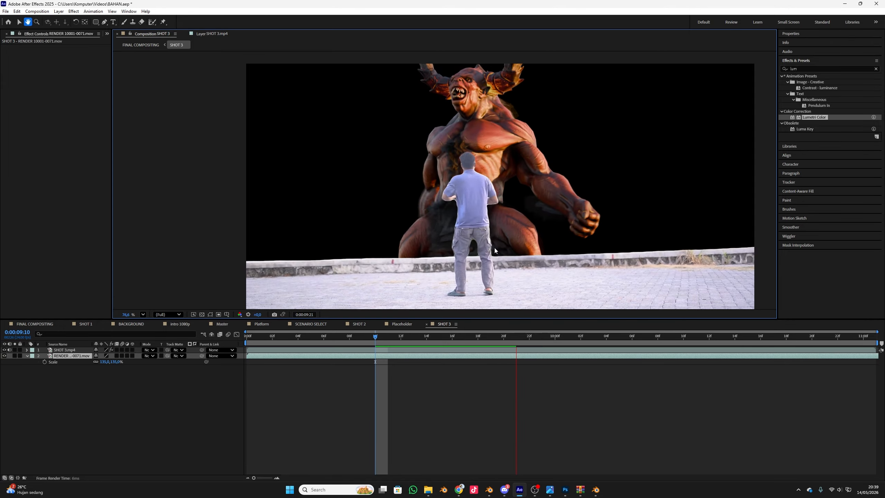
pyautogui.scroll(-2, 495, 247)
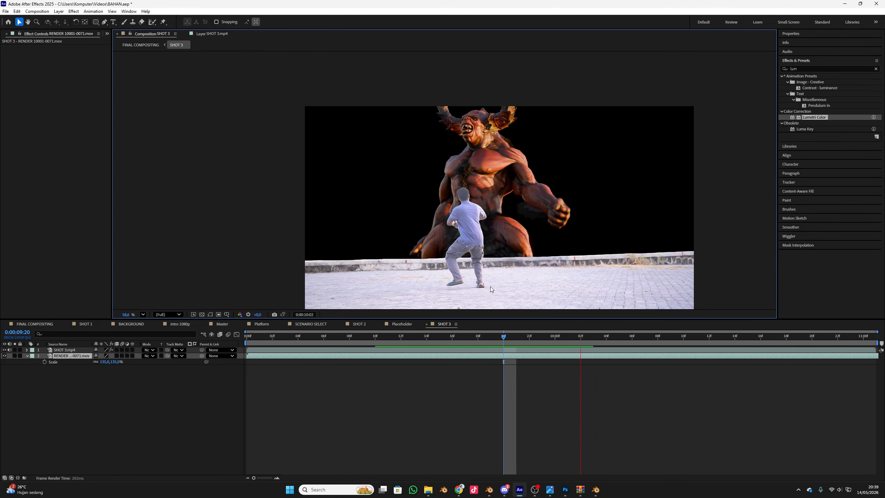
pyautogui.press('space')
pyautogui.click(343, 388)
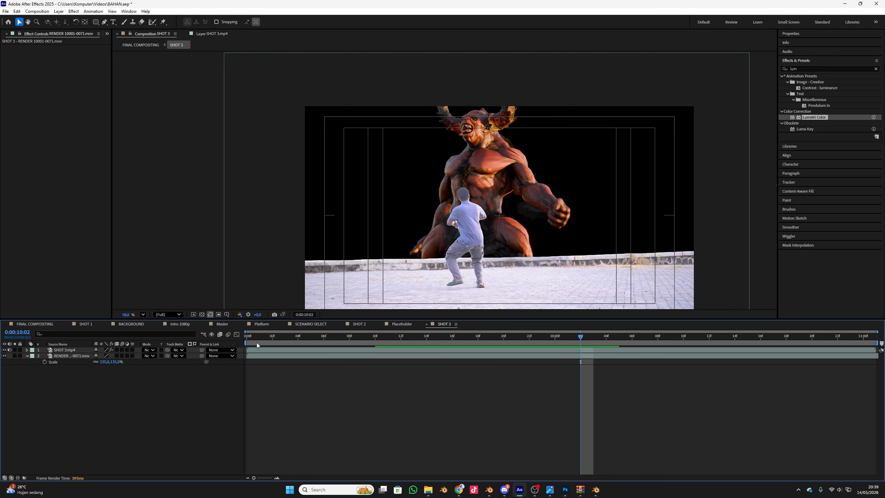
pyautogui.moveTo(257, 342); pyautogui.dragTo(248, 340)
pyautogui.press('space')
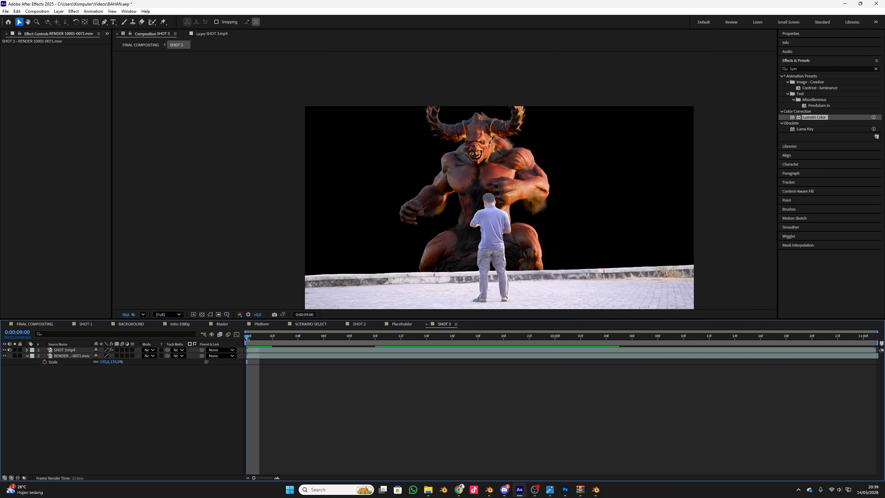
pyautogui.press('space')
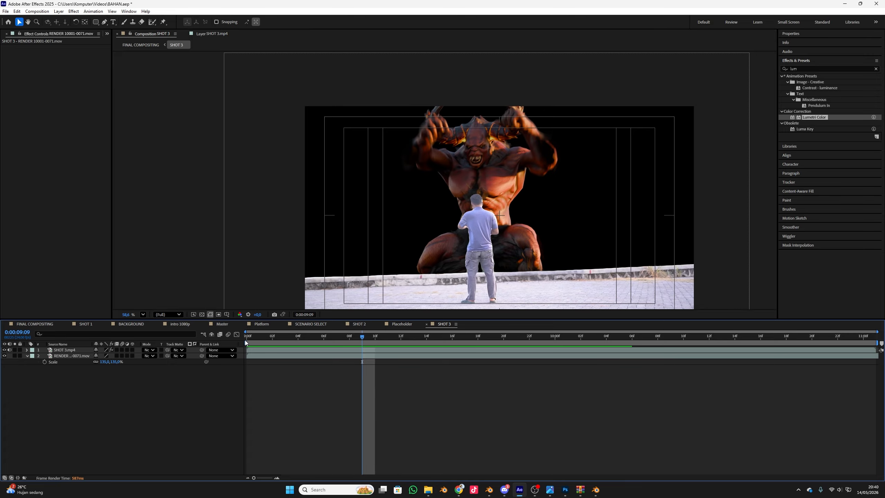
# Step: Set the SHOT 3 composition's preview resolution to Full and its magnification to Fit
pyautogui.scroll(-2, 499, 202)
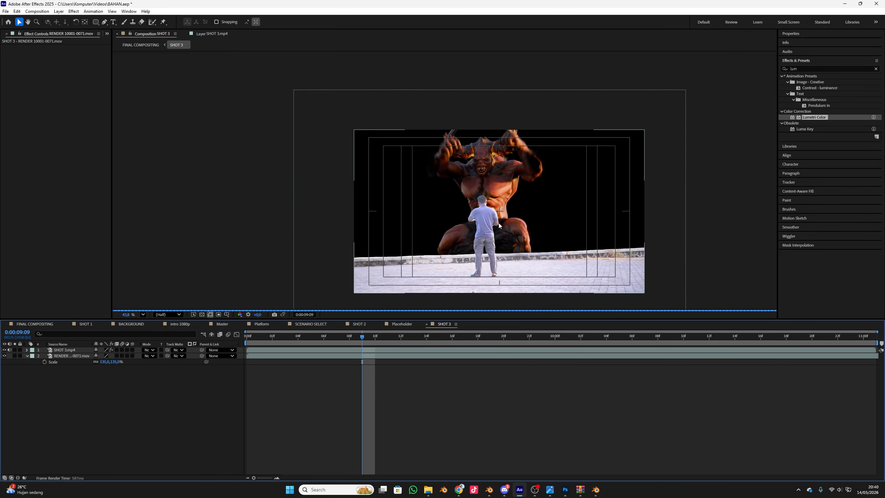
pyautogui.scroll(2, 499, 224)
pyautogui.moveTo(500, 235); pyautogui.dragTo(495, 236)
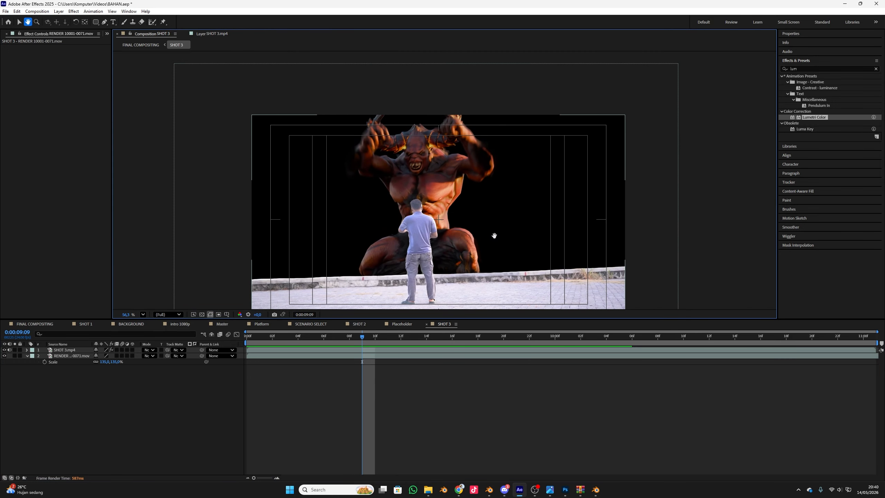
pyautogui.click(168, 315)
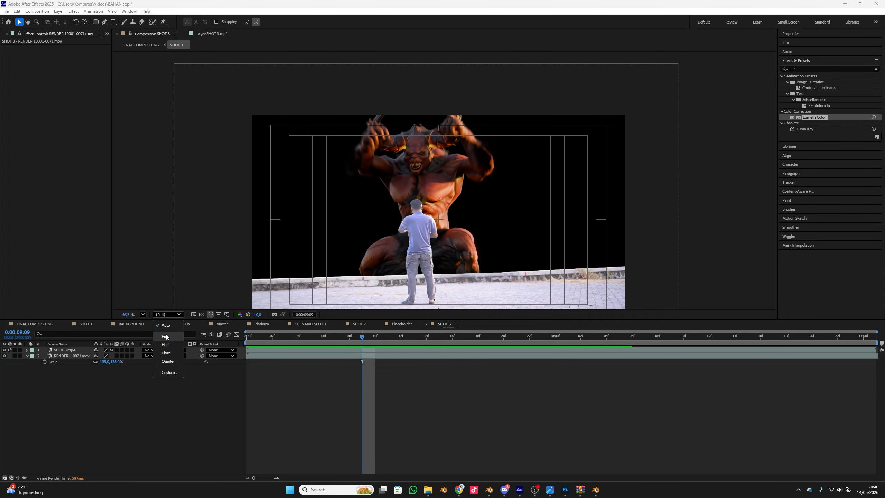
pyautogui.click(166, 337)
pyautogui.click(141, 314)
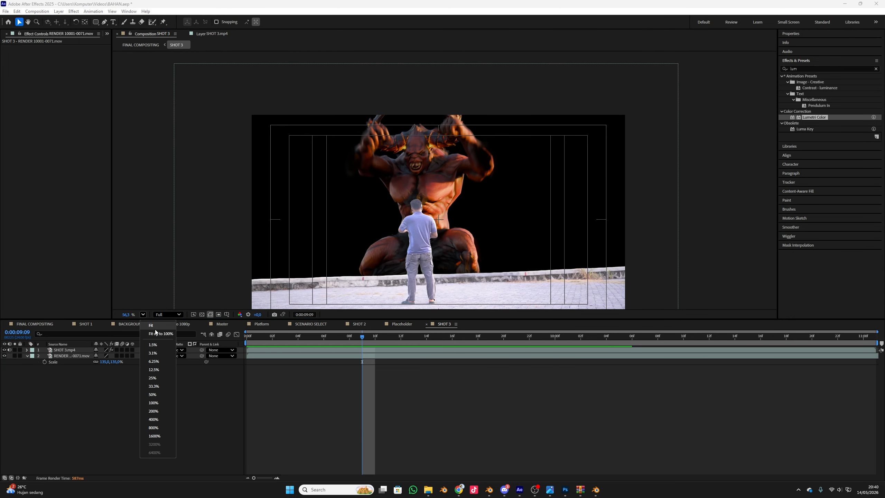
pyautogui.click(157, 327)
# Step: Try lowering the SHOT 3.mp4 layer to position 960, 721 and preview the composite from the first frame
pyautogui.click(72, 356)
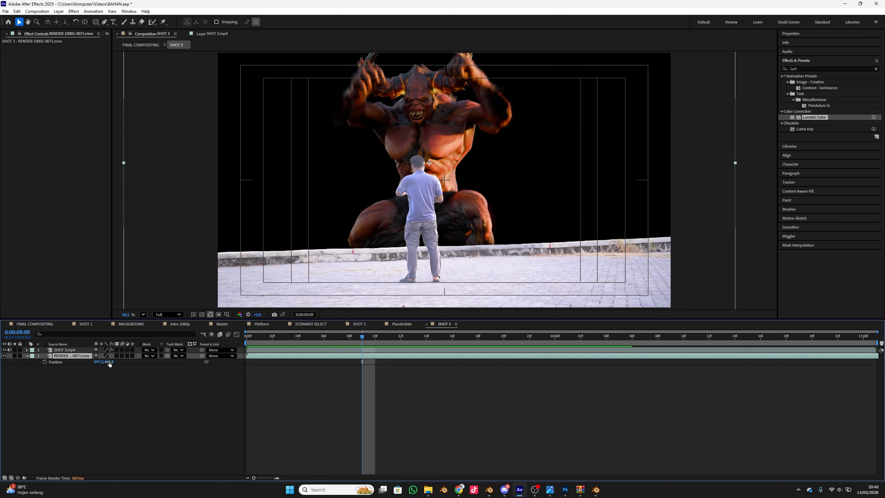
pyautogui.hotkey('ctrl', 'Up')
pyautogui.press('p')
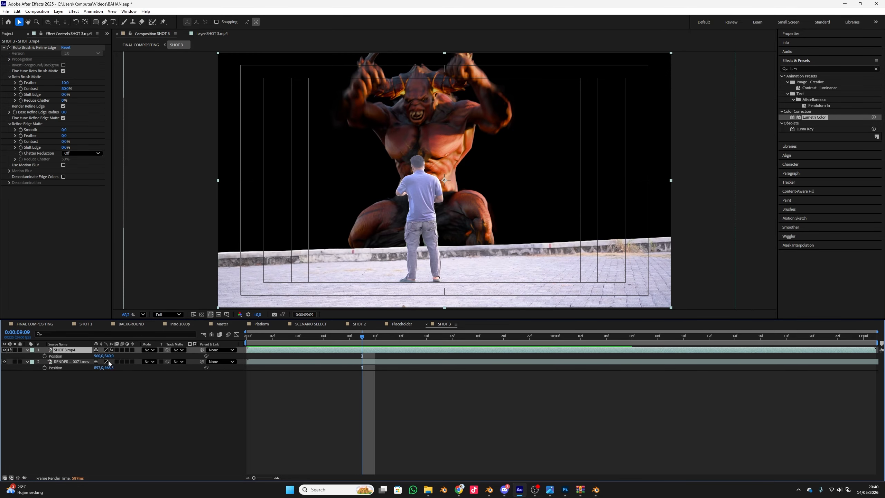
pyautogui.moveTo(110, 356); pyautogui.dragTo(223, 358)
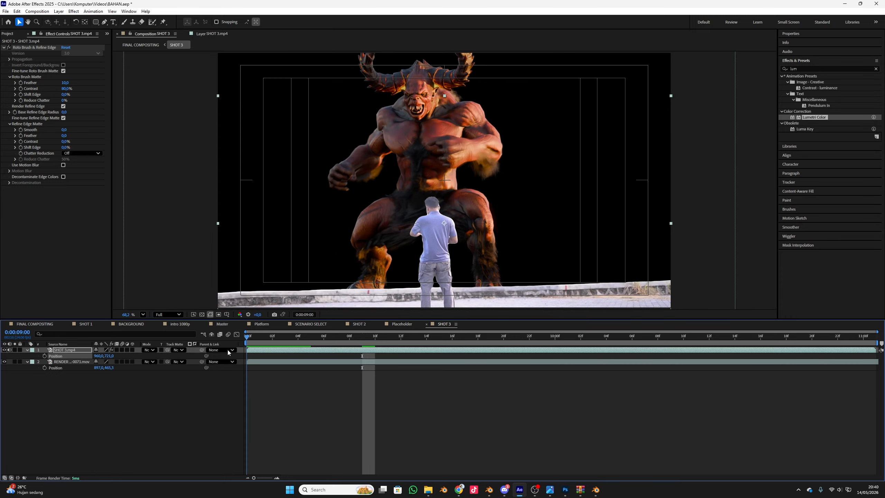
pyautogui.press('space')
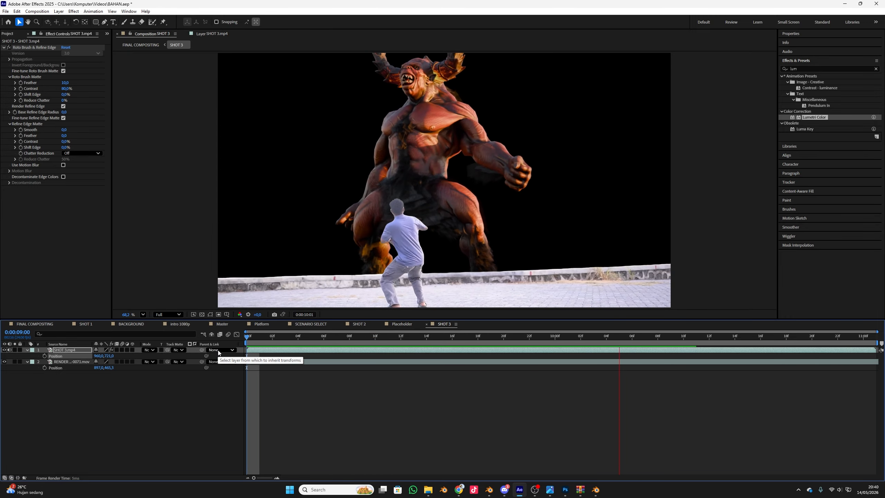
pyautogui.press('space')
# Step: Delete the 3D Camera Tracker from SHOT 3.mp4 and make a duplicate of the layer without Roto Brush & Refine Edge
pyautogui.click(67, 350)
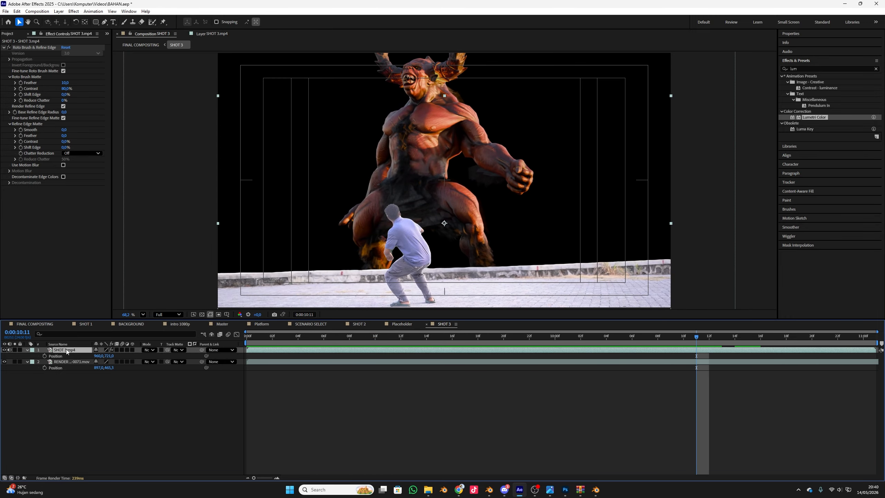
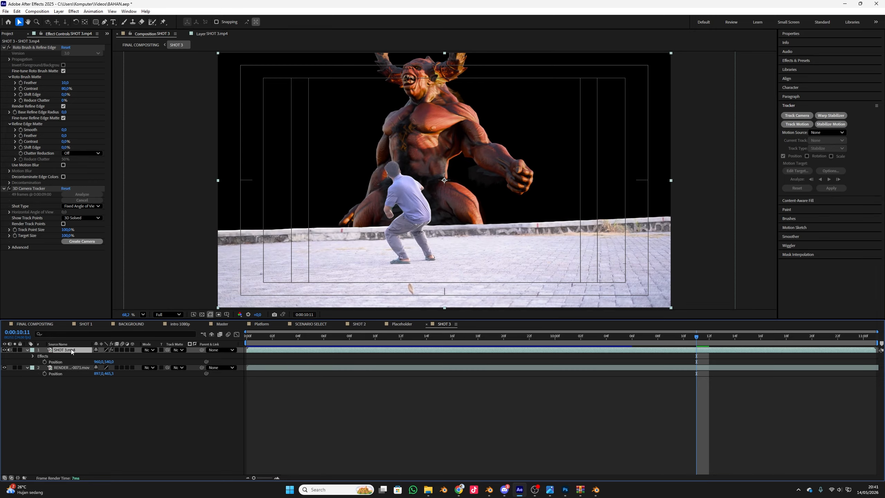
pyautogui.press('Delete')
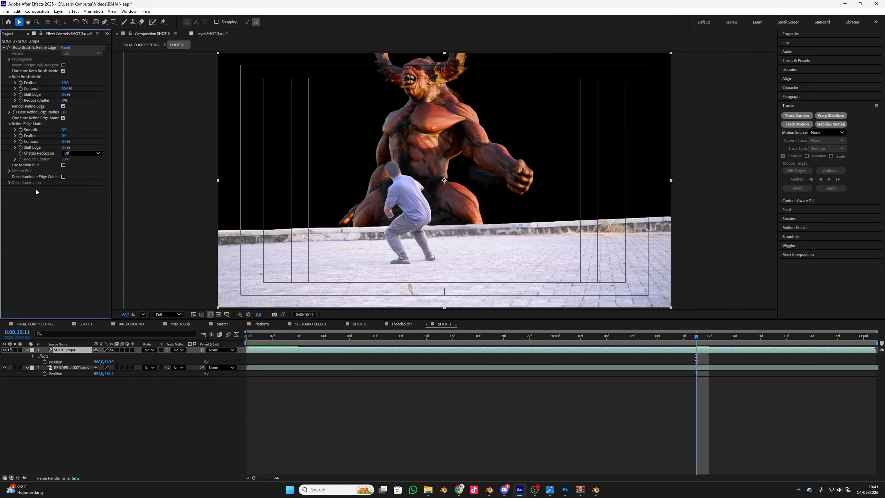
pyautogui.hotkey('ctrl', 'd')
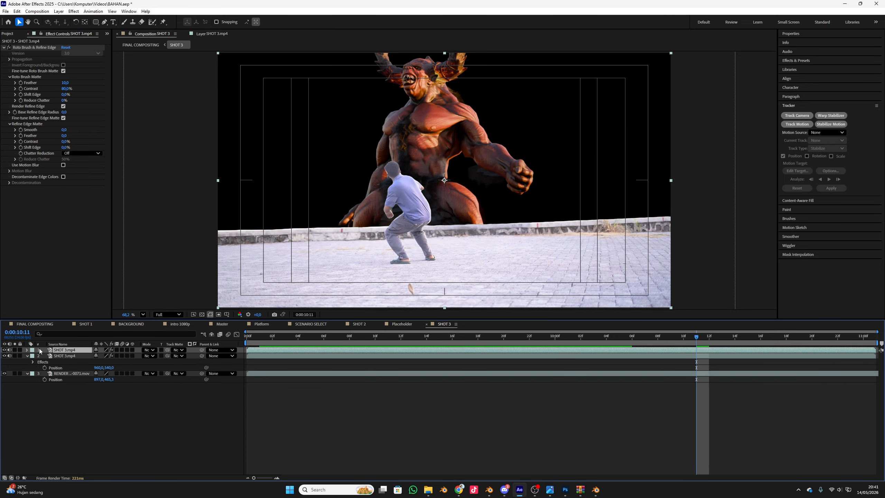
pyautogui.click(31, 46)
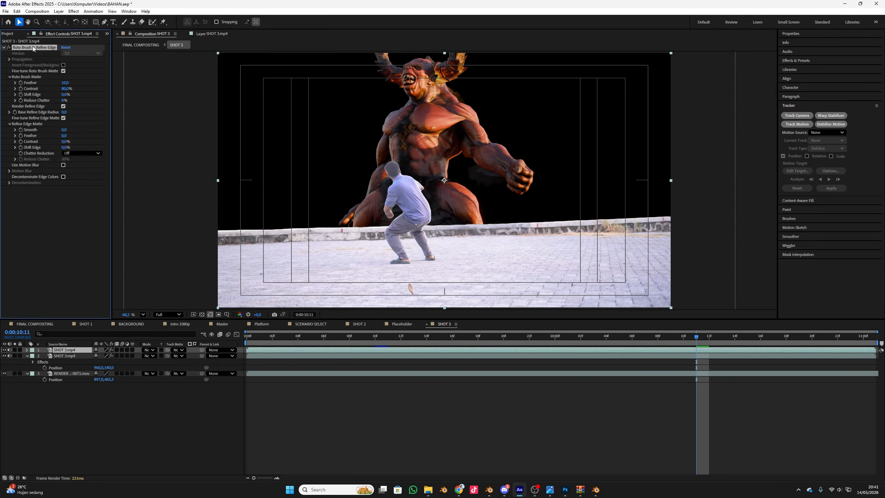
pyautogui.press('Delete')
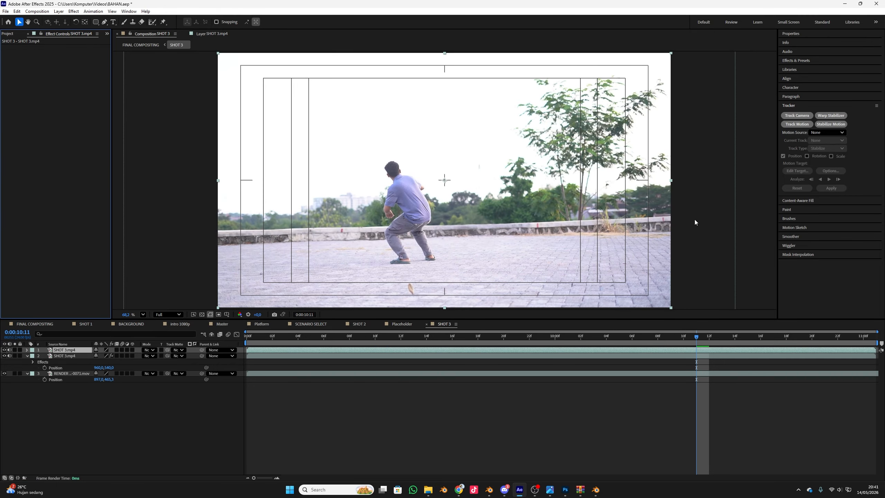
# Step: Camera-track the unmasked SHOT 3.mp4 duplicate and create a null and camera from a track point just above the wall
pyautogui.click(797, 116)
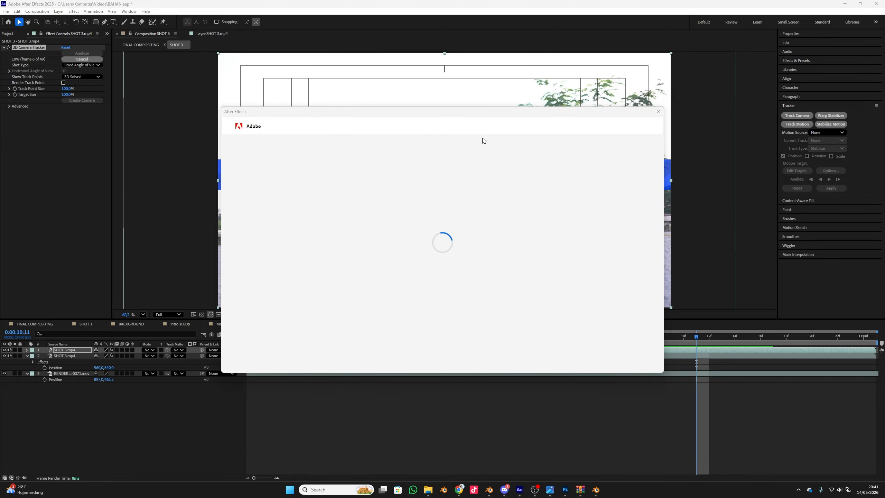
pyautogui.click(659, 111)
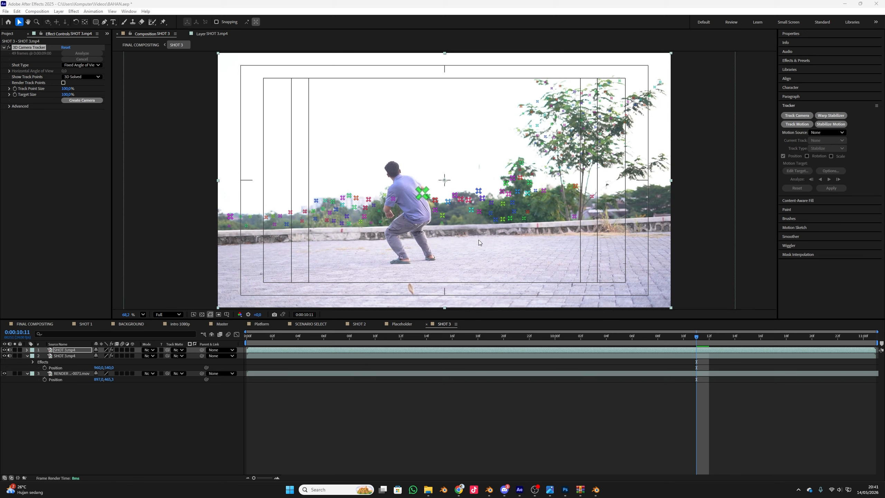
pyautogui.moveTo(318, 340); pyautogui.dragTo(466, 343)
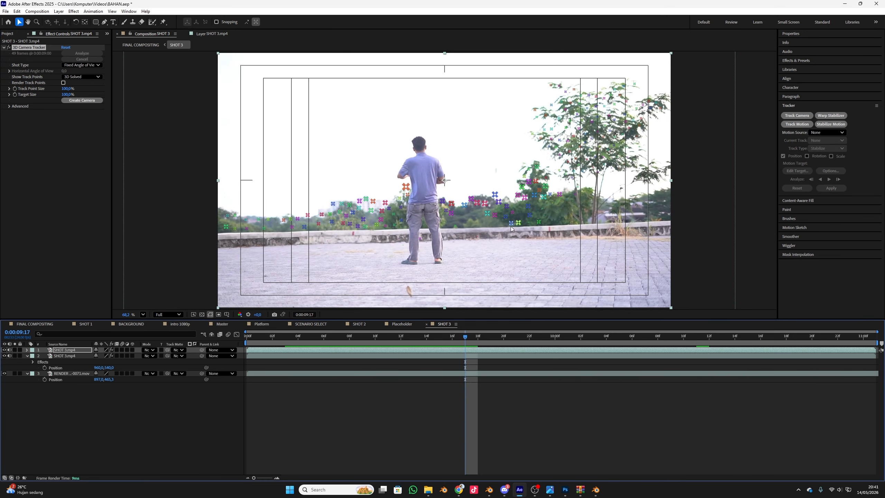
pyautogui.rightClick(510, 214)
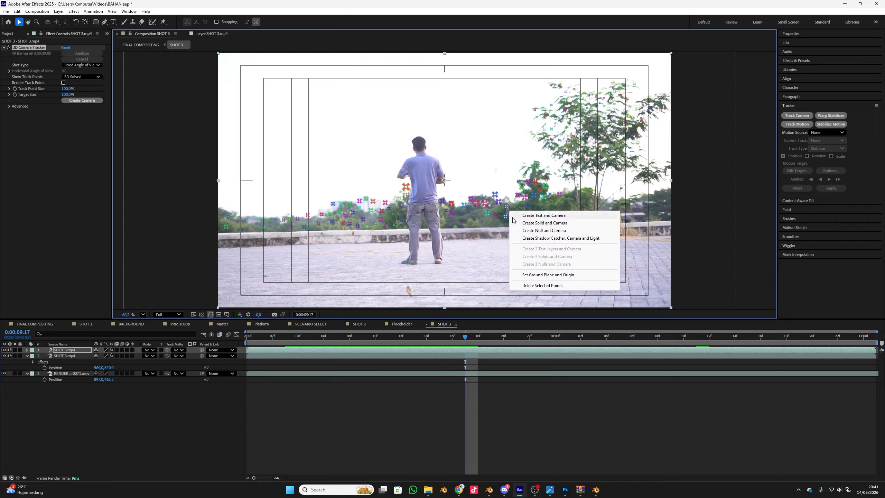
pyautogui.click(546, 231)
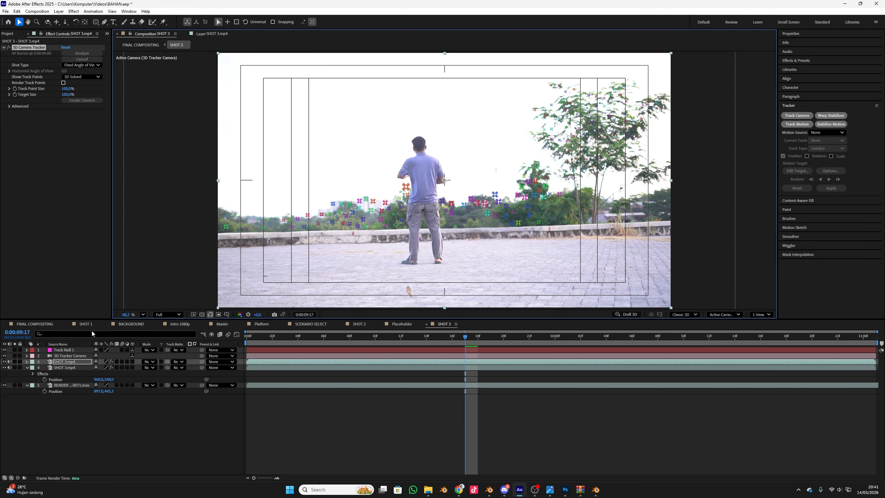
# Step: Hide the tracked SHOT 3.mp4 duplicate and turn the monster render into a 3D layer
pyautogui.click(4, 362)
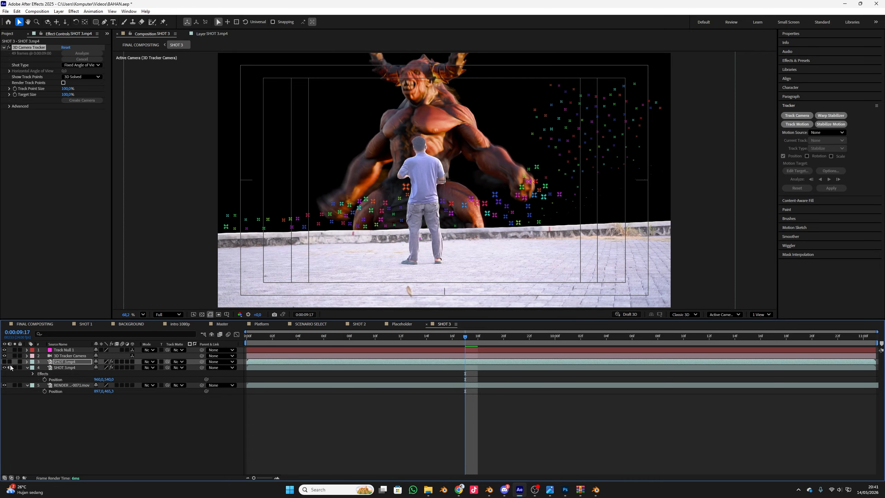
pyautogui.click(57, 387)
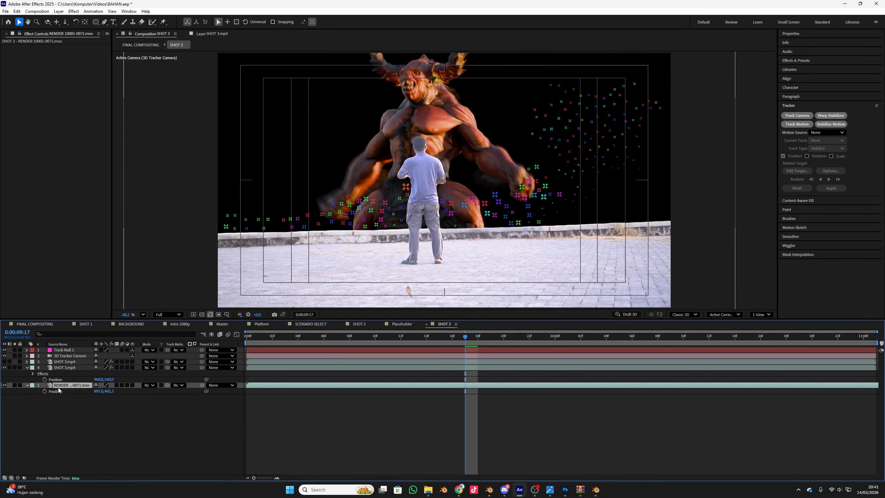
pyautogui.click(133, 385)
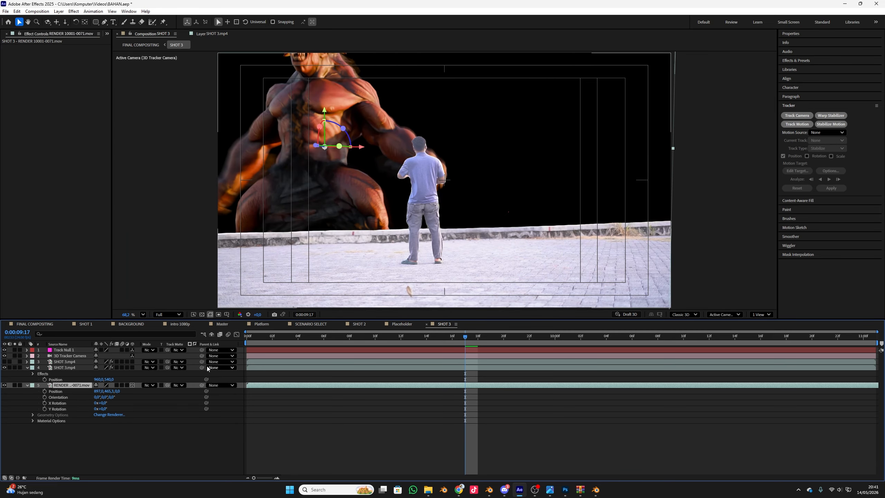
# Step: Move the monster render sideways along its X axis to stand behind the man, and preview the shot
pyautogui.moveTo(361, 151); pyautogui.dragTo(432, 160)
pyautogui.press('space')
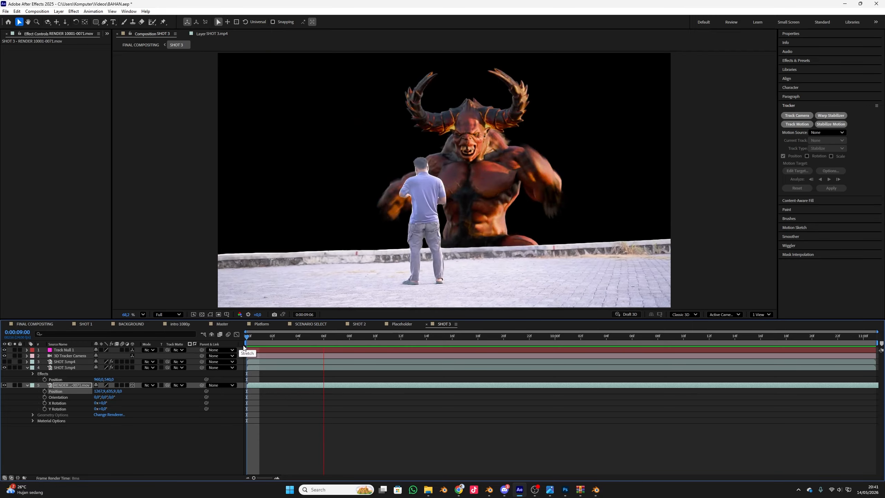
pyautogui.press('space')
# Step: Create a new track null from a point above the treeline beside the man, and delete the earlier Track Null 1
pyautogui.click(66, 364)
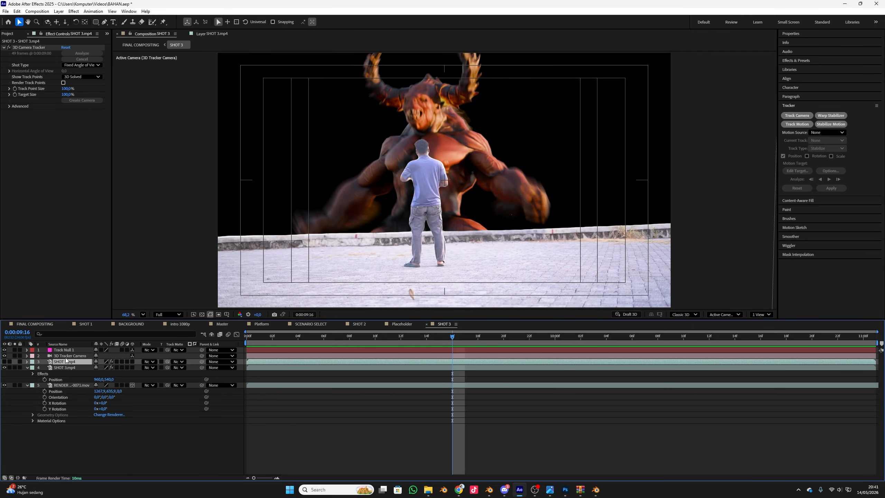
pyautogui.click(66, 357)
pyautogui.click(67, 362)
pyautogui.click(32, 46)
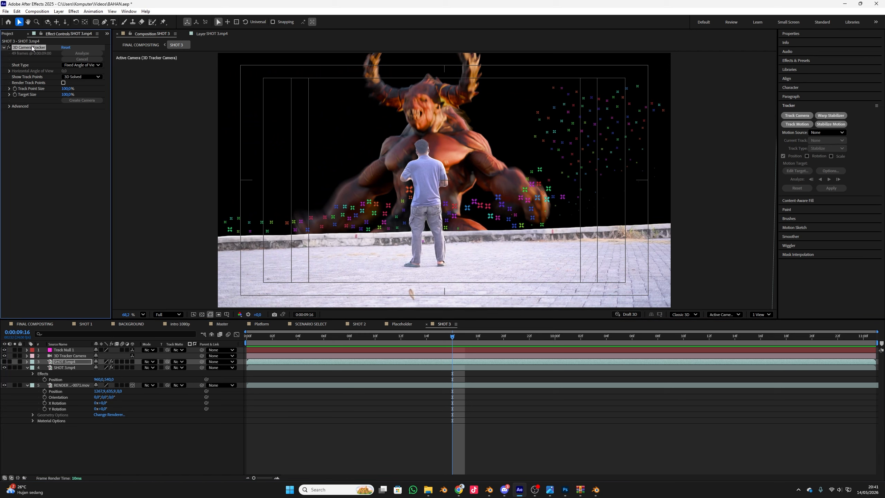
pyautogui.moveTo(519, 234)
pyautogui.mouseDown()
pyautogui.moveTo(548, 137)
pyautogui.moveTo(514, 235)
pyautogui.mouseUp()
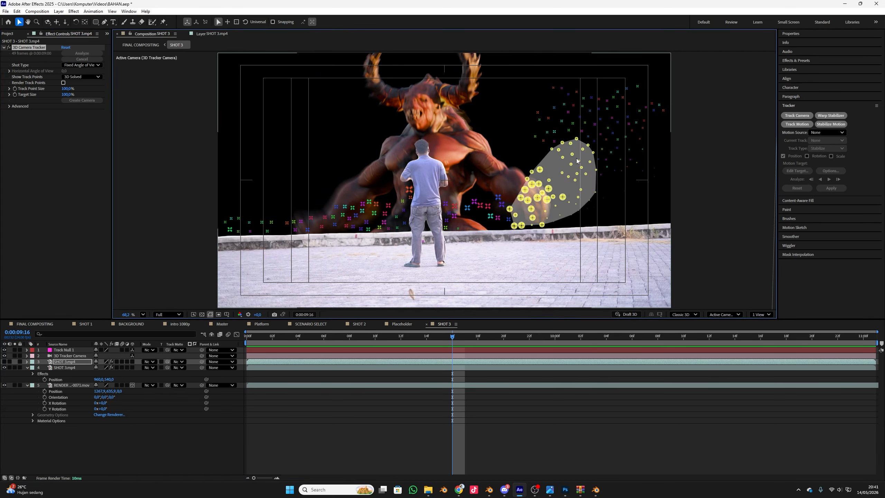
pyautogui.click(5, 362)
pyautogui.click(518, 199)
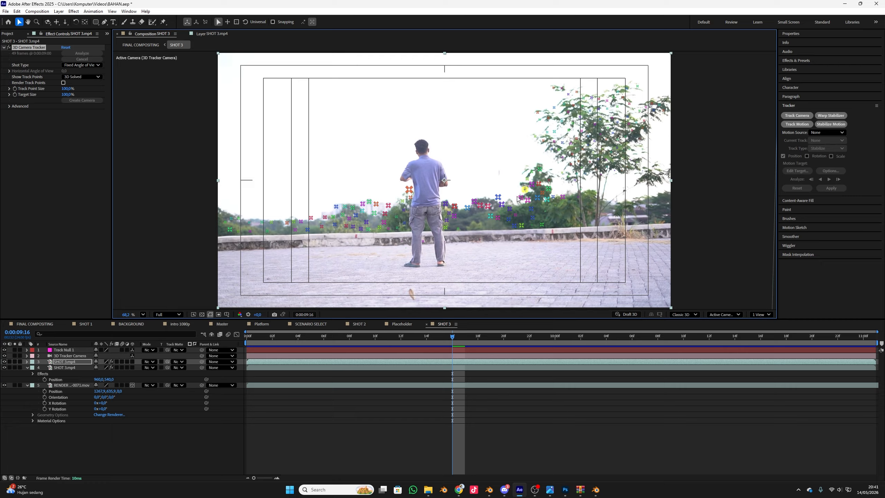
pyautogui.rightClick(498, 200)
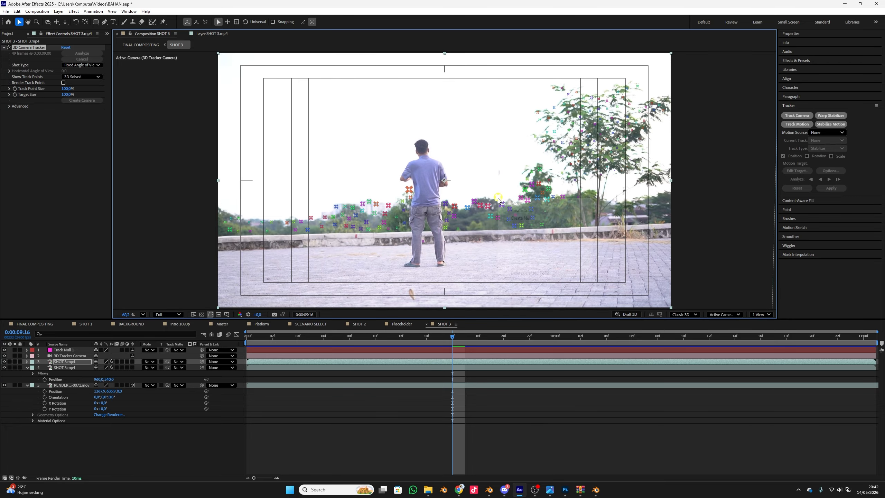
pyautogui.click(522, 219)
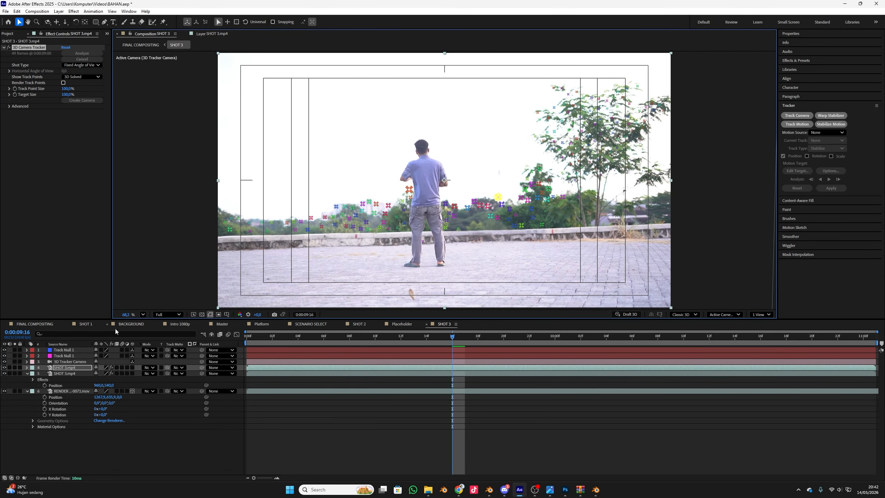
pyautogui.click(73, 356)
pyautogui.press('Delete')
# Step: Hide the unmasked SHOT 3.mp4 duplicate and copy the track null's Position onto the monster render
pyautogui.click(64, 350)
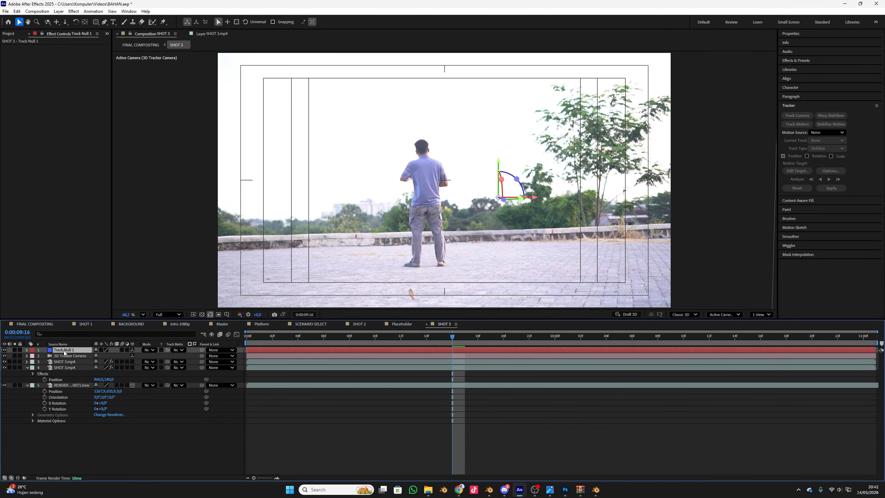
pyautogui.press('p')
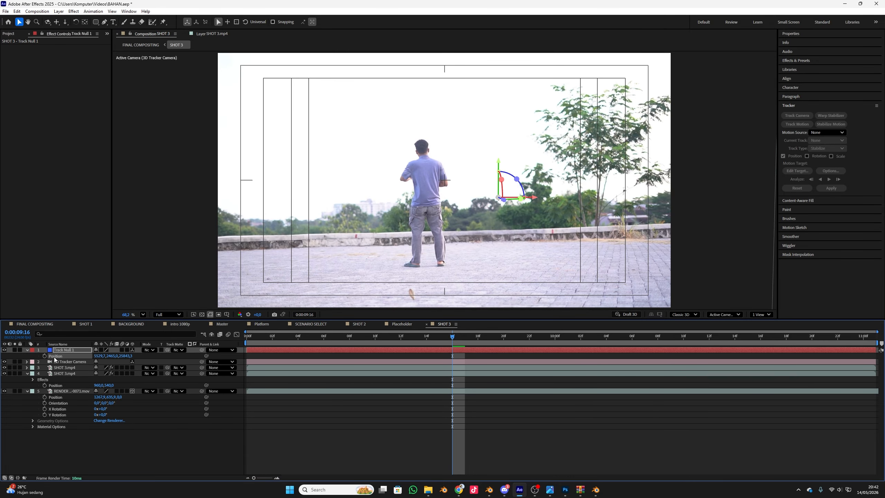
pyautogui.click(5, 368)
pyautogui.click(58, 391)
pyautogui.hotkey('ctrl', 'v')
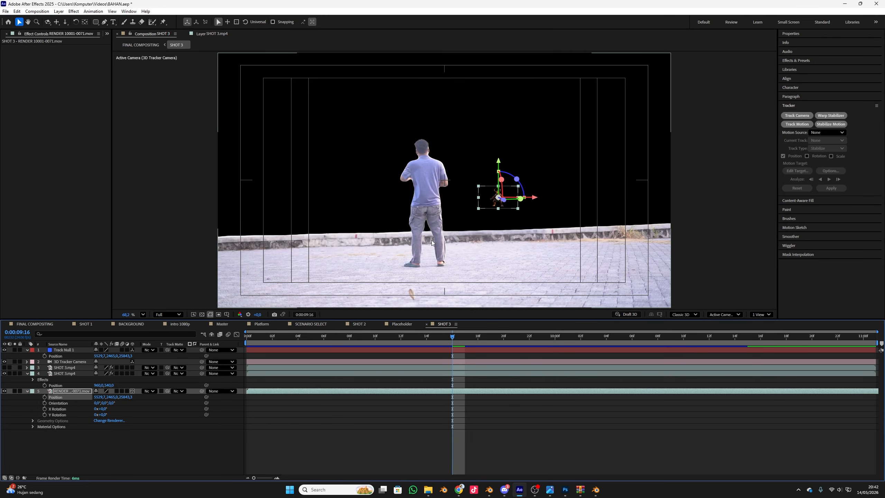
# Step: Scale the monster render up to 2382% so it towers behind the wall, and preview the tracked shot
pyautogui.moveTo(333, 338); pyautogui.dragTo(405, 346)
pyautogui.press('s')
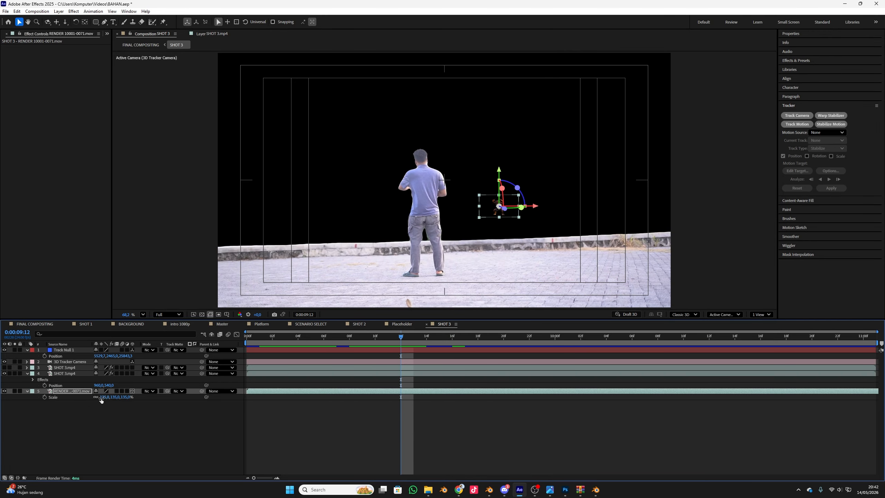
pyautogui.moveTo(101, 400); pyautogui.dragTo(883, 405)
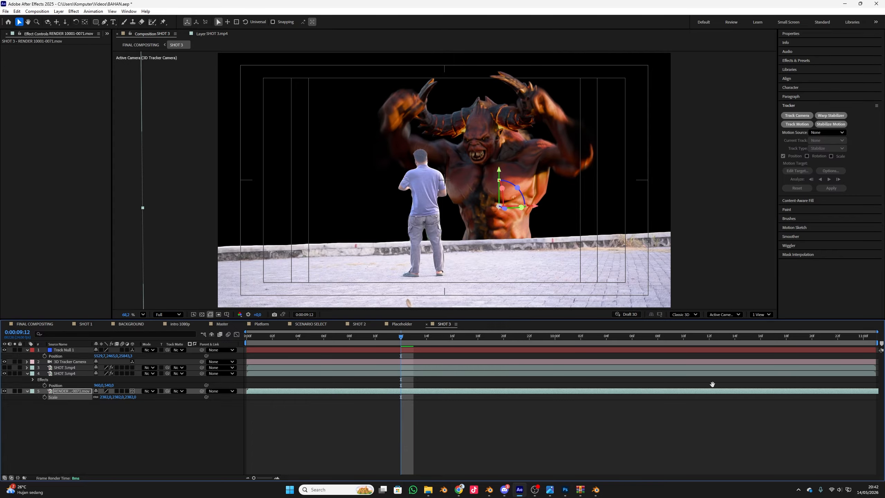
pyautogui.press('space')
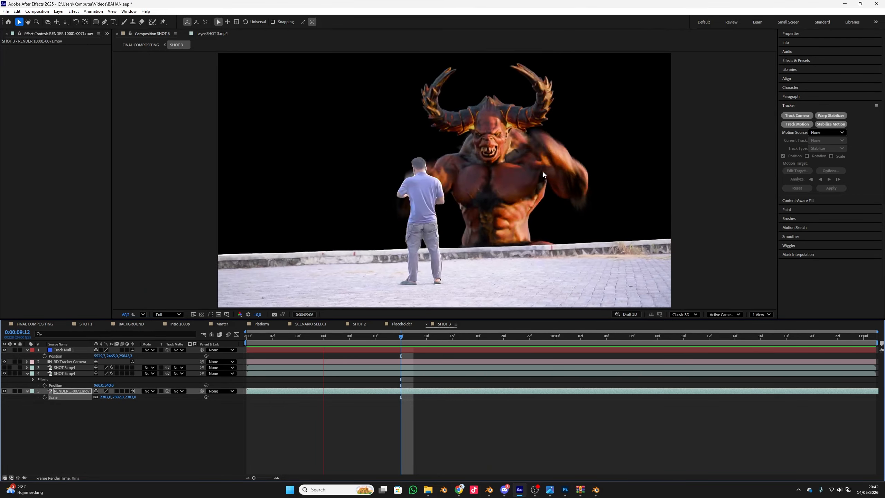
# Step: Preview the enlarged monster render behind the man in SHOT 3
pyautogui.press('space')
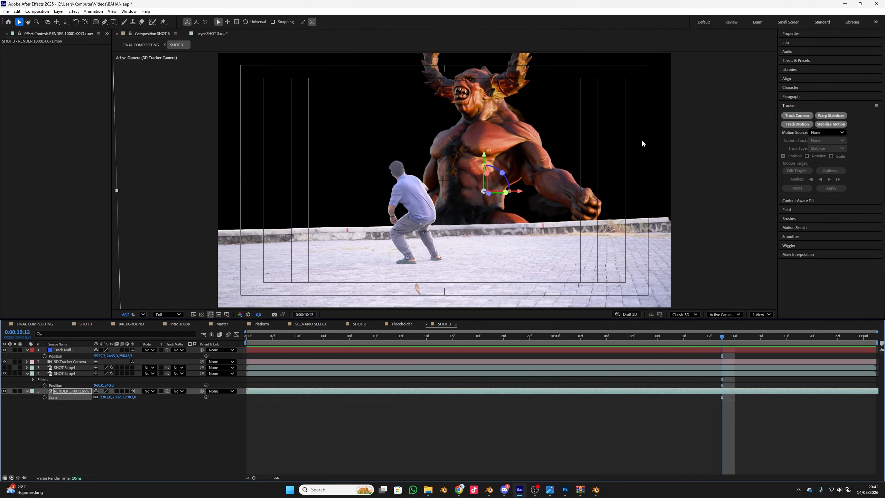
pyautogui.press('space')
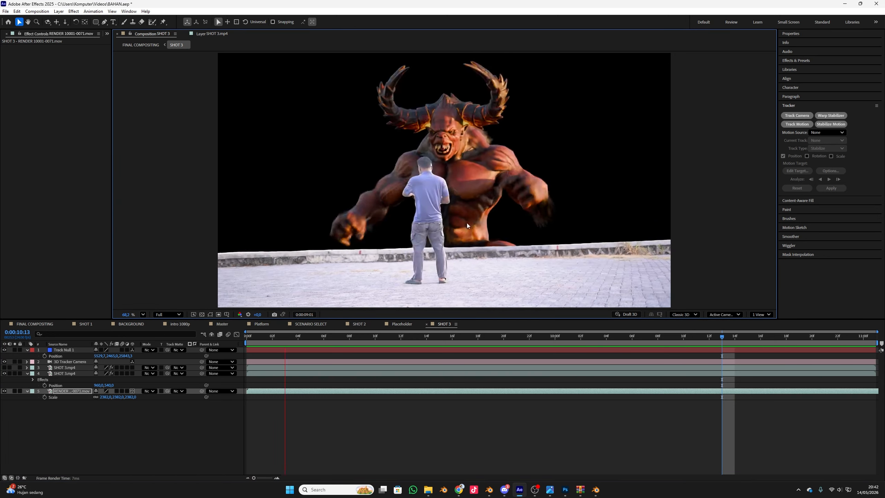
pyautogui.press('space')
# Step: Lower the roto-brushed SHOT 3.mp4 layer to a Y position of 721 and preview the shot
pyautogui.click(55, 368)
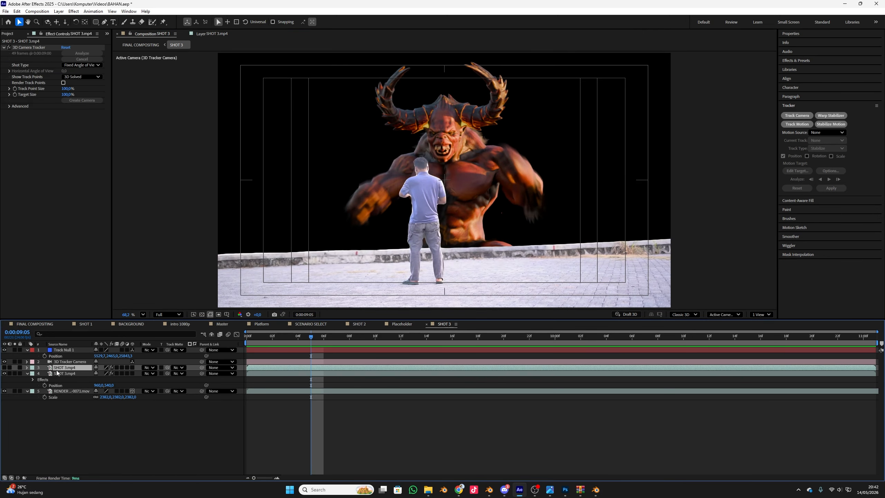
pyautogui.click(55, 374)
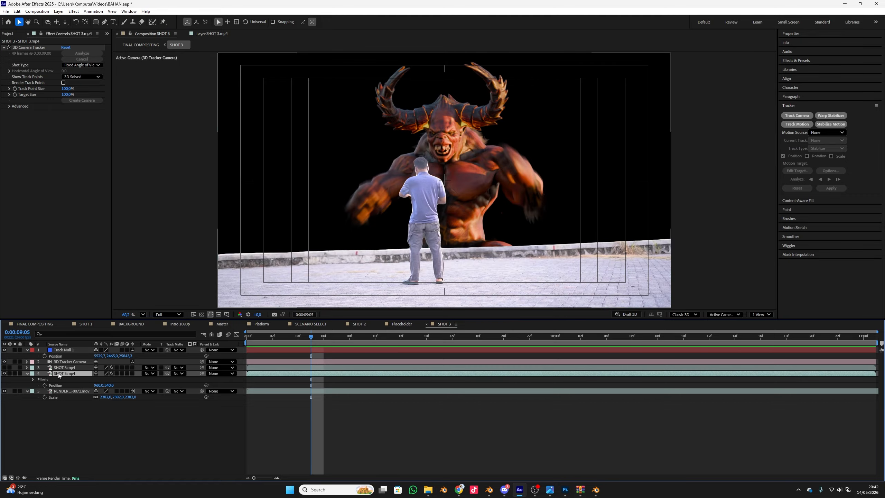
pyautogui.press('u')
pyautogui.press('p')
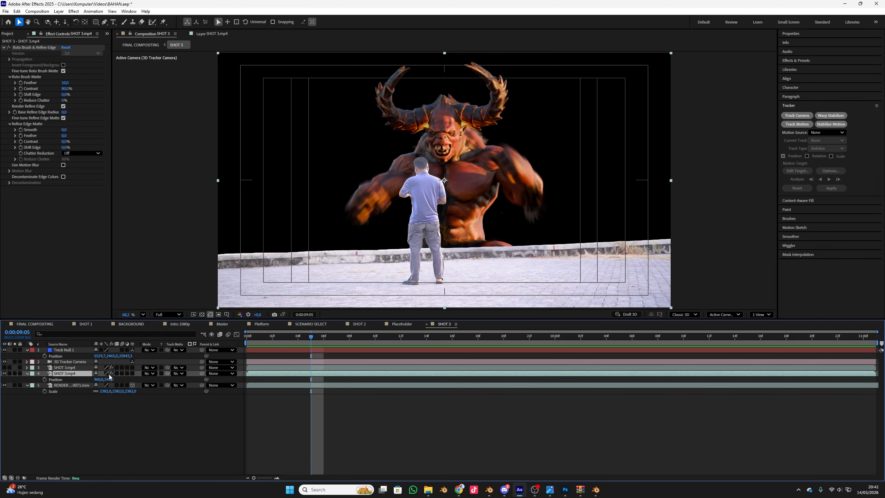
pyautogui.moveTo(109, 380); pyautogui.dragTo(134, 377)
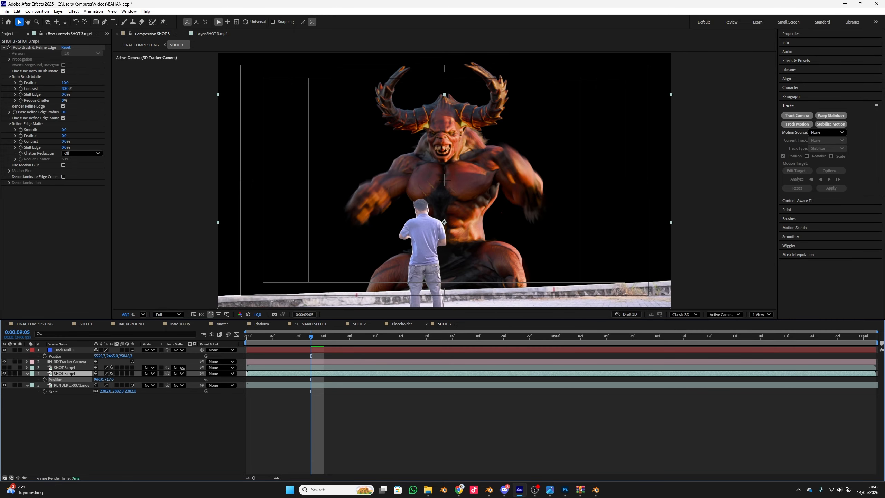
pyautogui.press('Return')
pyautogui.press('space')
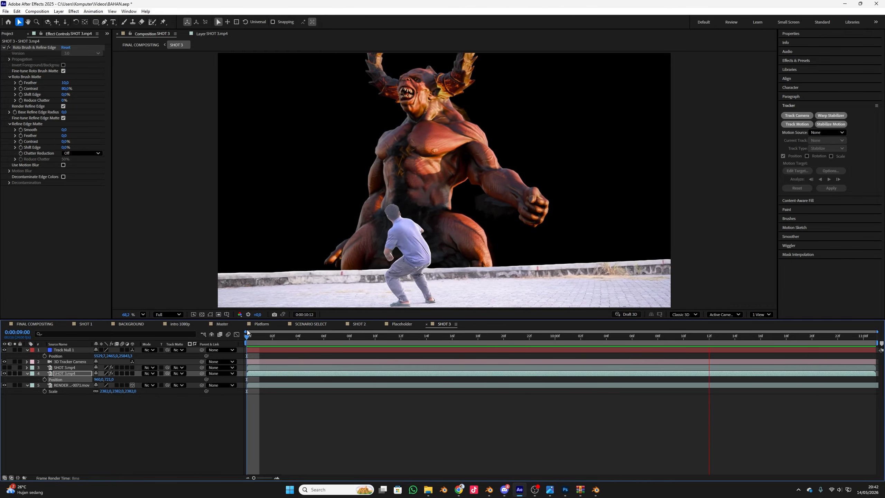
pyautogui.press('space')
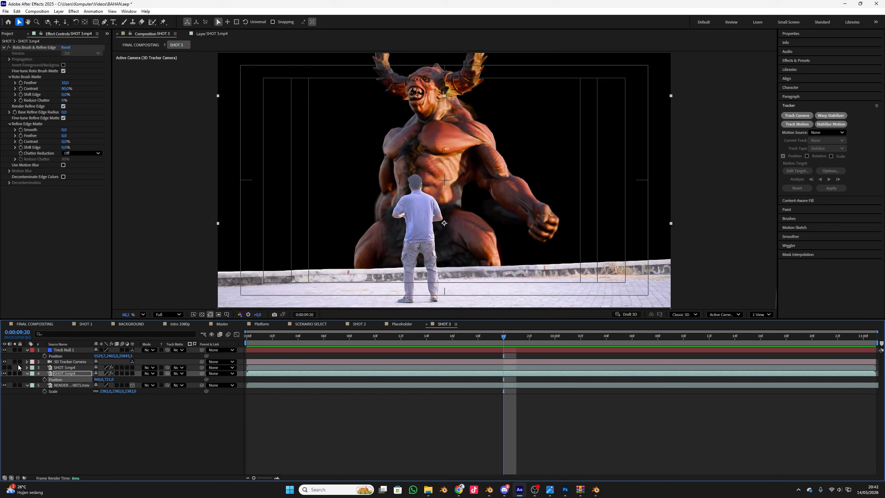
# Step: Look through the project's images and the BG and BACKGROUND Layers folders for suitable background material
pyautogui.click(70, 422)
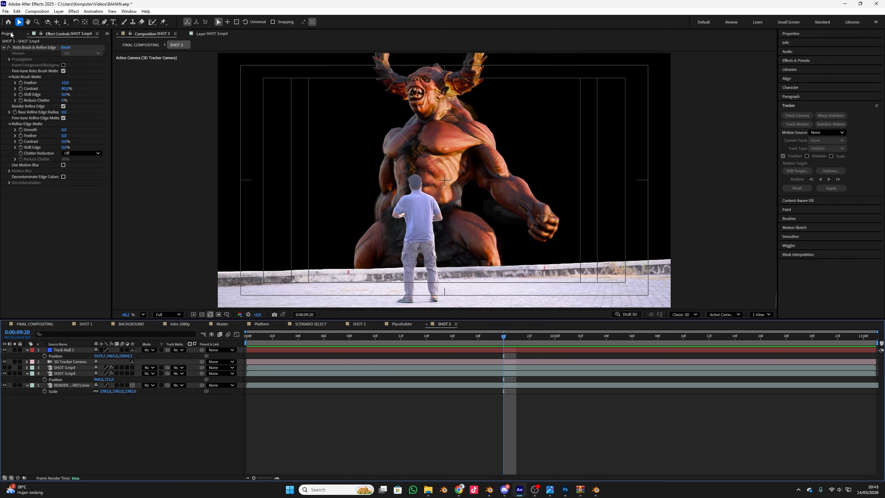
pyautogui.click(11, 34)
pyautogui.click(3, 141)
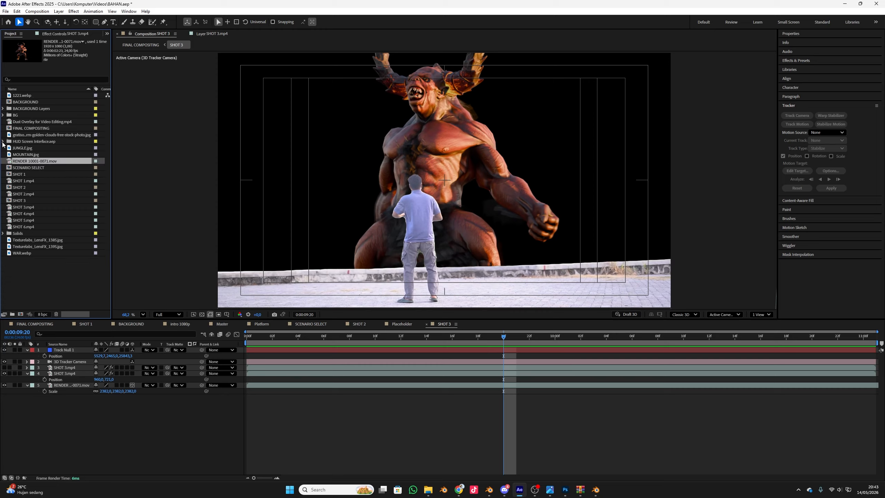
pyautogui.click(27, 98)
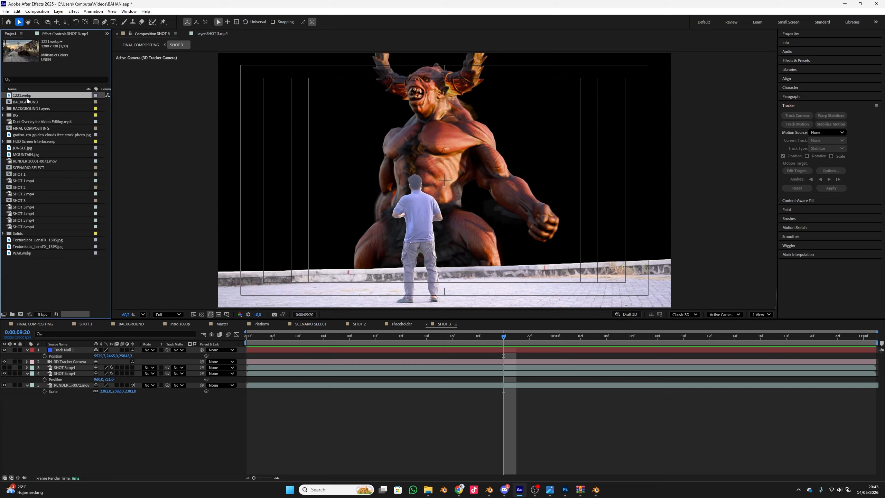
pyautogui.click(26, 247)
pyautogui.click(26, 253)
pyautogui.click(30, 241)
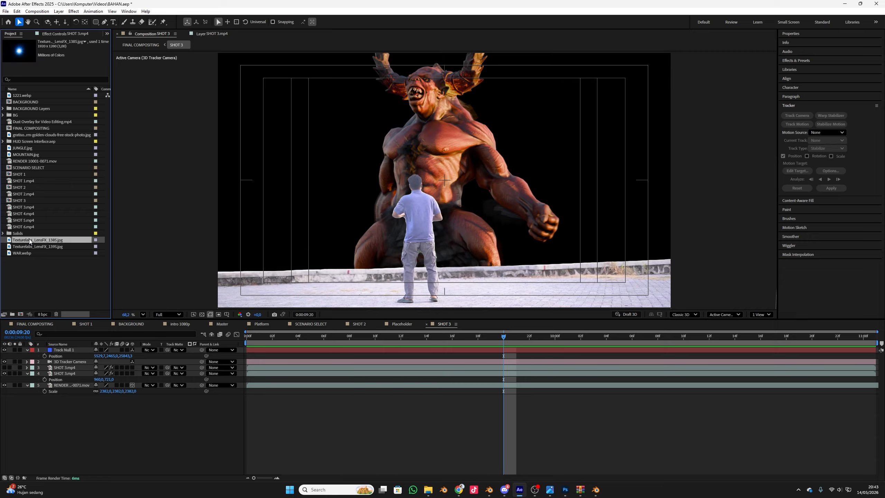
pyautogui.click(12, 148)
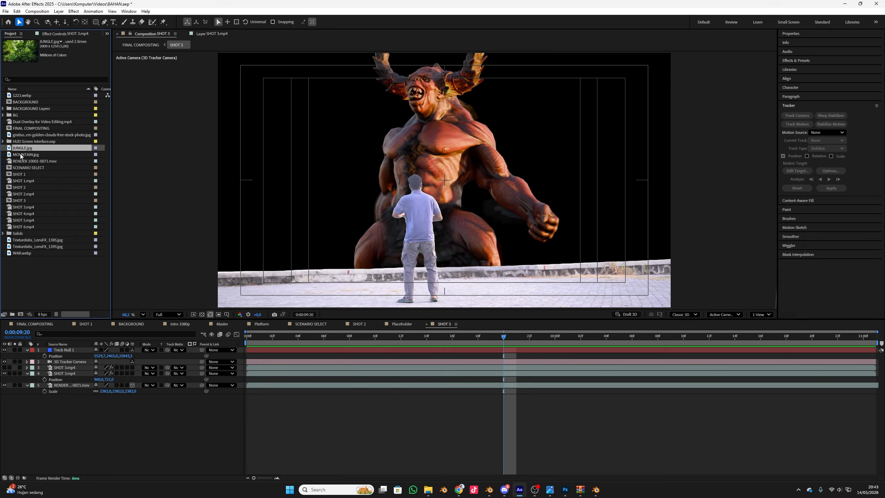
pyautogui.press('Down')
pyautogui.click(3, 115)
pyautogui.click(17, 121)
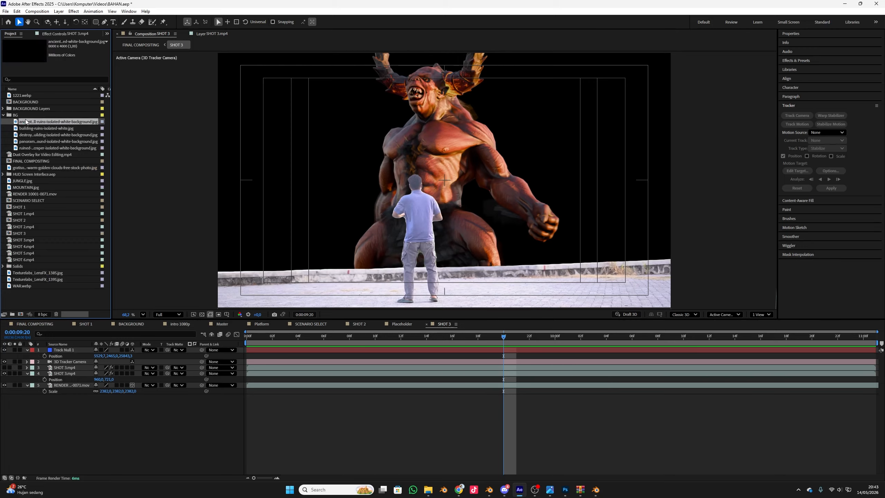
pyautogui.click(29, 128)
pyautogui.click(32, 135)
pyautogui.click(33, 143)
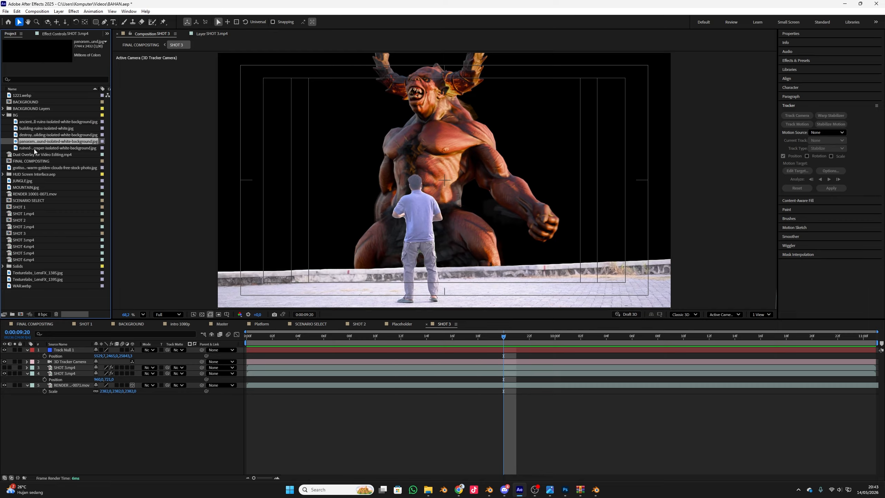
pyautogui.click(33, 148)
pyautogui.click(3, 109)
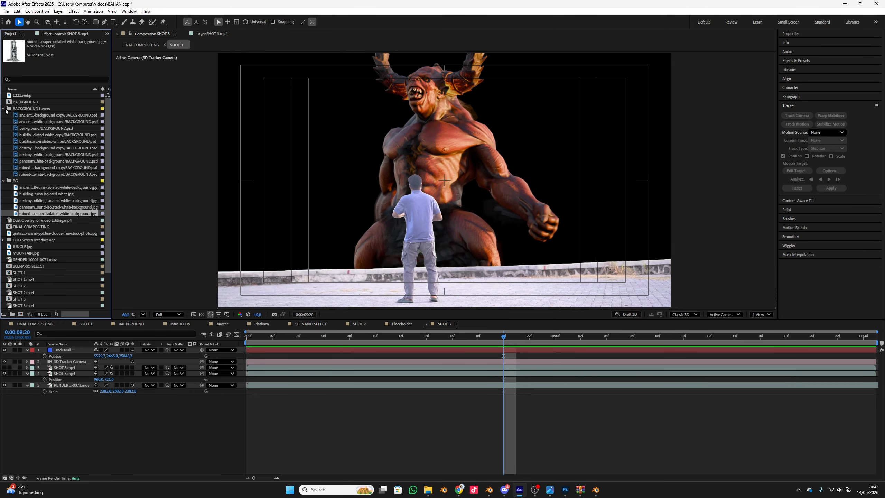
# Step: Add the golden clouds stock photo beneath the monster render as the sky, and preview the shot
pyautogui.click(45, 232)
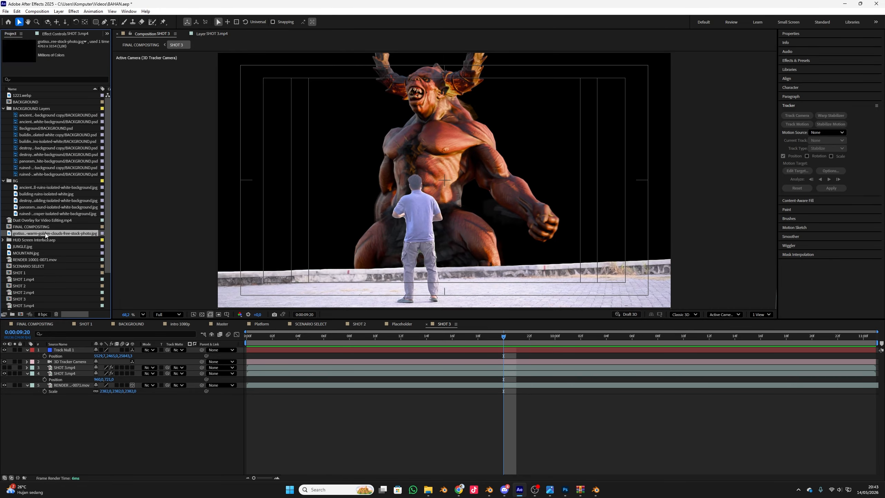
pyautogui.moveTo(45, 232); pyautogui.dragTo(126, 436)
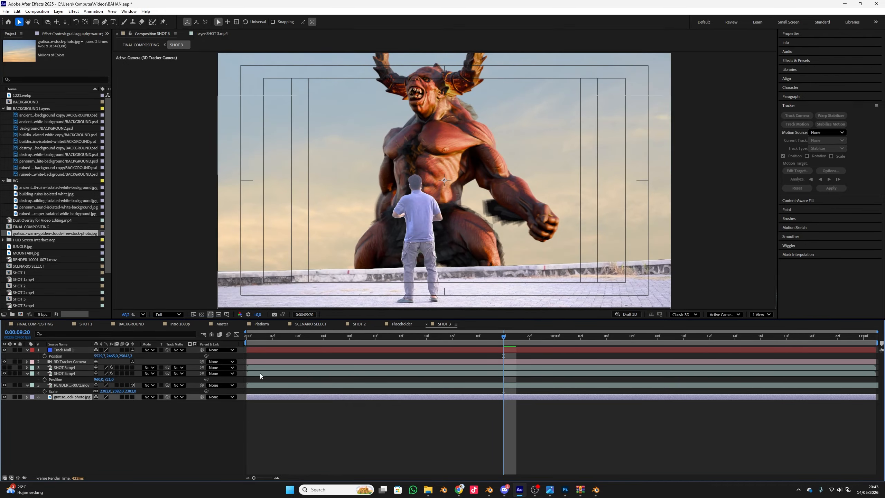
pyautogui.moveTo(260, 333); pyautogui.dragTo(293, 335)
pyautogui.press('space')
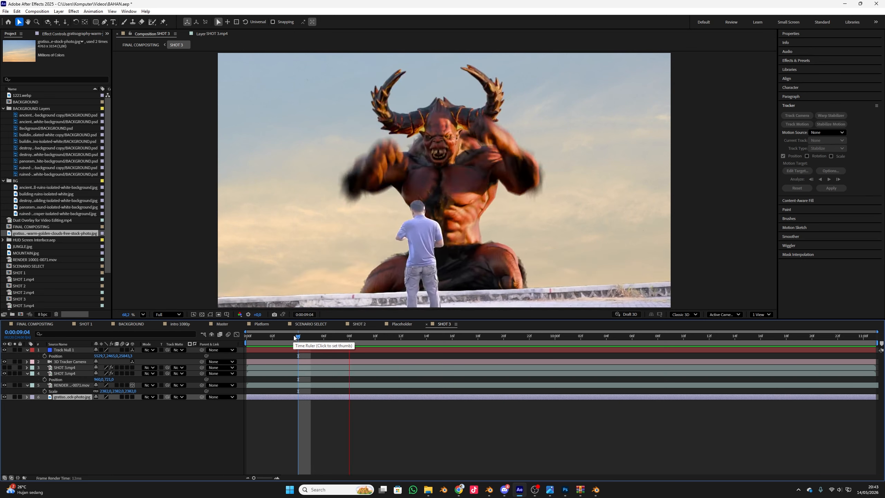
pyautogui.press('space')
# Step: Make the clouds photo a 3D layer, shift it sideways, scale it to 1488% behind the monster, and preview the shot
pyautogui.click(133, 397)
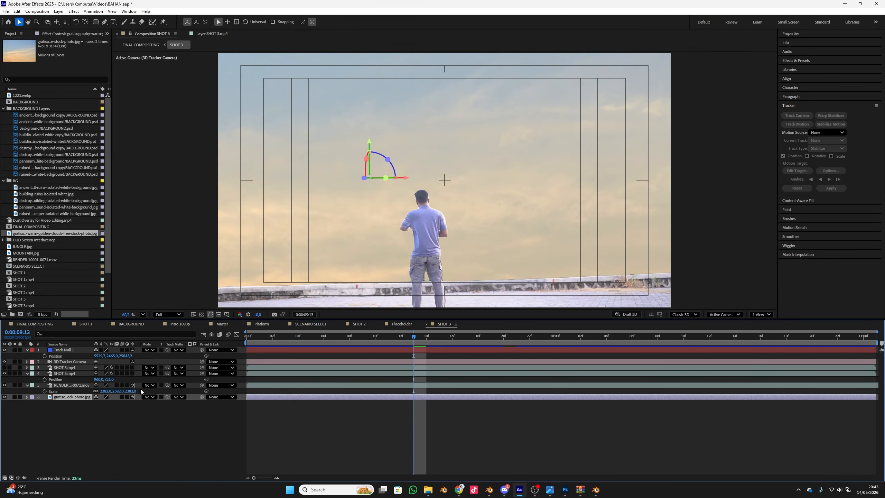
pyautogui.moveTo(385, 178); pyautogui.dragTo(434, 172)
pyautogui.press('s')
pyautogui.moveTo(105, 403); pyautogui.dragTo(551, 371)
pyautogui.press('space')
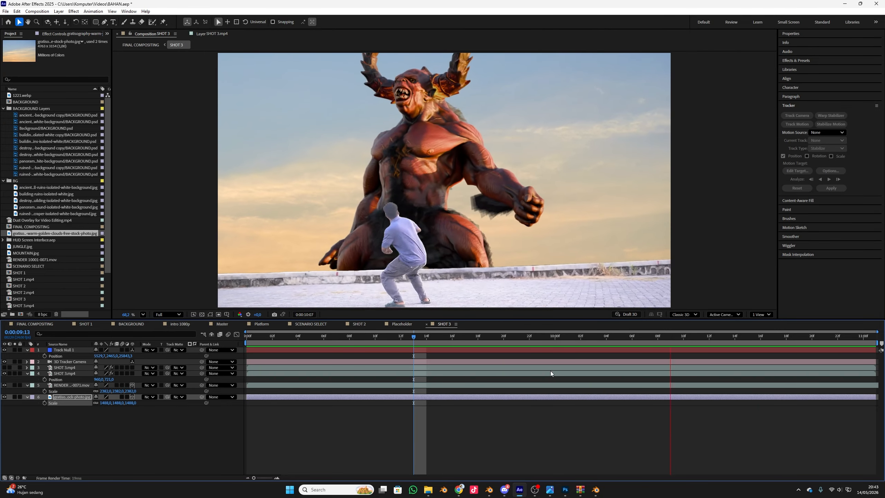
pyautogui.press('space')
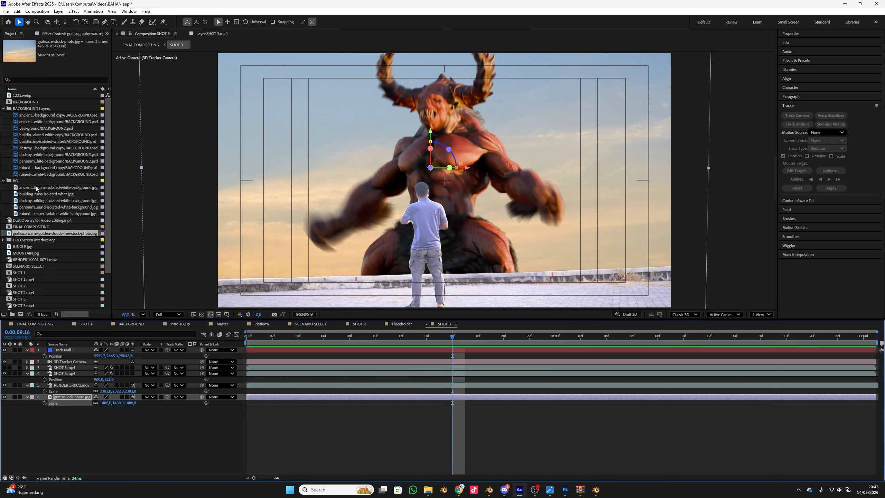
# Step: Examine the ruined-building images in the BG and BACKGROUND Layers folders
pyautogui.click(36, 187)
pyautogui.click(40, 198)
pyautogui.click(40, 194)
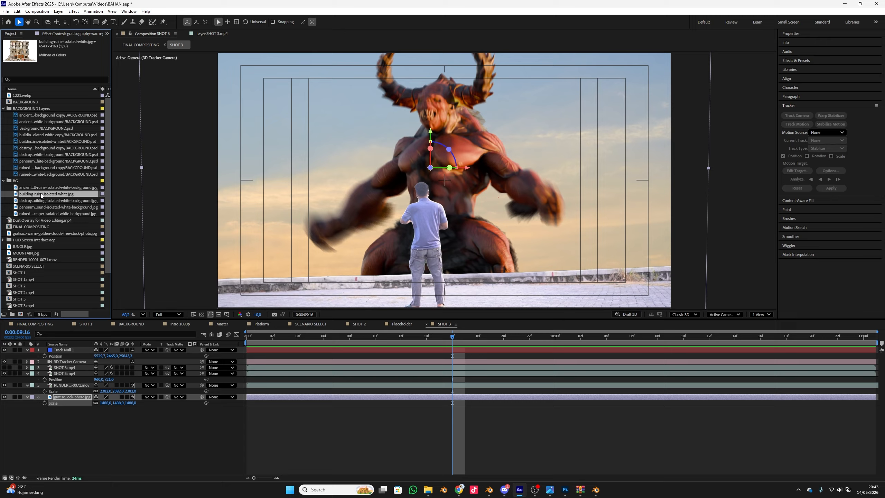
pyautogui.click(46, 173)
pyautogui.click(44, 168)
pyautogui.click(43, 156)
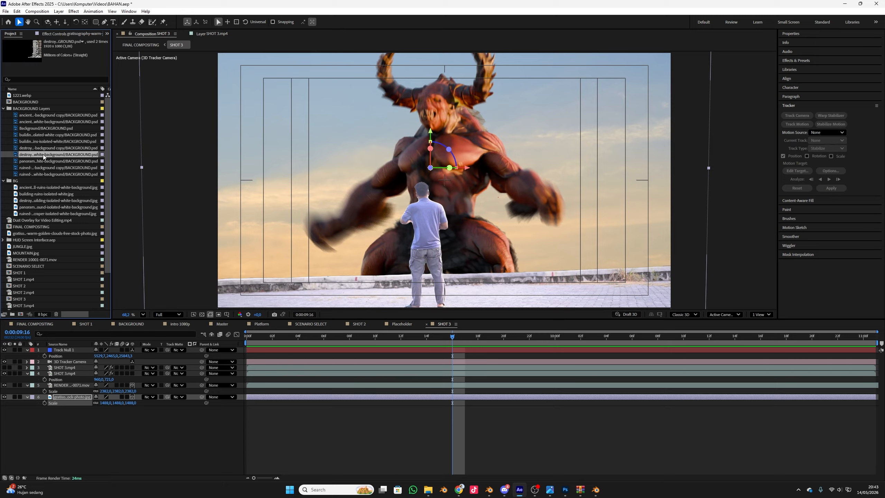
pyautogui.click(43, 148)
pyautogui.click(45, 142)
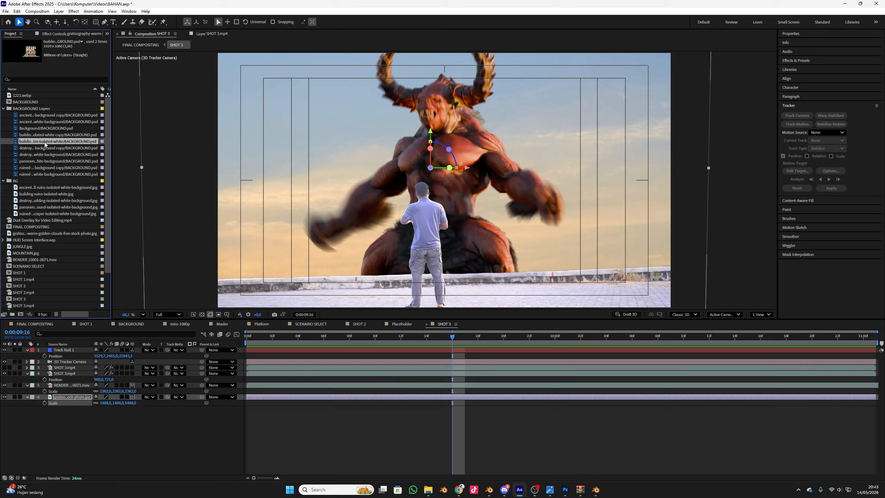
# Step: Add the destroyed building copy from BACKGROUND.psd above the clouds, make it 3D, and move it along X to just beside the man
pyautogui.moveTo(45, 148); pyautogui.dragTo(146, 435)
pyautogui.moveTo(76, 411); pyautogui.dragTo(75, 395)
pyautogui.click(132, 397)
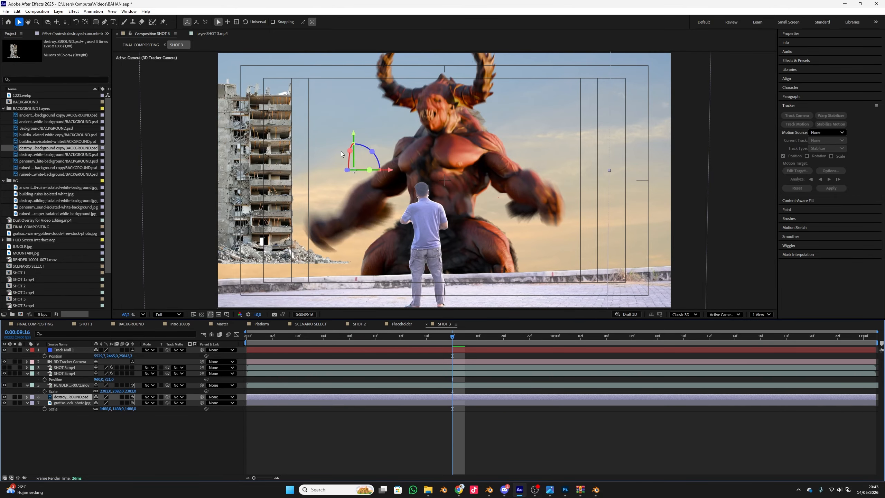
pyautogui.moveTo(390, 171); pyautogui.dragTo(497, 171)
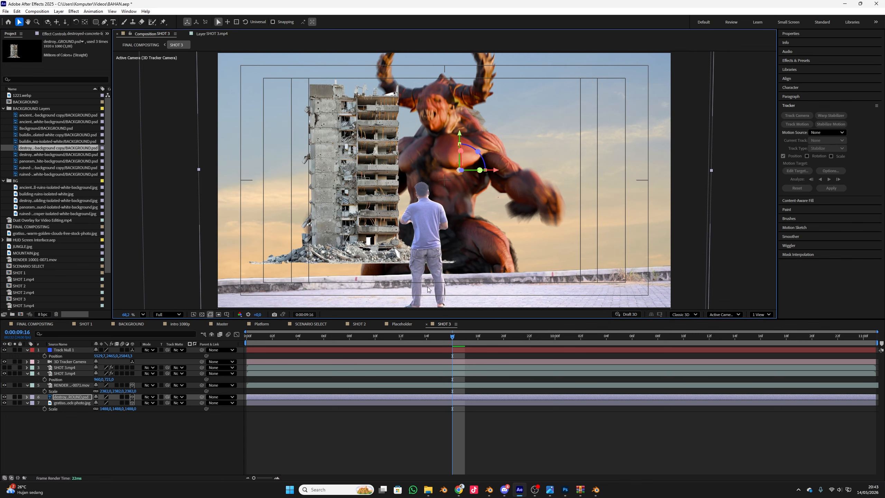
# Step: Show the composition in two views and check the monster render's placement in the Top view
pyautogui.click(771, 315)
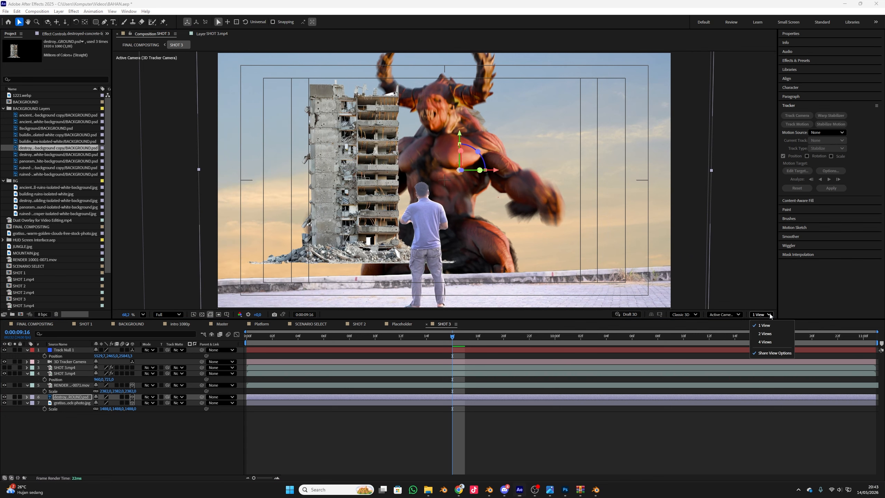
pyautogui.click(766, 334)
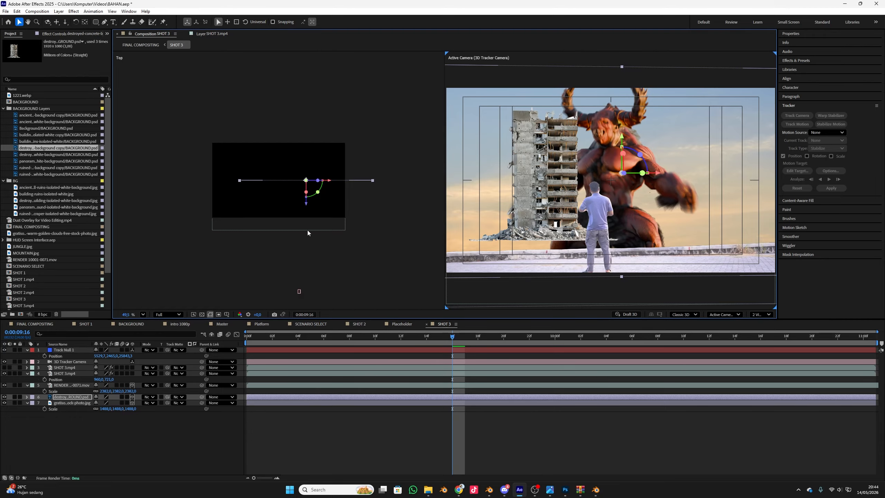
pyautogui.scroll(3, 308, 233)
pyautogui.click(65, 385)
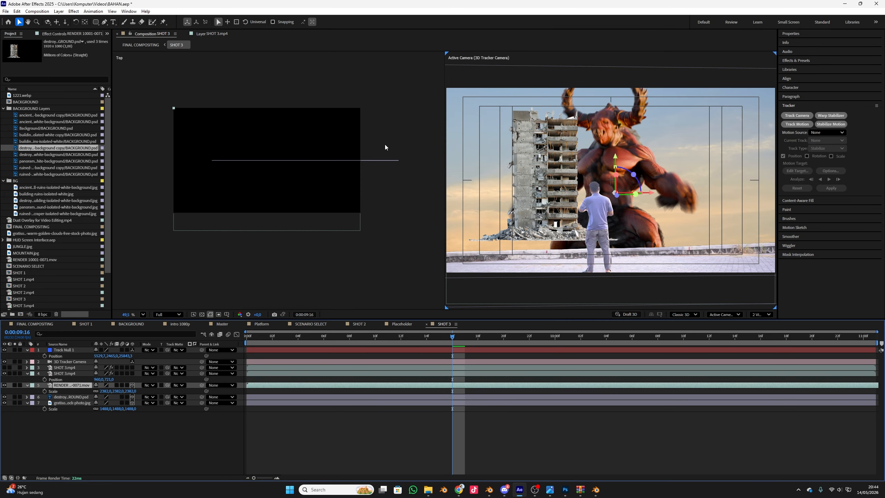
pyautogui.scroll(-15, 385, 146)
pyautogui.press('v')
pyautogui.scroll(8, 315, 219)
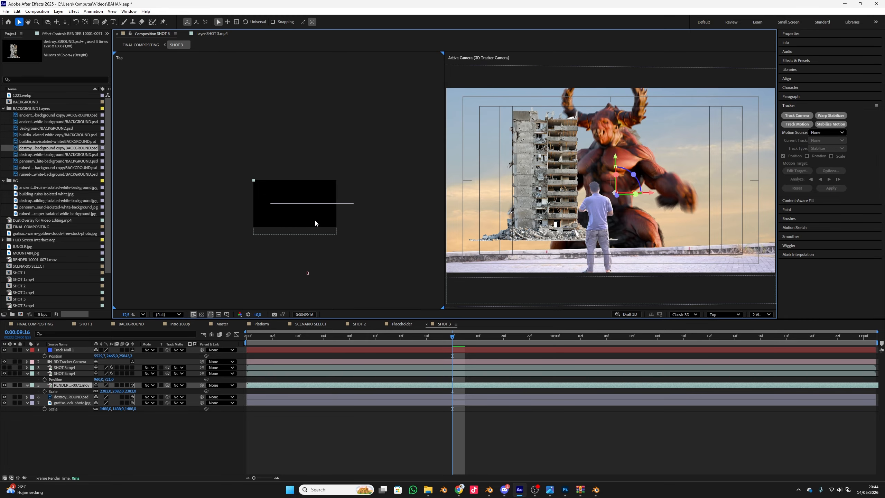
# Step: Push the destroyed building layer back in depth along its Z axis in the Top view
pyautogui.click(74, 398)
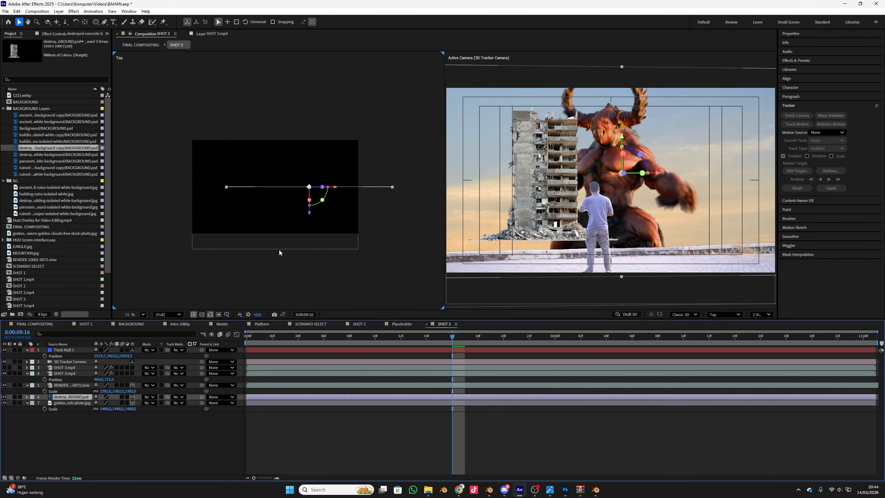
pyautogui.moveTo(310, 217); pyautogui.dragTo(291, 79)
pyautogui.scroll(-8, 287, 106)
pyautogui.press('h')
pyautogui.moveTo(287, 129); pyautogui.dragTo(289, 254)
pyautogui.press('v')
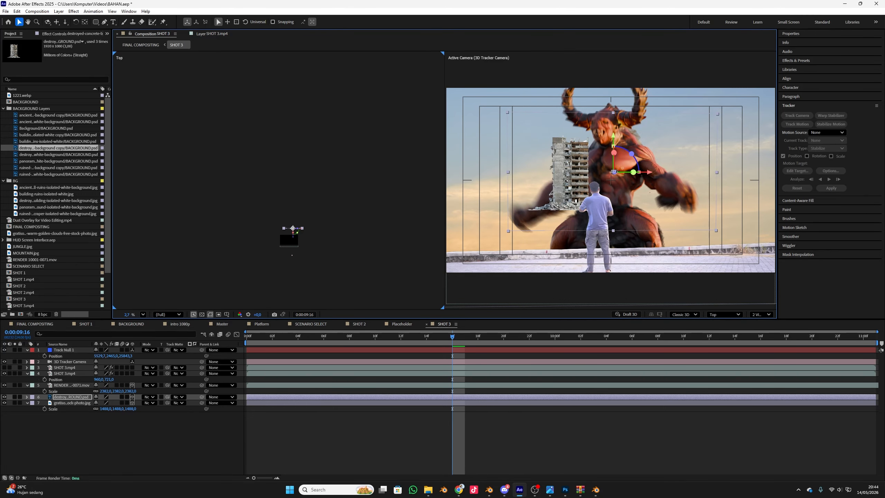
pyautogui.moveTo(614, 172); pyautogui.dragTo(457, 439)
pyautogui.moveTo(366, 375); pyautogui.dragTo(3, 282)
pyautogui.hotkey('ctrl', 'z')
# Step: Move the destroyed building along its X axis in the camera view to the other side of the man
pyautogui.scroll(3, 526, 210)
pyautogui.scroll(1, 685, 157)
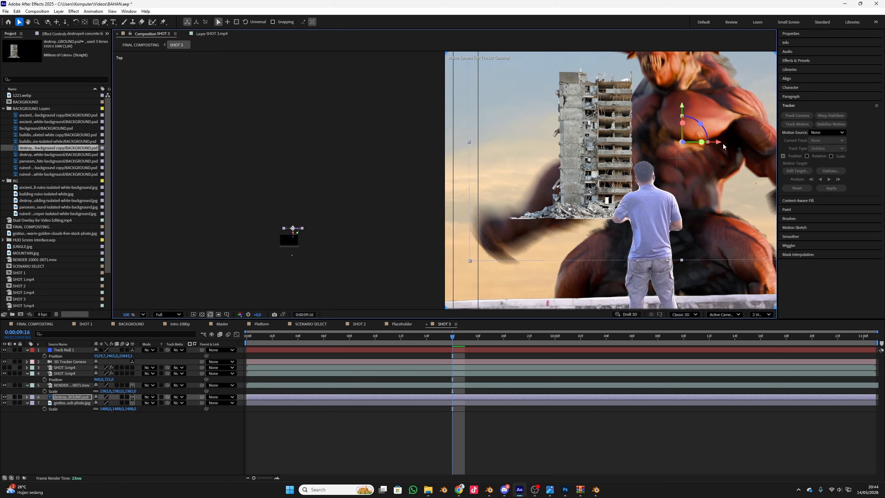
pyautogui.moveTo(720, 142); pyautogui.dragTo(828, 144)
pyautogui.scroll(-5, 558, 197)
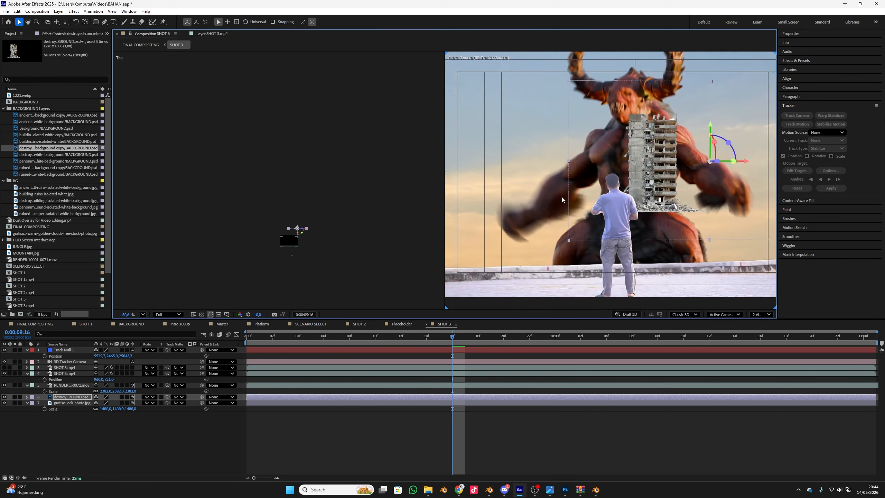
# Step: Check in the Top view how far back the clouds, the monster render and the SHOT 3 footage sit
pyautogui.moveTo(562, 196); pyautogui.dragTo(531, 280)
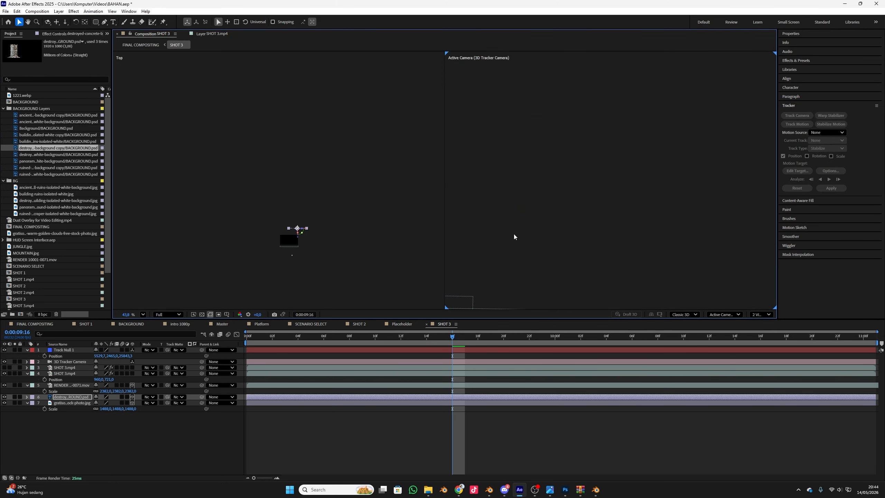
pyautogui.scroll(-2, 515, 238)
pyautogui.scroll(-1, 583, 279)
pyautogui.scroll(-1, 583, 276)
pyautogui.moveTo(632, 226); pyautogui.dragTo(474, 283)
pyautogui.scroll(4, 535, 250)
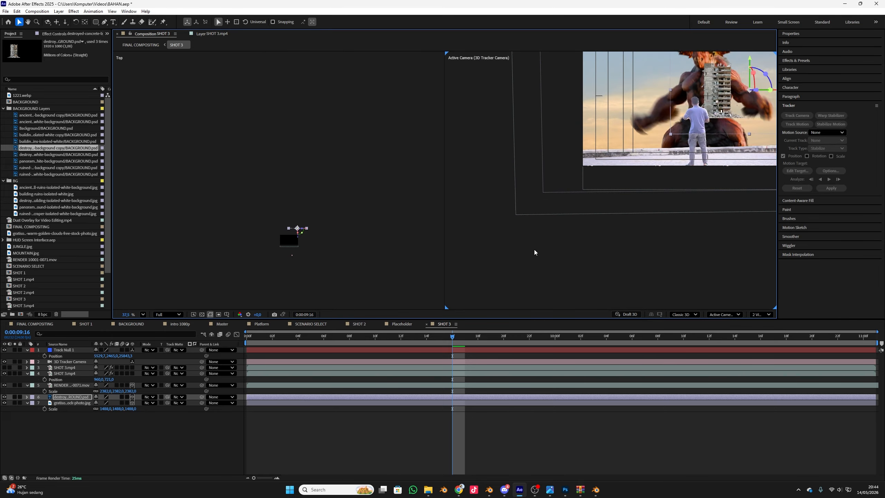
pyautogui.moveTo(596, 216); pyautogui.dragTo(502, 295)
pyautogui.scroll(2, 256, 265)
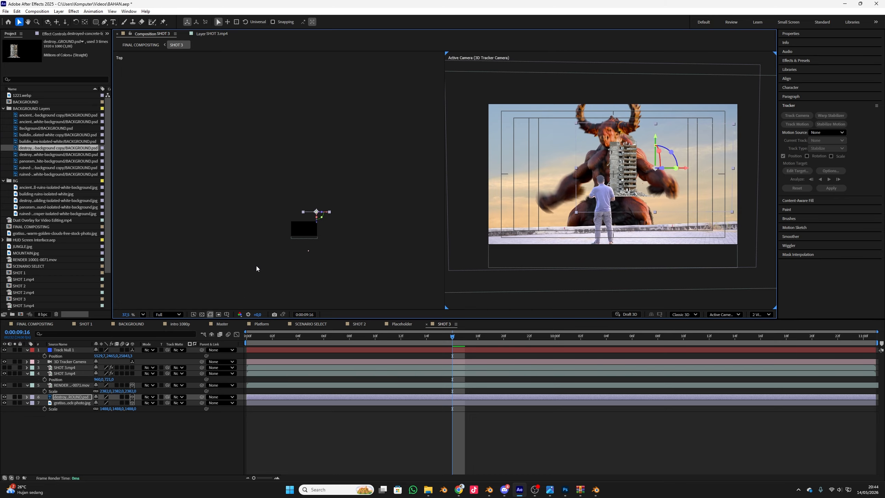
pyautogui.scroll(-5, 256, 266)
pyautogui.scroll(3, 256, 265)
pyautogui.scroll(1, 282, 218)
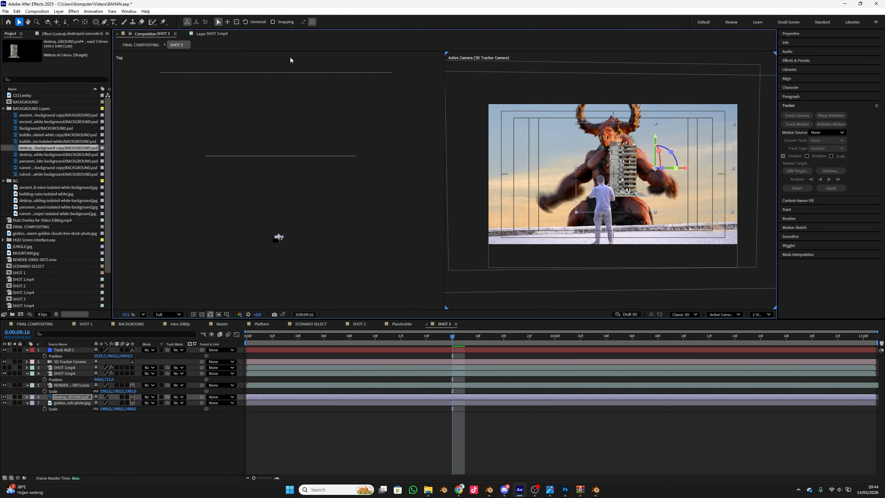
pyautogui.click(297, 72)
pyautogui.moveTo(288, 64); pyautogui.dragTo(320, 111)
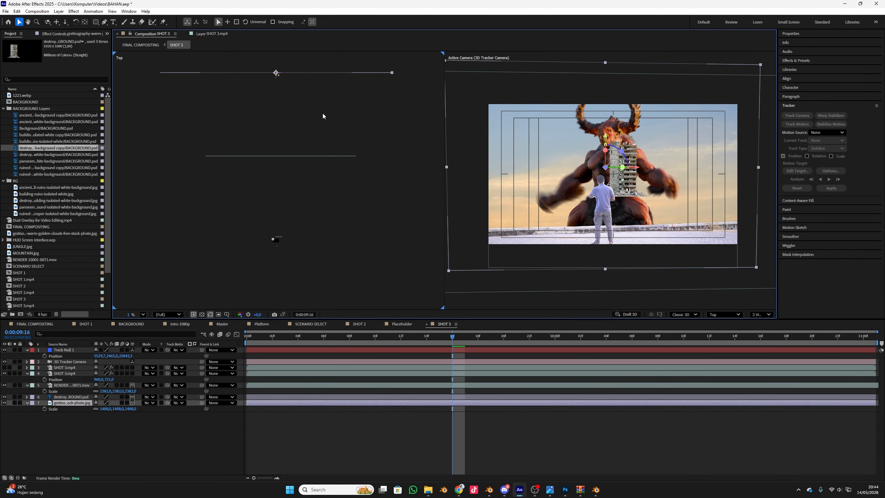
pyautogui.moveTo(307, 143); pyautogui.dragTo(286, 179)
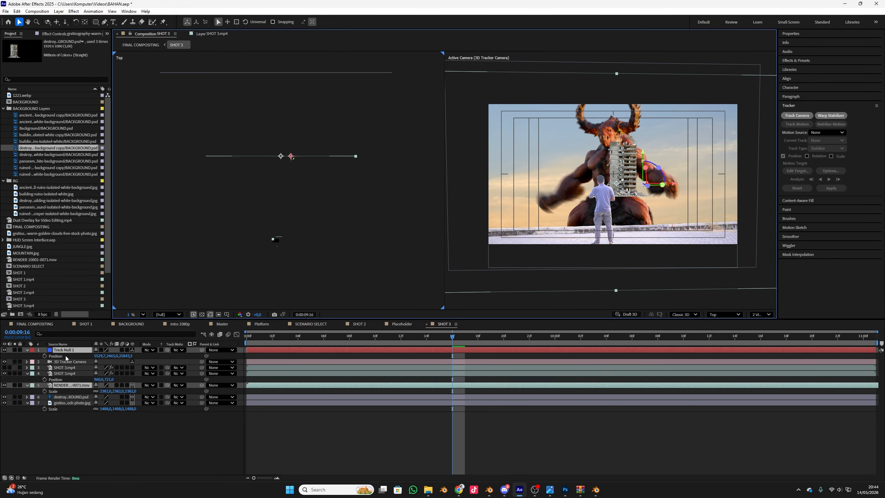
pyautogui.click(65, 374)
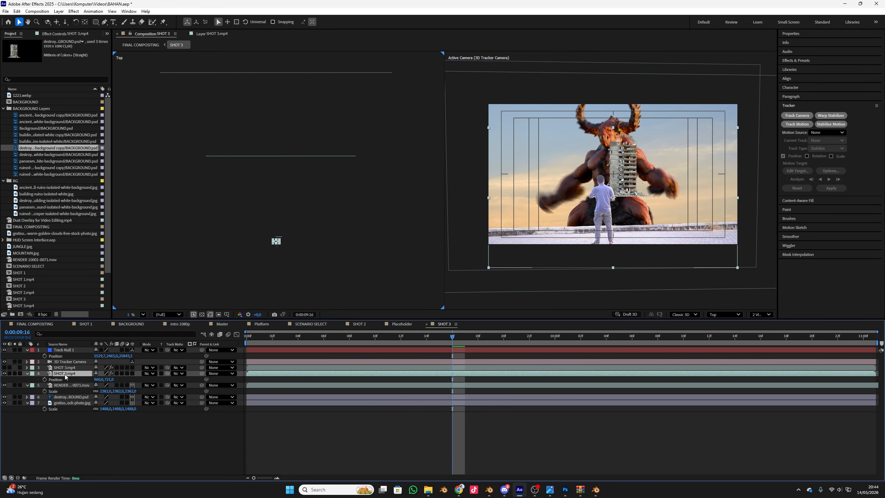
pyautogui.click(67, 388)
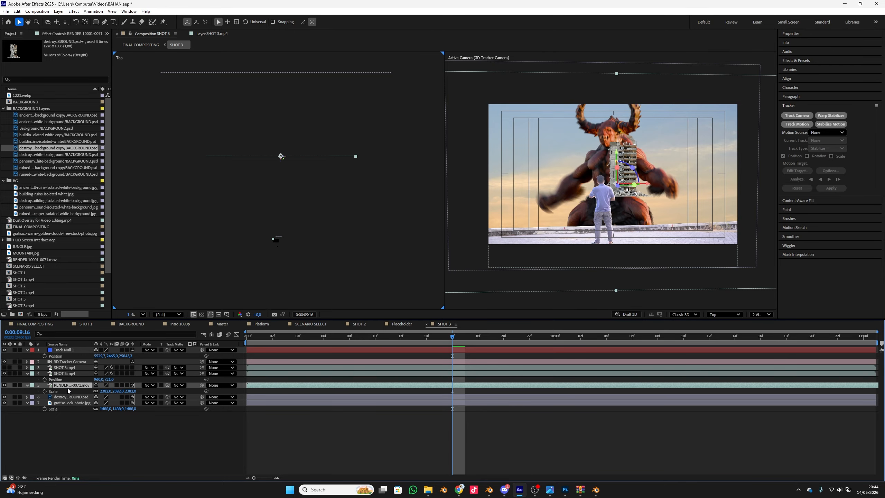
pyautogui.click(66, 372)
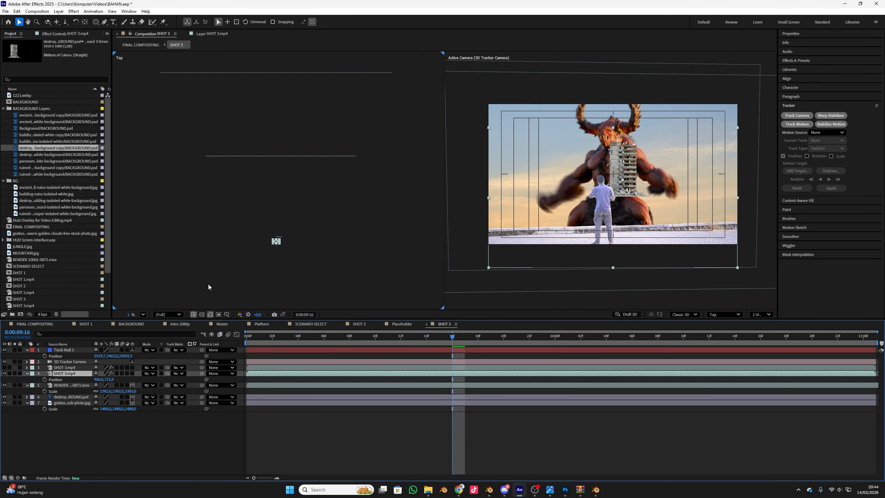
# Step: Push the destroyed building back in depth to just behind the monster render and set its scale to 2272%
pyautogui.click(72, 398)
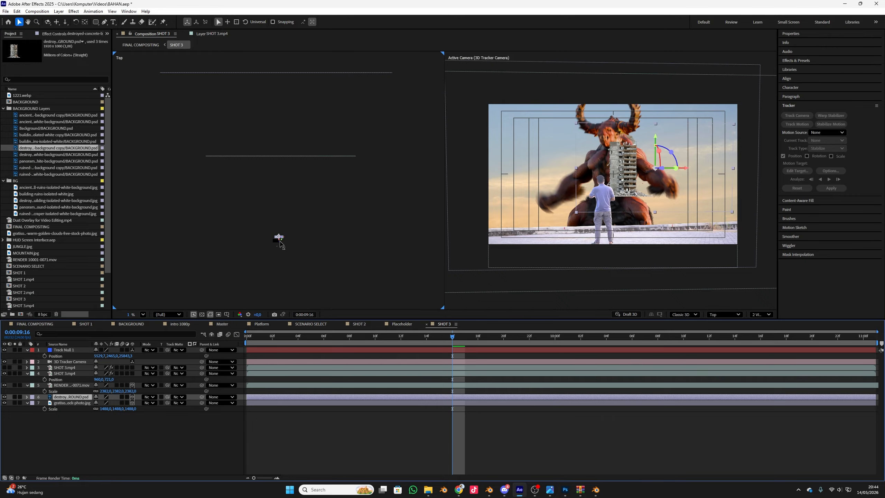
pyautogui.moveTo(281, 245); pyautogui.dragTo(296, 147)
pyautogui.press('s')
pyautogui.moveTo(105, 407); pyautogui.dragTo(854, 444)
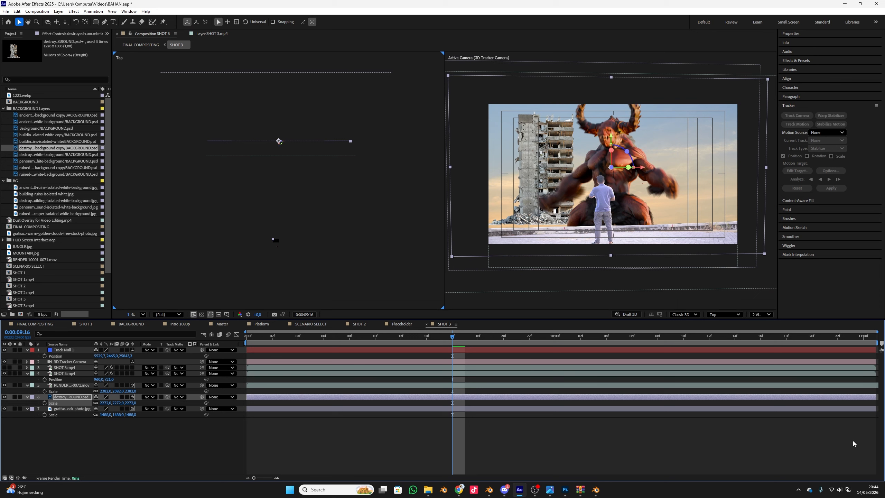
# Step: Lower the destroyed building and shift it along X to stand partly behind the monster, and preview the shot
pyautogui.moveTo(611, 139); pyautogui.dragTo(673, 185)
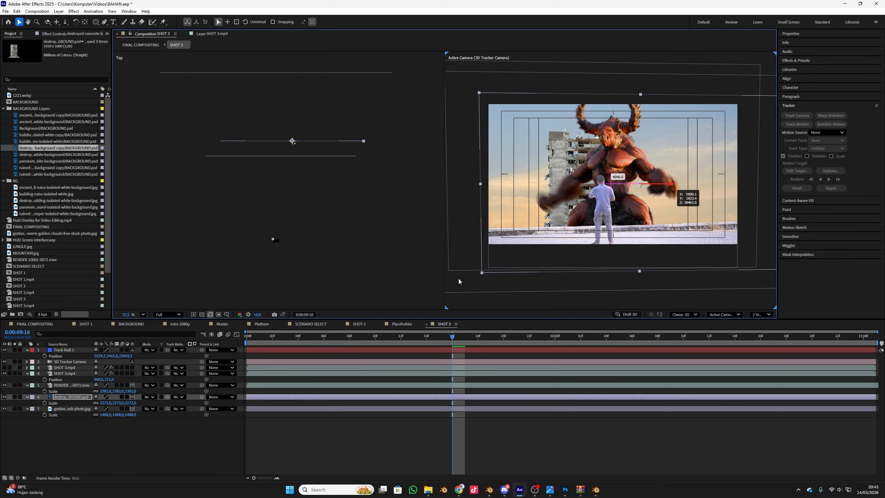
pyautogui.press('space')
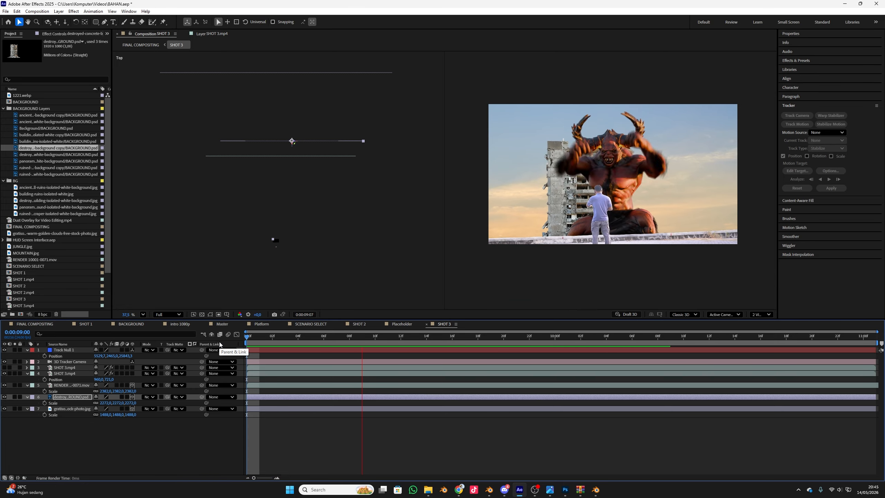
pyautogui.press('space')
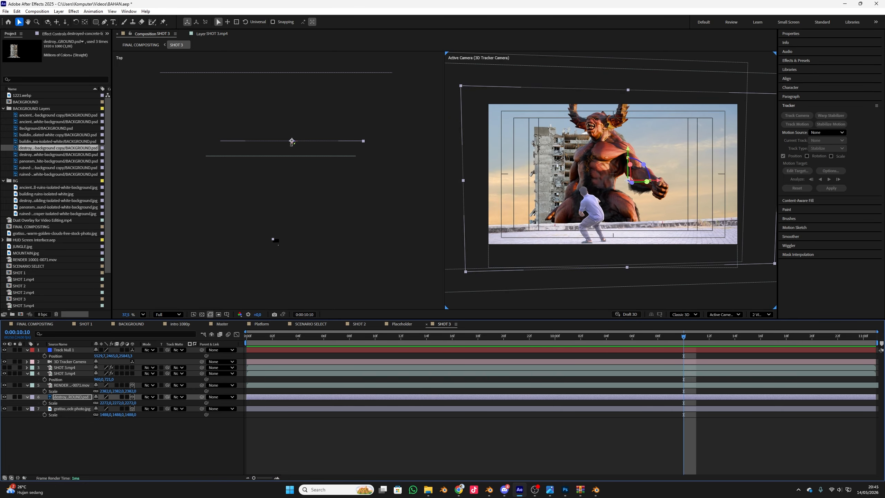
pyautogui.scroll(5, 292, 141)
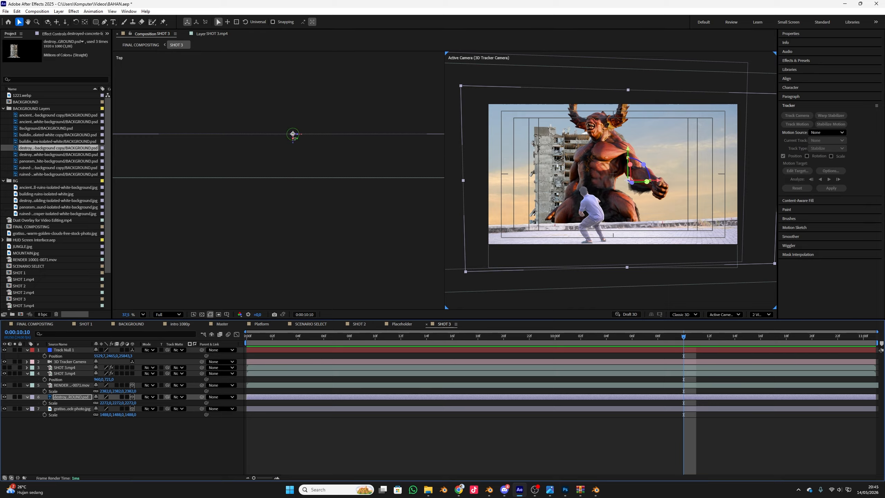
pyautogui.click(292, 134)
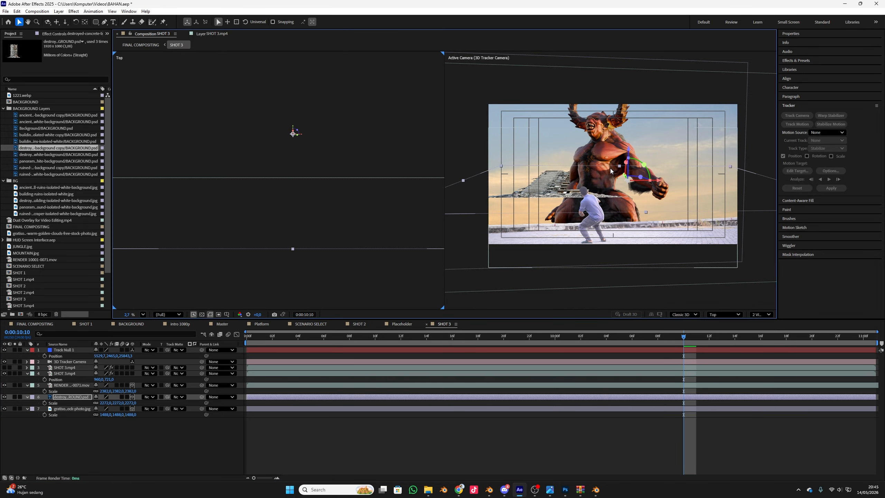
pyautogui.click(628, 179)
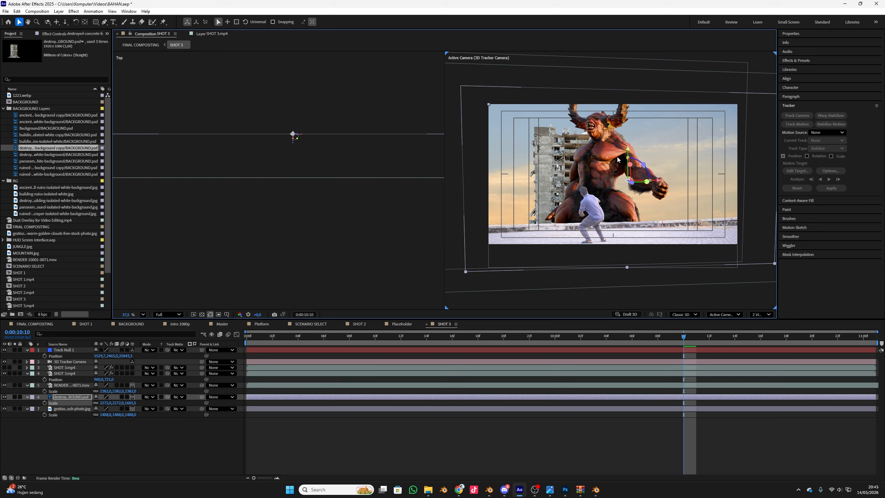
# Step: Add the ruined skyscraper copy from BACKGROUND.psd between the destroyed building and the clouds, and make it a 3D layer
pyautogui.click(39, 155)
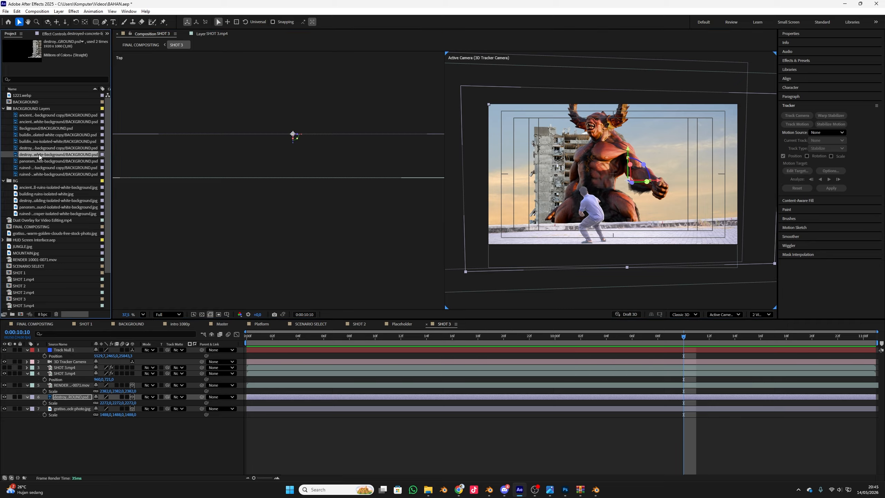
pyautogui.click(42, 161)
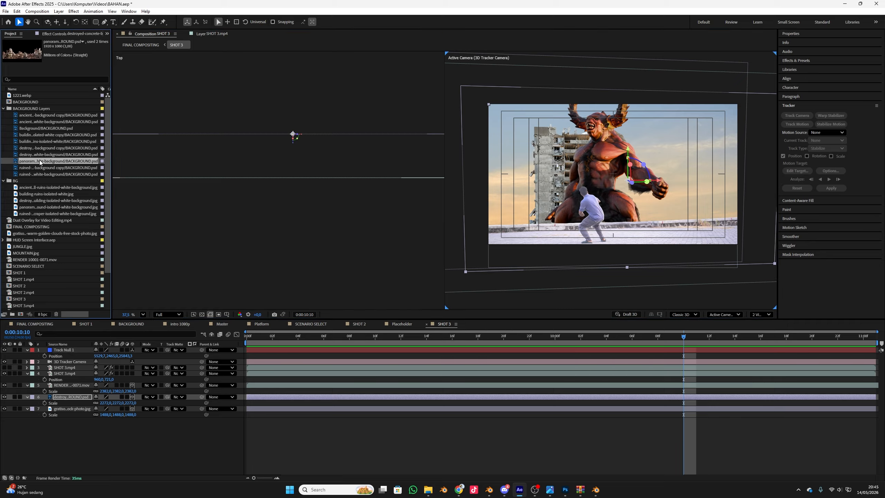
pyautogui.click(41, 167)
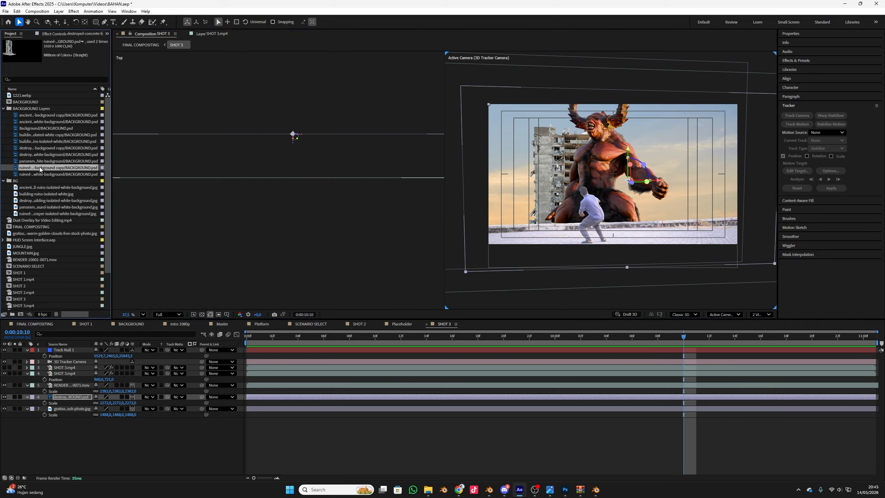
pyautogui.moveTo(39, 167); pyautogui.dragTo(117, 410)
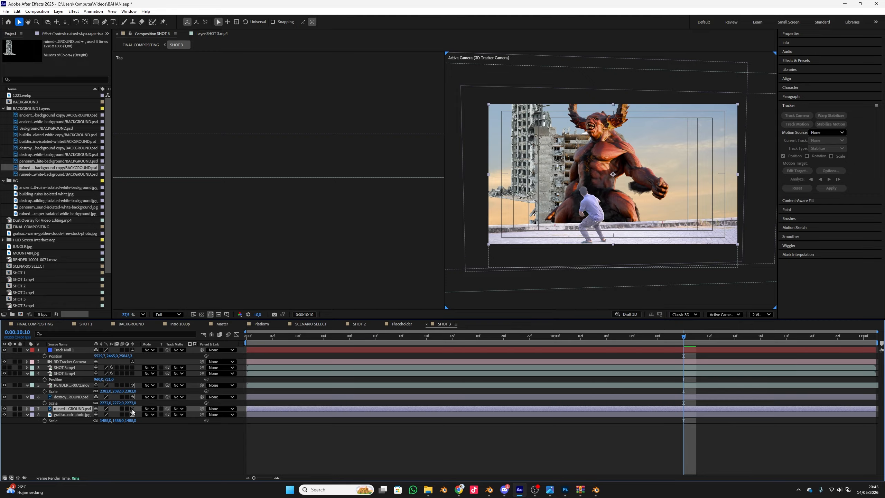
# Step: Copy the destroyed building's Position and paste it onto the ruined skyscraper layer
pyautogui.click(78, 398)
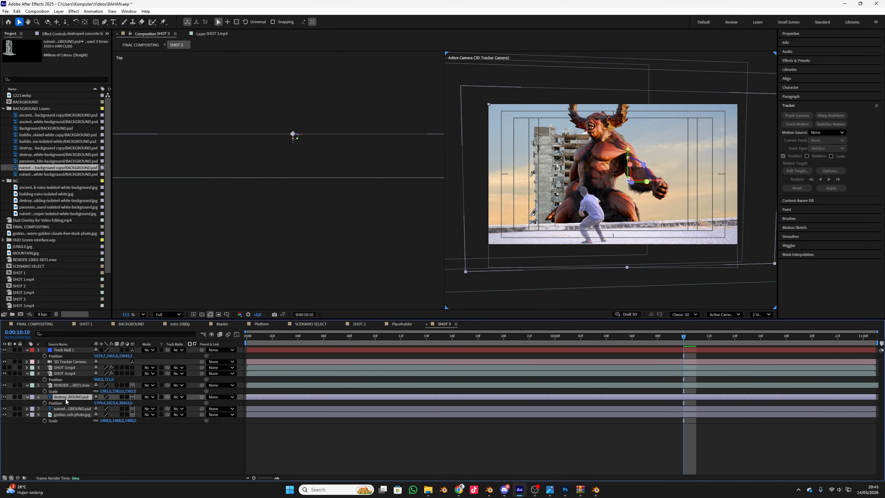
pyautogui.click(55, 404)
pyautogui.click(61, 410)
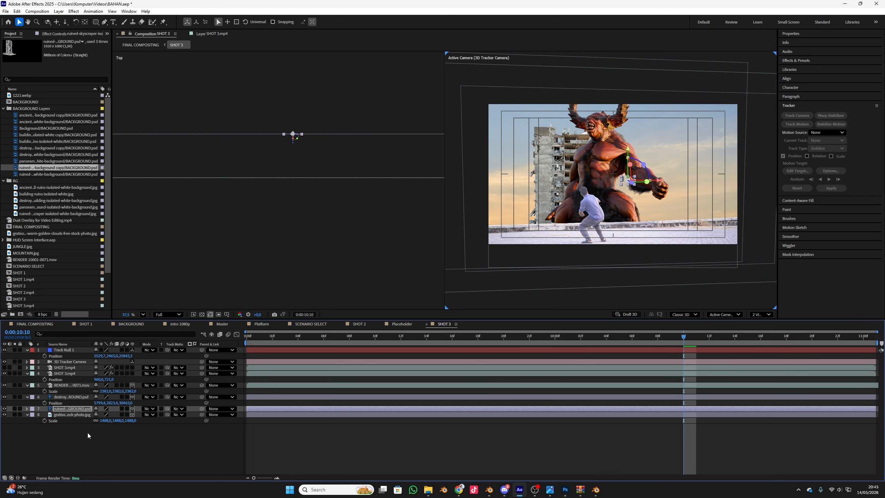
# Step: Scale the ruined skyscraper to 1478% and move it along X to the opposite side of the monster from the destroyed building
pyautogui.press('s')
pyautogui.moveTo(105, 414); pyautogui.dragTo(577, 429)
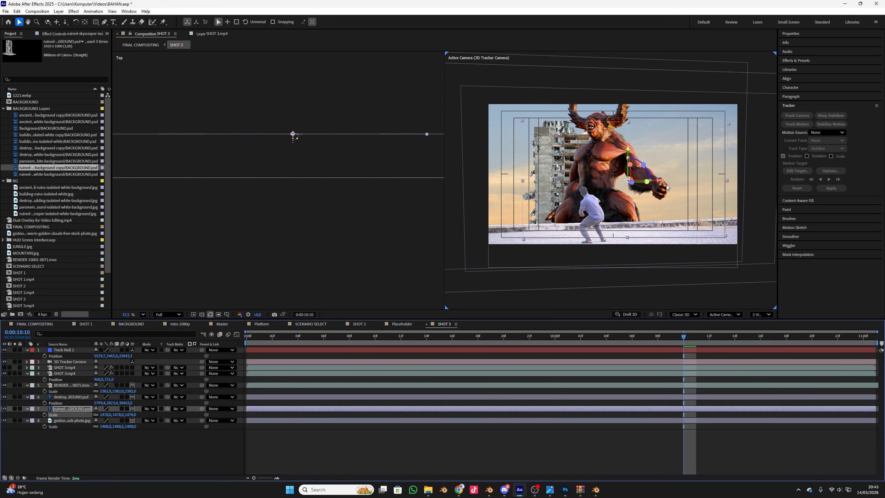
pyautogui.moveTo(659, 181); pyautogui.dragTo(801, 189)
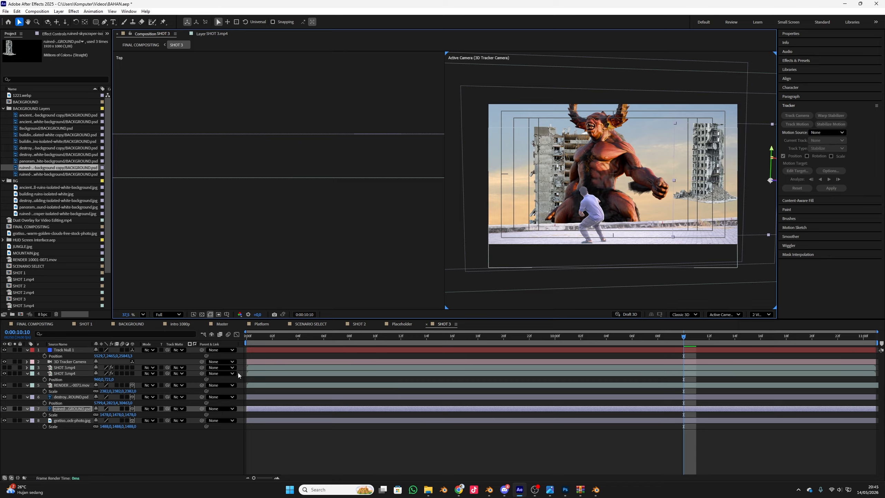
# Step: Enlarge the ruined skyscraper to 3225%, lower it along Y and move it along X out to the edge of the frame
pyautogui.moveTo(118, 415); pyautogui.dragTo(706, 396)
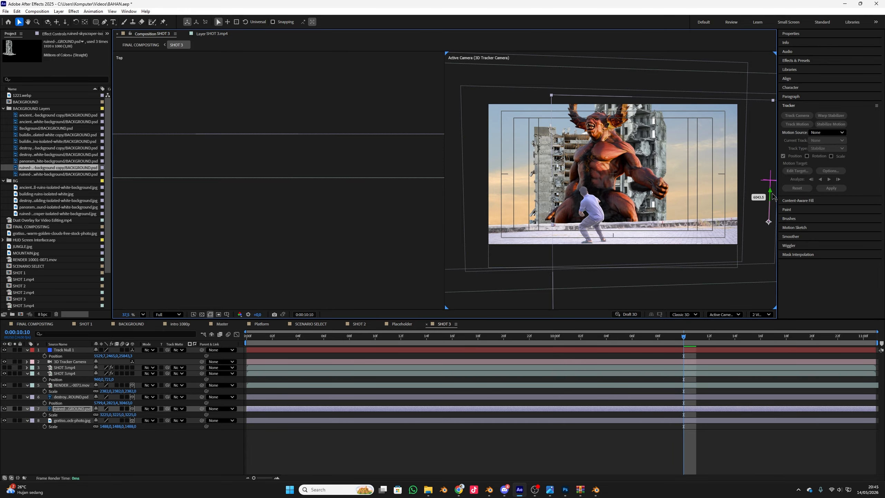
pyautogui.scroll(-1, 713, 197)
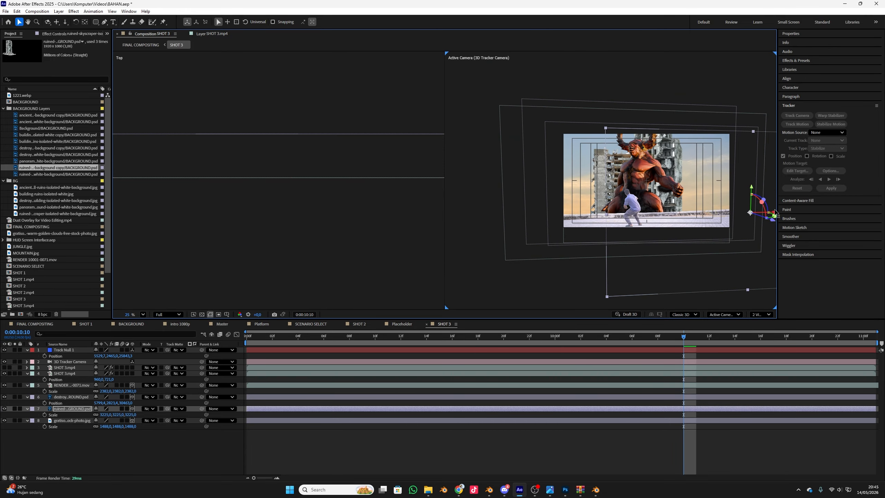
pyautogui.moveTo(775, 212); pyautogui.dragTo(838, 212)
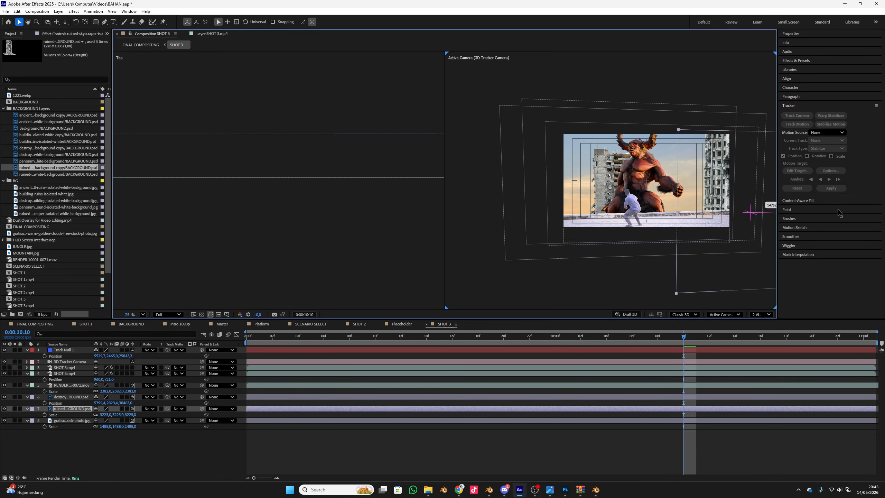
# Step: Preview the shot and raise the ruined skyscraper along its Y axis in the camera view
pyautogui.press('space')
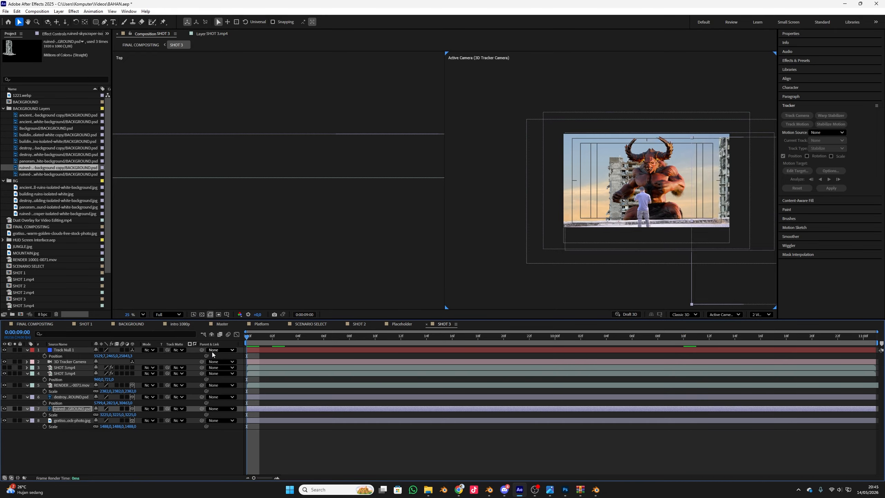
pyautogui.click(731, 154)
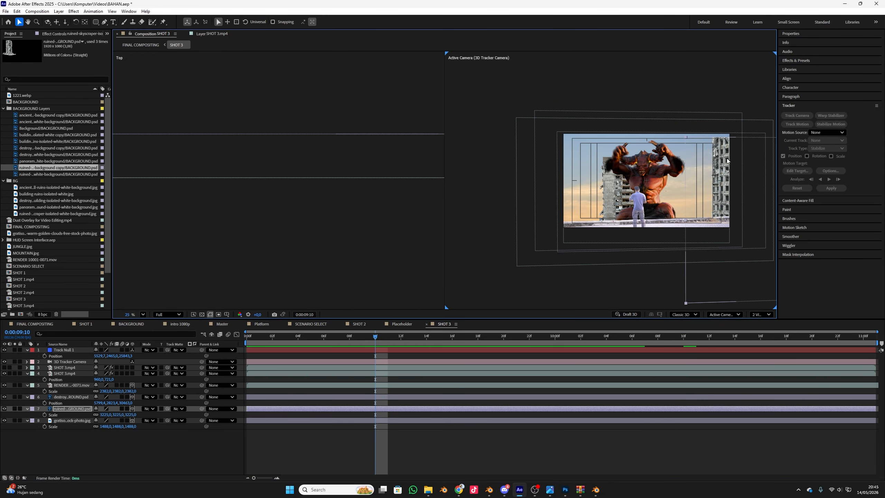
pyautogui.press('space')
pyautogui.moveTo(729, 162); pyautogui.dragTo(708, 170)
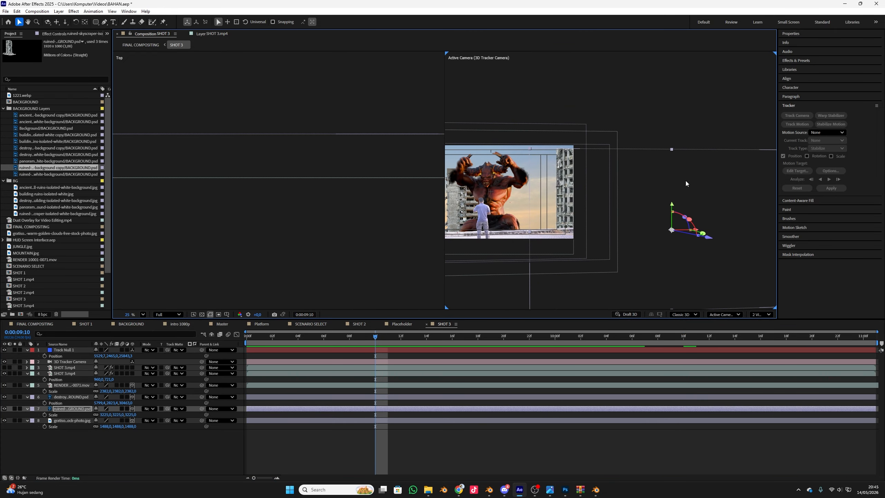
pyautogui.moveTo(673, 208); pyautogui.dragTo(673, 187)
# Step: Fit the composition to the views, preview the shot and scale the ruined skyscraper to 3688%
pyautogui.click(143, 315)
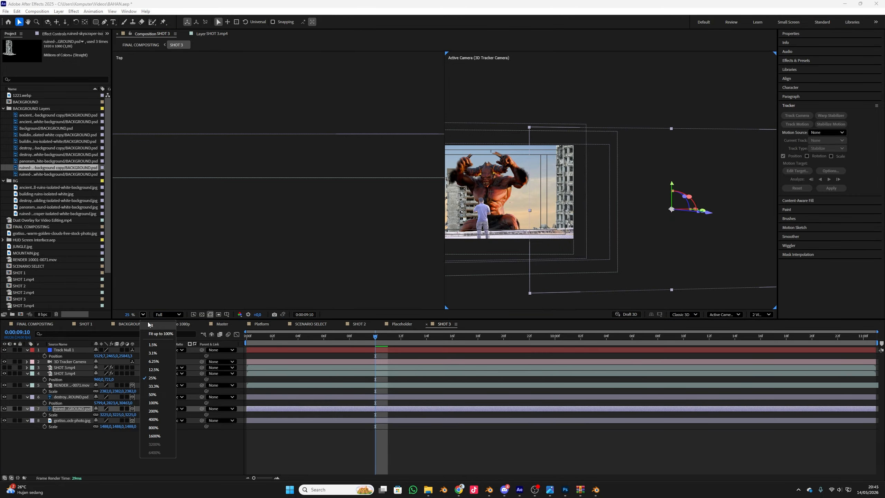
pyautogui.click(149, 326)
pyautogui.press('space')
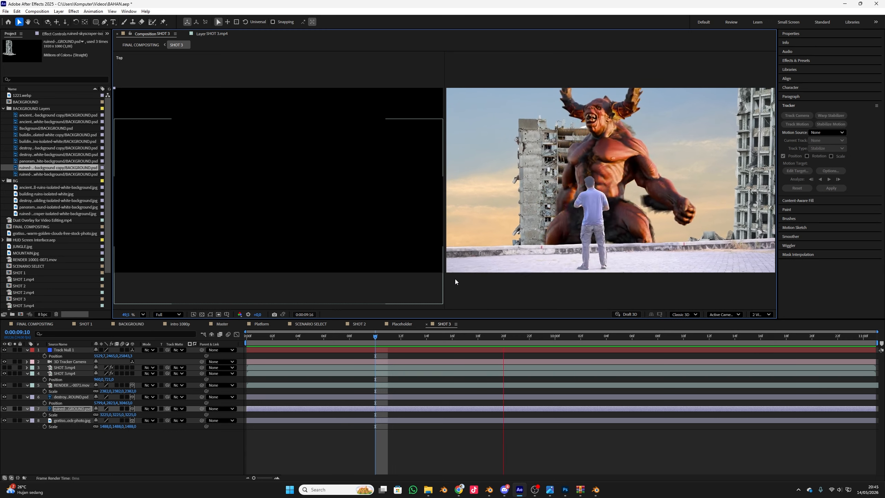
pyautogui.press('space')
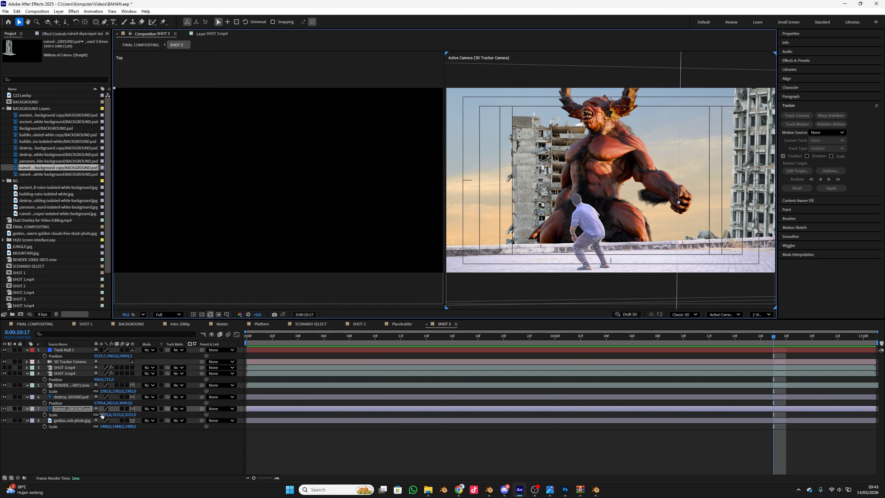
pyautogui.moveTo(101, 415); pyautogui.dragTo(263, 417)
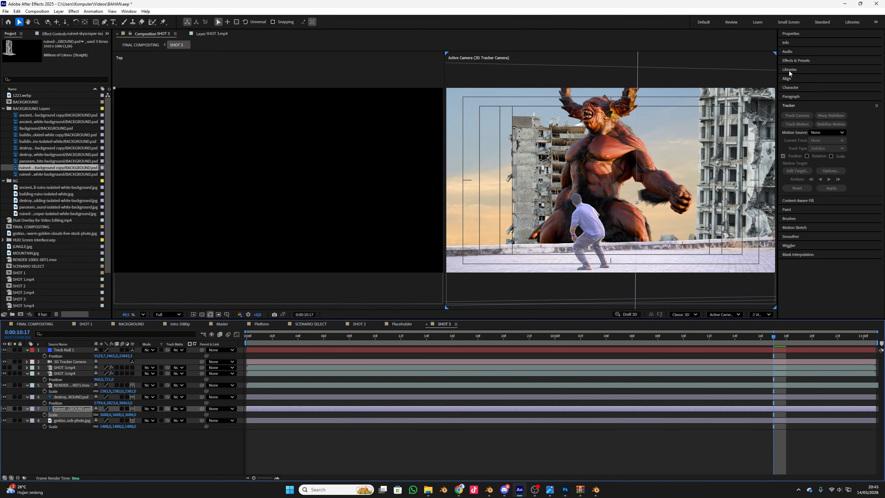
# Step: Preview the shot, and add the building-ruins PSD layer to SHOT 3 directly beneath the ruined skyscraper
pyautogui.scroll(-2, 744, 100)
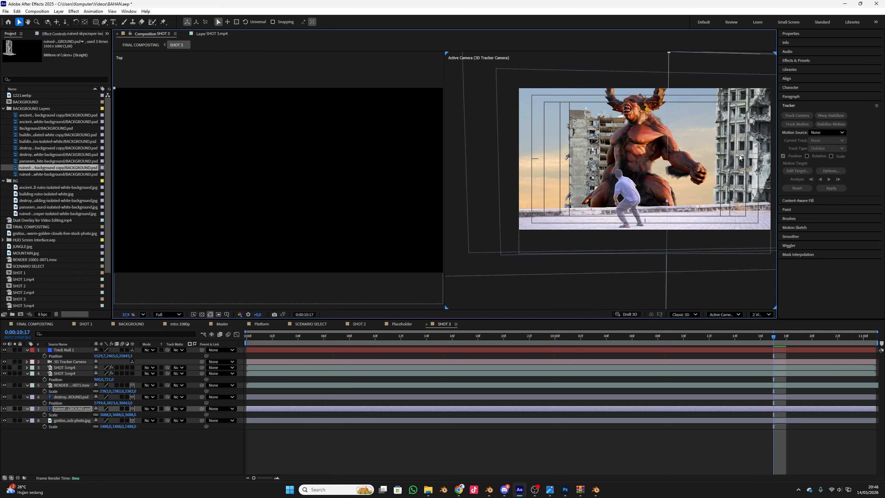
pyautogui.press('space')
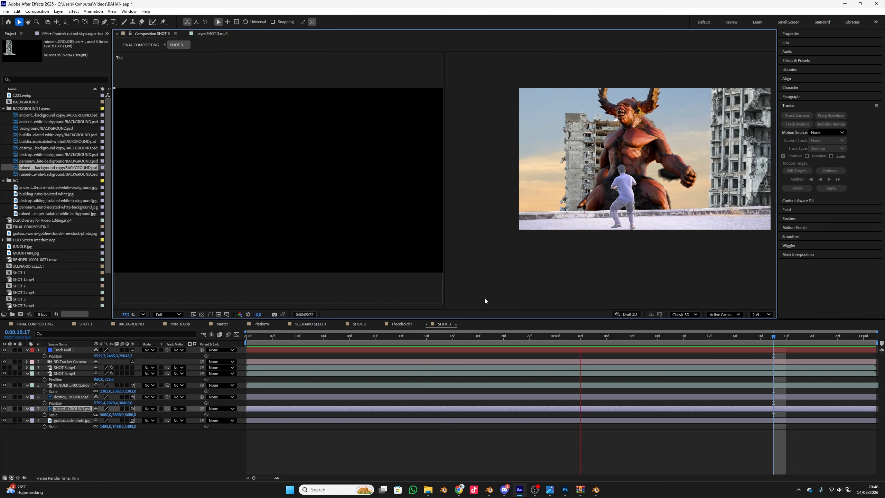
pyautogui.press('space')
pyautogui.click(34, 174)
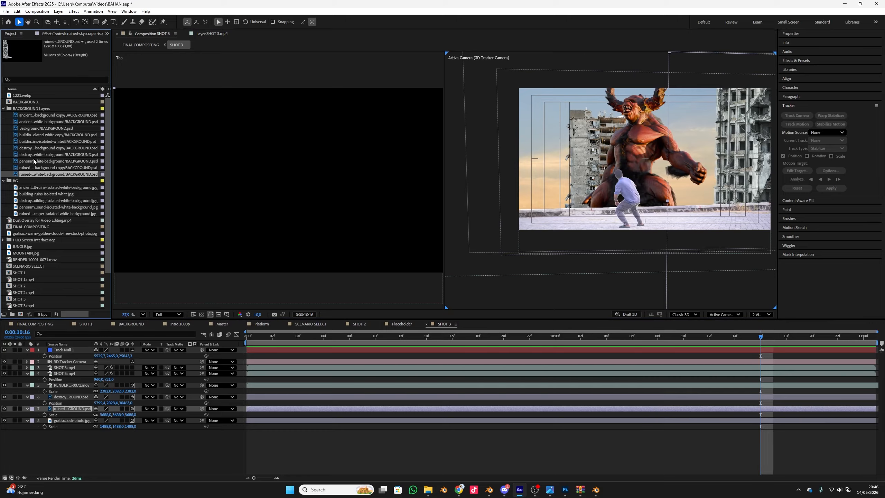
pyautogui.click(34, 161)
pyautogui.click(34, 155)
pyautogui.click(35, 143)
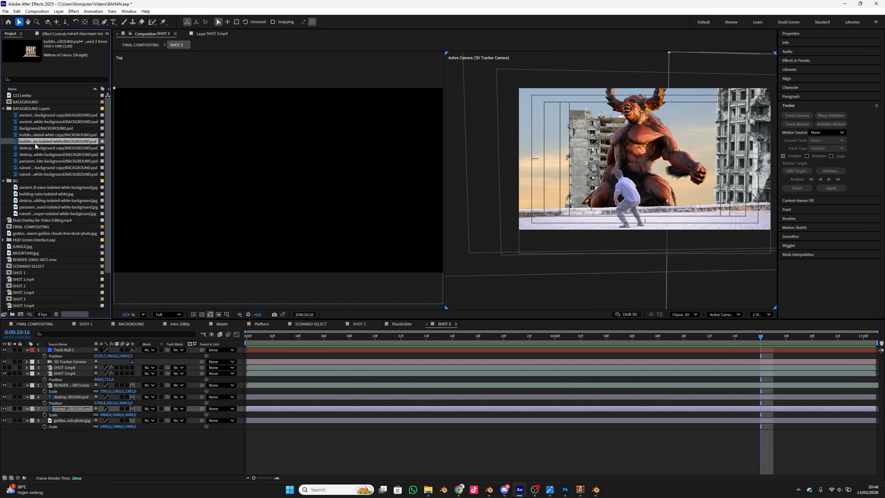
pyautogui.moveTo(34, 143); pyautogui.dragTo(71, 413)
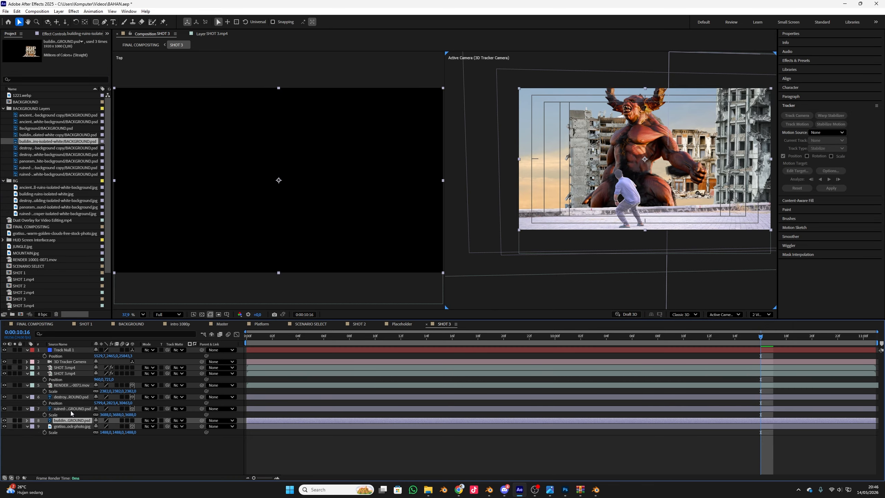
# Step: Show the Position property of the ruined skyscraper and destroyed building layers
pyautogui.press('p')
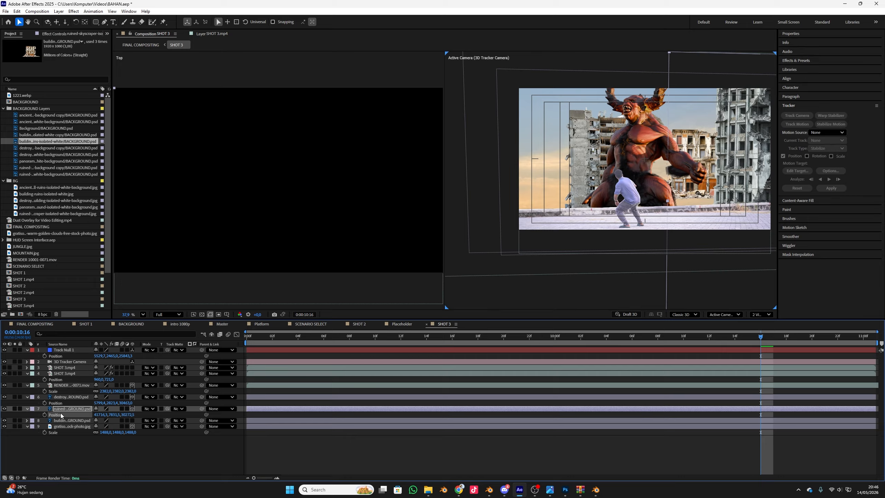
pyautogui.click(64, 398)
pyautogui.press('p')
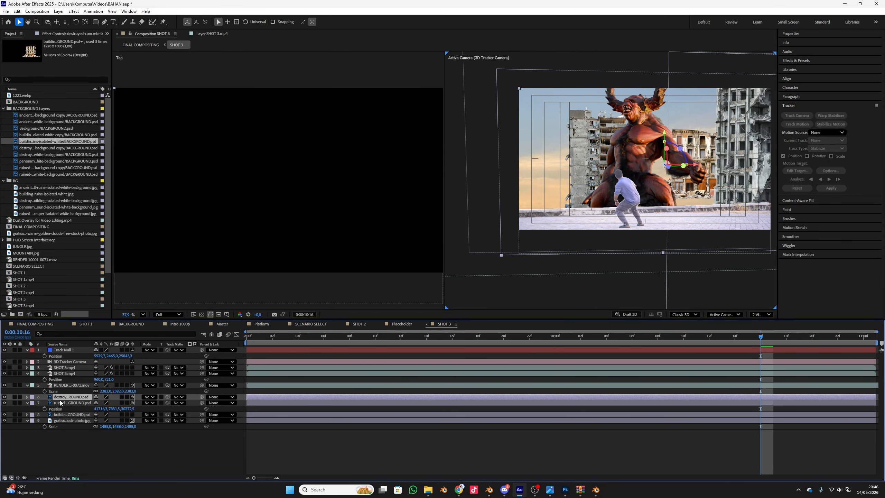
pyautogui.press('p')
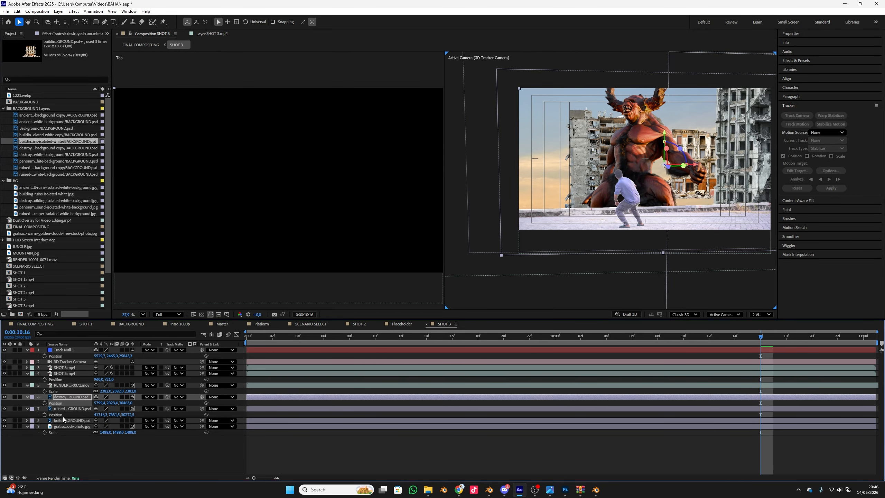
# Step: Turn the building-ruins layer into a 3D layer and scale it to 2081%
pyautogui.click(65, 421)
pyautogui.press('s')
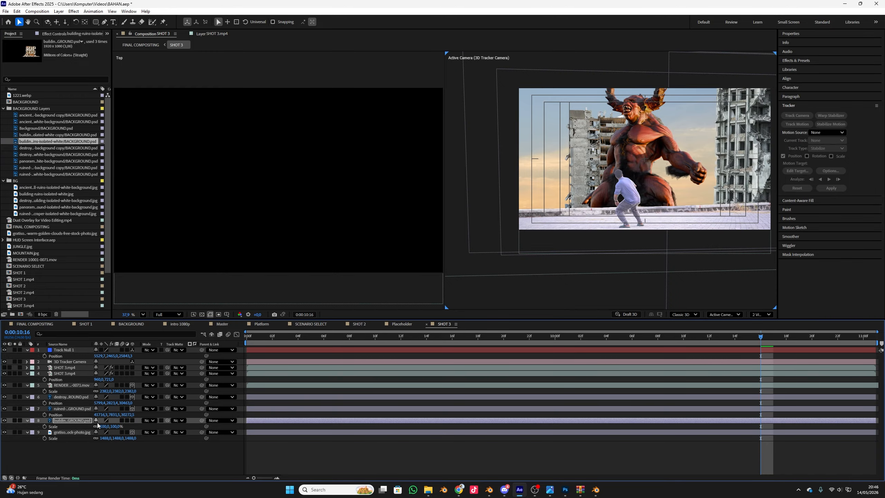
pyautogui.moveTo(103, 425); pyautogui.dragTo(173, 421)
pyautogui.click(132, 420)
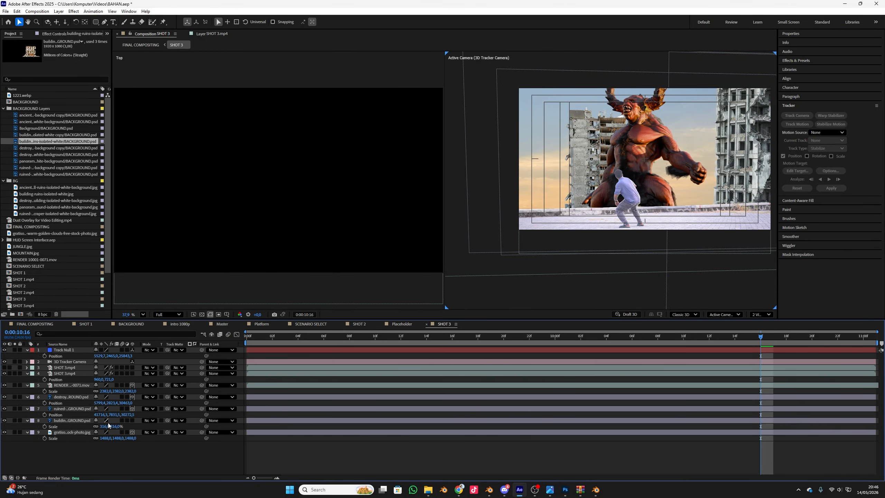
pyautogui.click(131, 420)
pyautogui.click(71, 420)
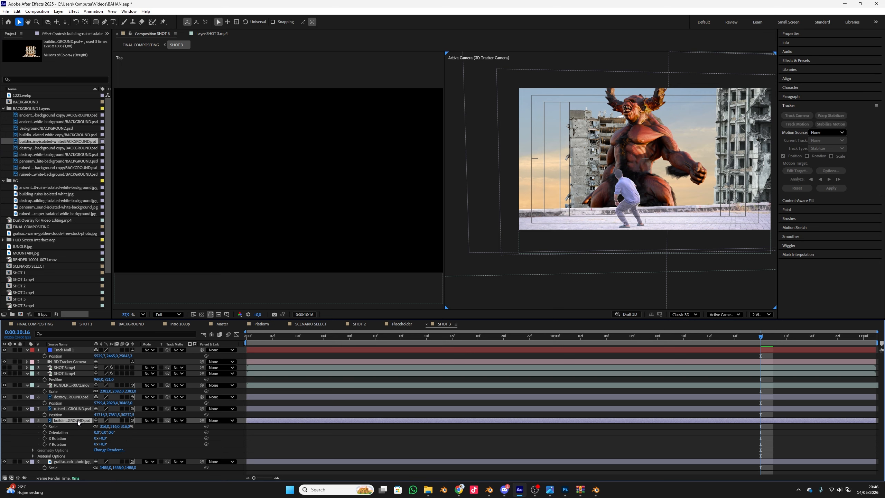
pyautogui.moveTo(101, 429); pyautogui.dragTo(695, 326)
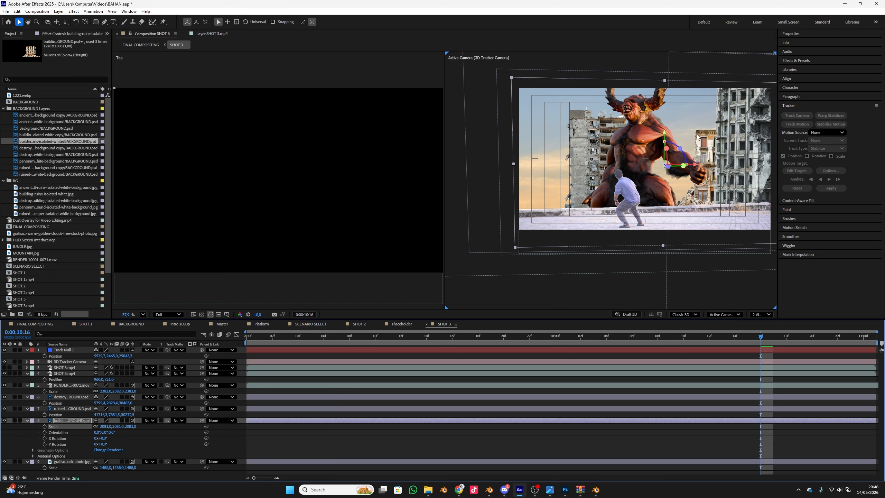
# Step: Place the building ruins low at the frame's edge beyond the destroyed building, and scale them to 1431%
pyautogui.moveTo(696, 169); pyautogui.dragTo(503, 181)
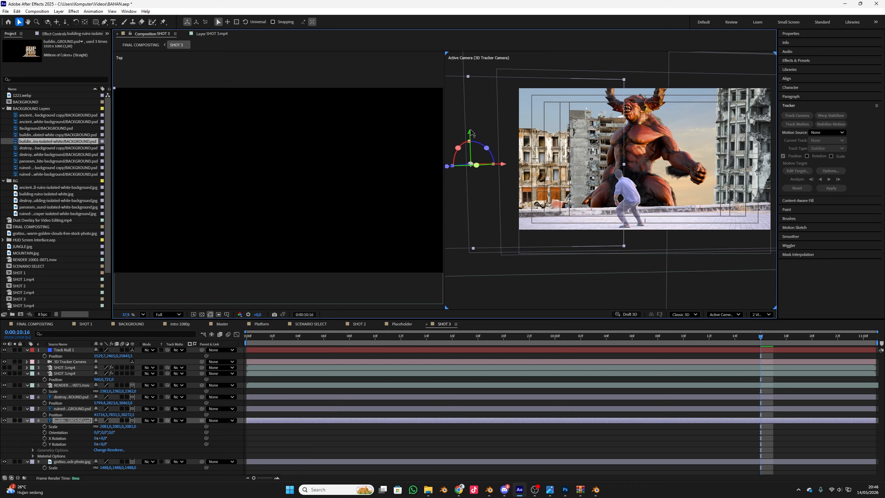
pyautogui.moveTo(471, 131); pyautogui.dragTo(471, 192)
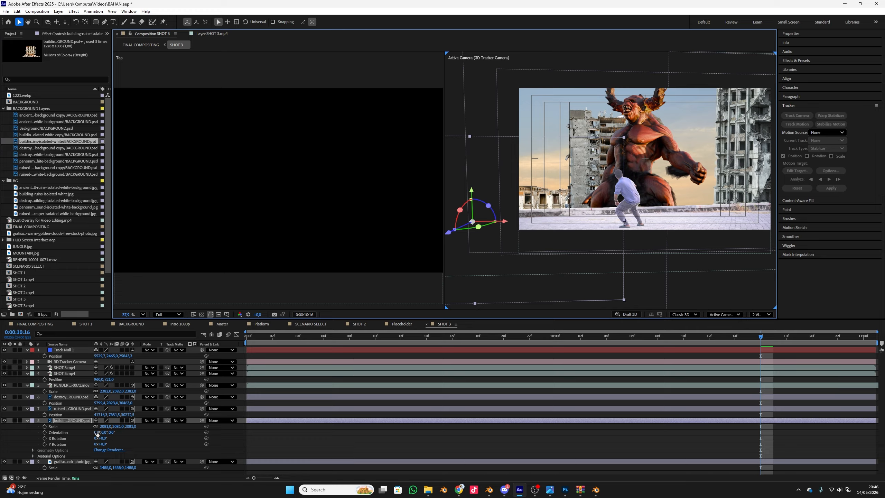
pyautogui.moveTo(107, 427); pyautogui.dragTo(1, 427)
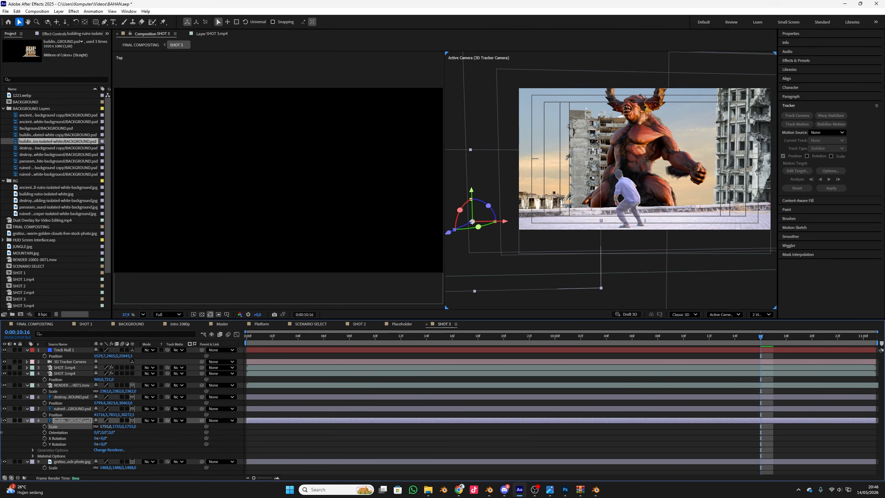
pyautogui.moveTo(104, 428); pyautogui.dragTo(315, 305)
pyautogui.moveTo(505, 221); pyautogui.dragTo(491, 174)
pyautogui.scroll(-1, 671, 132)
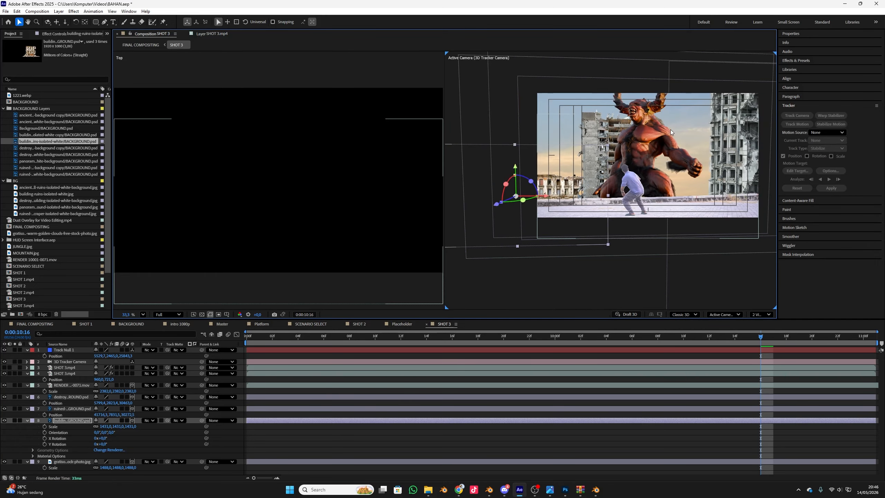
pyautogui.scroll(2, 671, 132)
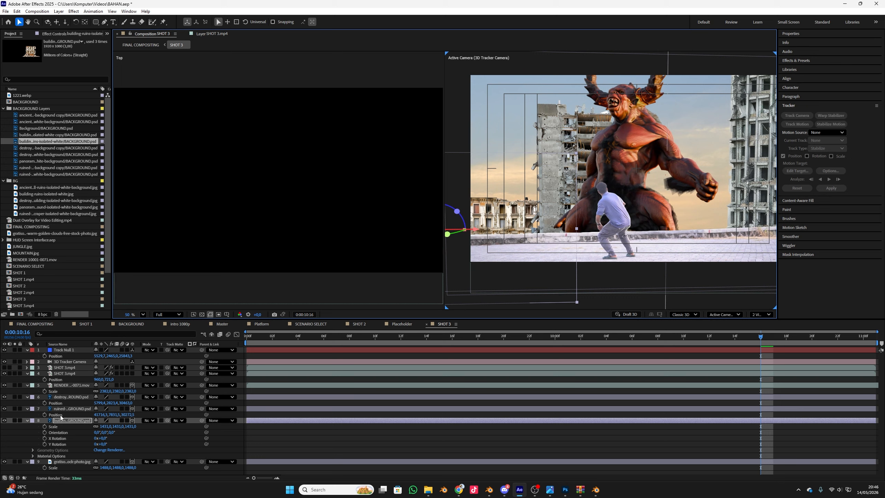
# Step: Move the ruined skyscraper slightly inward toward the monster, to an X position of about 41437
pyautogui.click(69, 409)
pyautogui.moveTo(94, 415); pyautogui.dragTo(1, 412)
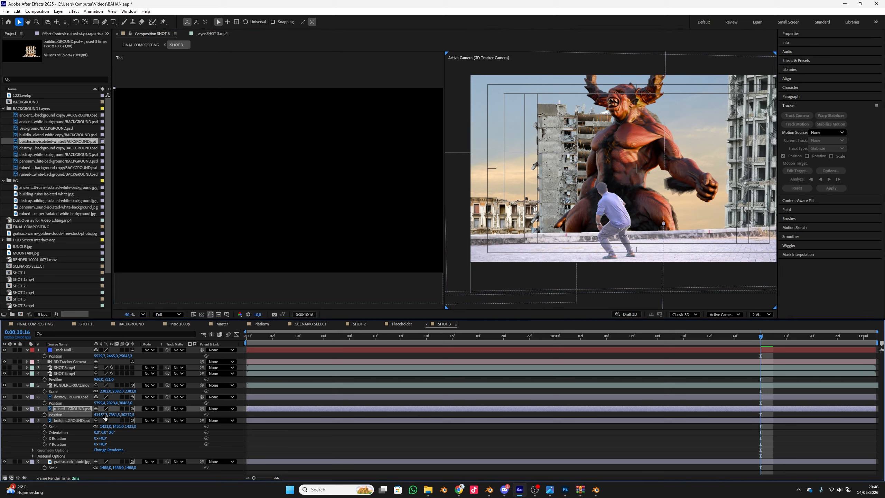
pyautogui.write('100')
pyautogui.press('Return')
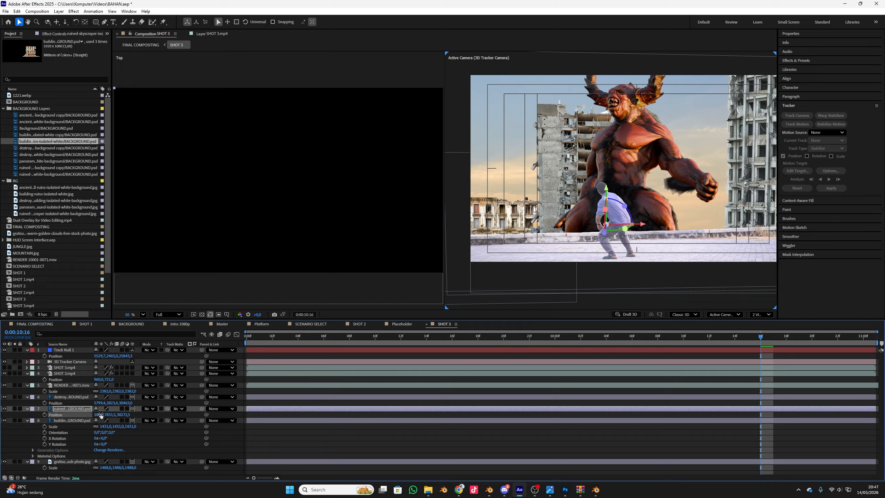
pyautogui.press('1')
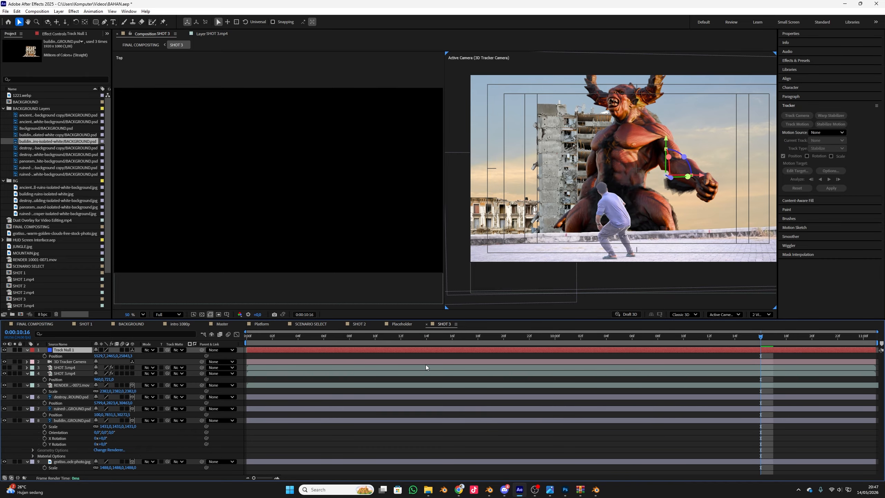
pyautogui.hotkey('ctrl', 'z')
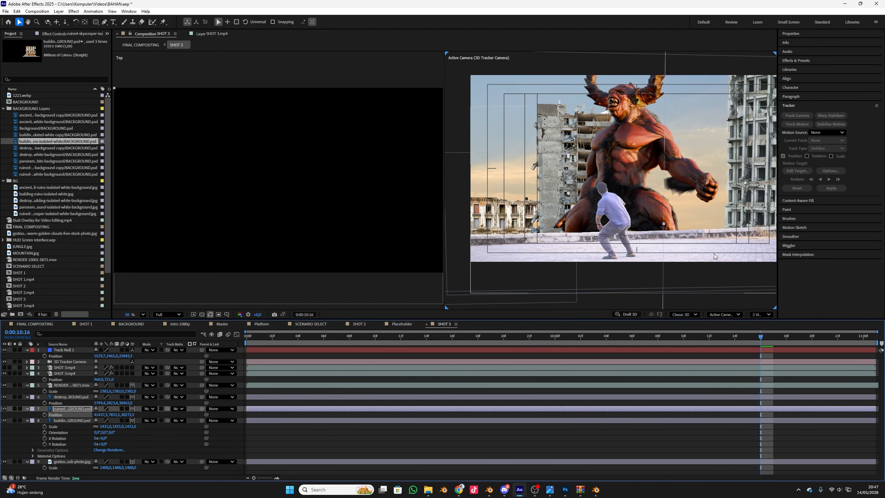
# Step: Switch the composition to a single camera view and preview the shot from near its start
pyautogui.click(761, 315)
pyautogui.click(763, 326)
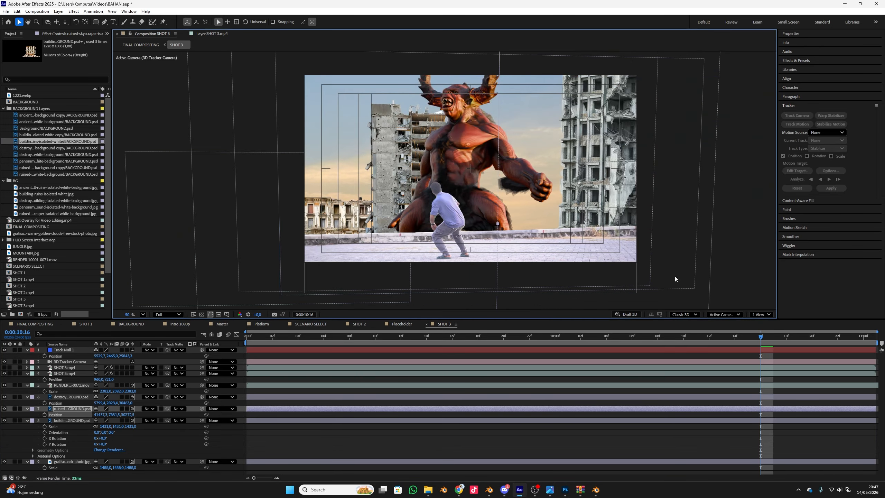
pyautogui.scroll(2, 495, 234)
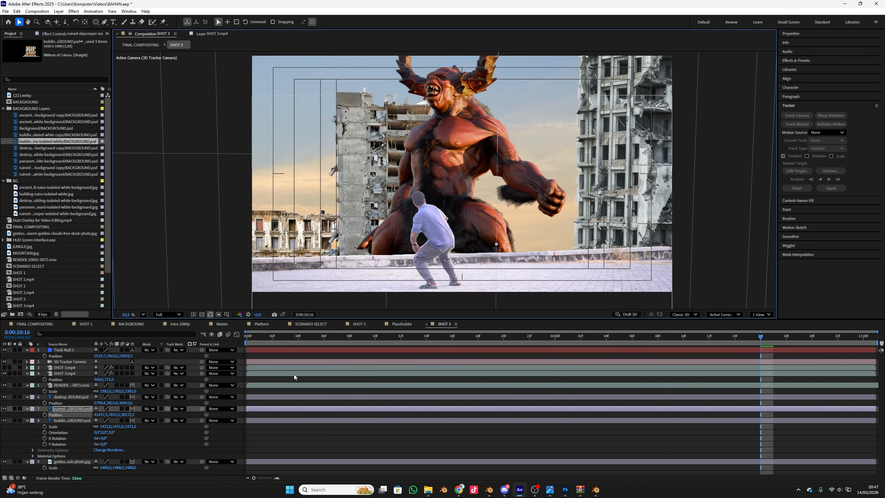
pyautogui.click(261, 338)
pyautogui.press('space')
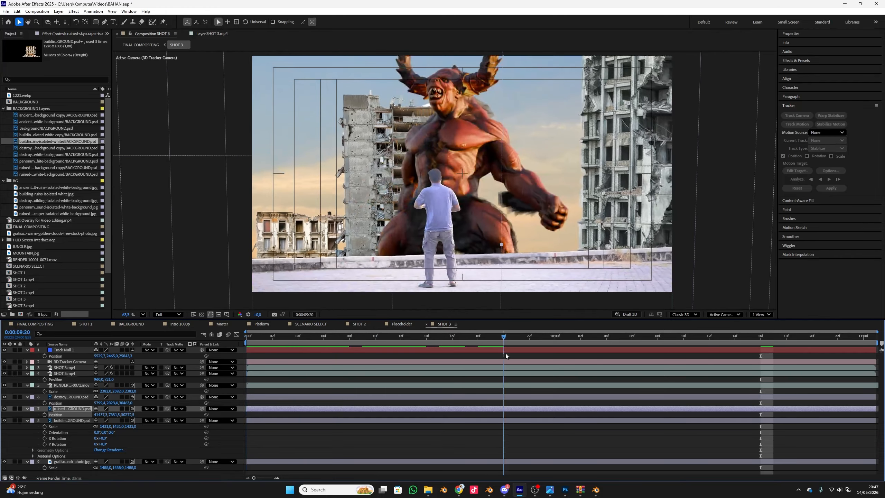
# Step: Collapse the expanded properties of all layers in SHOT 3
pyautogui.click(23, 368)
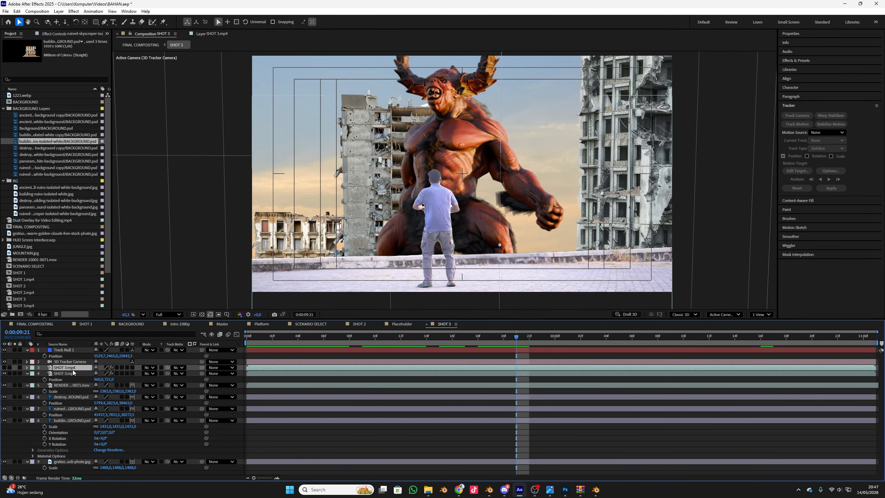
pyautogui.hotkey('ctrl', 'a')
pyautogui.click(28, 373)
pyautogui.click(68, 419)
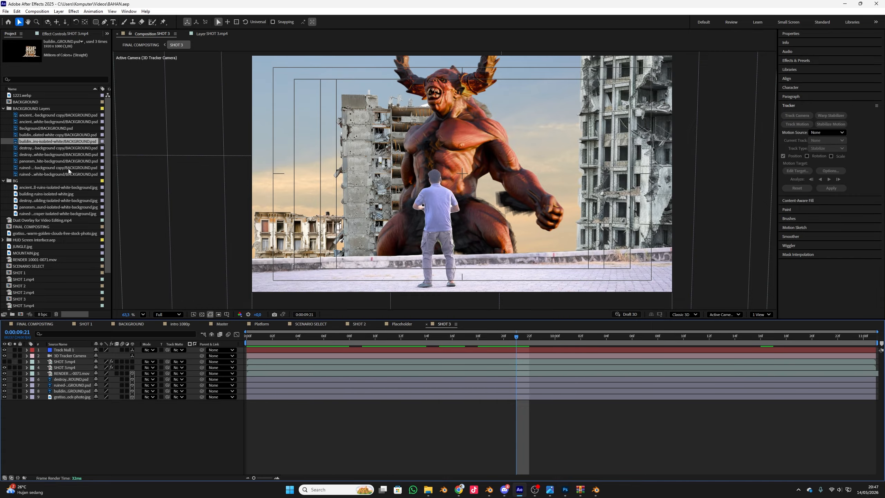
# Step: Copy the upper Dust Overlay layer from the SHOT 1 composition and paste it into SHOT 3
pyautogui.click(85, 324)
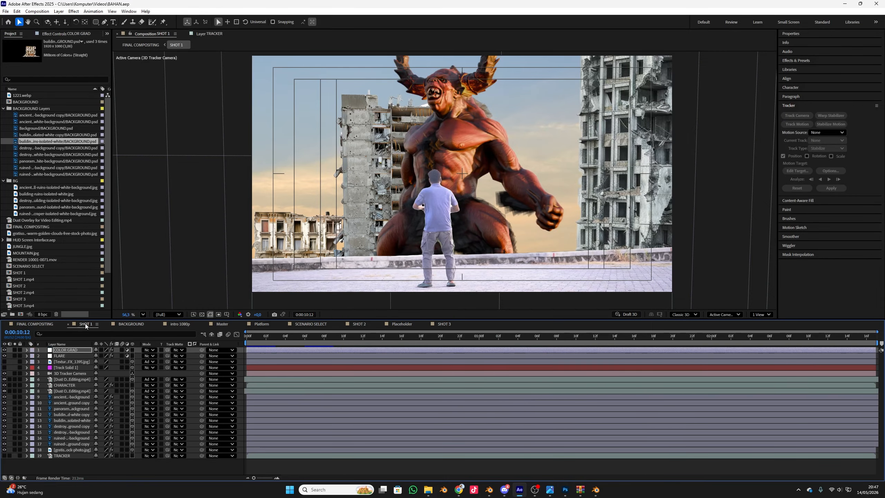
pyautogui.moveTo(295, 341); pyautogui.dragTo(421, 344)
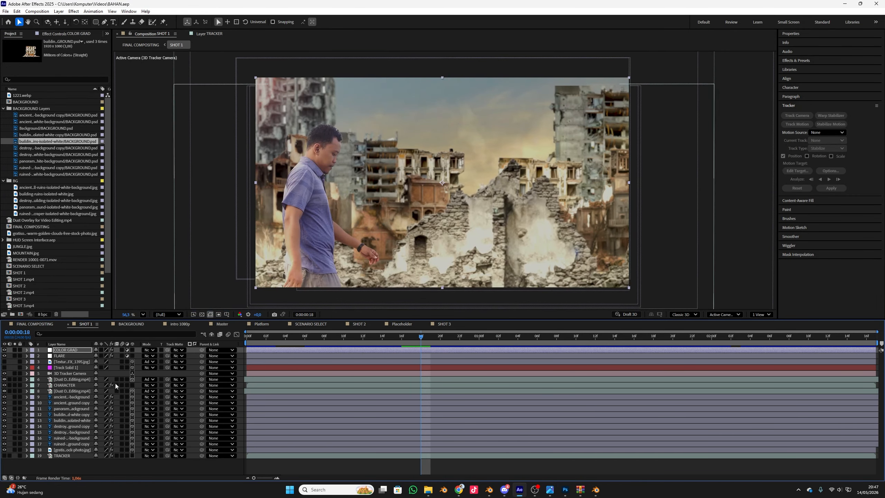
pyautogui.click(66, 380)
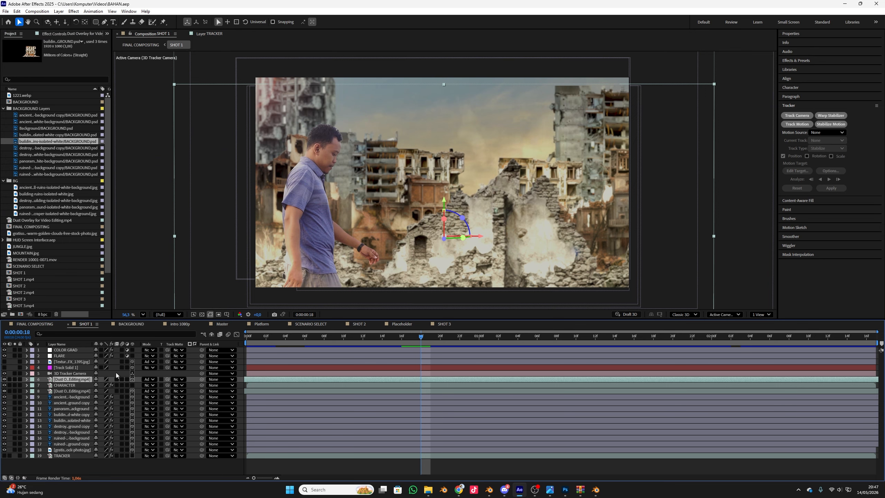
pyautogui.click(444, 325)
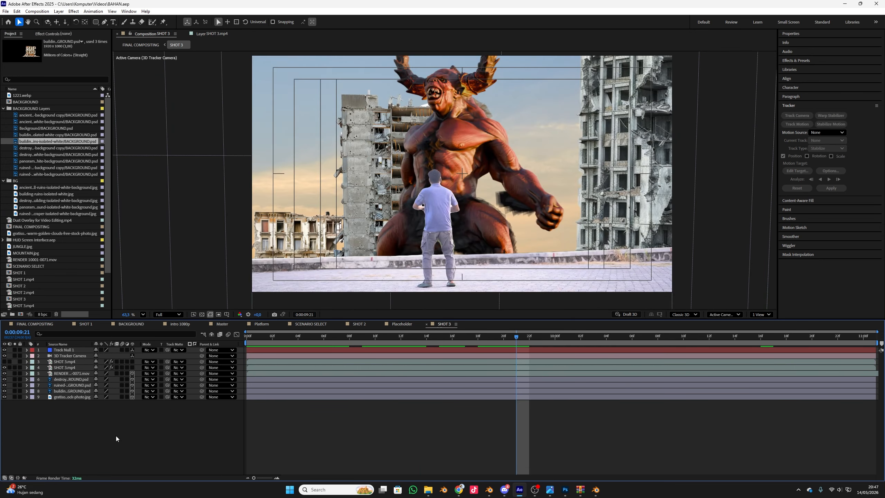
pyautogui.hotkey('ctrl', 'v')
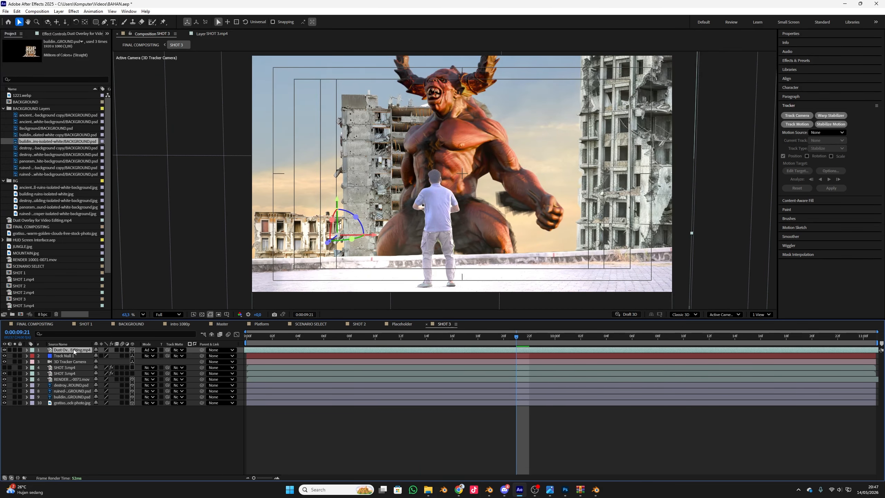
# Step: Reorder the dust overlay to sit directly above the monster render, and move it along X toward the monster
pyautogui.moveTo(74, 351); pyautogui.dragTo(89, 380)
pyautogui.moveTo(260, 337); pyautogui.dragTo(452, 379)
pyautogui.moveTo(418, 236); pyautogui.dragTo(466, 238)
# Step: Play back SHOT 3 from its start to check how the dust overlay blends with the monster
pyautogui.press('space')
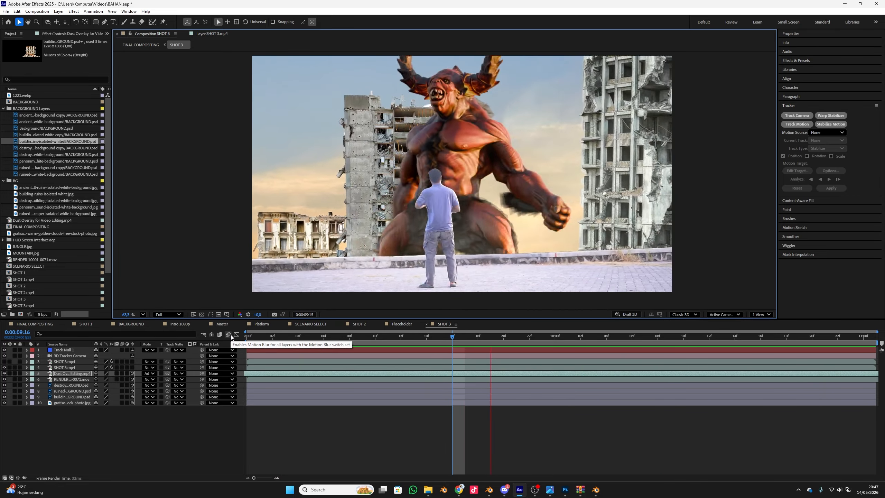
pyautogui.press('space')
pyautogui.moveTo(268, 337); pyautogui.dragTo(249, 343)
pyautogui.press('space')
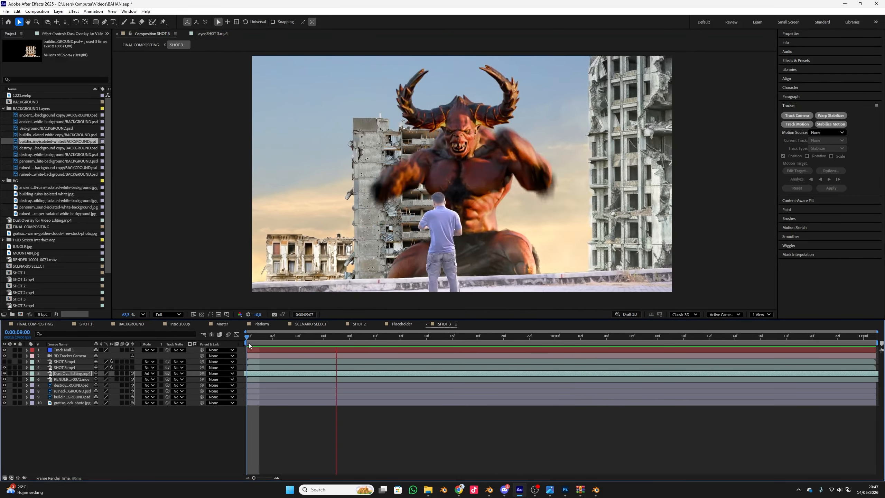
pyautogui.press('space')
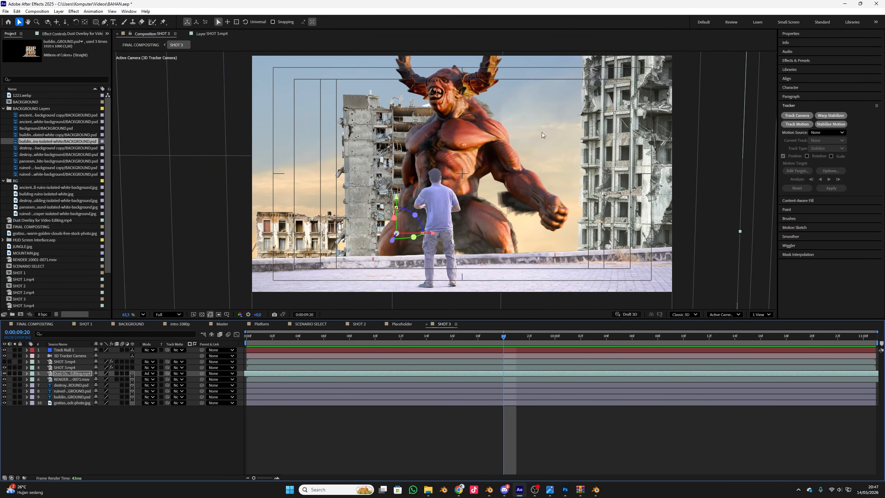
# Step: Find the Glow effect and apply it to the RENDER 10001-0071.mov monster layer in SHOT 3
pyautogui.click(808, 59)
pyautogui.click(792, 69)
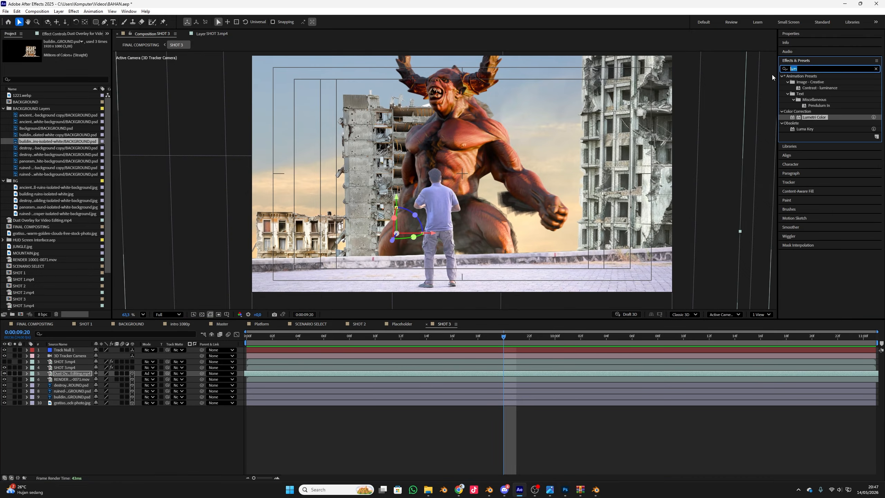
pyautogui.write('glow')
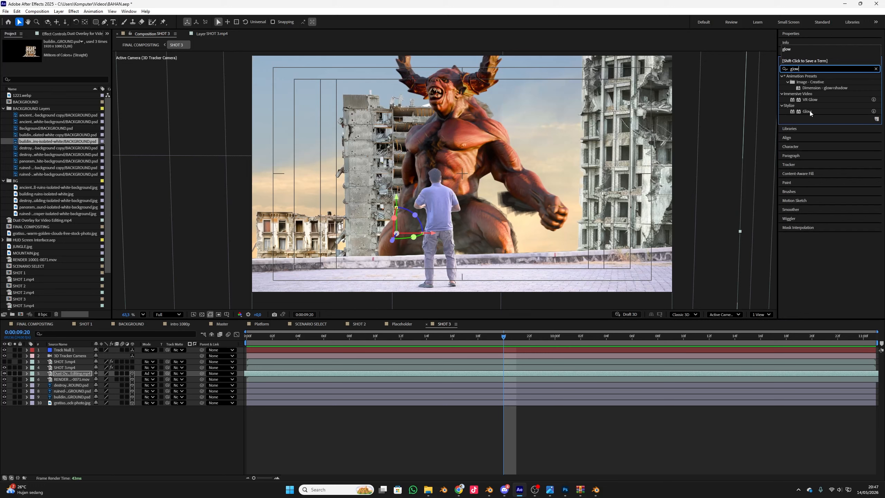
pyautogui.moveTo(810, 111); pyautogui.dragTo(74, 380)
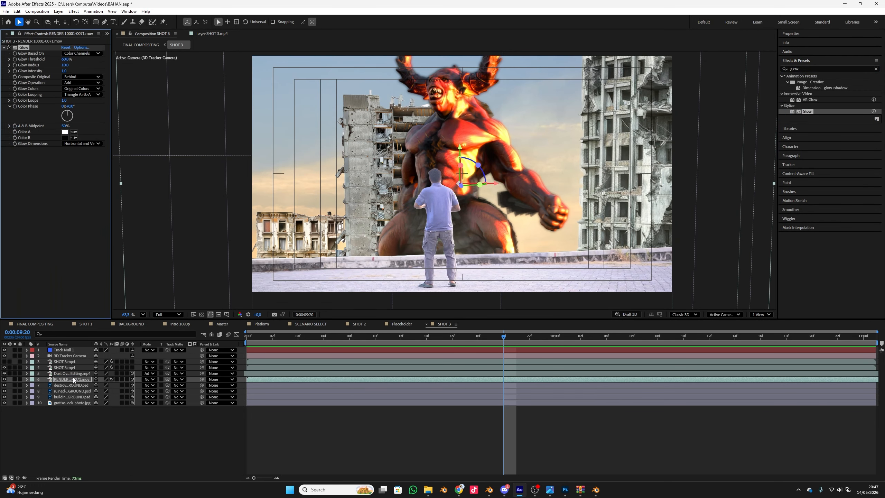
# Step: Set the monster's Glow Intensity to 6.5, Glow Radius to 13 and Glow Threshold to 29.8%
pyautogui.moveTo(64, 71); pyautogui.dragTo(145, 73)
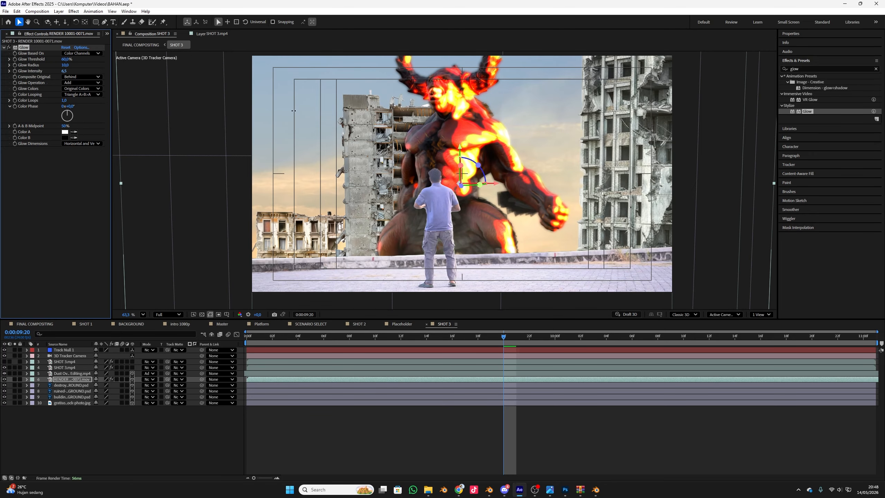
pyautogui.moveTo(64, 65); pyautogui.dragTo(87, 89)
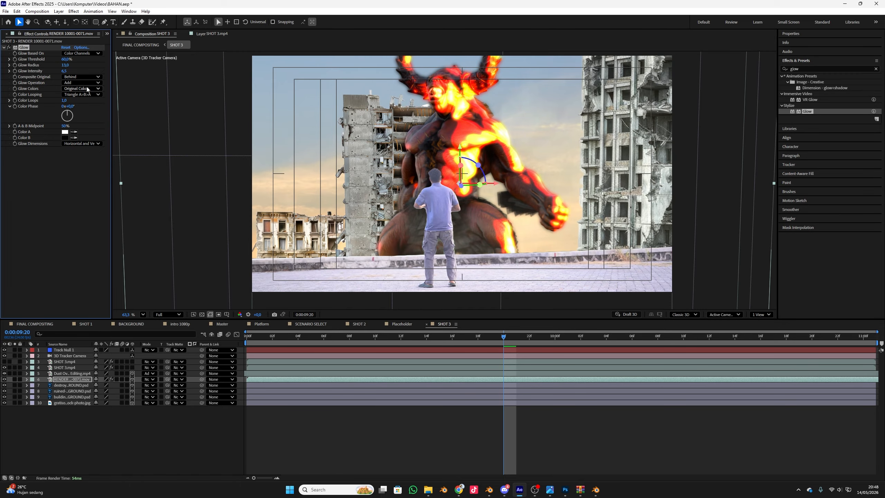
pyautogui.moveTo(67, 59)
pyautogui.mouseDown()
pyautogui.moveTo(78, 60)
pyautogui.moveTo(52, 67)
pyautogui.mouseUp()
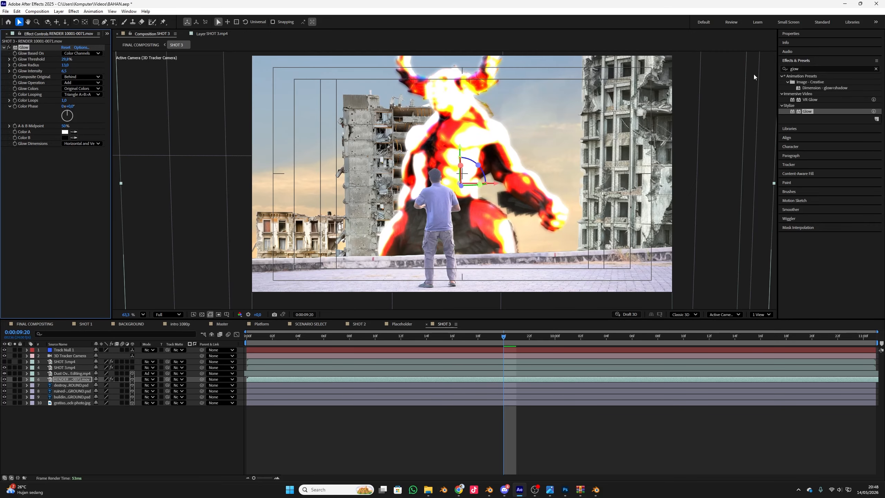
# Step: Find the Directional Blur effect and apply it to the monster render layer
pyautogui.doubleClick(837, 70)
pyautogui.write('b')
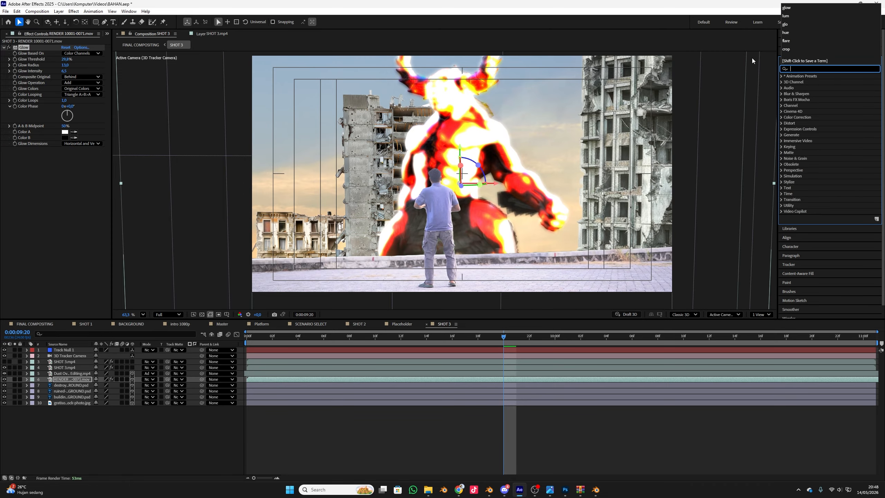
pyautogui.write('lur')
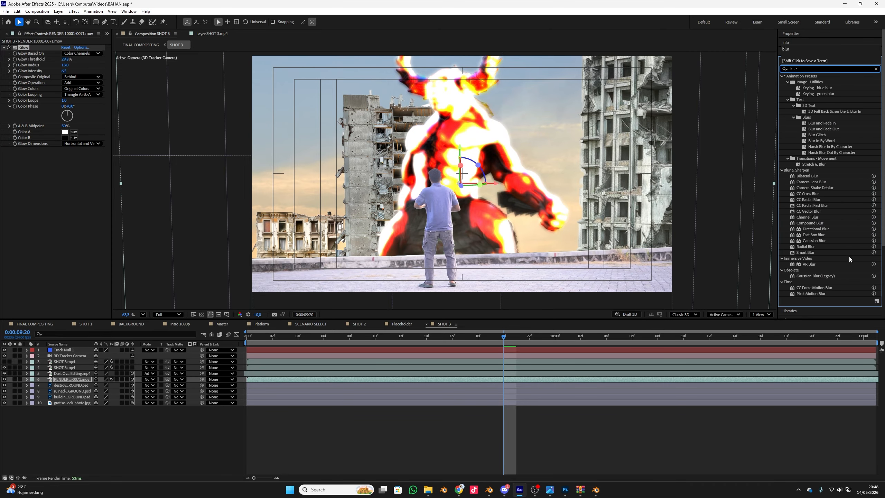
pyautogui.moveTo(814, 229); pyautogui.dragTo(78, 381)
# Step: Rename the monster render layer to MONSTER
pyautogui.rightClick(78, 382)
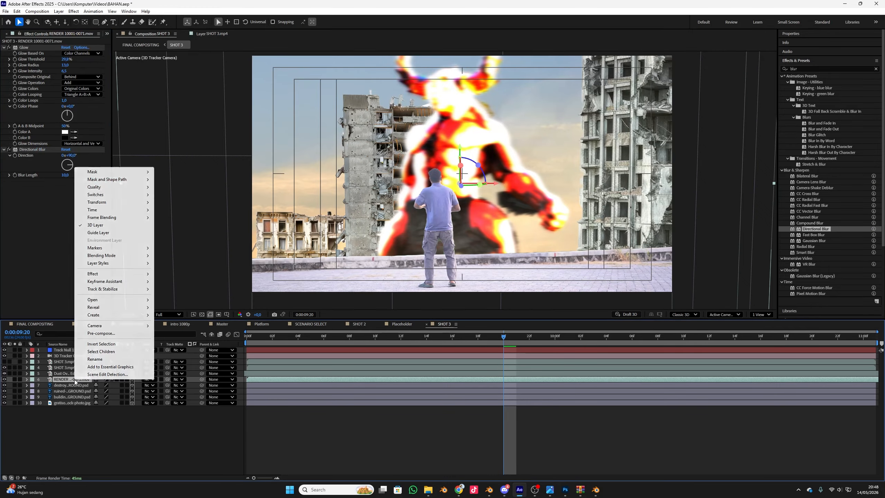
pyautogui.click(97, 360)
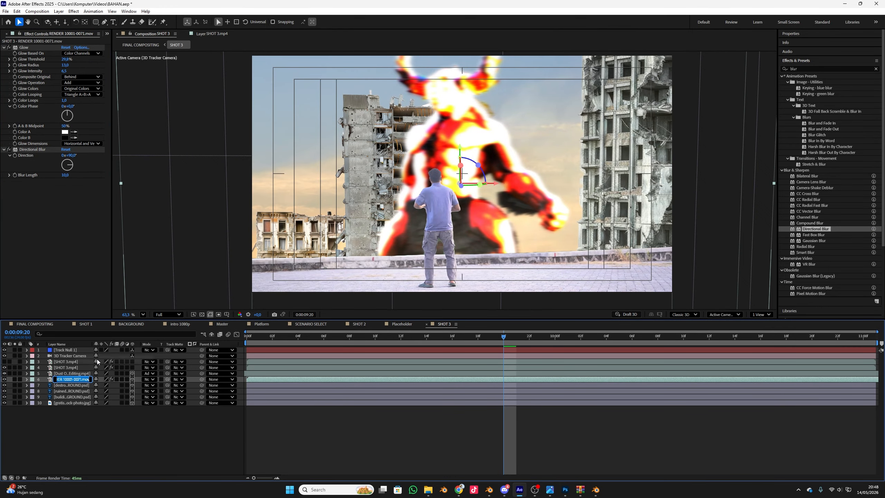
pyautogui.write('MONSTER')
pyautogui.press('Return')
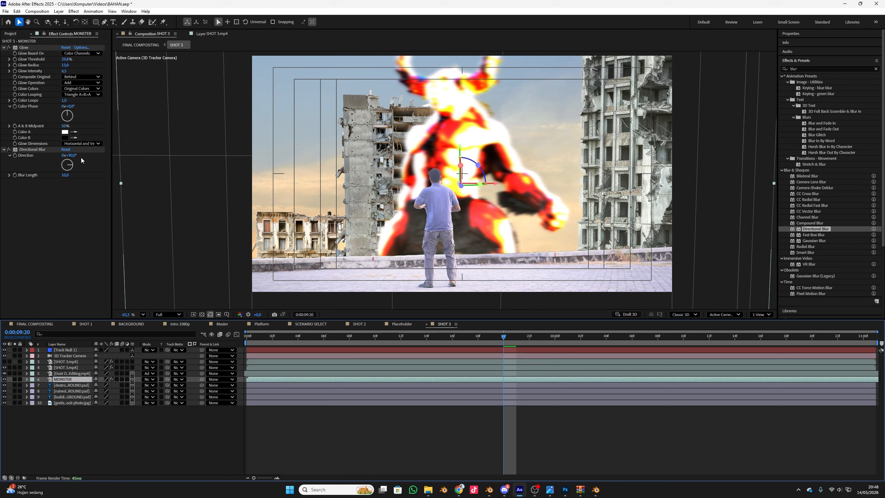
# Step: Set the MONSTER layer's Directional Blur to a direction of -2° and a blur length of 69.9
pyautogui.click(66, 161)
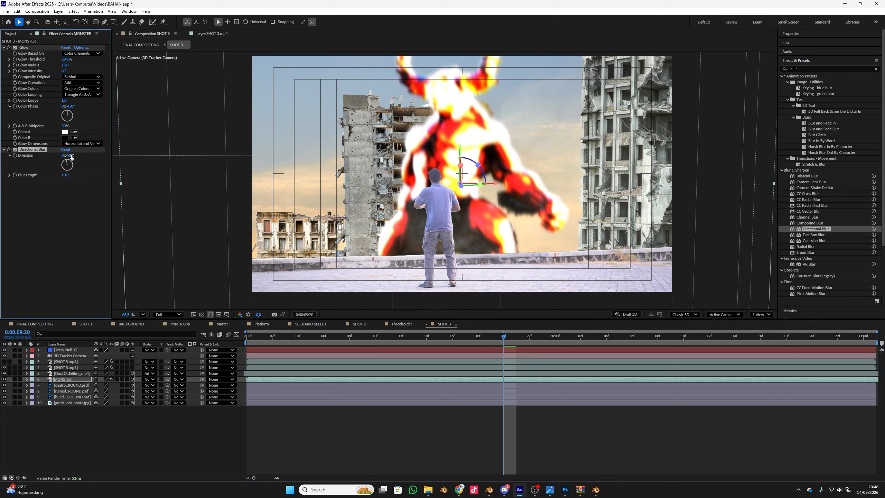
pyautogui.moveTo(64, 175)
pyautogui.mouseDown()
pyautogui.moveTo(336, 194)
pyautogui.moveTo(290, 194)
pyautogui.mouseUp()
pyautogui.click(68, 161)
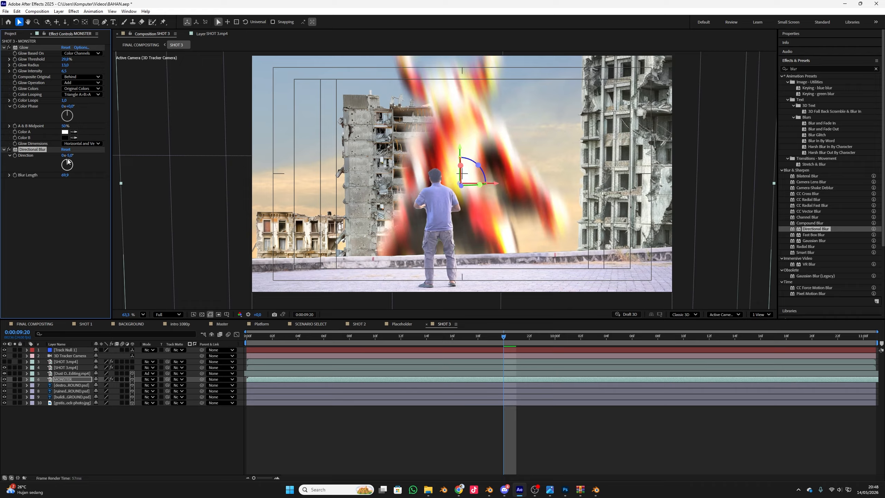
pyautogui.click(67, 161)
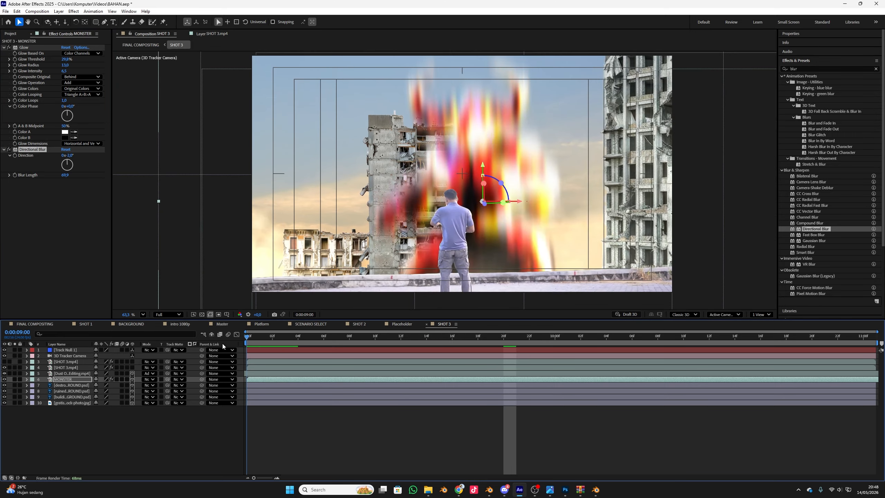
# Step: Enable keyframes at 0:00:09:14 for MONSTER's Blur Length and Glow Threshold, Radius, Intensity and Color Loops, and show the keyframed properties
pyautogui.press('Home')
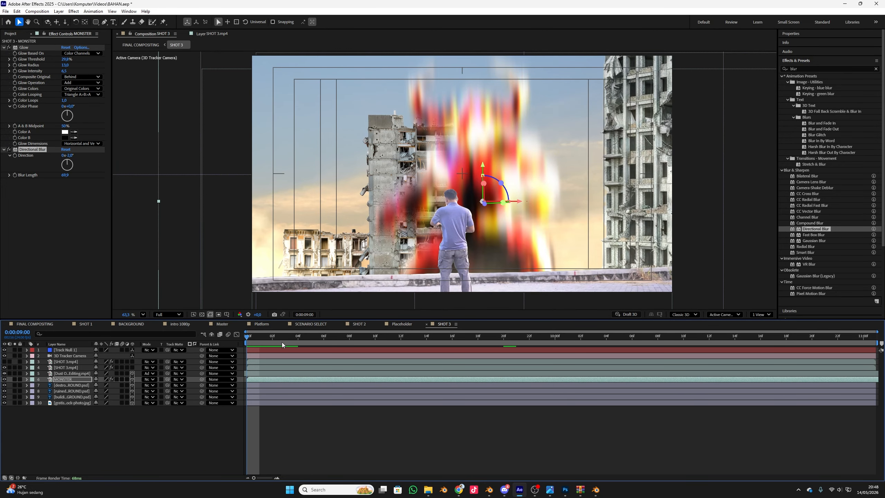
pyautogui.moveTo(282, 342); pyautogui.dragTo(426, 378)
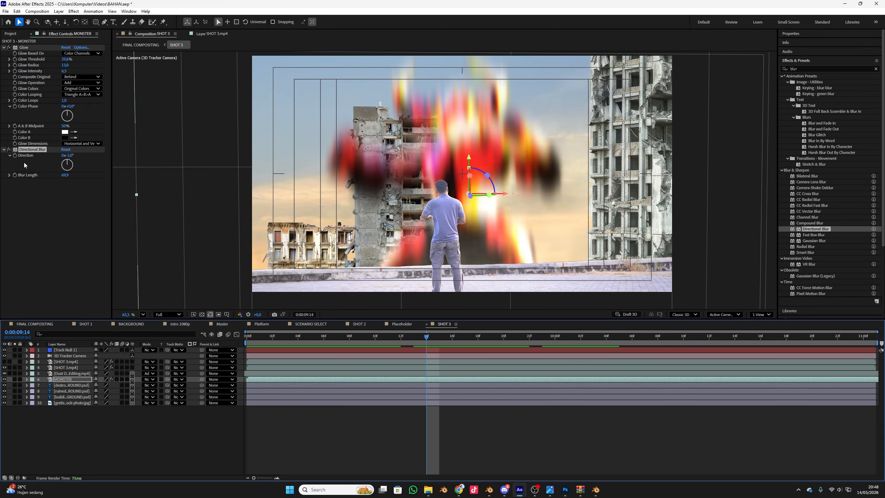
pyautogui.click(14, 175)
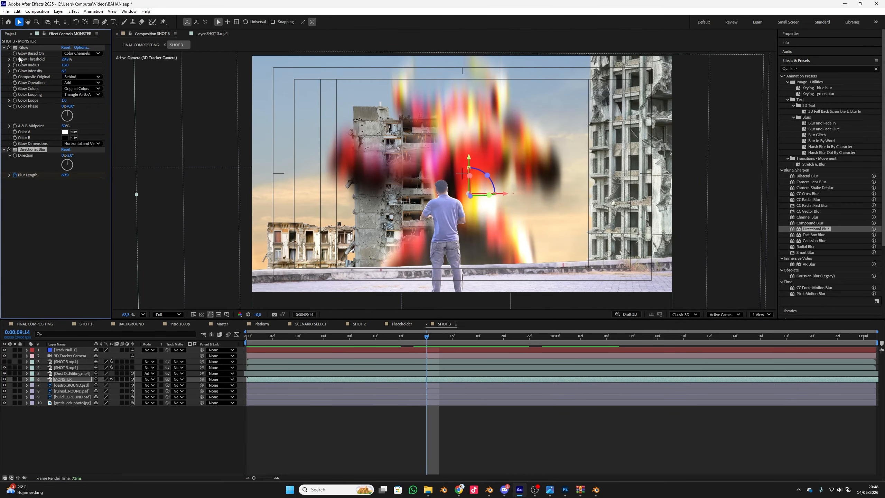
pyautogui.click(15, 71)
pyautogui.press('u')
# Step: Add a Blur Length keyframe of 69.9 to the MONSTER layer at 0:00:09:00
pyautogui.moveTo(420, 337); pyautogui.dragTo(181, 350)
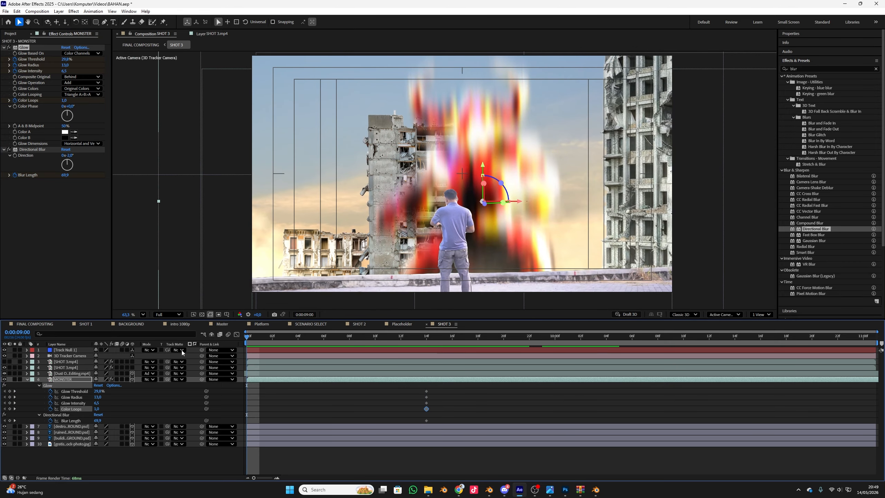
pyautogui.click(66, 176)
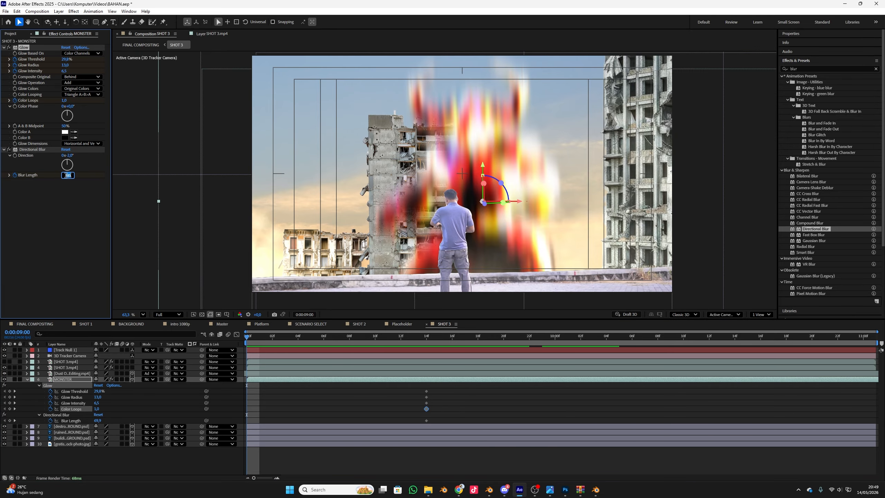
pyautogui.click(60, 214)
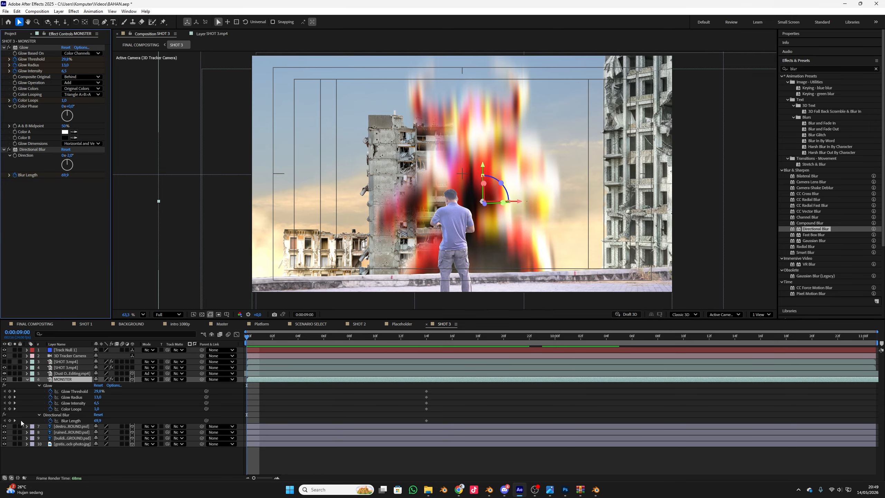
pyautogui.click(10, 420)
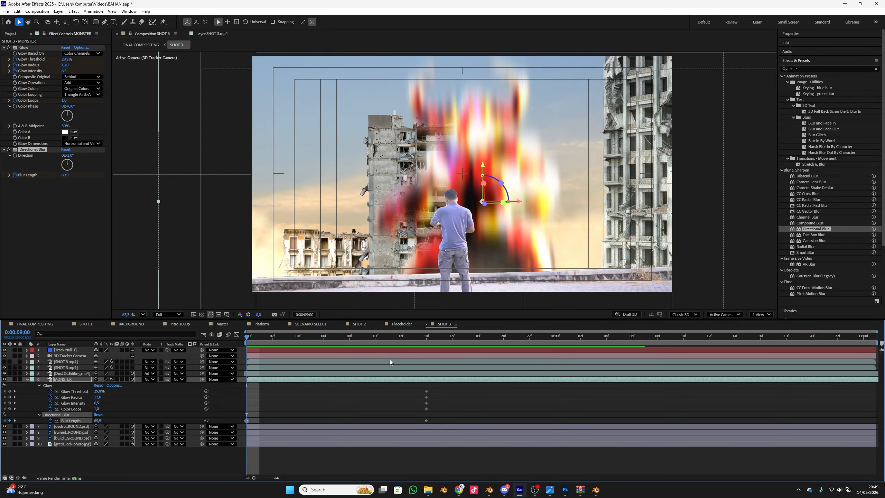
# Step: Set MONSTER's Blur Length to 0 at 0:00:09:14
pyautogui.click(428, 344)
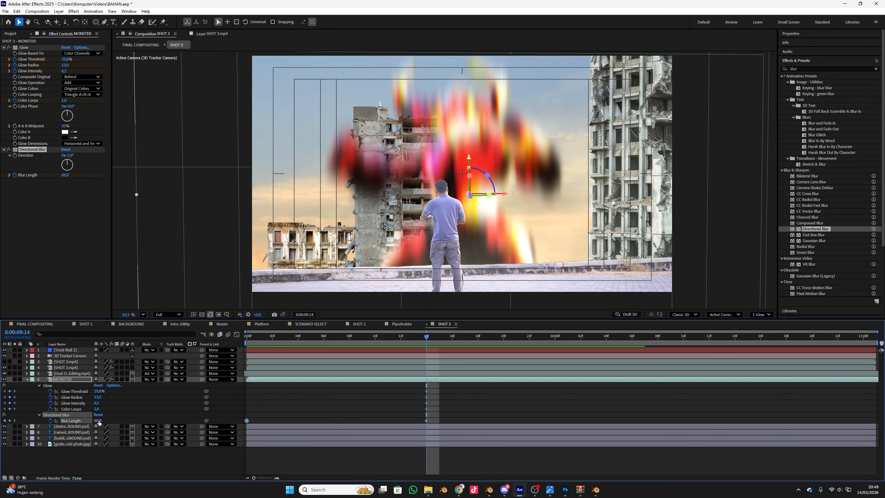
pyautogui.moveTo(66, 424); pyautogui.dragTo(64, 209)
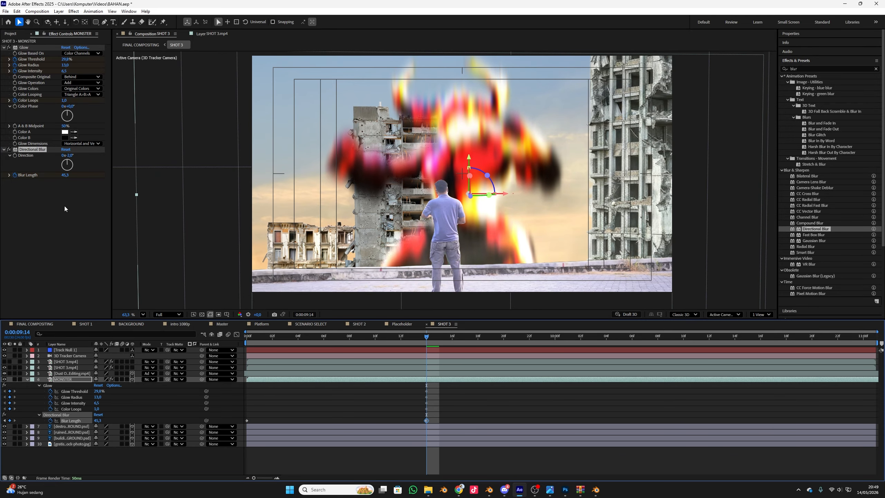
pyautogui.click(66, 174)
pyautogui.write('0')
pyautogui.press('Return')
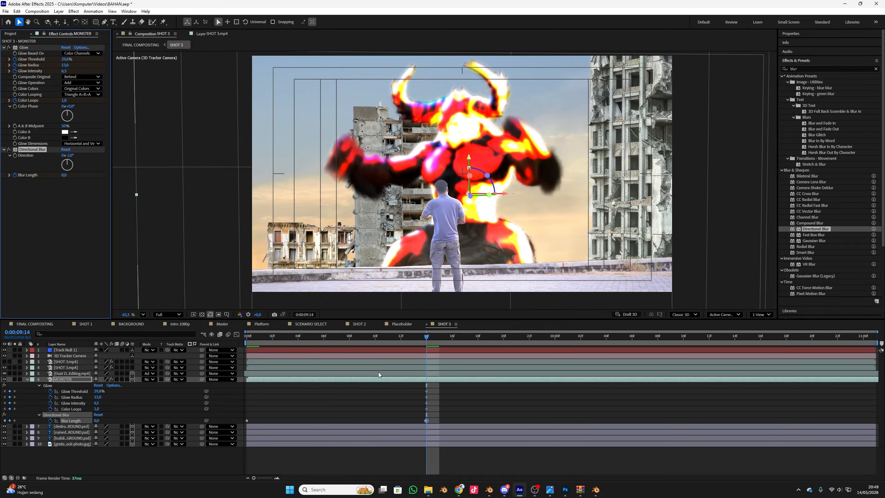
# Step: Move MONSTER's Glow keyframes to 0:00:09:00, and keyframe Glow Intensity at 0 at 0:00:09:14
pyautogui.moveTo(444, 391); pyautogui.dragTo(335, 414)
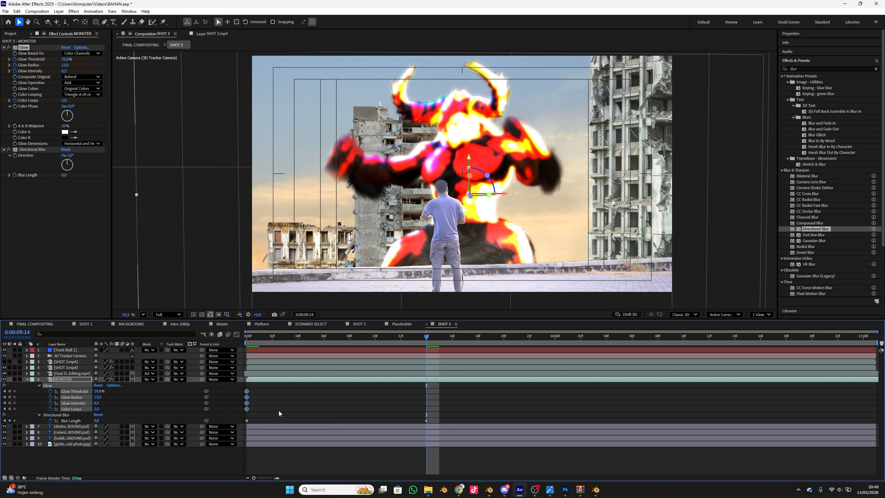
pyautogui.click(300, 380)
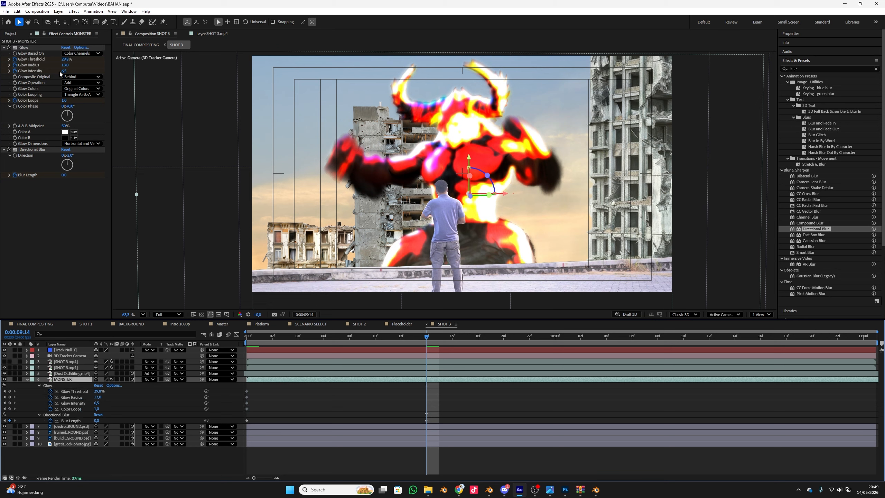
pyautogui.moveTo(63, 71); pyautogui.dragTo(1, 79)
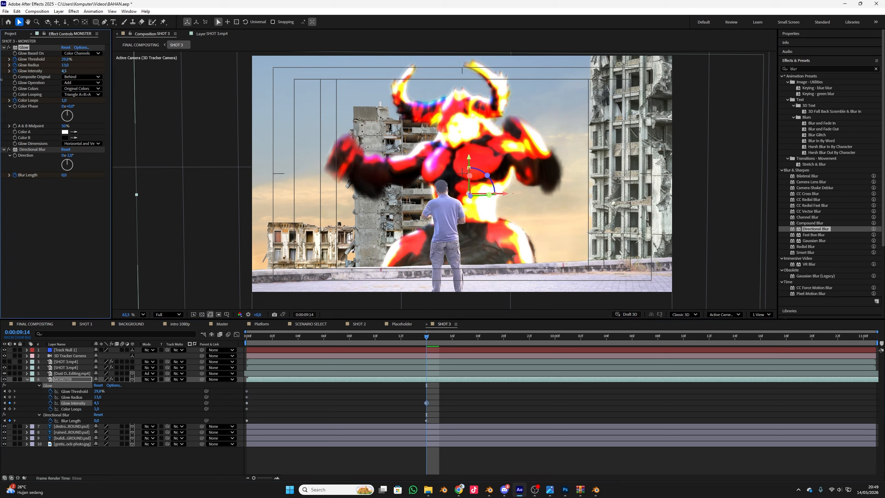
pyautogui.click(62, 71)
pyautogui.write('0')
pyautogui.press('Return')
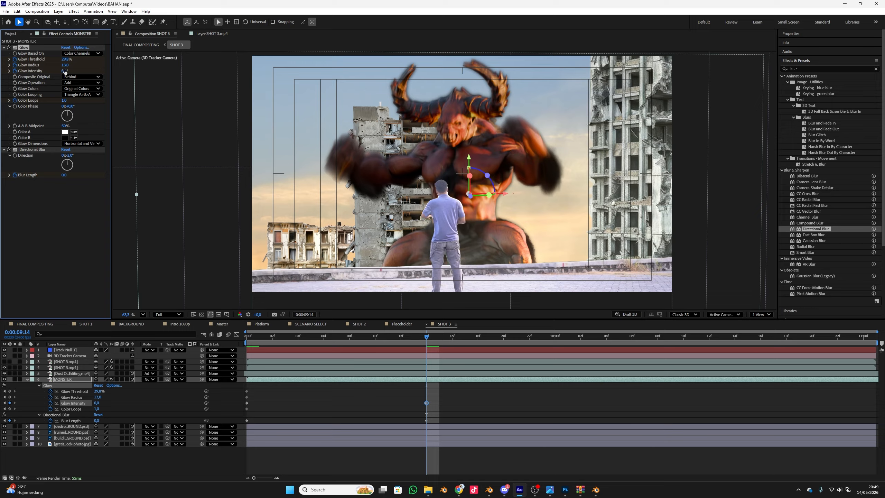
# Step: Keyframe MONSTER's Glow Radius at 0 and Glow Threshold at 0% at 0:00:09:14
pyautogui.click(64, 65)
pyautogui.write('0')
pyautogui.press('Return')
pyautogui.click(65, 59)
pyautogui.write('0')
pyautogui.press('Return')
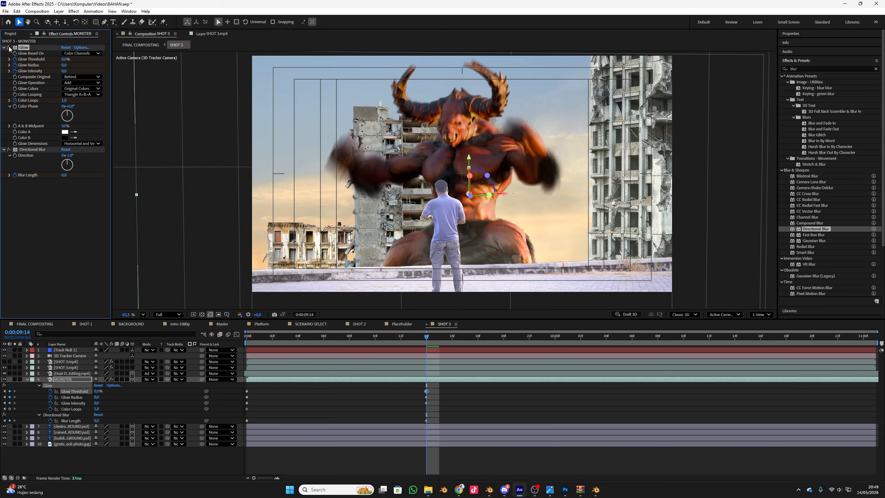
# Step: Try setting the Glow effect's A & B Midpoint to 0% on the MONSTER layer
pyautogui.click(39, 105)
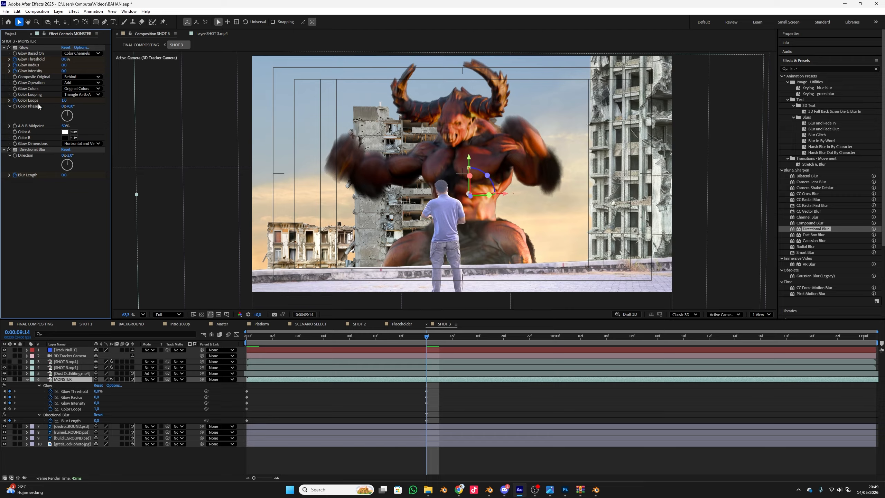
pyautogui.hotkey('ctrl', 'z')
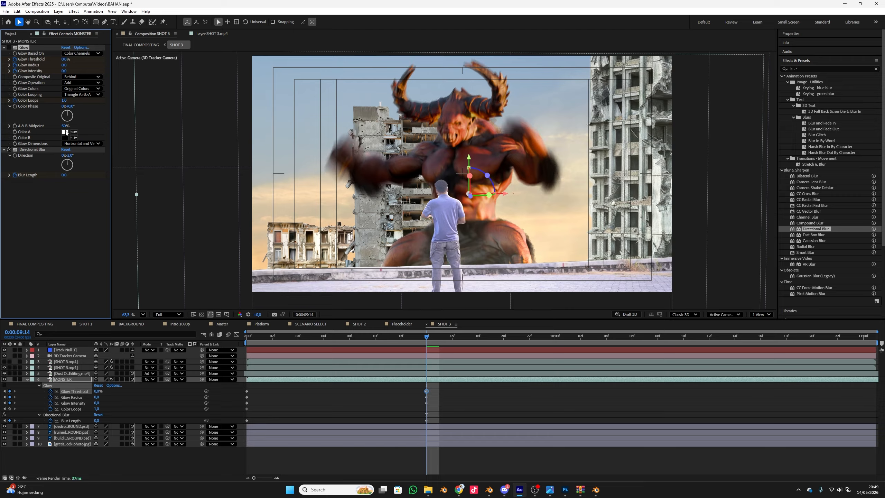
pyautogui.moveTo(63, 126); pyautogui.dragTo(61, 126)
pyautogui.hotkey('ctrl', 'z')
pyautogui.click(65, 126)
pyautogui.write('0')
pyautogui.press('Return')
pyautogui.hotkey('ctrl', 'z')
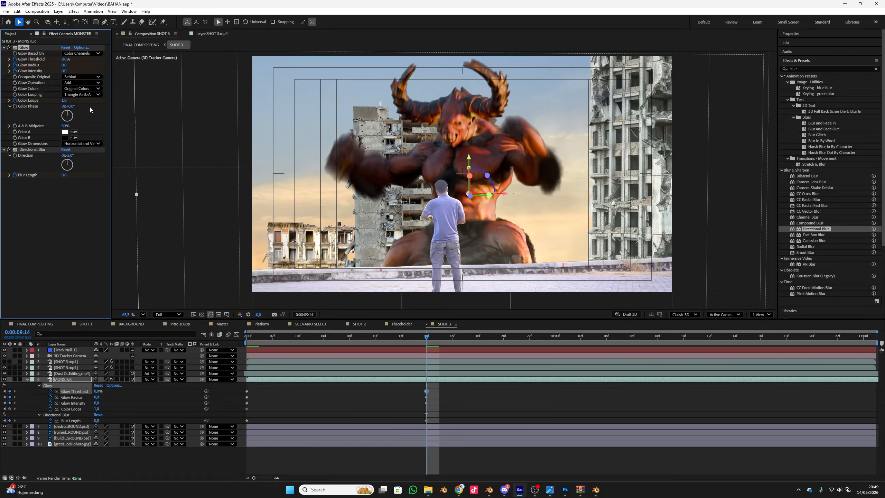
# Step: Keyframe the Glow effect's Color Loops at 1.1 at 0:00:09:14, and try another A & B Midpoint value
pyautogui.click(2, 100)
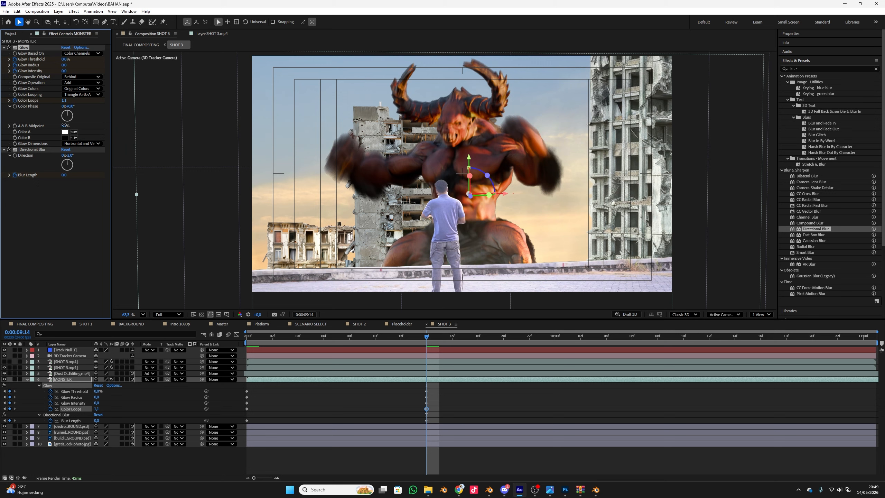
pyautogui.moveTo(64, 124); pyautogui.dragTo(65, 128)
pyautogui.hotkey('ctrl', 'z')
pyautogui.hotkey('ctrl', 'z')
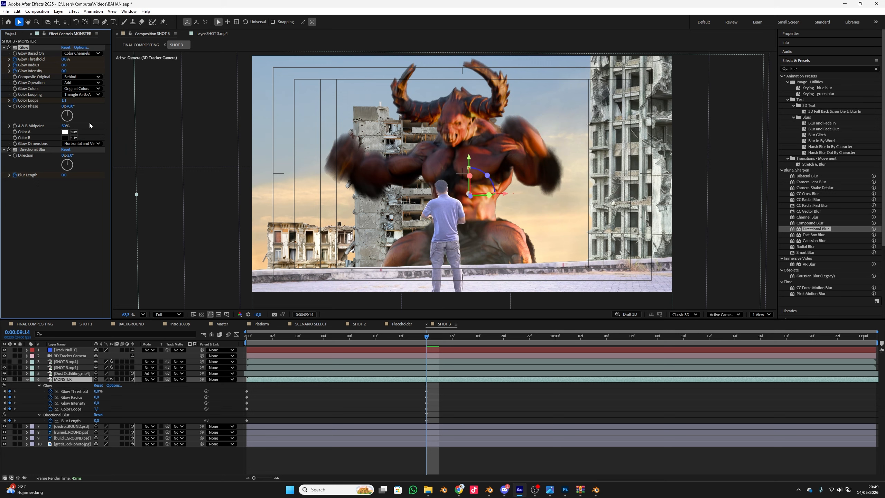
# Step: Try Glow Operation None and Composite Original On Top for MONSTER's Glow effect, ending with Composite Original at Behind
pyautogui.click(82, 83)
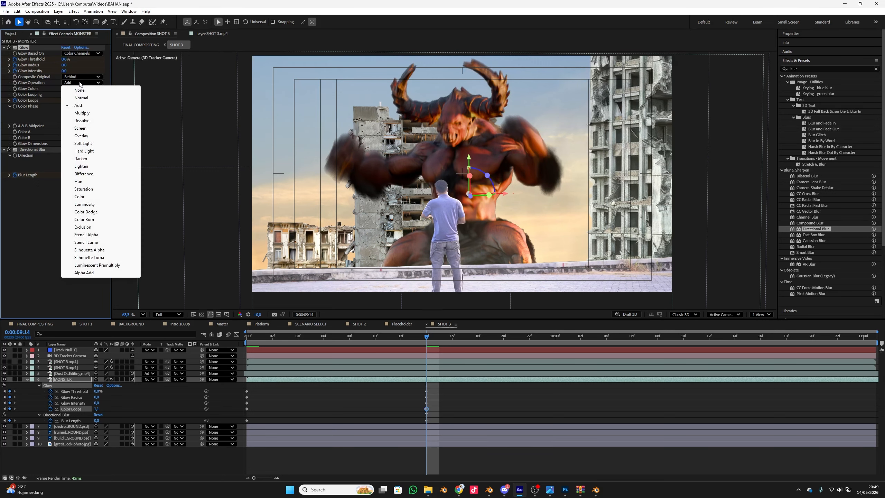
pyautogui.click(81, 91)
pyautogui.hotkey('ctrl', 'z')
pyautogui.click(83, 78)
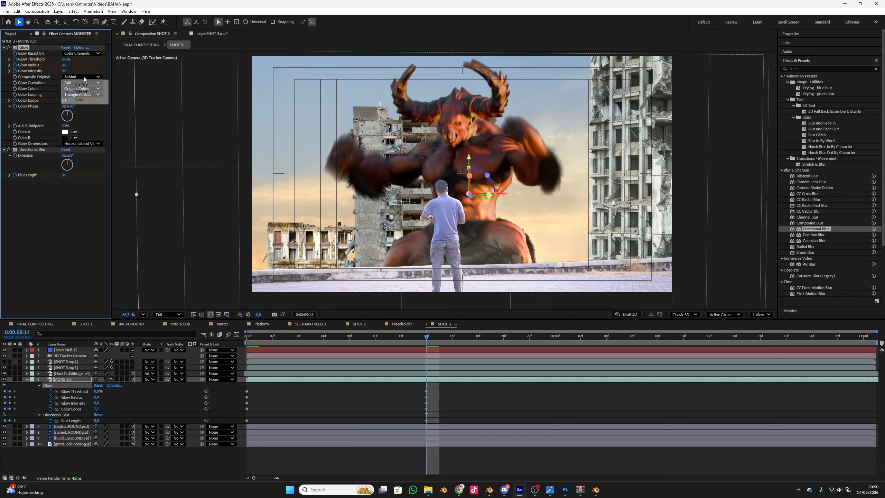
pyautogui.click(83, 85)
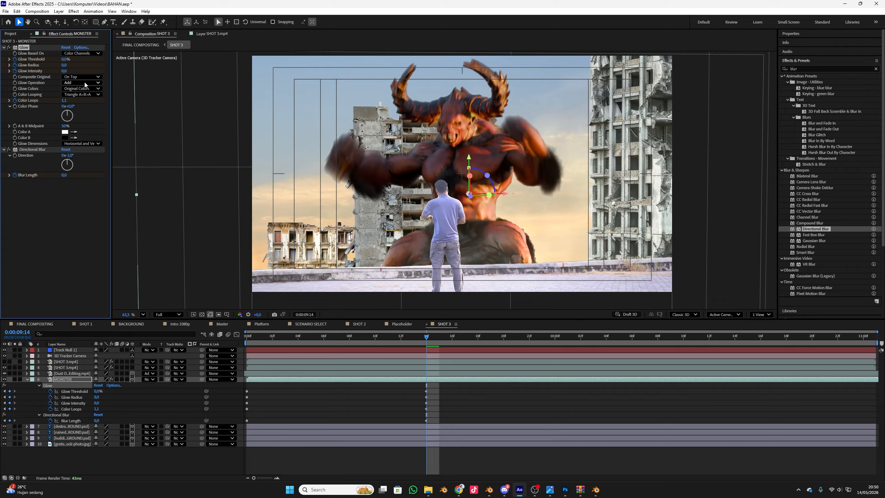
pyautogui.click(85, 78)
pyautogui.click(79, 80)
pyautogui.click(78, 78)
pyautogui.click(32, 91)
# Step: Preview the monster's glow and directional blur appearance from 0:00:09:00
pyautogui.moveTo(256, 337); pyautogui.dragTo(233, 339)
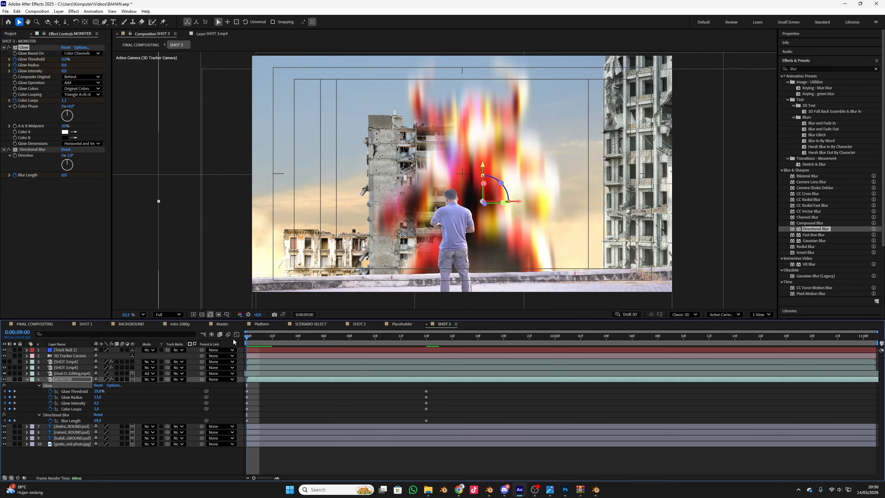
pyautogui.press('space')
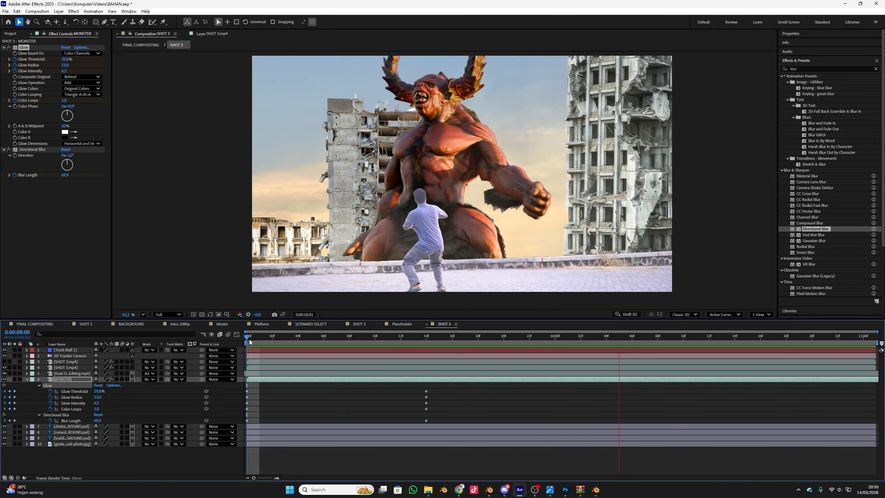
pyautogui.press('space')
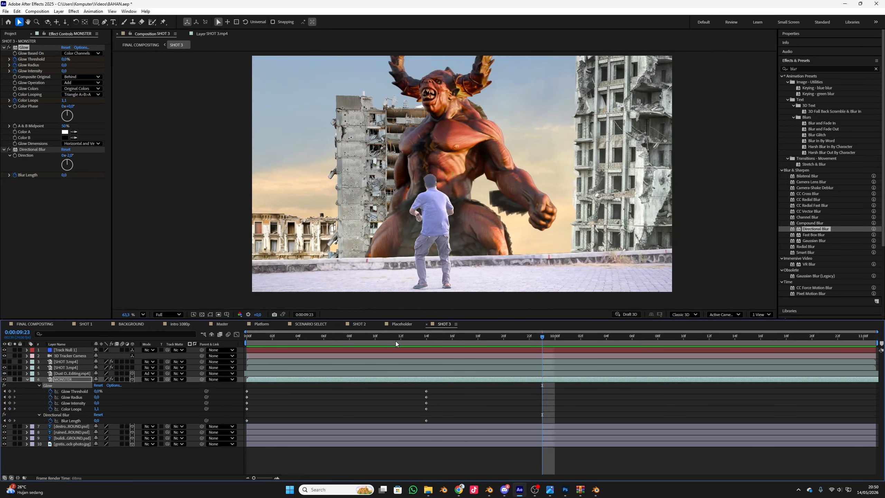
pyautogui.moveTo(413, 341); pyautogui.dragTo(326, 345)
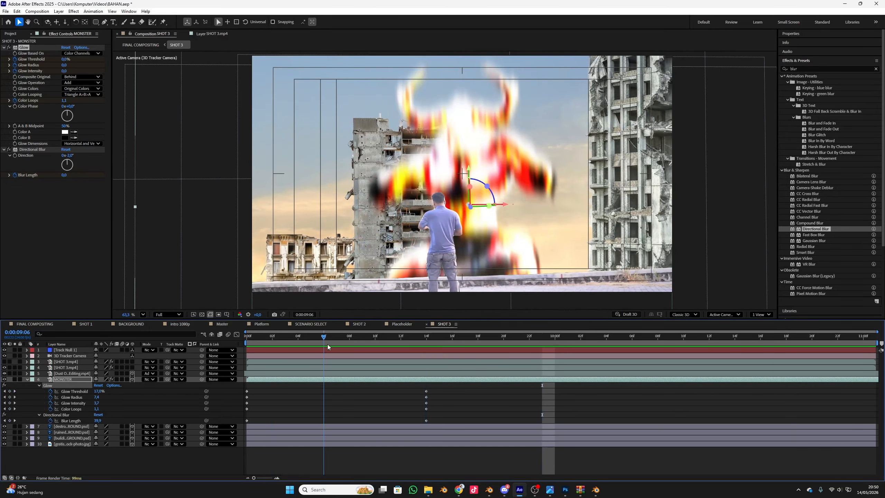
# Step: Apply the Gradient Wipe transition effect to the MONSTER layer and set its Transition Softness to 100%
pyautogui.click(74, 11)
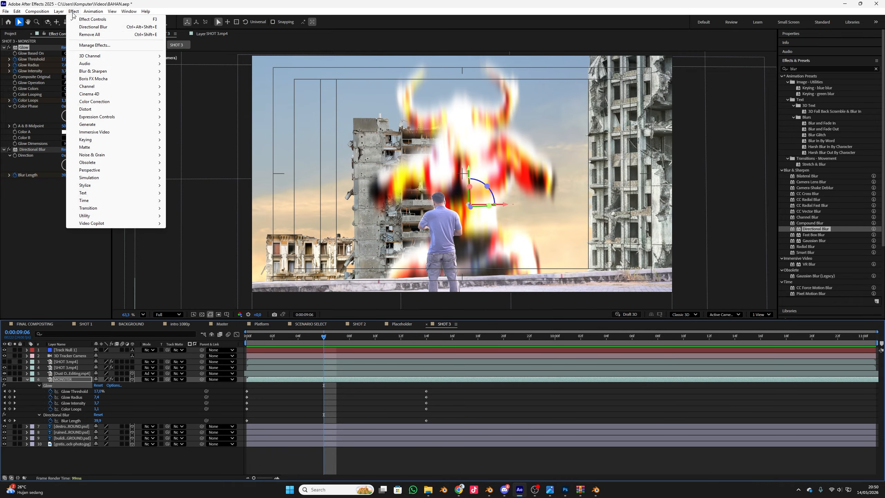
pyautogui.moveTo(111, 208)
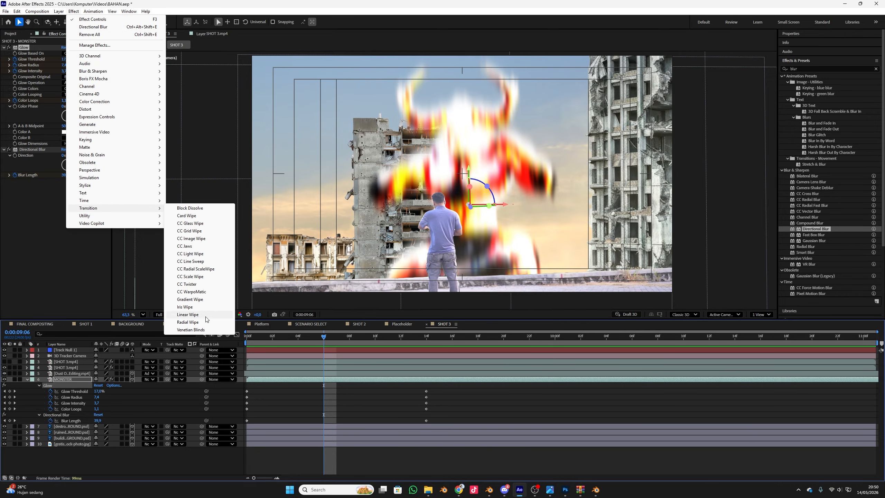
pyautogui.click(202, 299)
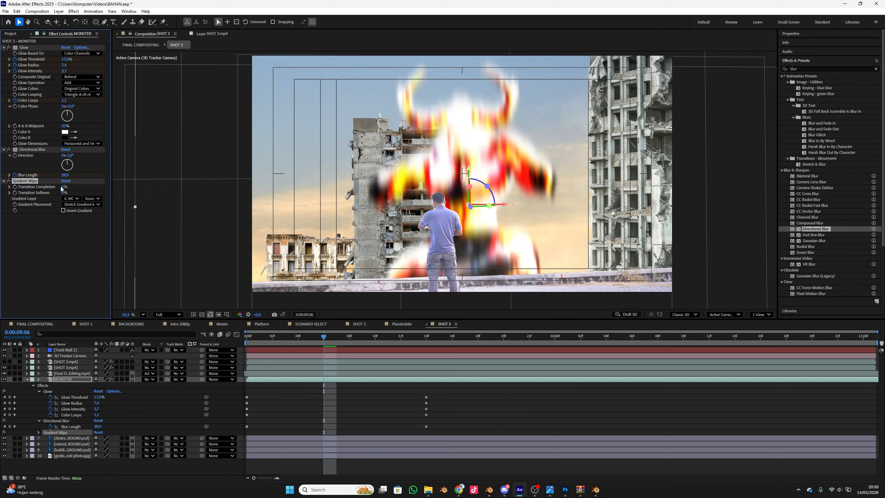
pyautogui.moveTo(64, 186); pyautogui.dragTo(141, 196)
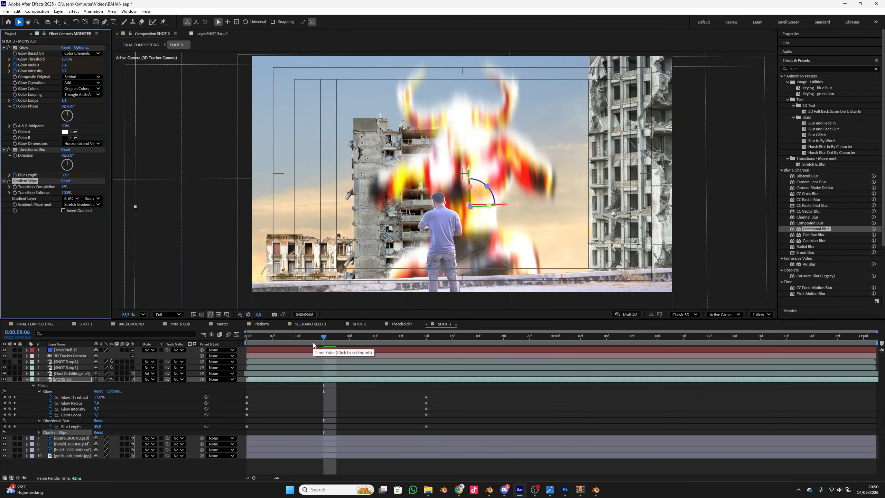
# Step: Keyframe Gradient Wipe's Transition Completion at 0% at 0:00:09:14 and 100% at 0:00:09:00, keeping MONSTER as the gradient layer
pyautogui.moveTo(312, 342); pyautogui.dragTo(428, 341)
pyautogui.moveTo(63, 188); pyautogui.dragTo(17, 198)
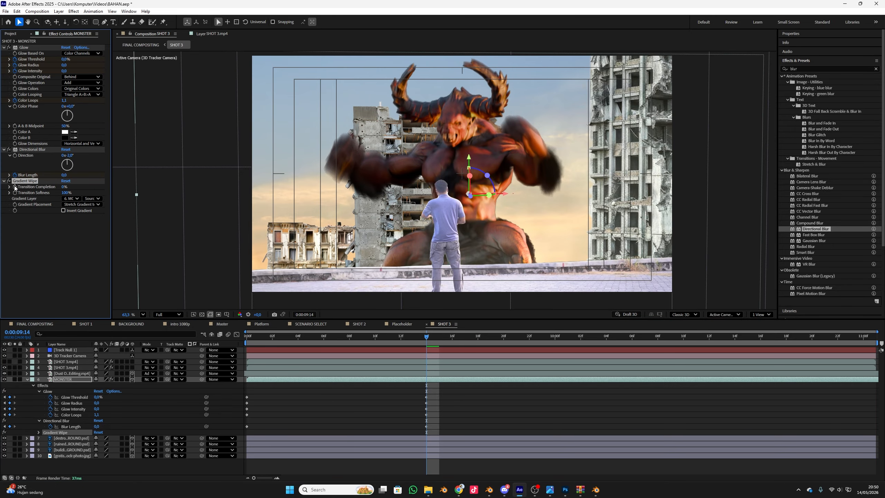
pyautogui.moveTo(339, 337); pyautogui.dragTo(216, 353)
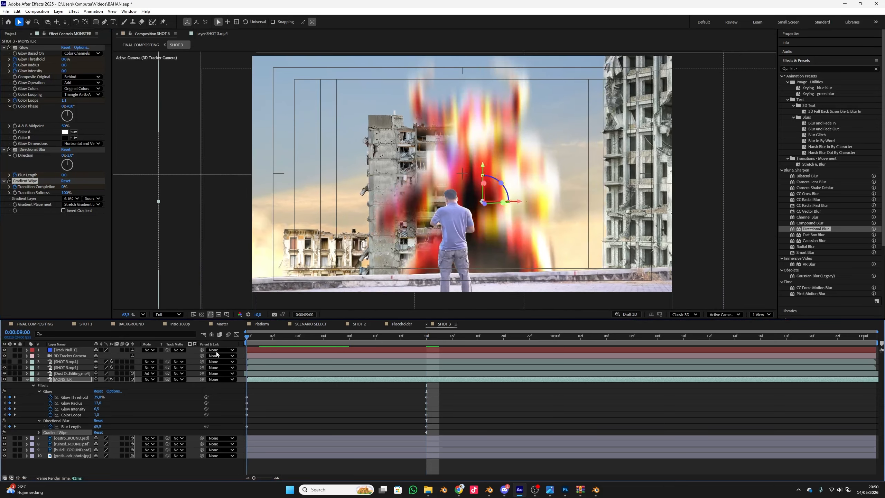
pyautogui.moveTo(63, 187); pyautogui.dragTo(130, 190)
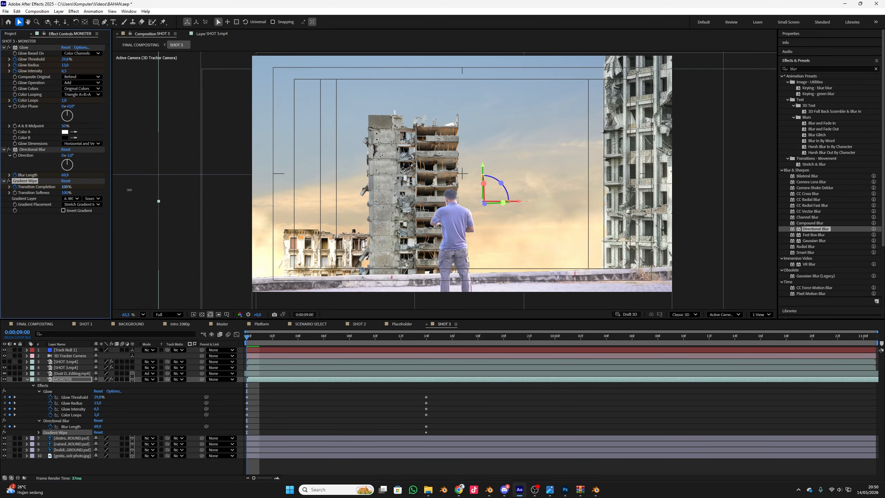
pyautogui.click(92, 198)
pyautogui.click(72, 199)
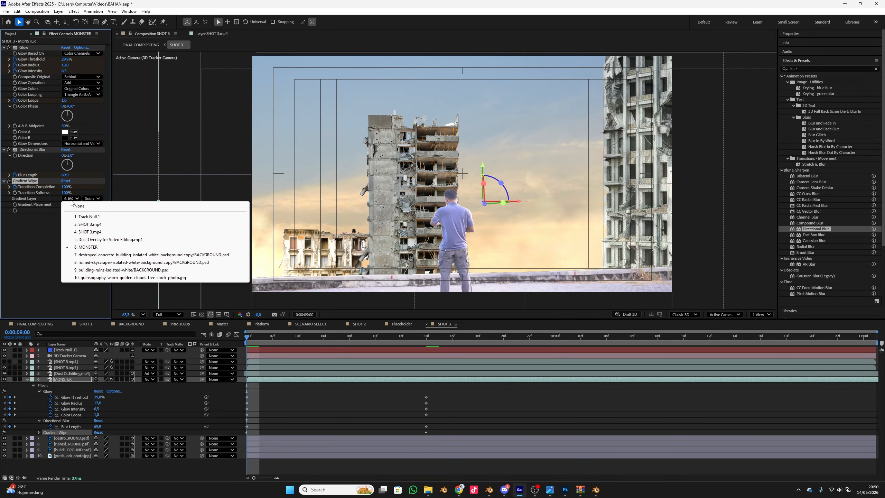
pyautogui.click(87, 248)
# Step: Play back SHOT 3 from its start several times to check the monster's gradient wipe reveal
pyautogui.press('space')
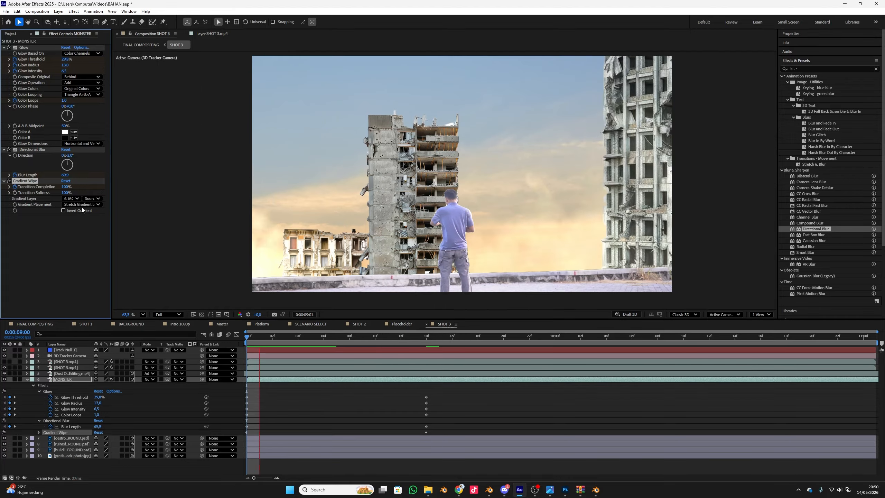
pyautogui.press('space')
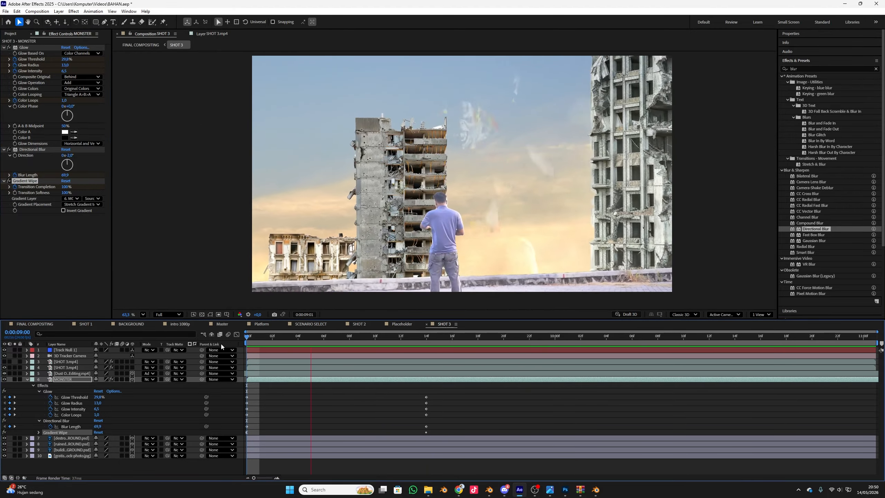
pyautogui.press('space')
pyautogui.press('space')
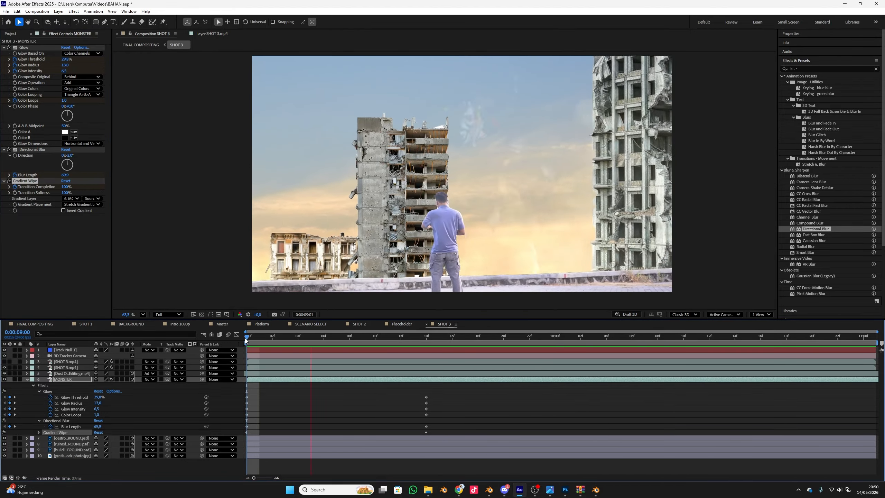
pyautogui.moveTo(327, 335); pyautogui.dragTo(220, 350)
pyautogui.press('space')
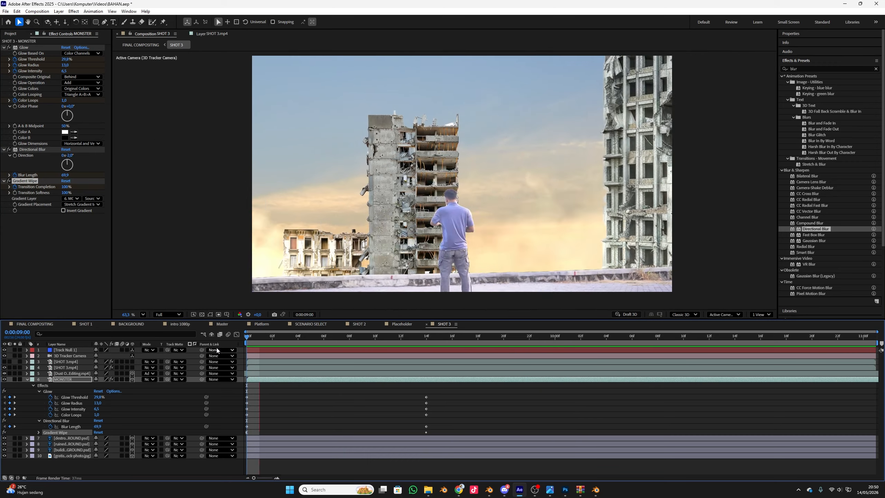
pyautogui.click(259, 340)
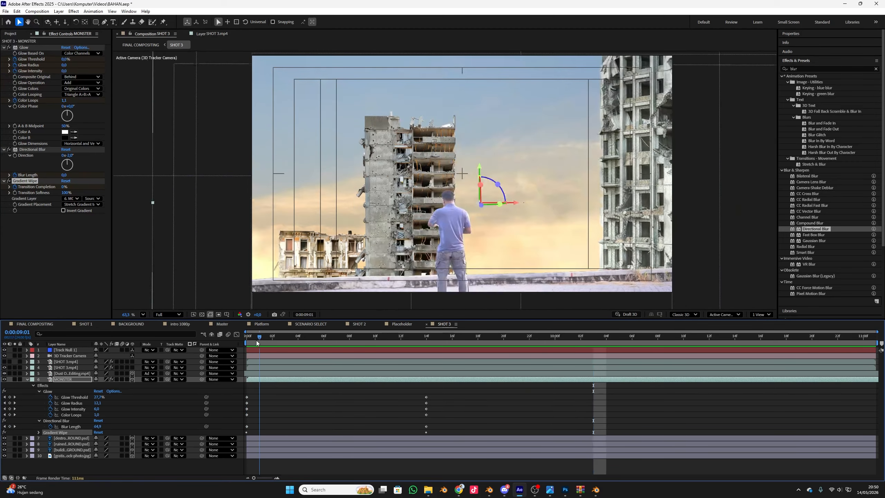
pyautogui.press('space')
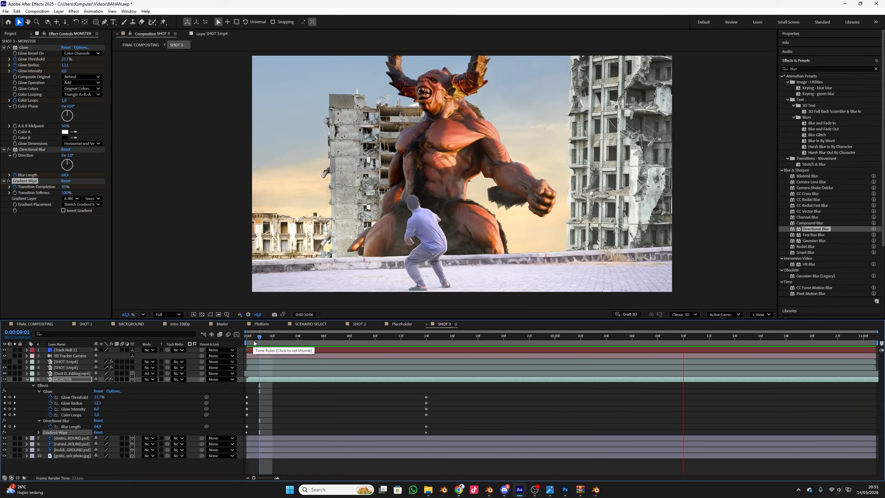
pyautogui.scroll(-1, 451, 205)
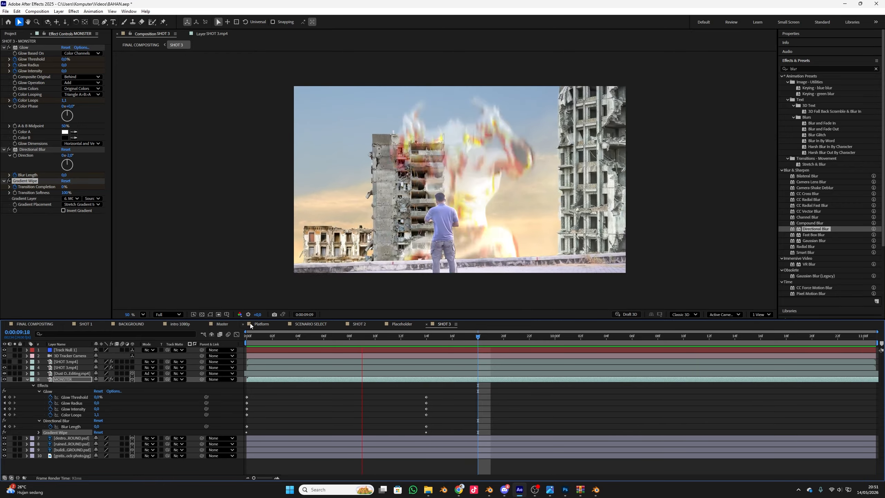
pyautogui.press('space')
# Step: Scale the MONSTER layer to 2468%, push it deeper into the 3D scene and lower it slightly
pyautogui.click(76, 380)
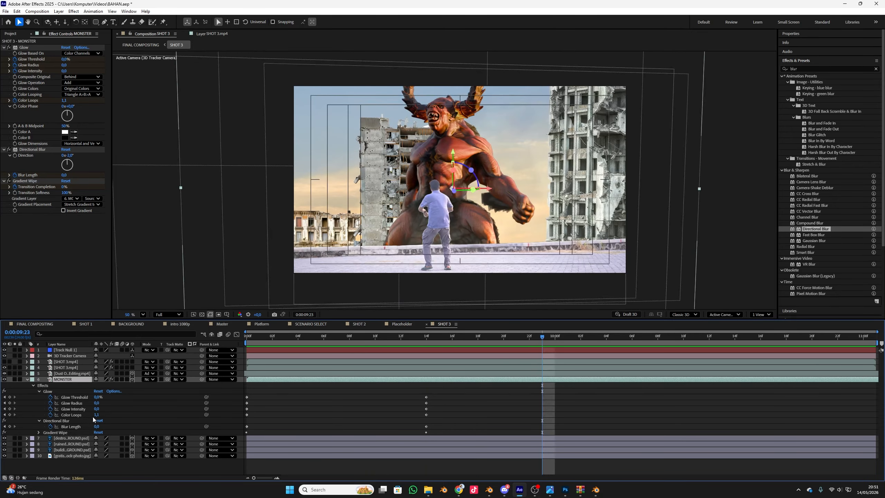
pyautogui.press('s')
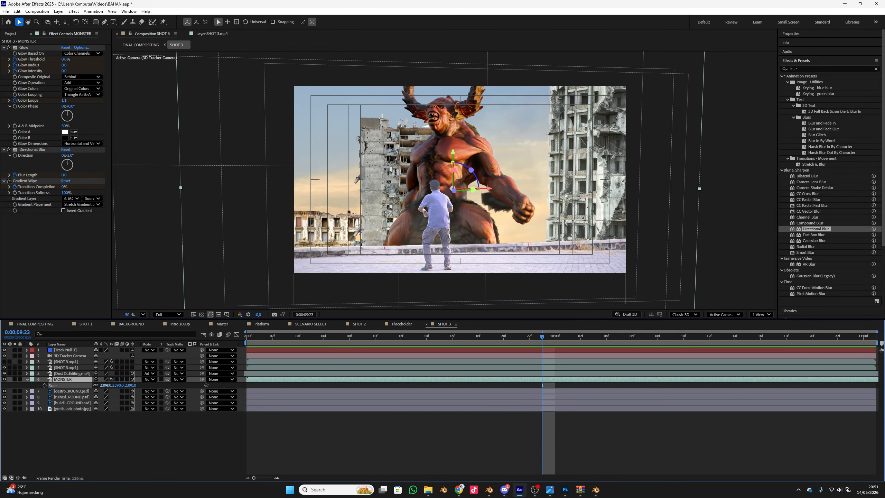
pyautogui.moveTo(105, 385); pyautogui.dragTo(131, 384)
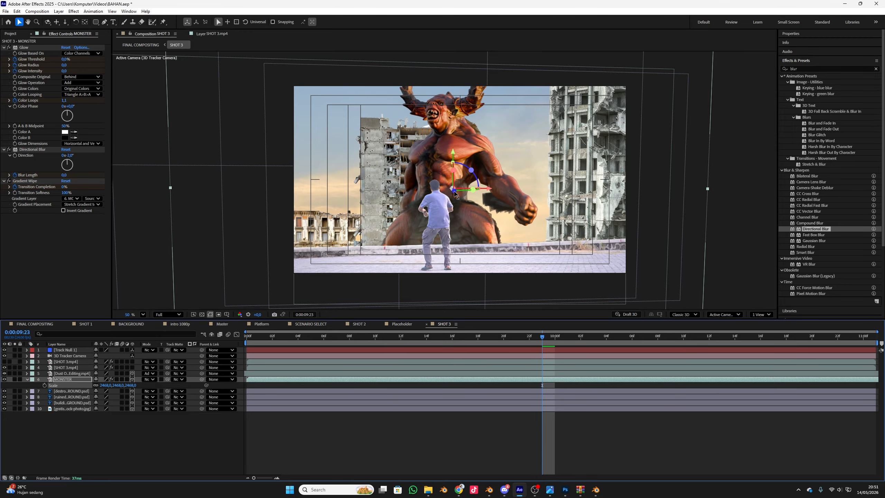
pyautogui.moveTo(454, 192); pyautogui.dragTo(2, 316)
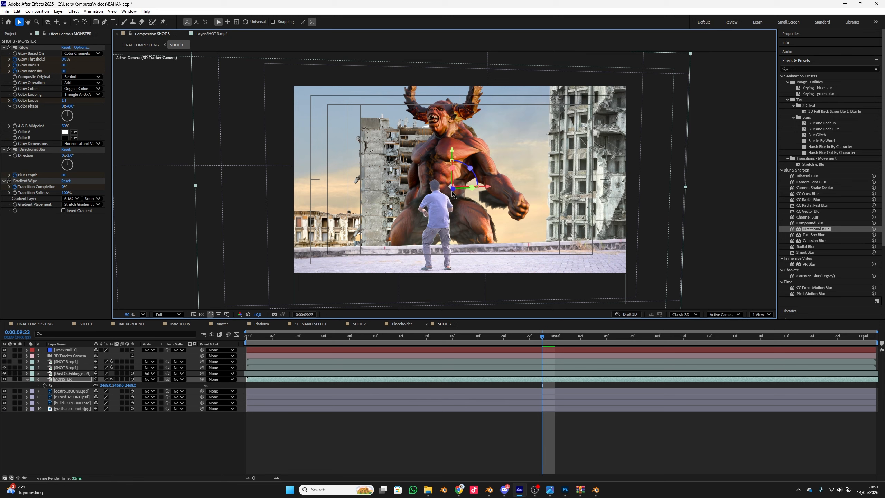
pyautogui.moveTo(453, 193); pyautogui.dragTo(483, 231)
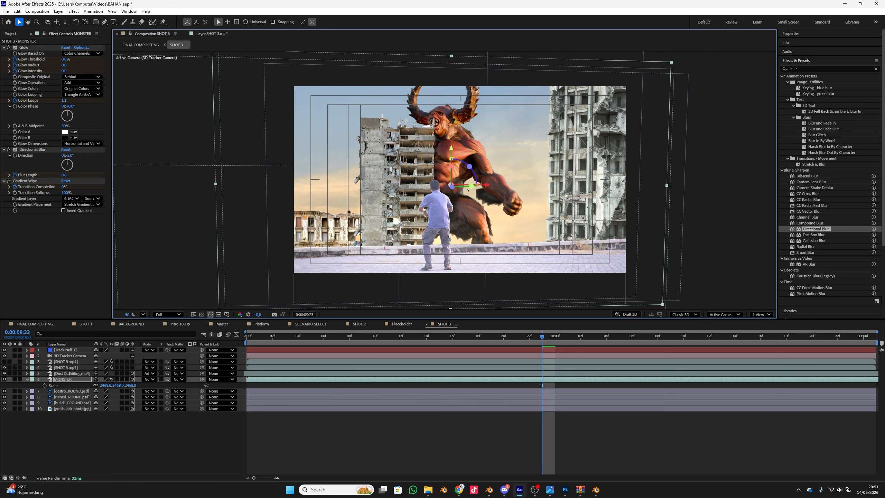
pyautogui.moveTo(454, 190); pyautogui.dragTo(2, 138)
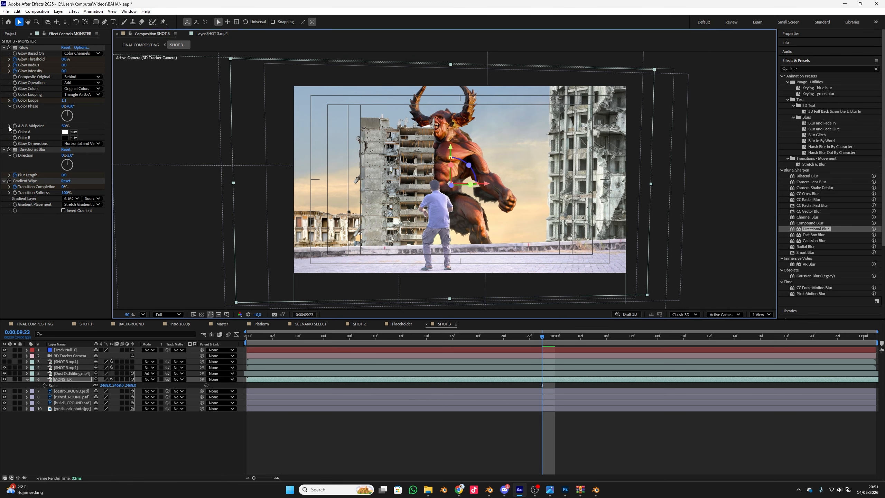
pyautogui.moveTo(450, 150); pyautogui.dragTo(388, 159)
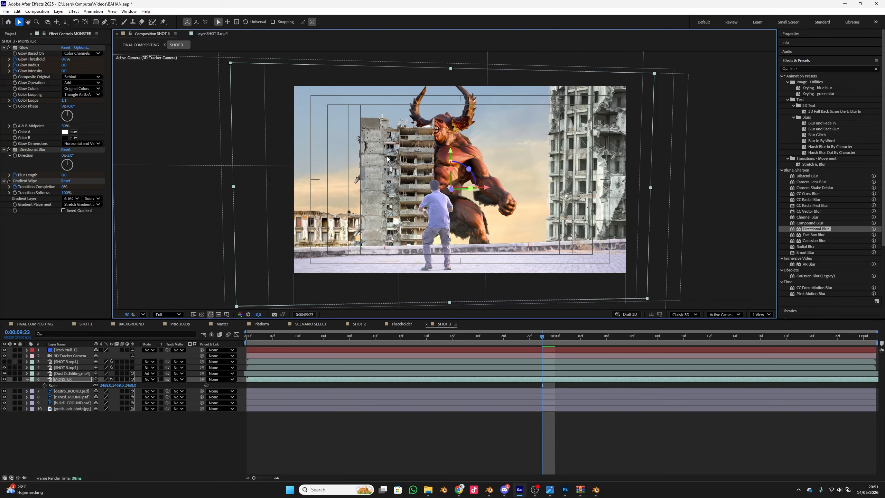
# Step: Lower the destroyed concrete building behind the monster, scale it to 1709%, and shift it left until it stands beside the monster
pyautogui.click(66, 391)
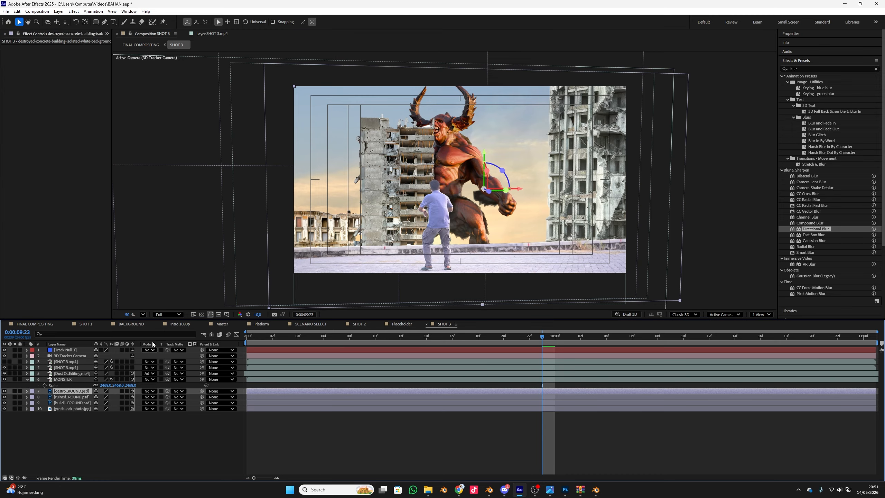
pyautogui.moveTo(482, 166); pyautogui.dragTo(478, 186)
pyautogui.press('s')
pyautogui.moveTo(104, 398); pyautogui.dragTo(14, 377)
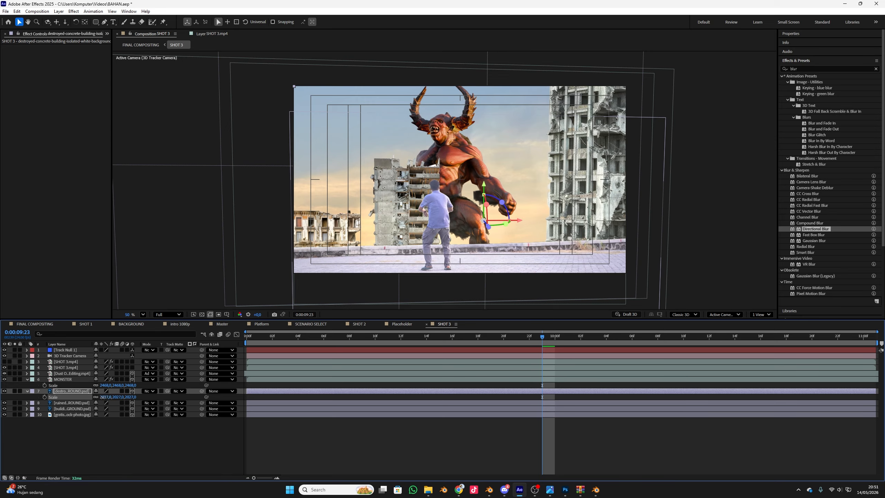
pyautogui.moveTo(102, 397); pyautogui.dragTo(456, 229)
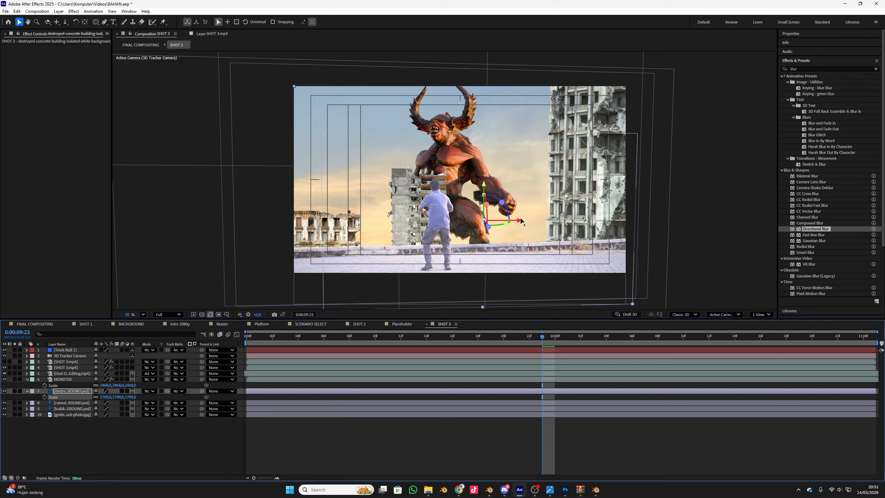
pyautogui.moveTo(525, 219); pyautogui.dragTo(471, 225)
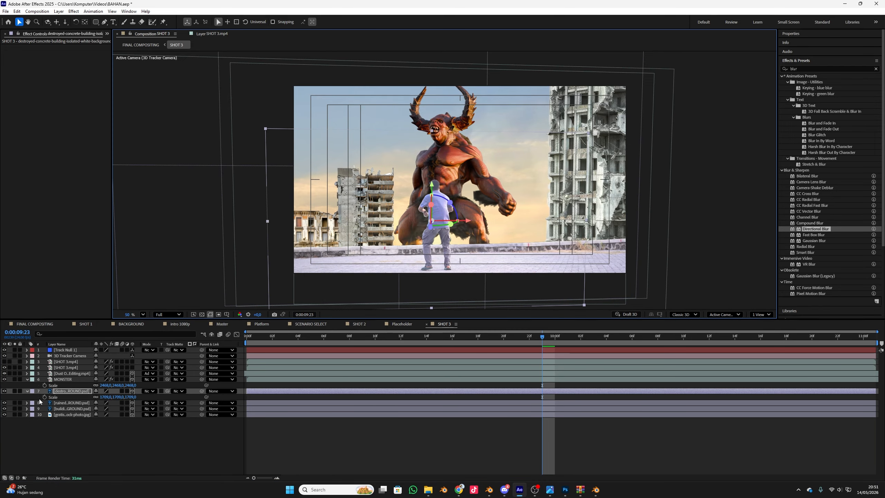
# Step: Scale the ruined skyscraper layer down to 3422%
pyautogui.click(65, 403)
pyautogui.press('s')
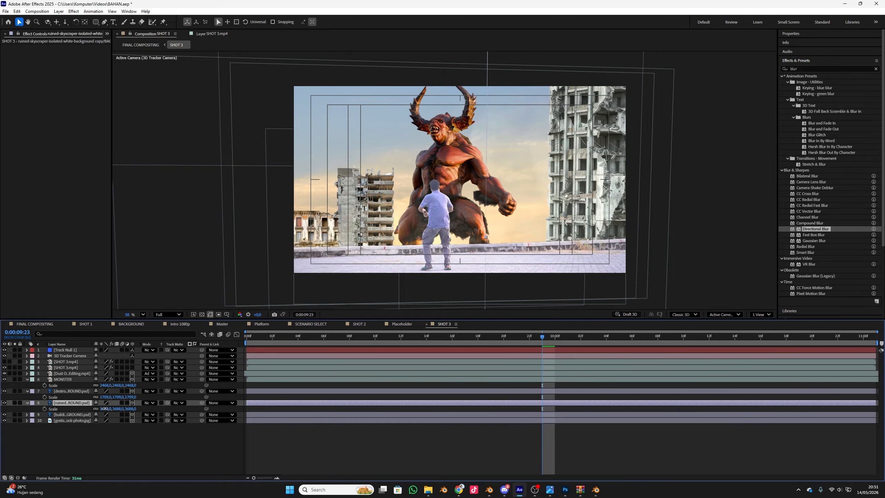
pyautogui.moveTo(105, 409); pyautogui.dragTo(39, 405)
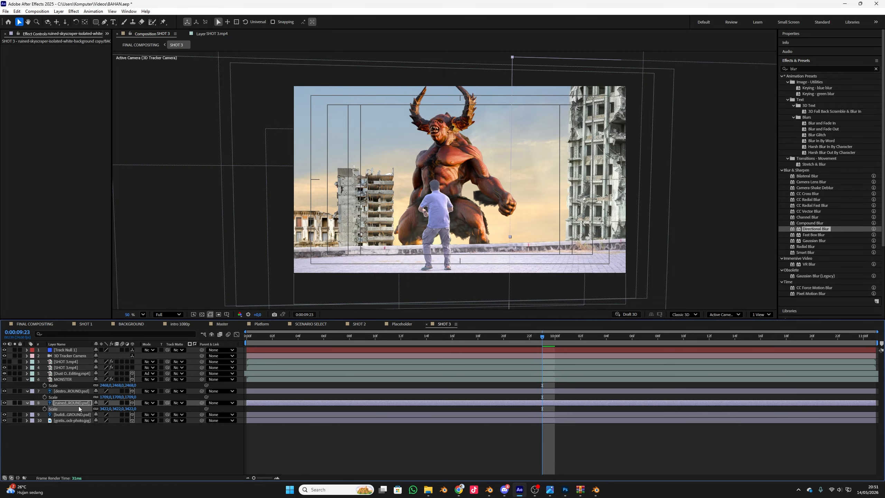
# Step: Scale the building ruins layer to 893%, reposition it beside the destroyed concrete building and closer to the camera, and play back the shot
pyautogui.click(75, 415)
pyautogui.press('s')
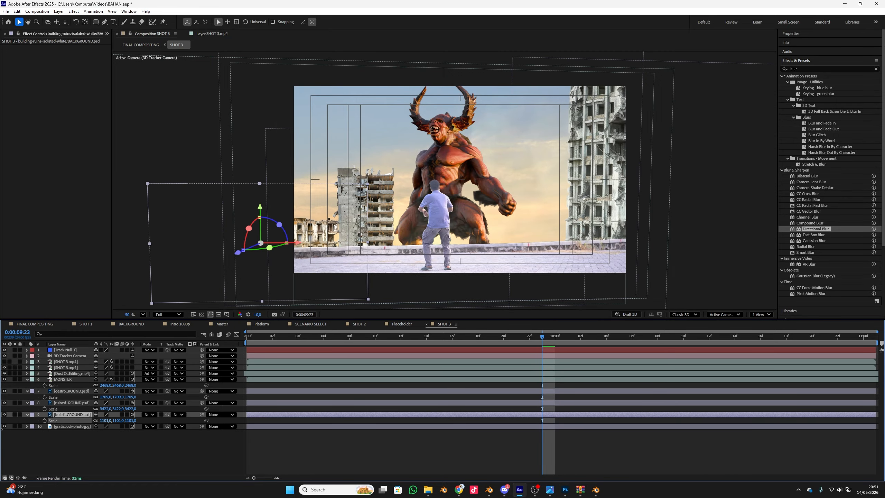
pyautogui.moveTo(111, 421); pyautogui.dragTo(31, 425)
pyautogui.moveTo(295, 246); pyautogui.dragTo(320, 244)
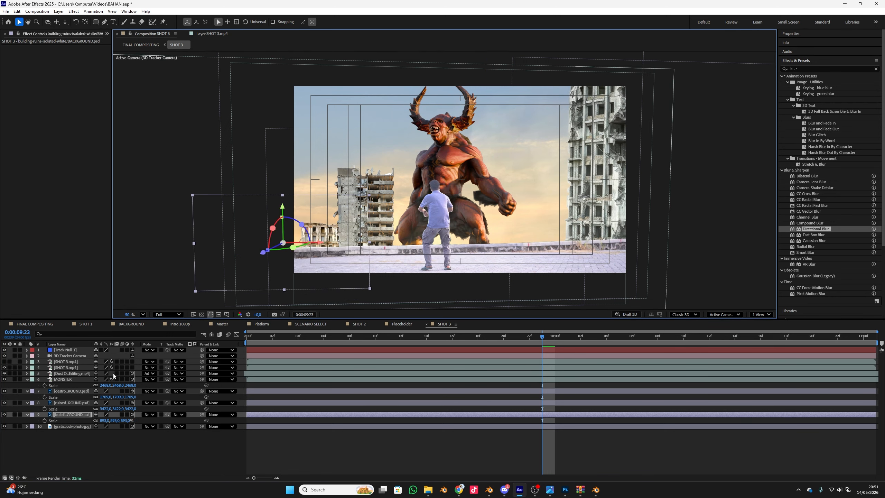
pyautogui.moveTo(266, 254); pyautogui.dragTo(242, 263)
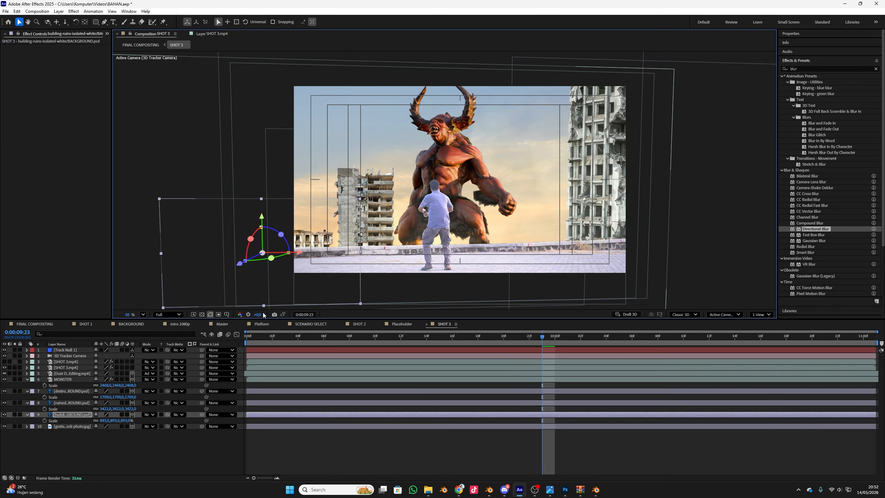
pyautogui.press('space')
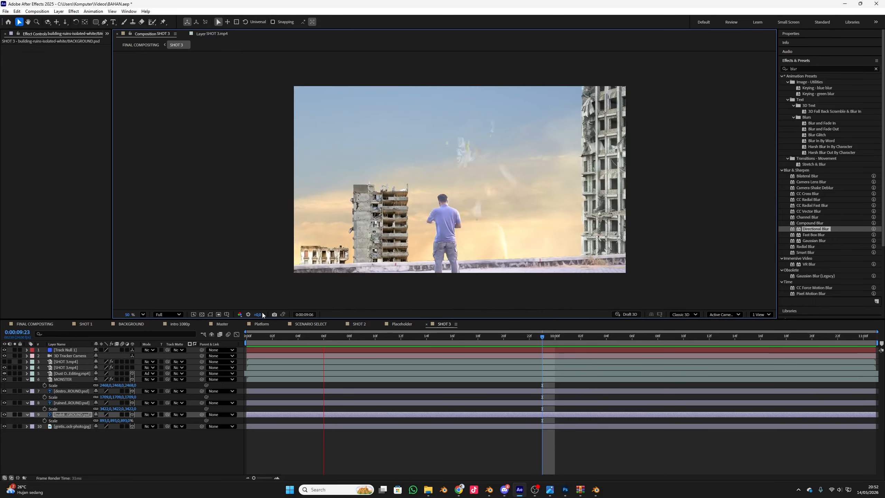
pyautogui.press('space')
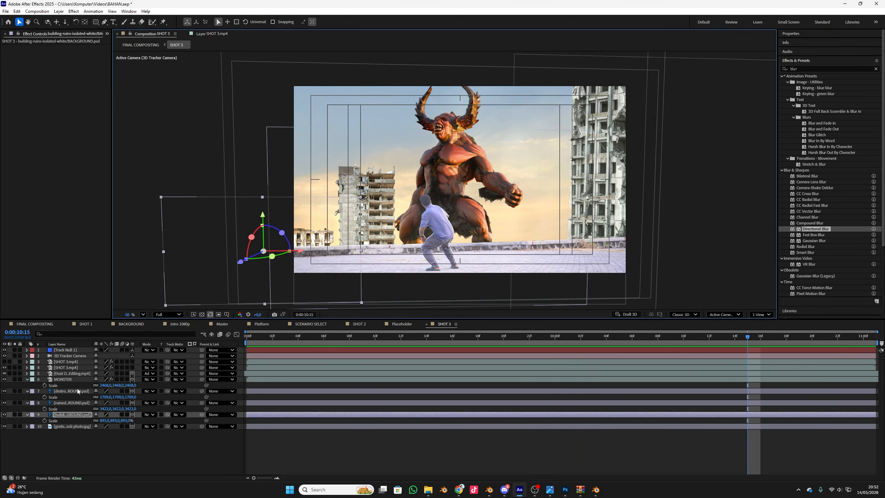
# Step: Push the destroyed concrete building deeper into the 3D scene and play back the shot
pyautogui.click(72, 391)
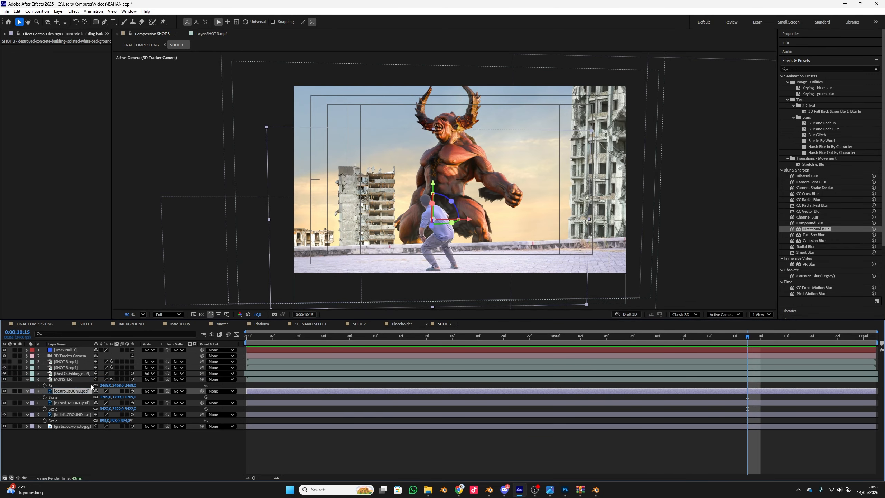
pyautogui.moveTo(431, 226); pyautogui.dragTo(183, 245)
pyautogui.press('space')
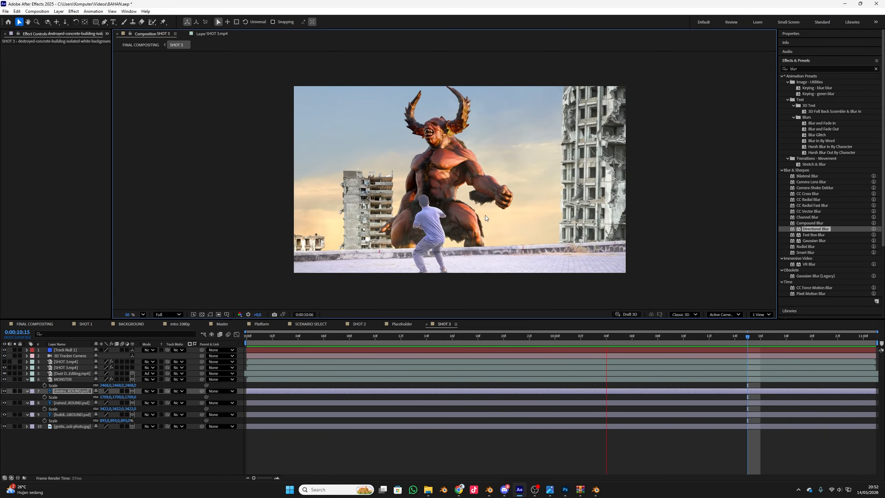
pyautogui.press('space')
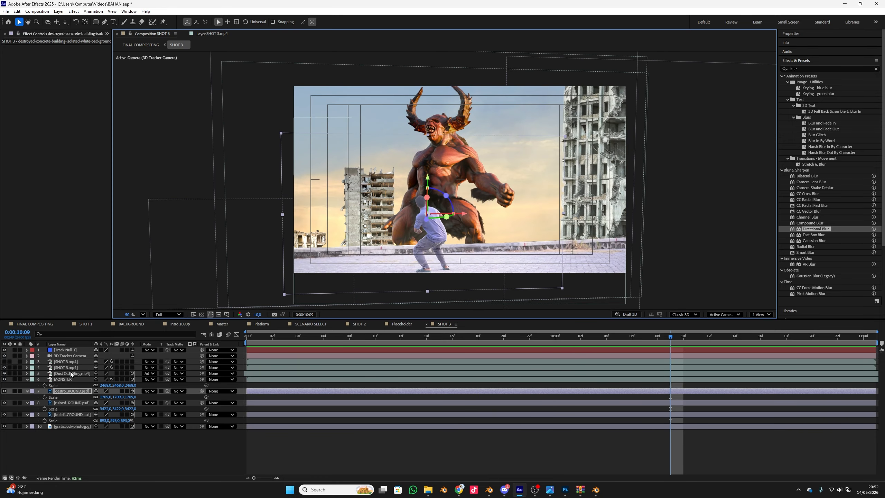
# Step: Set the man's Roto Brush matte to Feather 5 and Shift Edge -34%, and preview the edges
pyautogui.click(67, 379)
pyautogui.click(67, 374)
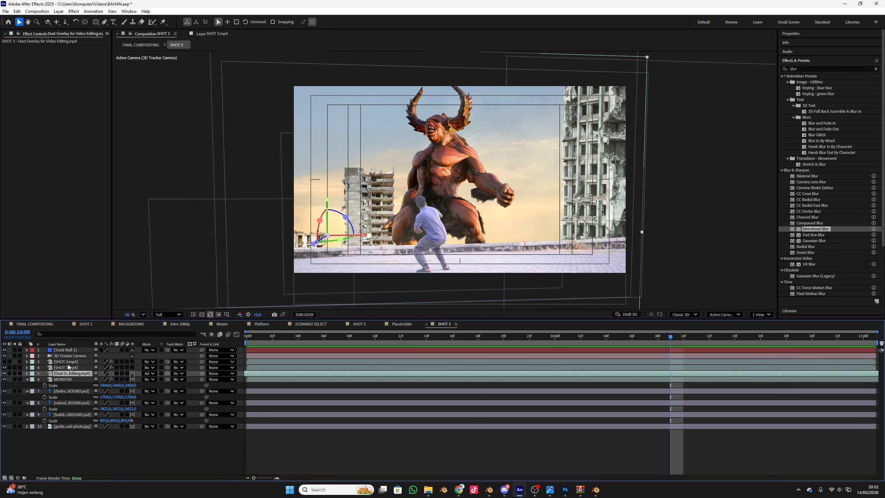
pyautogui.click(69, 367)
pyautogui.scroll(5, 436, 202)
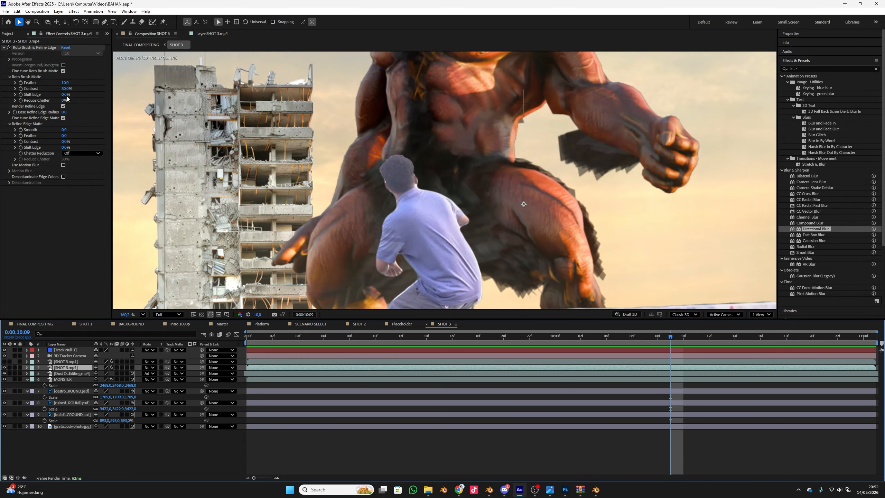
pyautogui.moveTo(64, 95)
pyautogui.mouseDown()
pyautogui.moveTo(15, 104)
pyautogui.moveTo(39, 102)
pyautogui.moveTo(27, 103)
pyautogui.mouseUp()
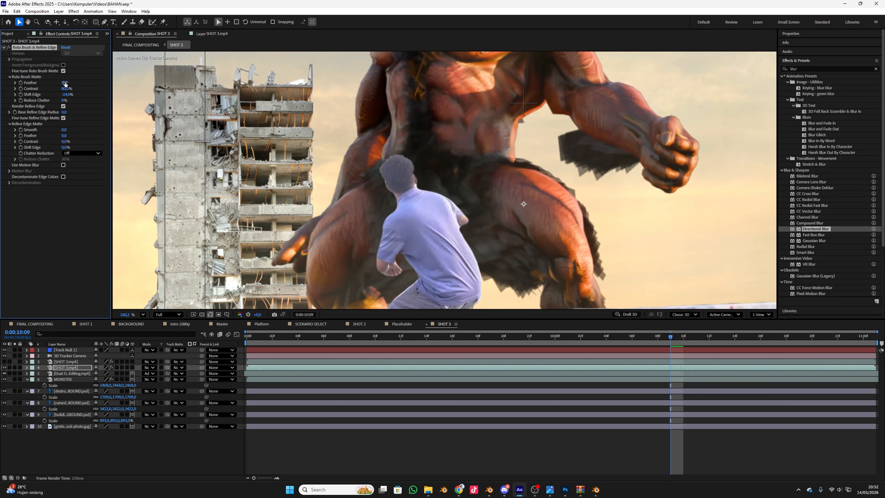
pyautogui.press('space')
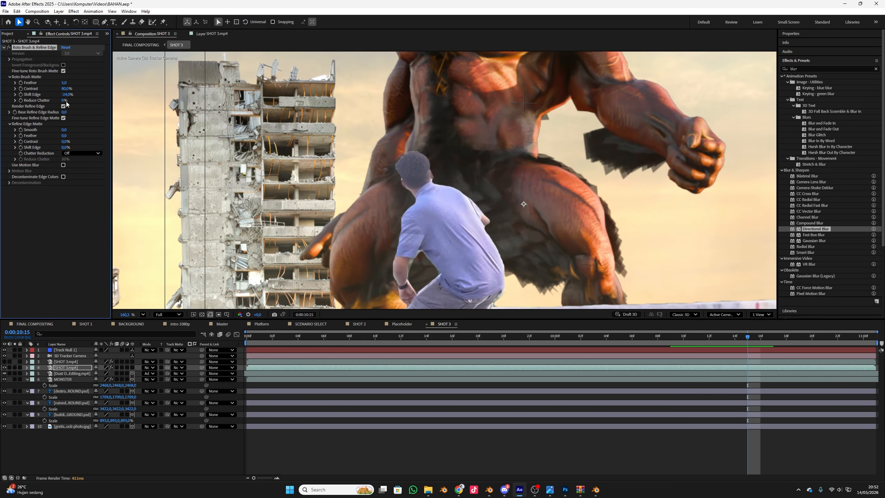
# Step: Set the man's Roto Brush matte Reduce Chatter to 61% and play back the shot
pyautogui.moveTo(63, 101); pyautogui.dragTo(84, 100)
pyautogui.scroll(-3, 335, 131)
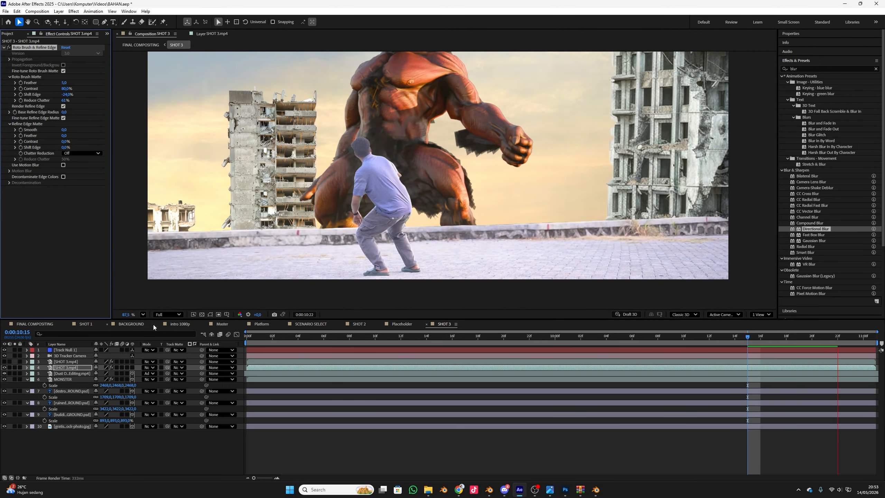
pyautogui.press('space')
pyautogui.click(145, 316)
pyautogui.click(151, 324)
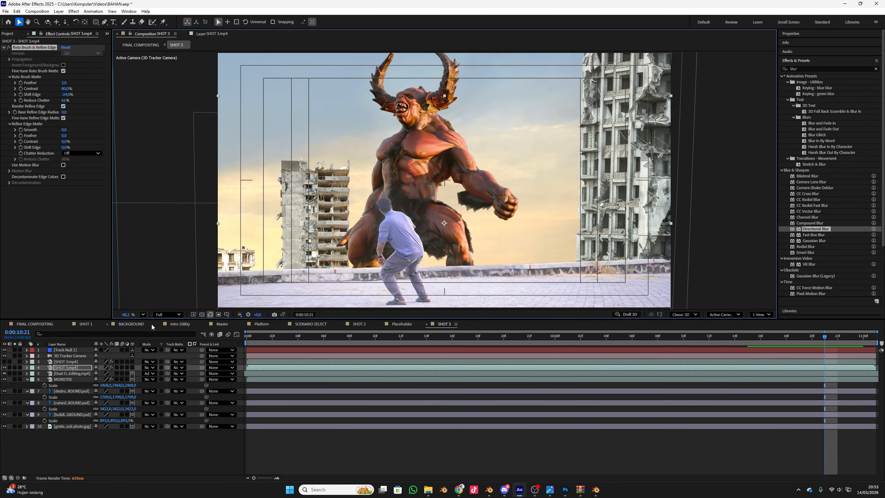
pyautogui.press('space')
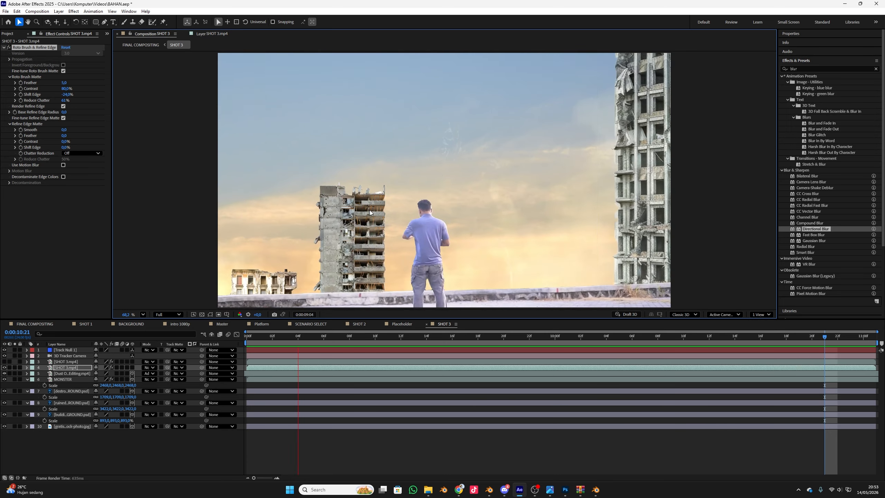
pyautogui.press('space')
pyautogui.press('space')
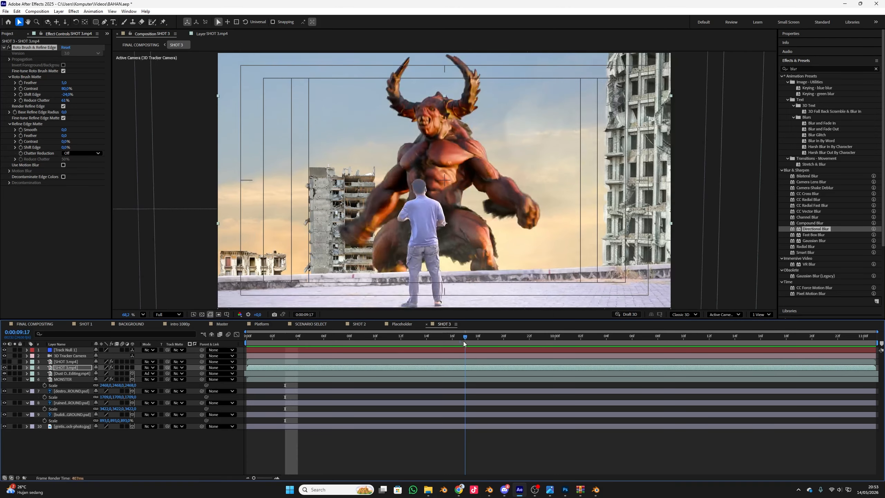
pyautogui.press('space')
# Step: Lower the MONSTER layer to a Y position of 5329.2 and review the reveal across the shot
pyautogui.click(72, 380)
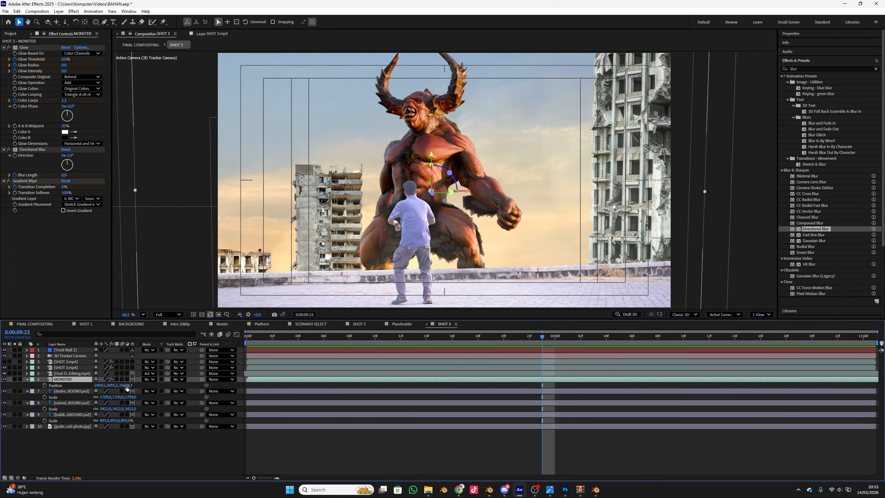
pyautogui.moveTo(117, 385); pyautogui.dragTo(883, 458)
pyautogui.press('space')
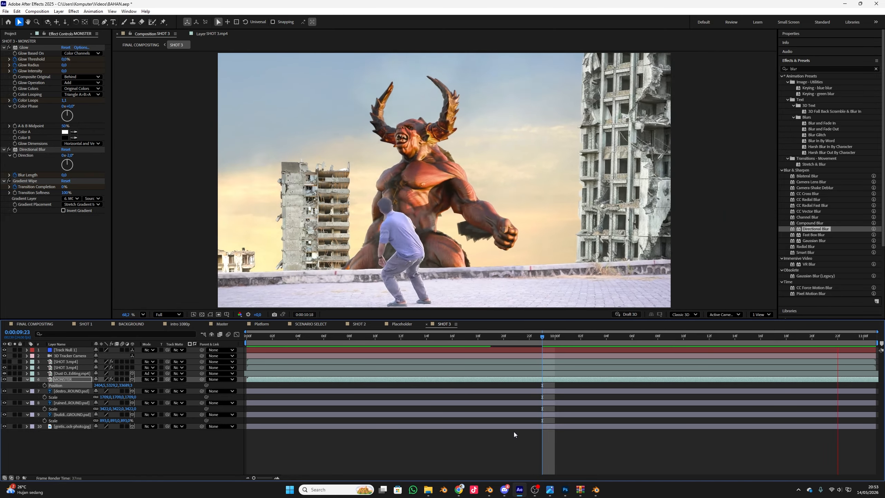
pyautogui.press('space')
pyautogui.scroll(-1, 467, 221)
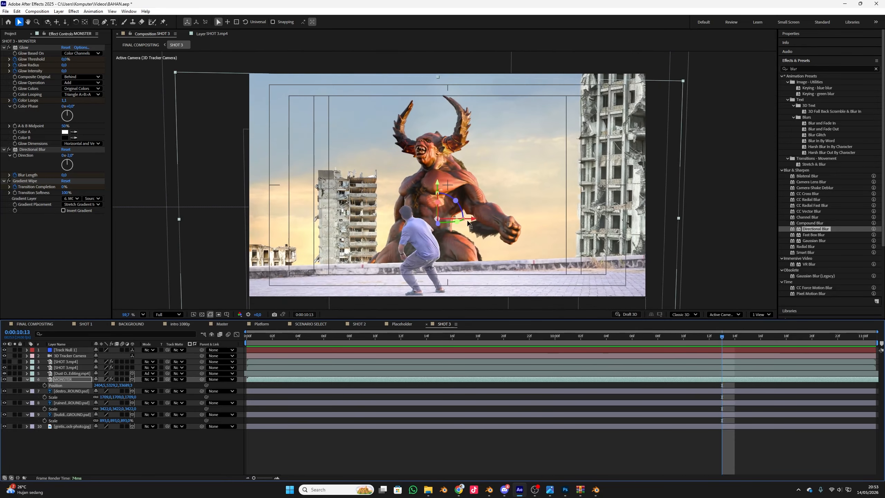
pyautogui.press('space')
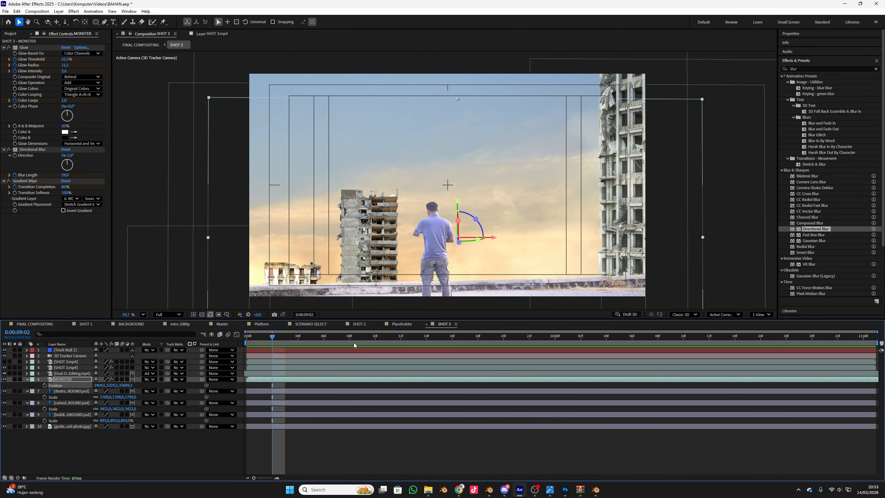
pyautogui.moveTo(354, 342); pyautogui.dragTo(555, 342)
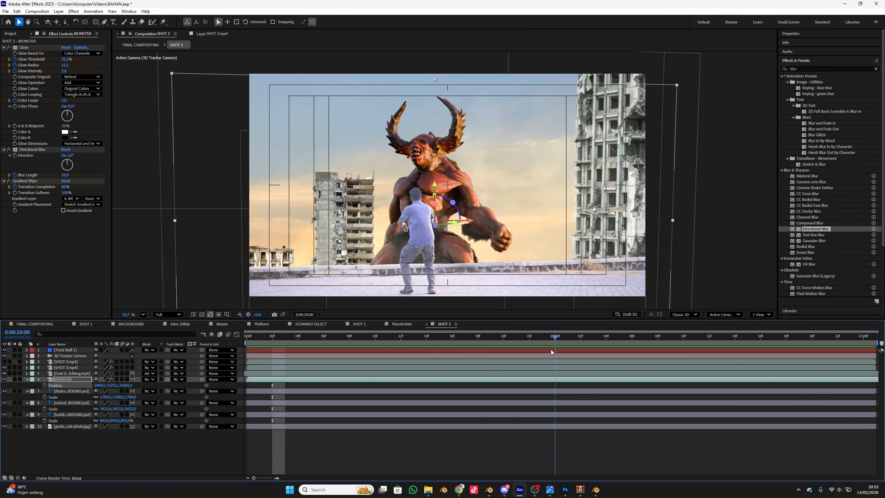
# Step: Add the Lumetri Color effect to the rotoscoped SHOT 3.mp4 layer and open its Basic Correction settings
pyautogui.click(66, 367)
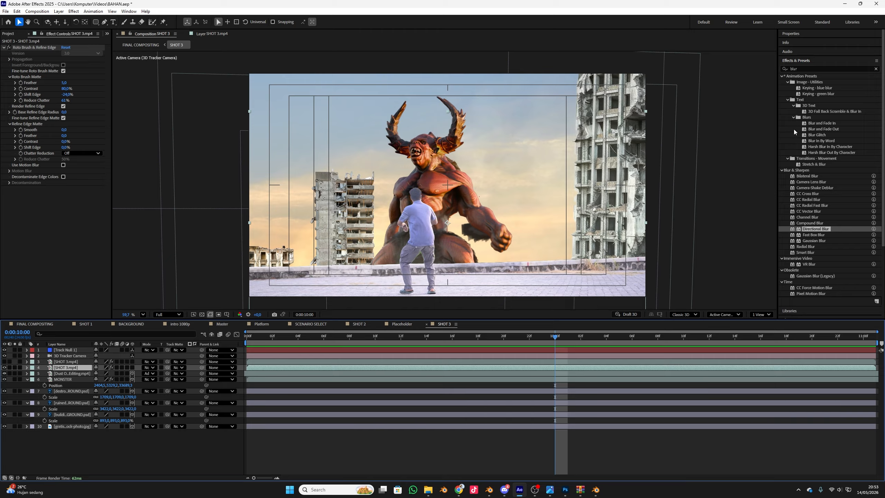
pyautogui.moveTo(808, 68); pyautogui.dragTo(755, 64)
pyautogui.write('lu')
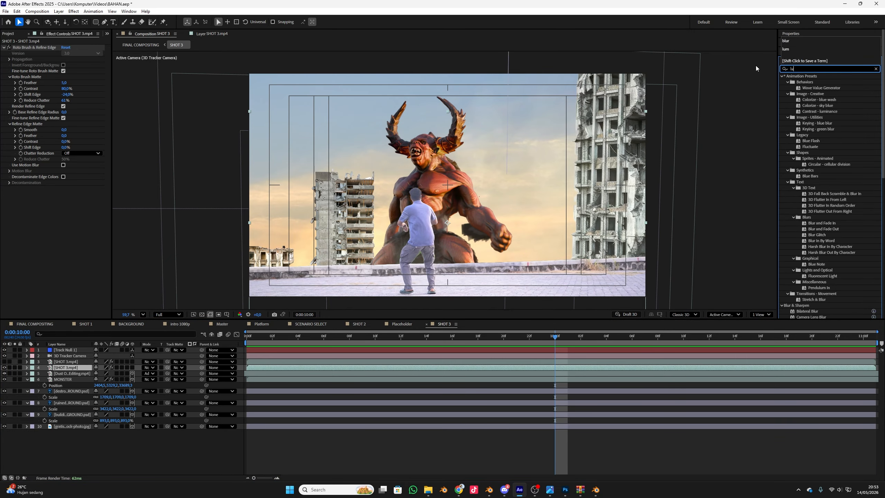
pyautogui.write('m')
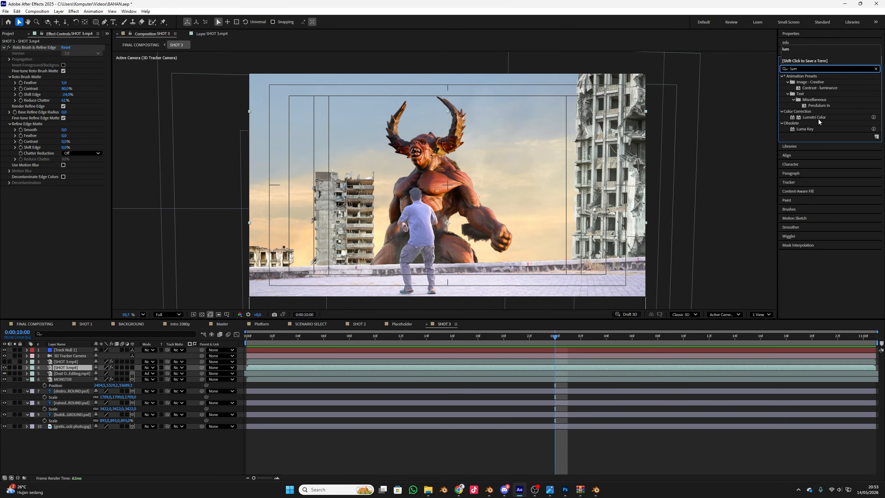
pyautogui.doubleClick(819, 119)
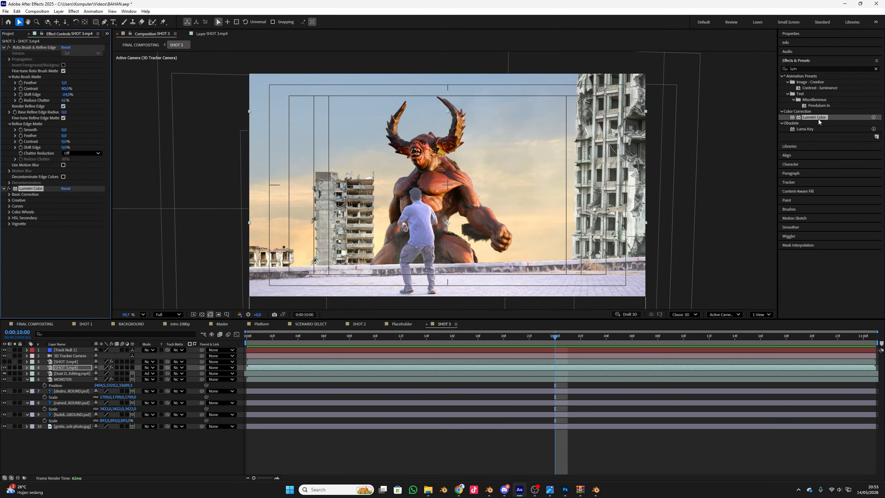
pyautogui.click(9, 195)
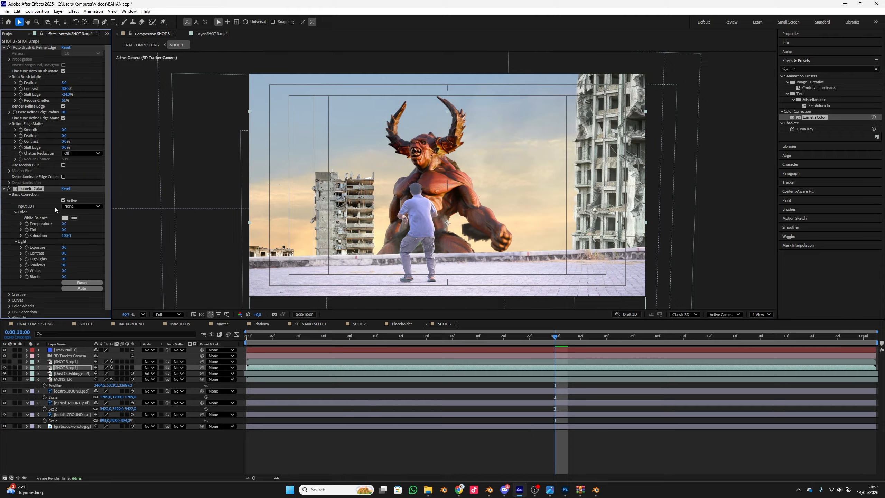
pyautogui.click(82, 289)
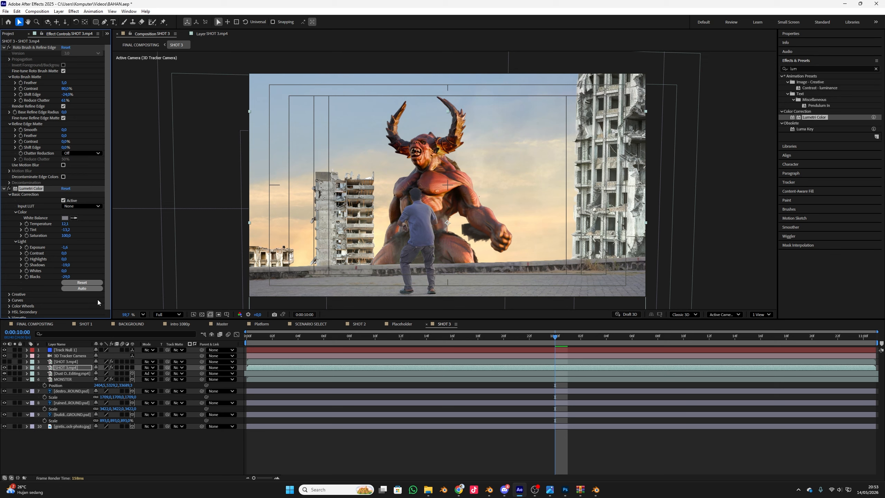
pyautogui.click(91, 283)
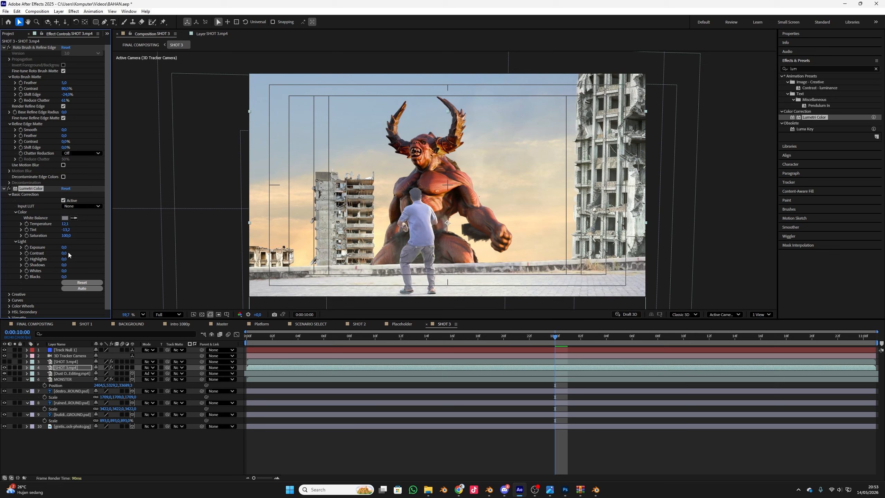
pyautogui.click(65, 189)
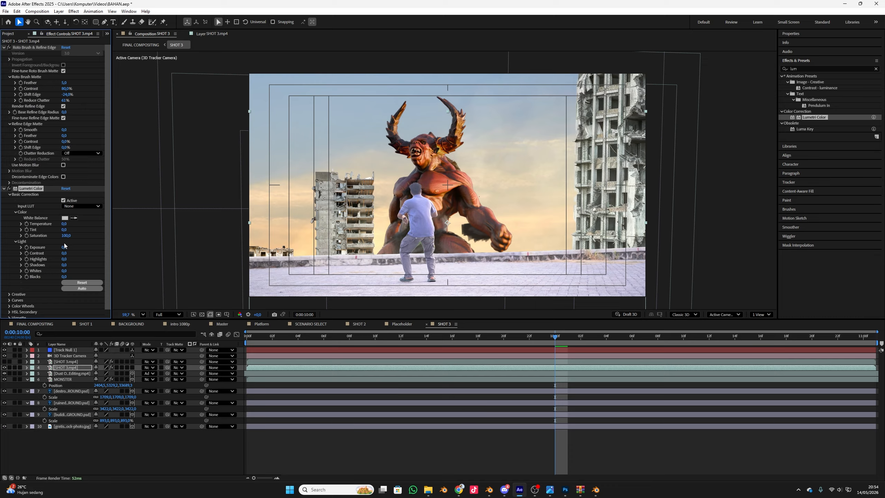
# Step: Set the Lumetri Color Highlights to -5, Shadows to -110 and Whites to -23 on the rotoscoped footage
pyautogui.moveTo(64, 248)
pyautogui.mouseDown()
pyautogui.moveTo(39, 250)
pyautogui.moveTo(64, 251)
pyautogui.moveTo(52, 259)
pyautogui.mouseUp()
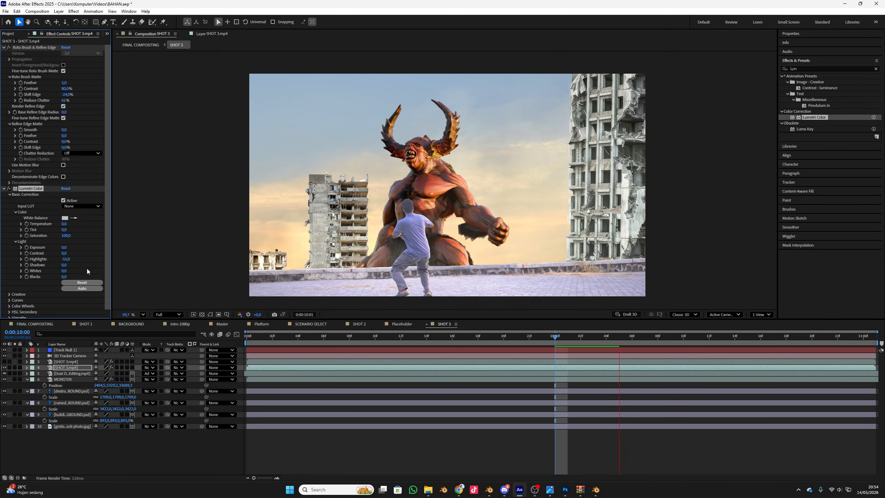
pyautogui.press('space')
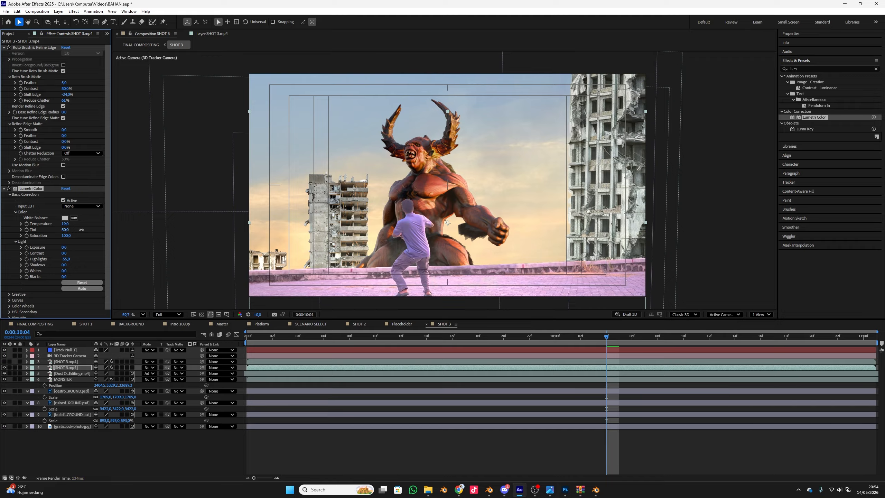
pyautogui.hotkey('ctrl', 'z')
pyautogui.moveTo(64, 265); pyautogui.dragTo(29, 266)
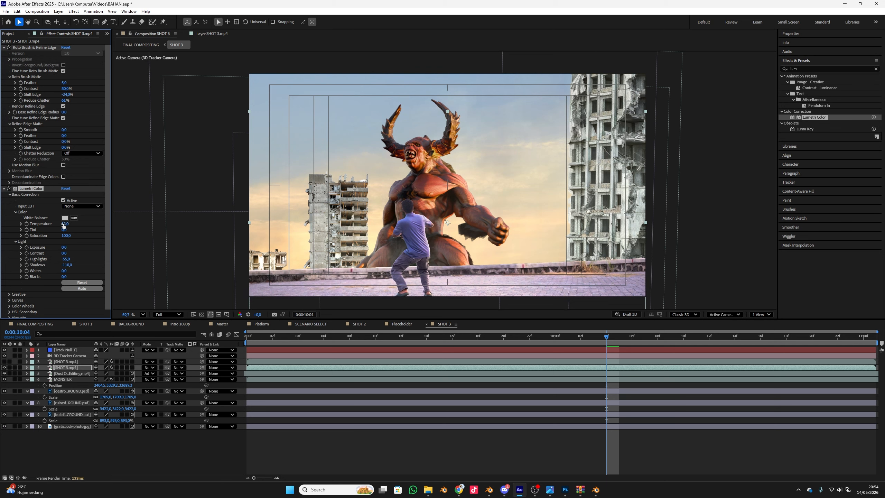
pyautogui.moveTo(72, 223); pyautogui.dragTo(56, 224)
pyautogui.moveTo(62, 273); pyautogui.dragTo(82, 259)
# Step: Set the Lumetri Color Exposure to -0.3, Contrast to 35, Temperature to 6 and Blacks to 29
pyautogui.click(66, 224)
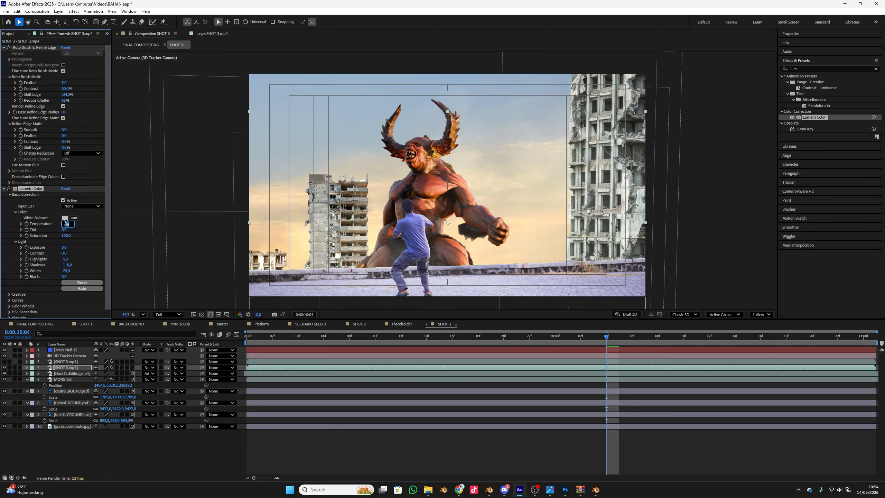
pyautogui.write('0')
pyautogui.press('Return')
pyautogui.moveTo(65, 248); pyautogui.dragTo(77, 254)
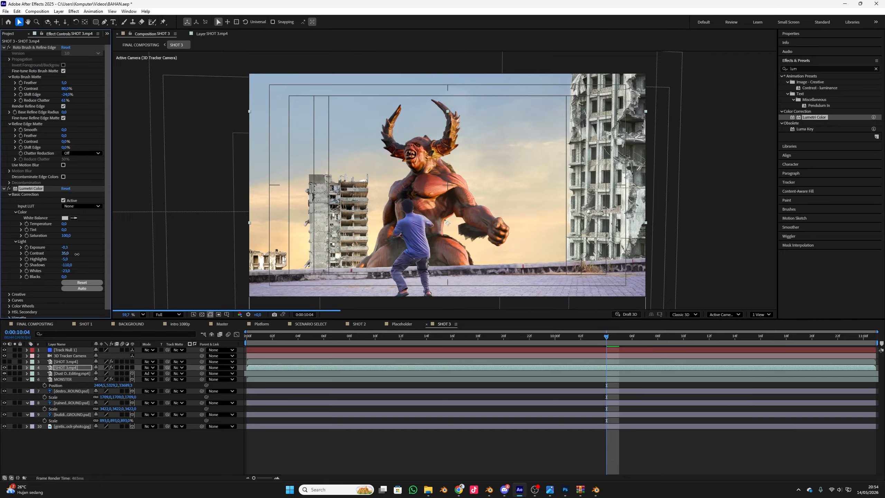
pyautogui.moveTo(64, 224); pyautogui.dragTo(65, 224)
pyautogui.moveTo(64, 278); pyautogui.dragTo(74, 277)
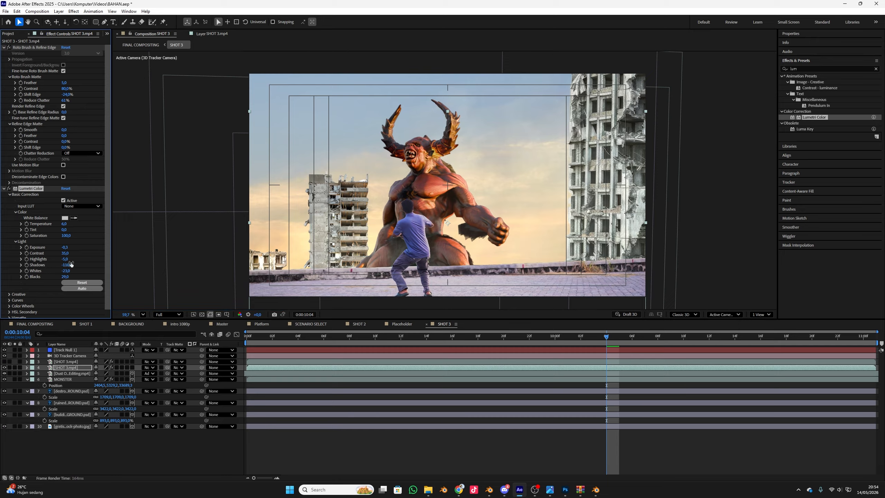
# Step: Sample the Lumetri white balance from the rooftop parapet, adjusting Temperature to 18.3, Tint to -9.7 and Creative Saturation to 93
pyautogui.click(74, 218)
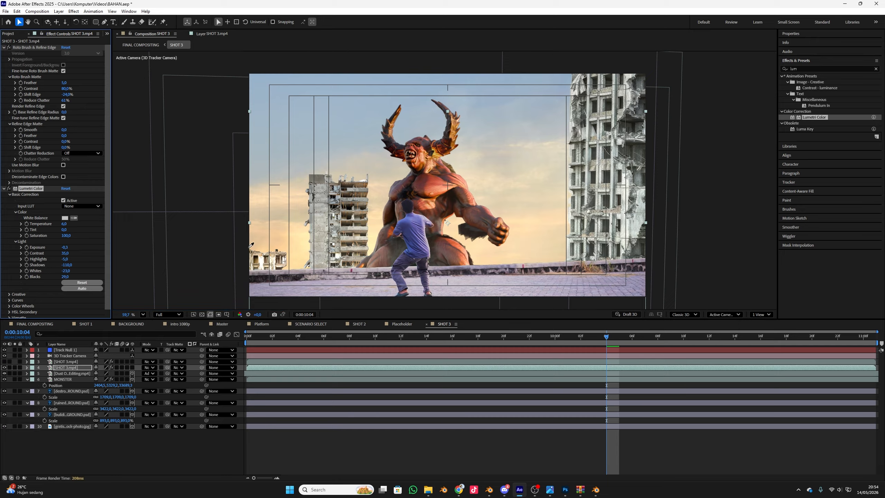
pyautogui.click(304, 272)
pyautogui.scroll(-1, 39, 267)
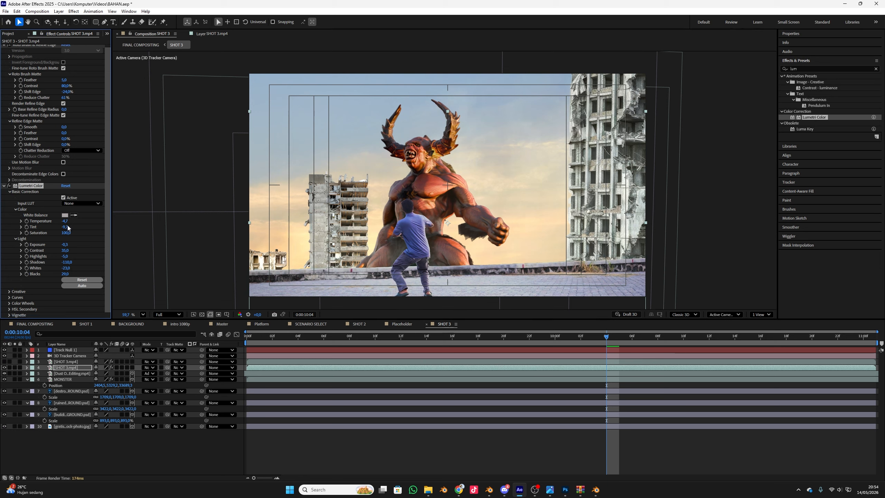
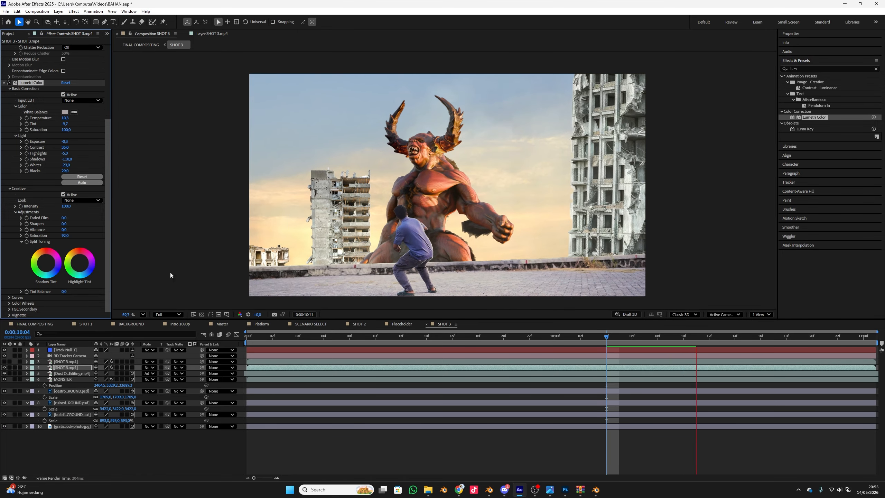
pyautogui.press('space')
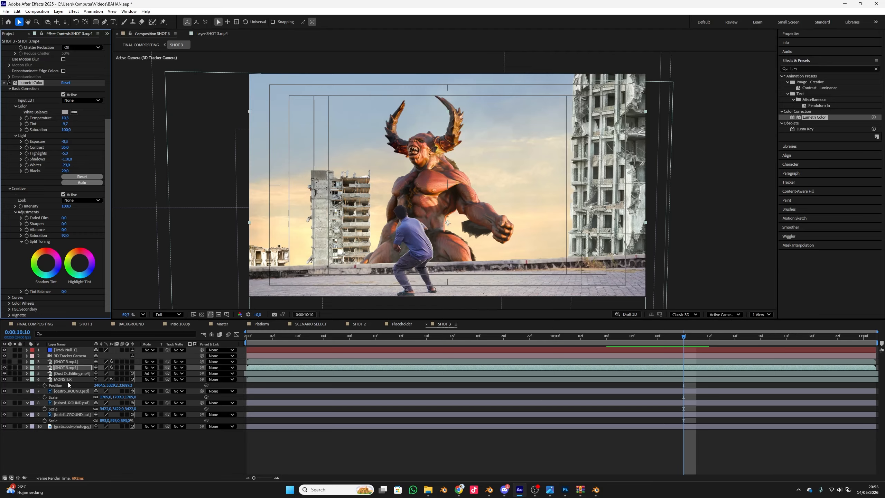
# Step: Duplicate the dust overlay layer above the rotoscoped SHOT 3.mp4 and move the copy closer and lower as foreground dust
pyautogui.click(77, 429)
pyautogui.click(71, 374)
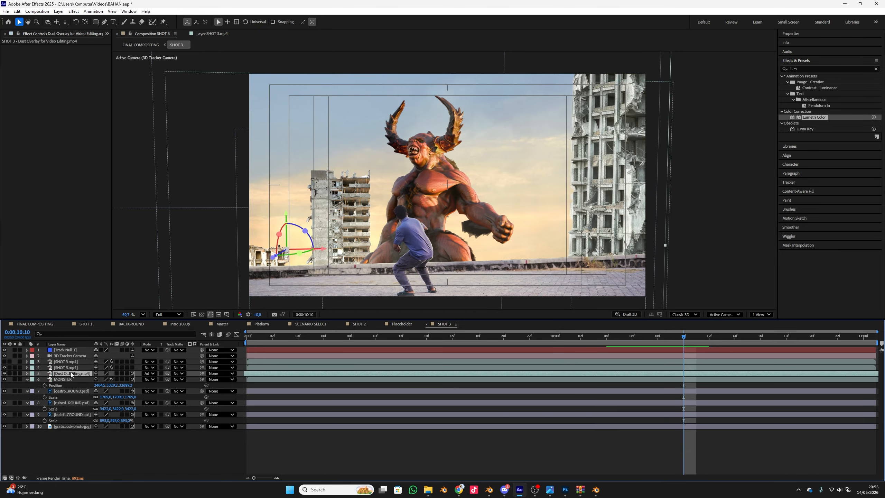
pyautogui.hotkey('ctrl', 'd')
pyautogui.moveTo(69, 366); pyautogui.dragTo(71, 365)
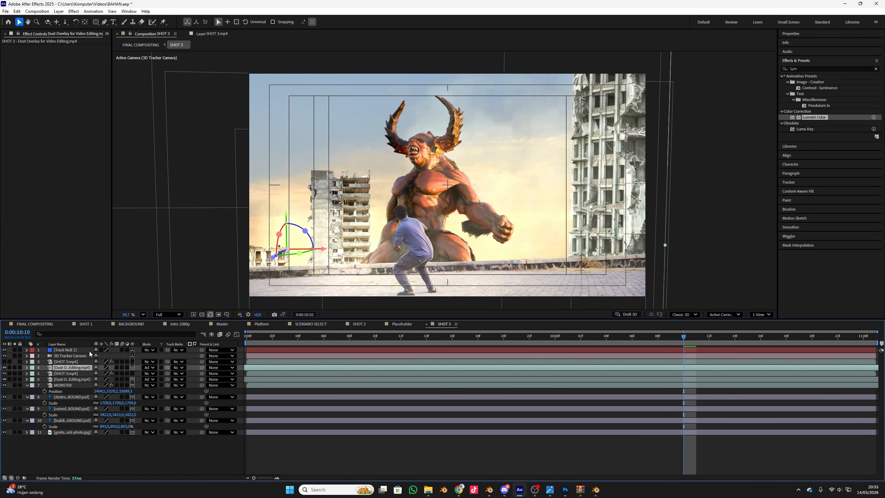
pyautogui.moveTo(273, 261); pyautogui.dragTo(251, 271)
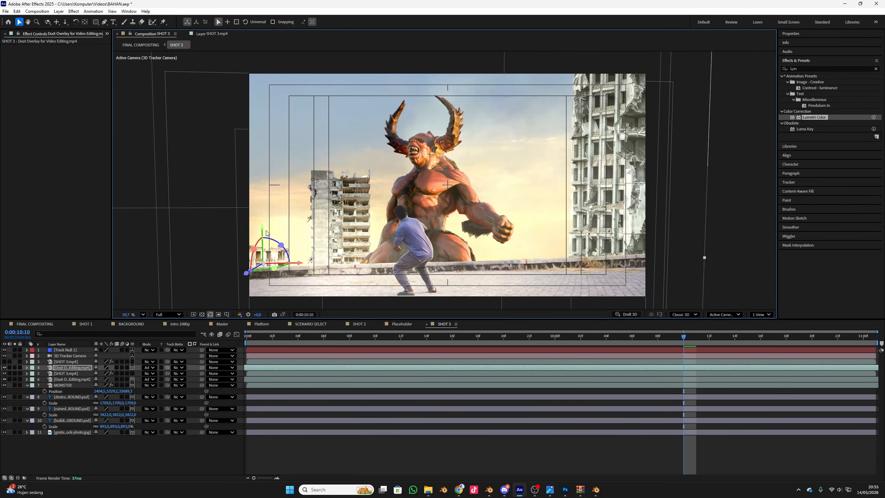
pyautogui.moveTo(262, 227); pyautogui.dragTo(258, 286)
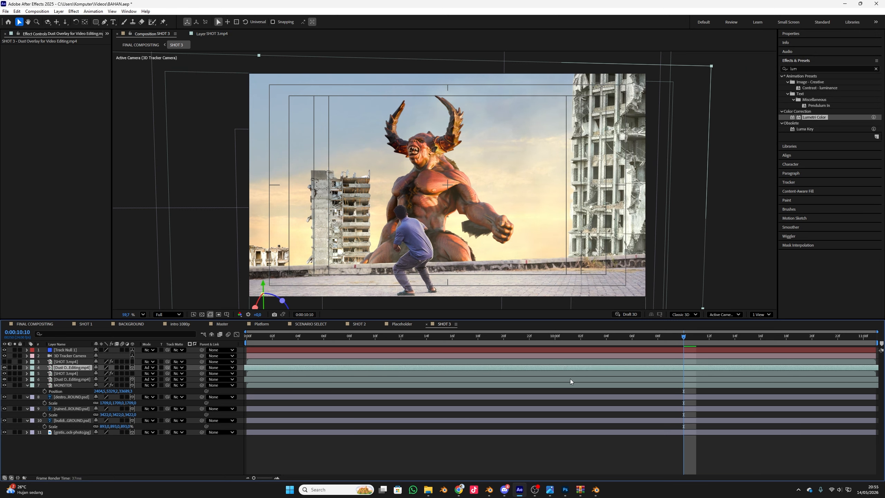
pyautogui.moveTo(273, 337); pyautogui.dragTo(418, 364)
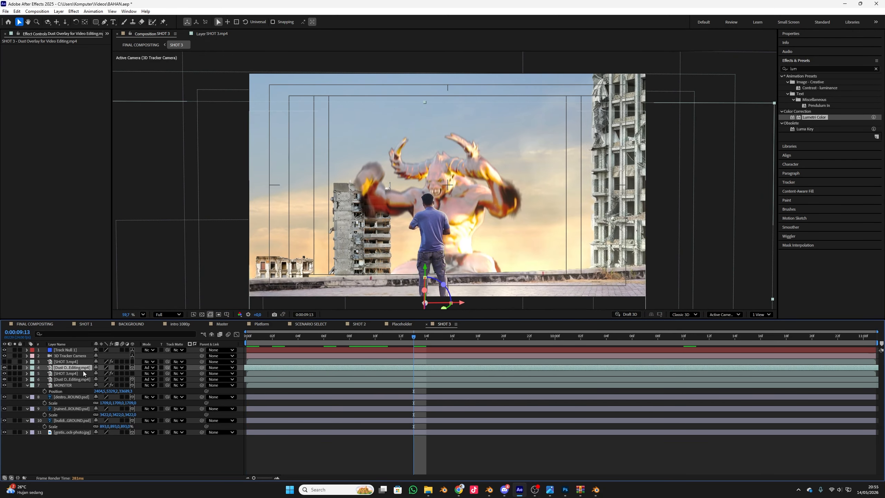
# Step: Open the dust overlay behind the man in its own layer view and play it to examine how the dust burst develops
pyautogui.click(83, 379)
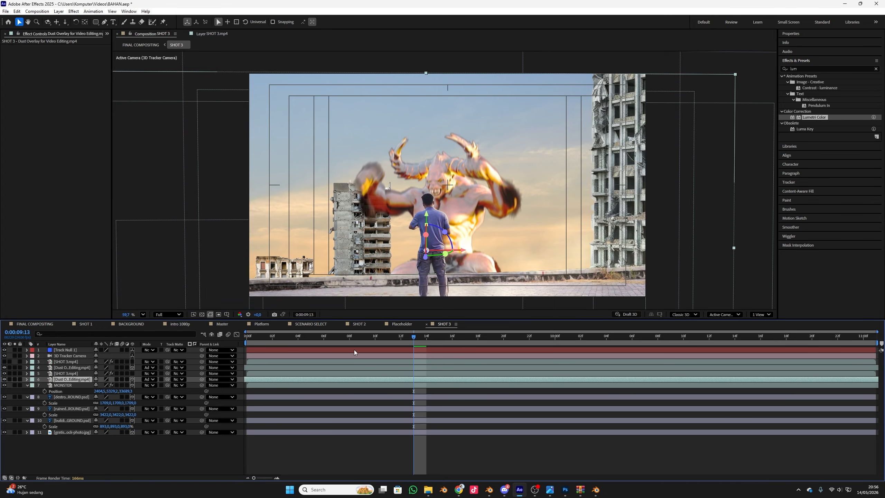
pyautogui.moveTo(263, 342); pyautogui.dragTo(416, 363)
pyautogui.doubleClick(61, 380)
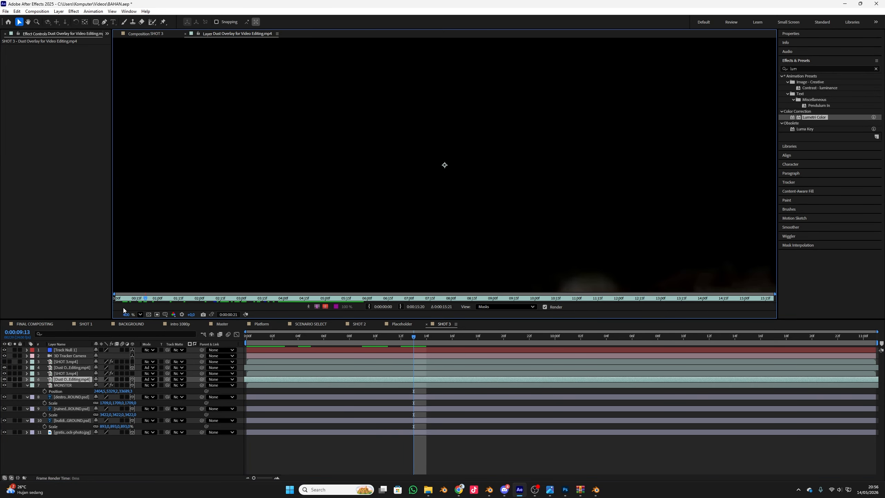
pyautogui.moveTo(116, 299); pyautogui.dragTo(136, 298)
pyautogui.scroll(-5, 293, 222)
pyautogui.press('space')
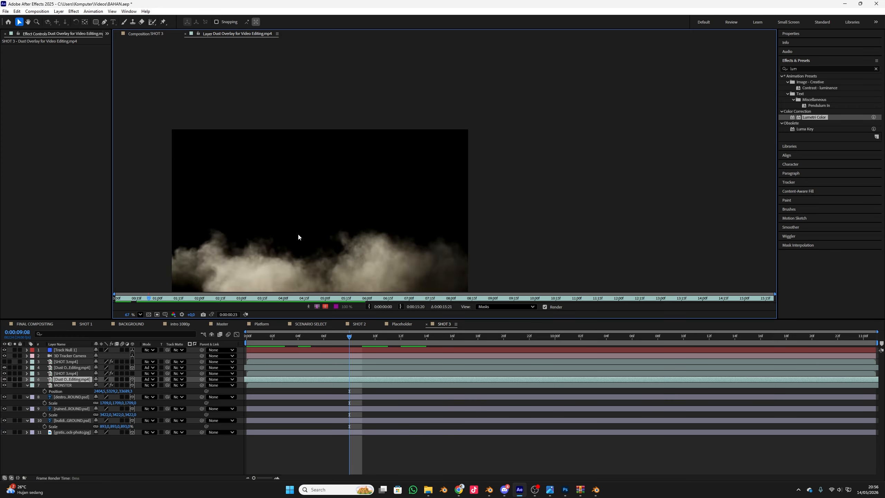
pyautogui.press('space')
# Step: Shift the rear dust overlay clip to start at 0:00:09:00 and review its timing in the SHOT 3 composition
pyautogui.moveTo(256, 381); pyautogui.dragTo(311, 390)
pyautogui.moveTo(256, 337); pyautogui.dragTo(232, 341)
pyautogui.press('space')
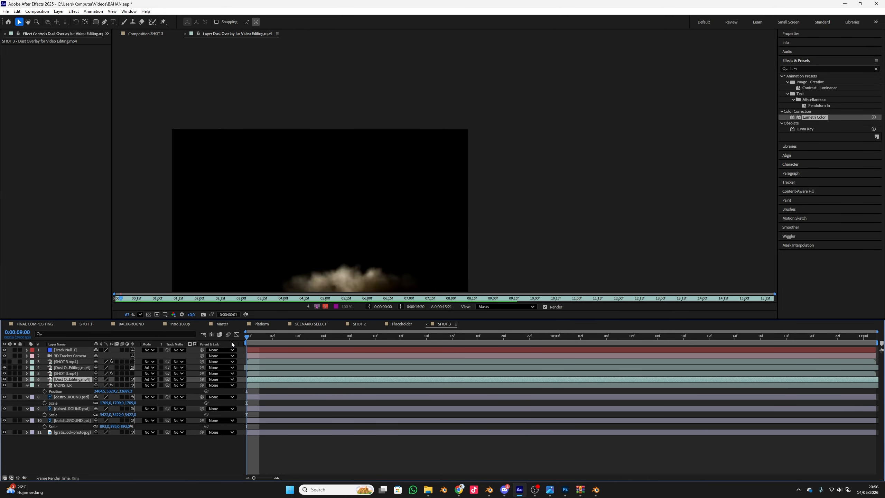
pyautogui.press('space')
pyautogui.click(143, 35)
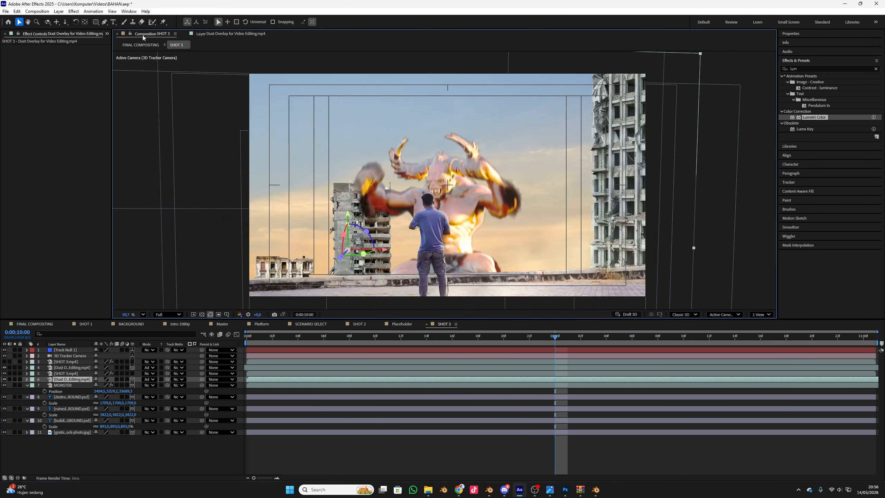
pyautogui.moveTo(249, 337); pyautogui.dragTo(239, 341)
pyautogui.press('space')
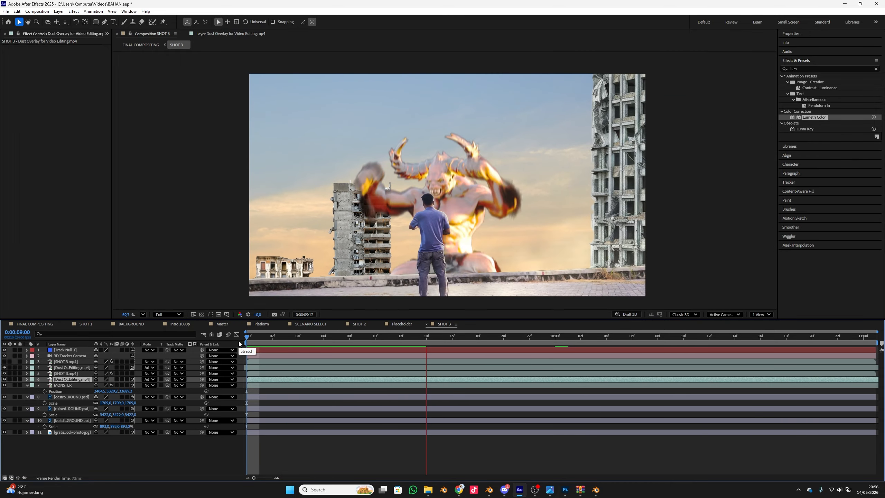
pyautogui.press('space')
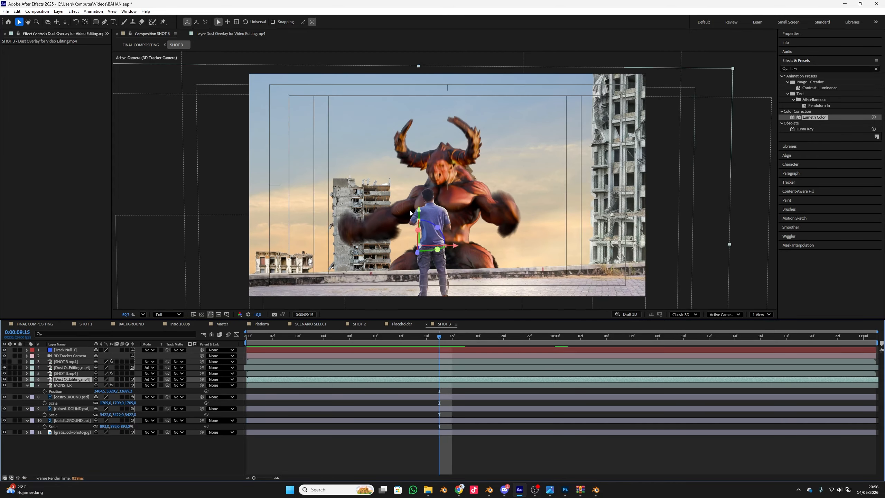
# Step: Raise the rear dust overlay until its dust fills the area around the monster, and review the opening frames
pyautogui.moveTo(419, 214); pyautogui.dragTo(428, 69)
pyautogui.scroll(-2, 363, 164)
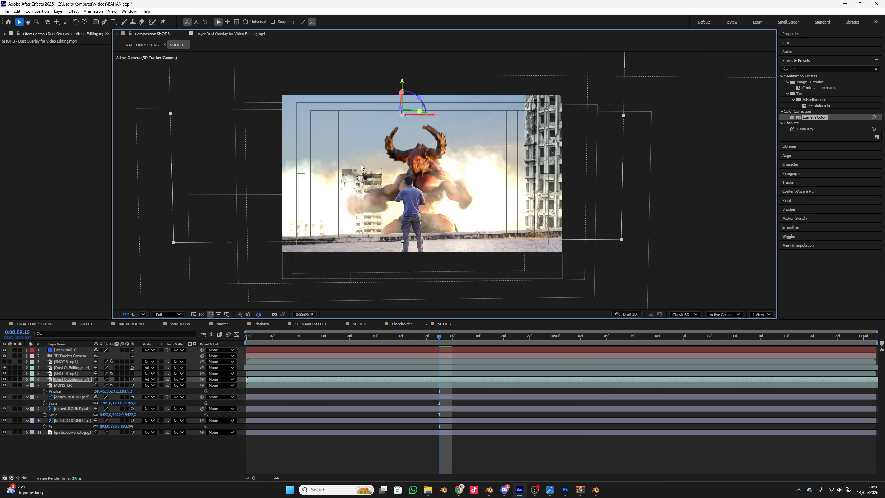
pyautogui.click(254, 338)
pyautogui.press('space')
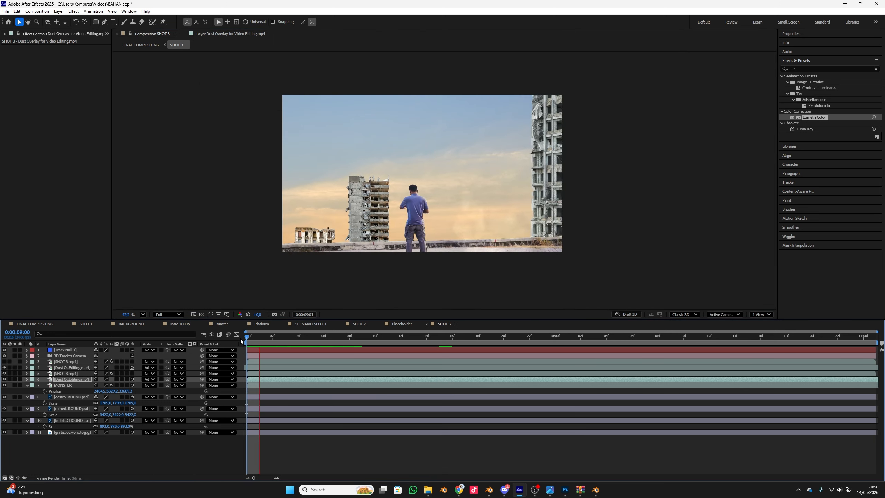
pyautogui.press('space')
pyautogui.moveTo(251, 339); pyautogui.dragTo(320, 340)
pyautogui.scroll(2, 361, 192)
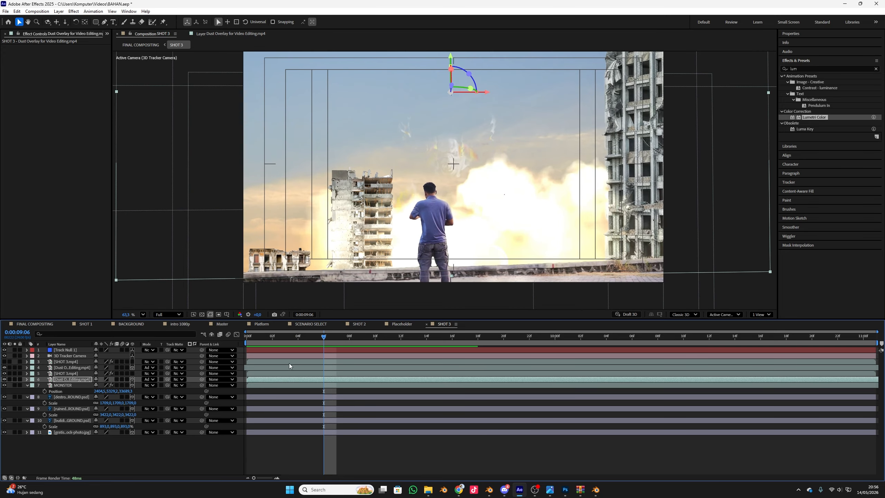
# Step: Delay the rear dust overlay to start at 0:00:09:04 and play back the shot to check the burst
pyautogui.moveTo(248, 381); pyautogui.dragTo(303, 381)
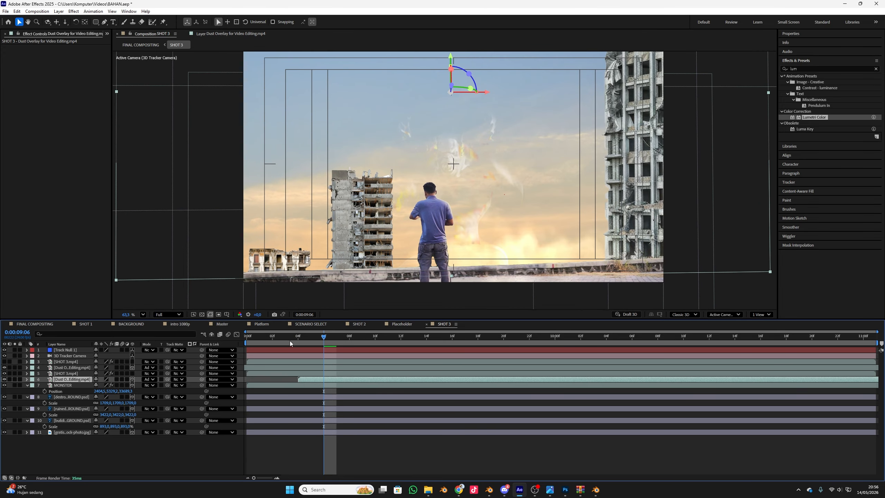
pyautogui.click(260, 343)
pyautogui.press('space')
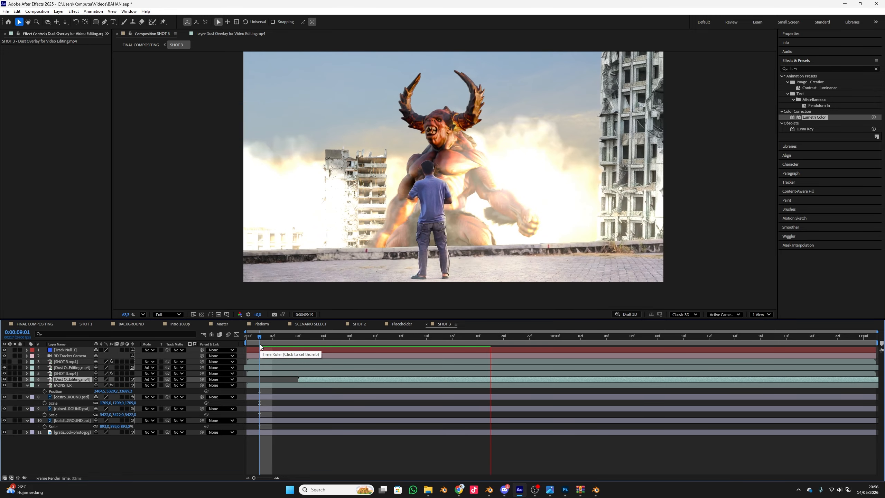
pyautogui.click(282, 342)
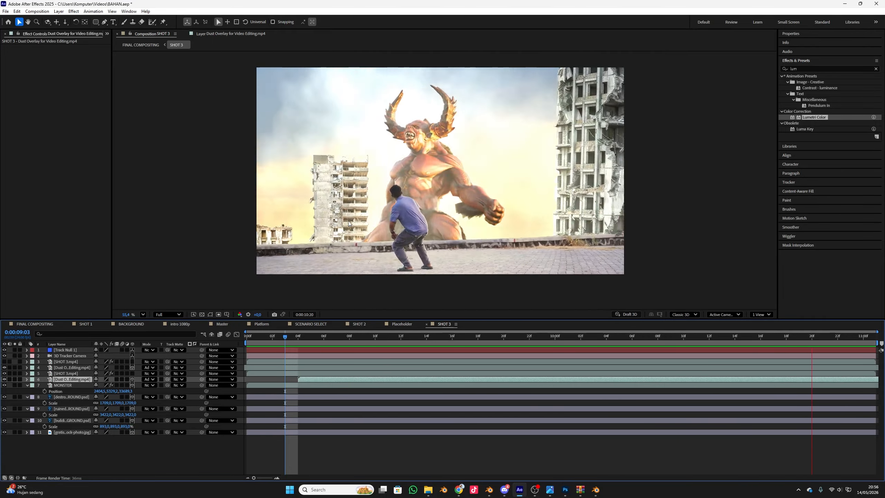
pyautogui.press('space')
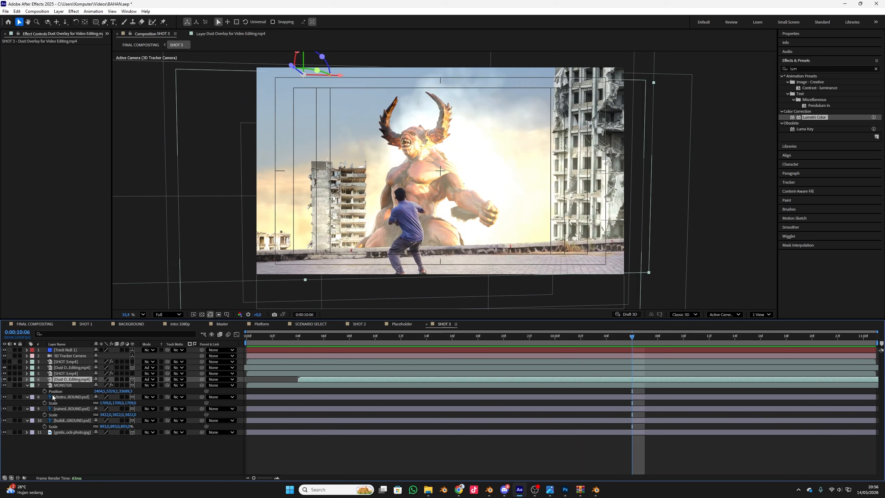
# Step: Remove the Gradient Wipe effect from the MONSTER layer
pyautogui.moveTo(288, 348); pyautogui.dragTo(478, 367)
pyautogui.click(70, 385)
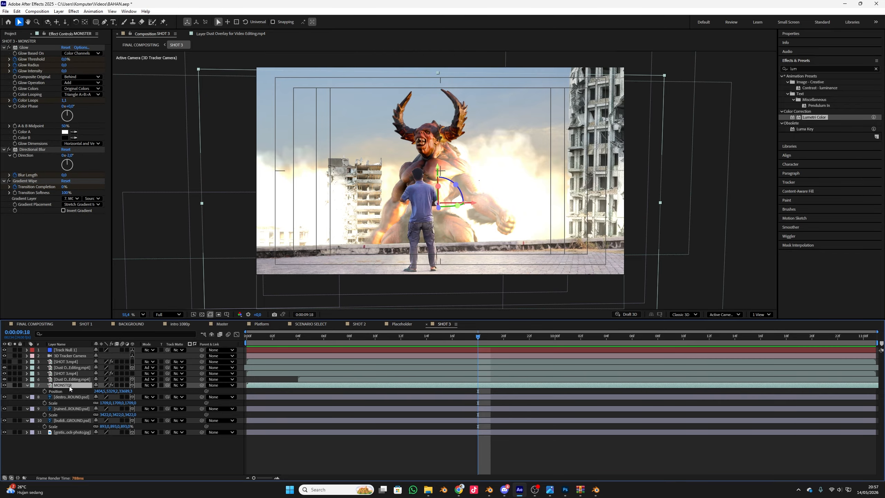
pyautogui.click(25, 181)
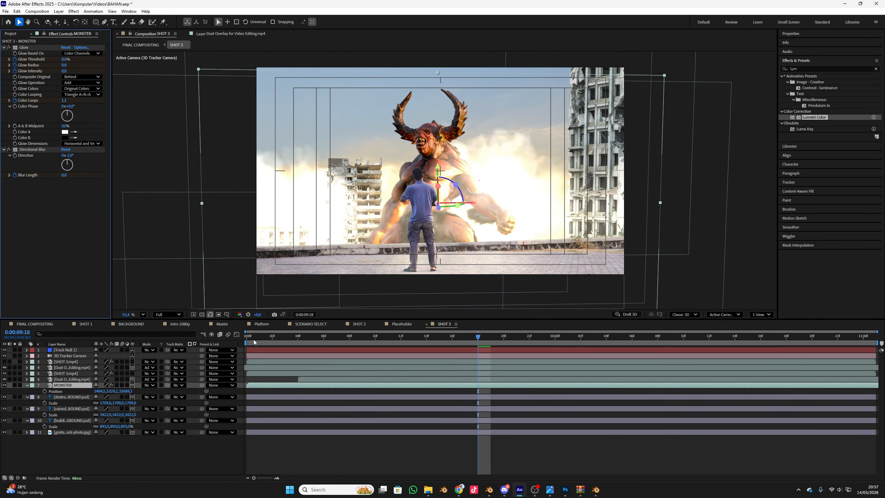
# Step: Keyframe the MONSTER layer's Position at 0:00:09:10 and raise it completely above the frame at 0:00:09:02, creating a drop into the scene
pyautogui.moveTo(254, 341); pyautogui.dragTo(381, 385)
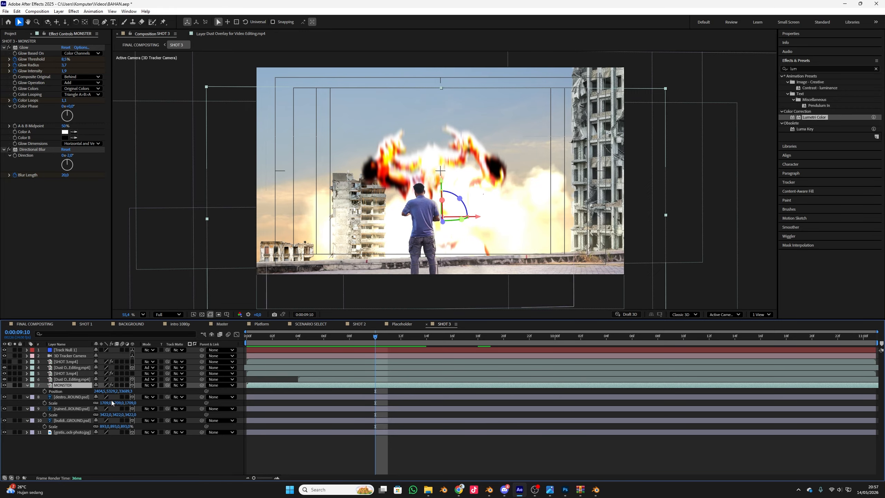
pyautogui.moveTo(375, 347); pyautogui.dragTo(272, 342)
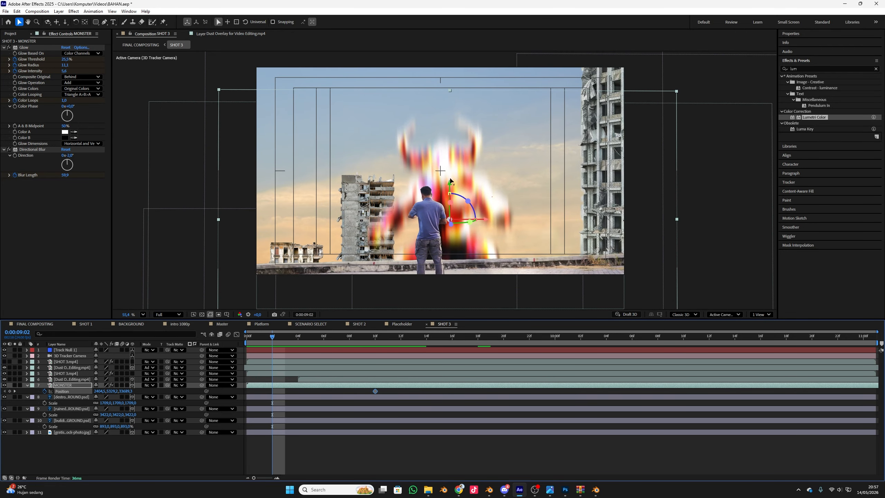
pyautogui.moveTo(451, 179); pyautogui.dragTo(450, 2)
pyautogui.scroll(-6, 446, 105)
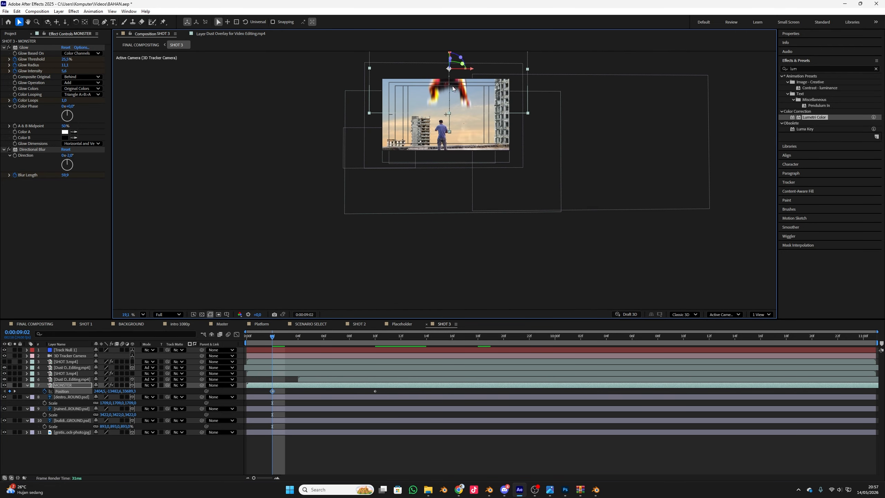
pyautogui.moveTo(448, 89); pyautogui.dragTo(449, 58)
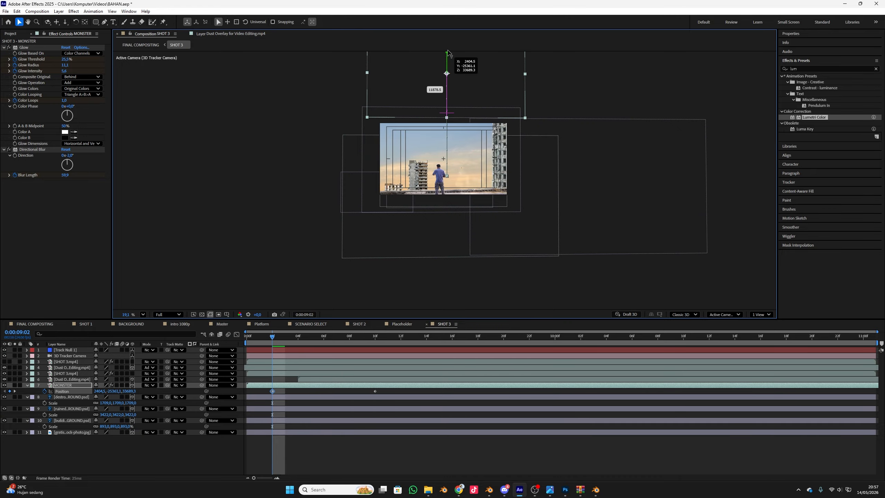
pyautogui.scroll(7, 454, 160)
pyautogui.press('space')
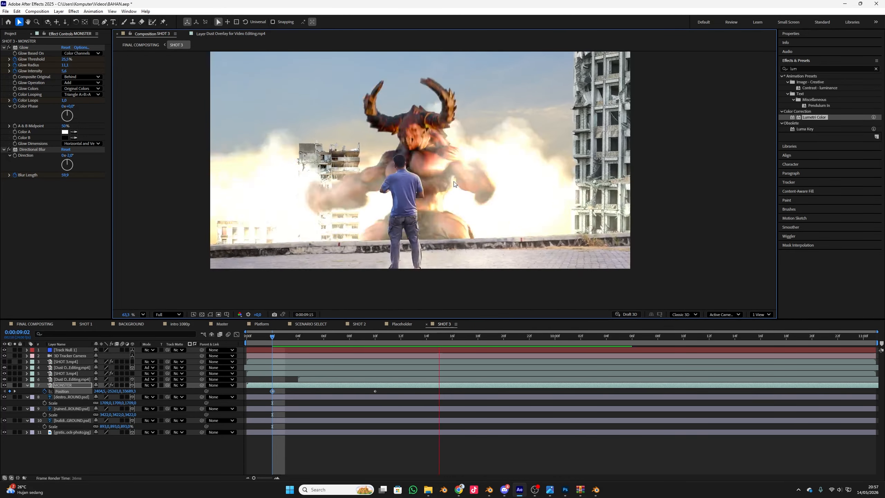
pyautogui.press('space')
# Step: Easy-ease both MONSTER Position keyframes, extend the landing keyframe's incoming ease back to 0:00:09:06 in the speed graph, and preview the drop
pyautogui.moveTo(385, 391); pyautogui.dragTo(260, 400)
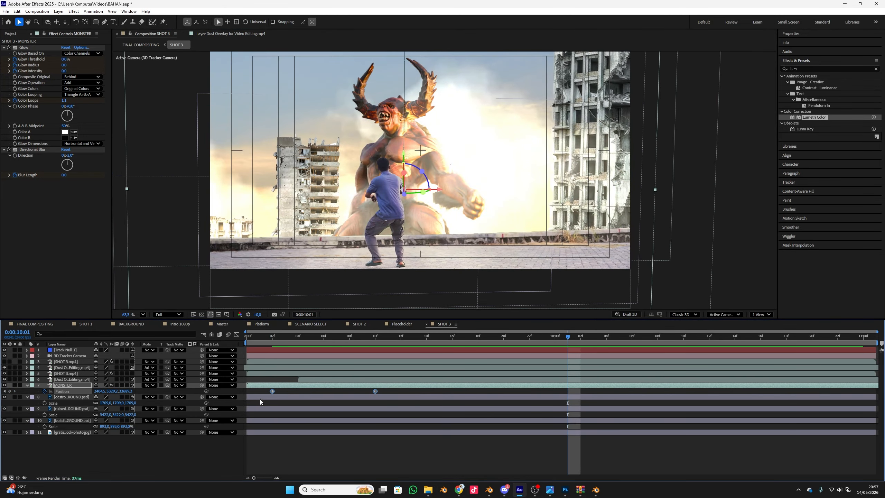
pyautogui.click(236, 335)
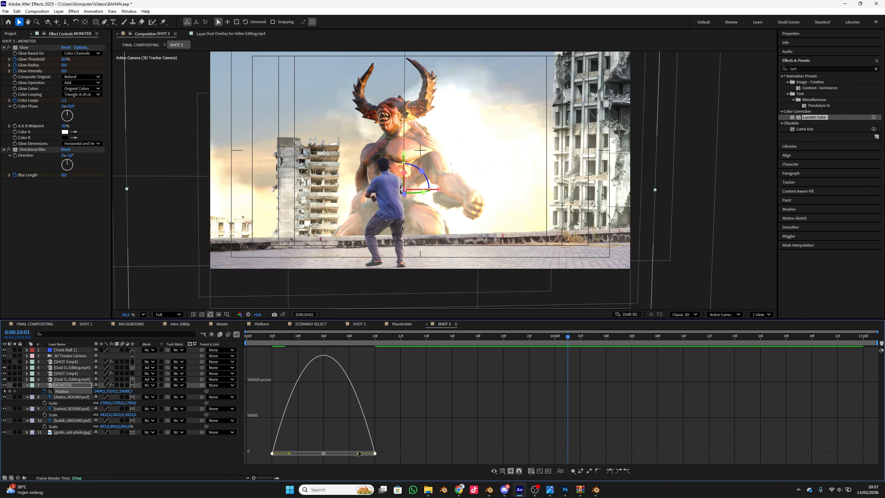
pyautogui.moveTo(358, 454); pyautogui.dragTo(324, 454)
pyautogui.click(260, 338)
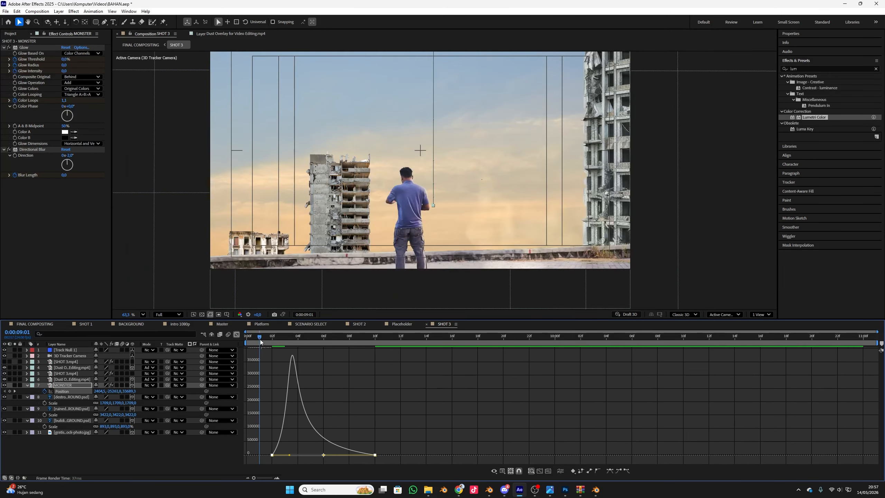
pyautogui.press('space')
pyautogui.click(236, 334)
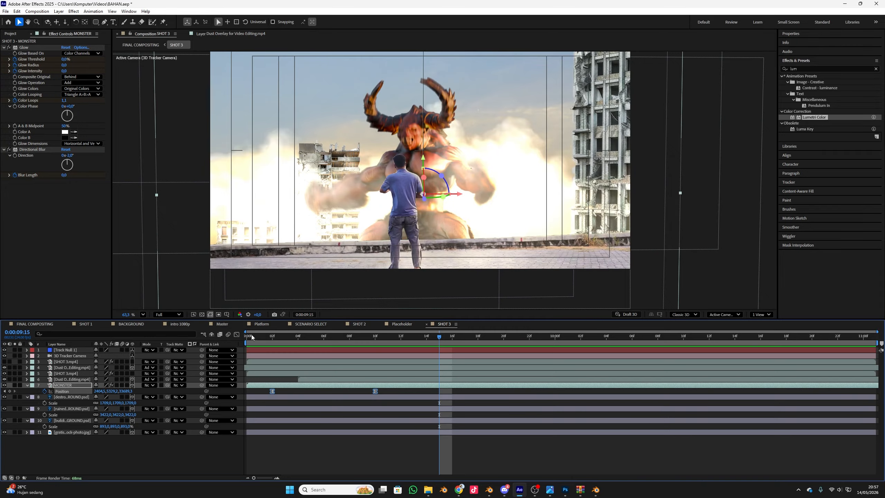
pyautogui.press('Home')
pyautogui.press('space')
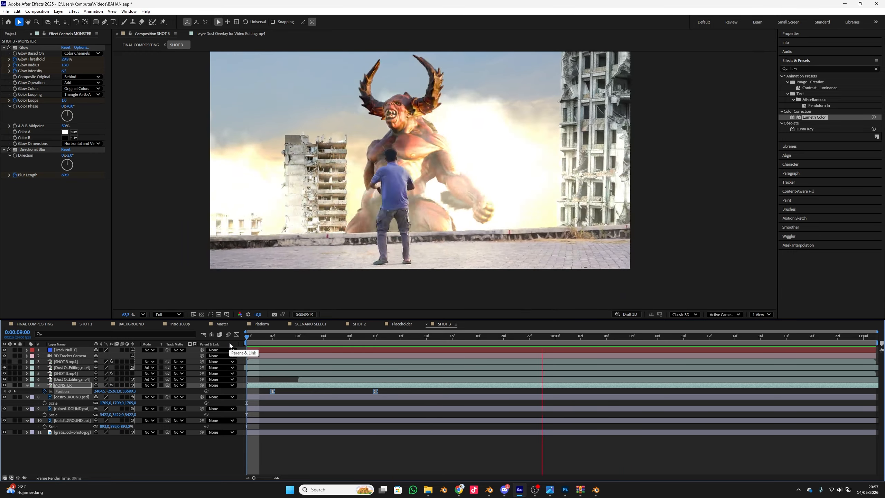
# Step: Disable the Glow effect on the MONSTER layer at 0:00:09:10 and play back the drop to check the look
pyautogui.moveTo(284, 337); pyautogui.dragTo(373, 333)
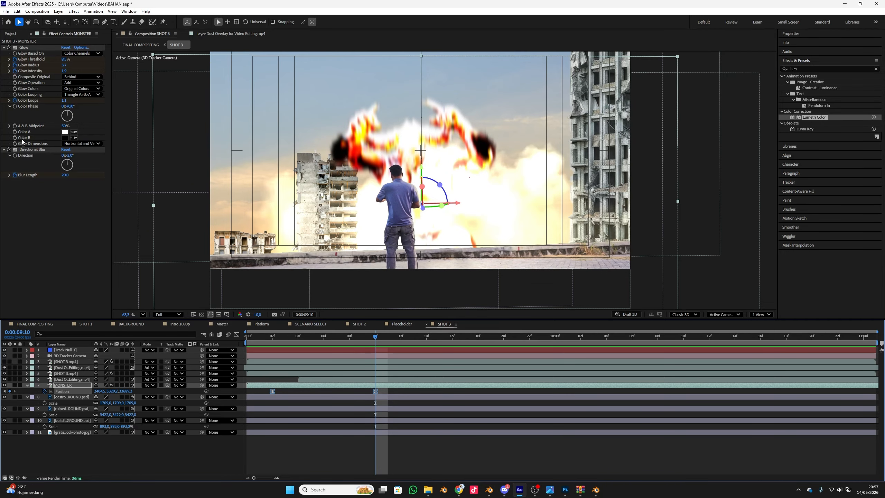
pyautogui.click(8, 48)
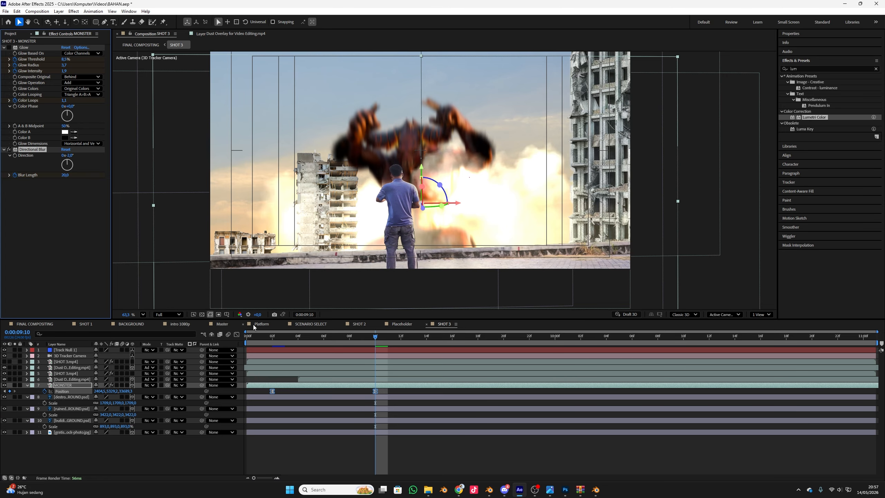
pyautogui.press('space')
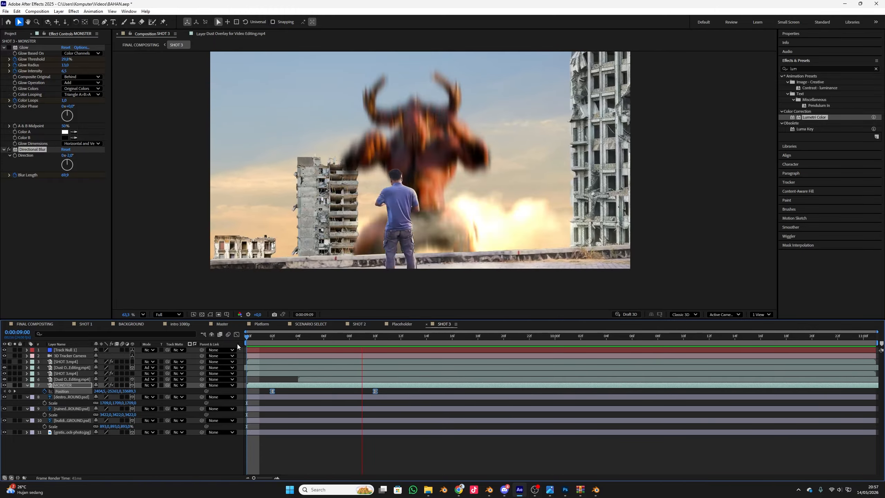
pyautogui.scroll(3, 366, 209)
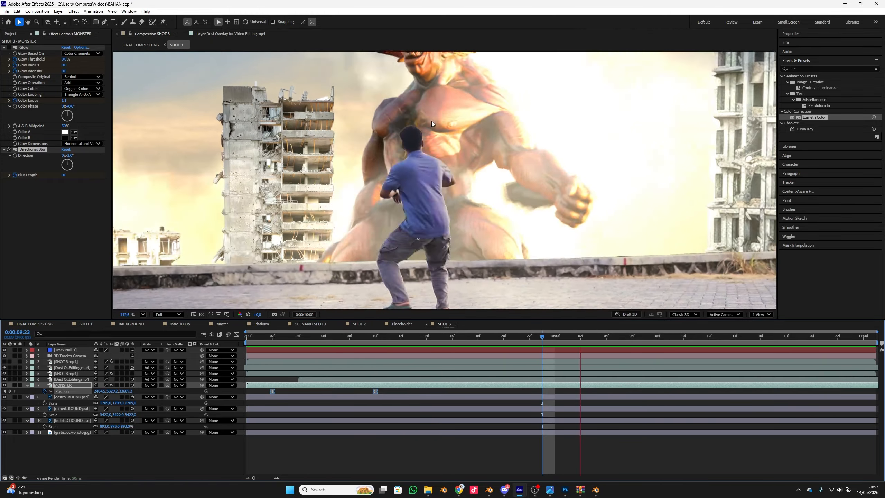
pyautogui.scroll(-4, 407, 144)
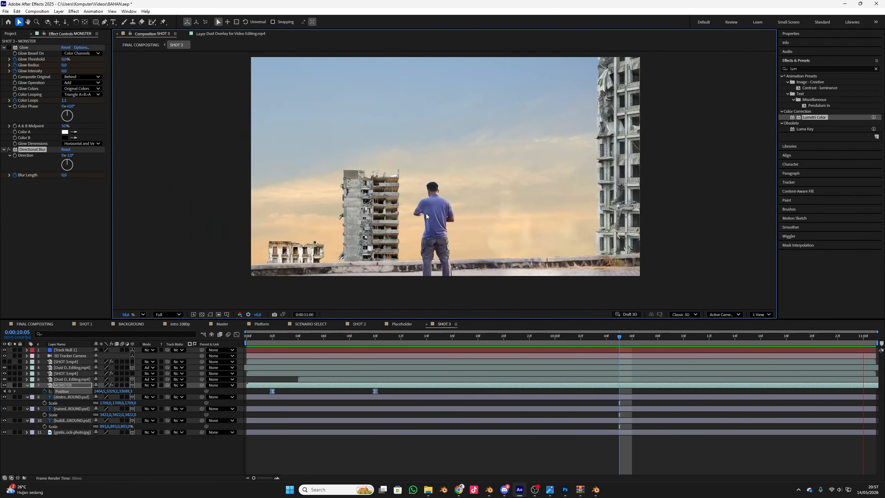
pyautogui.press('space')
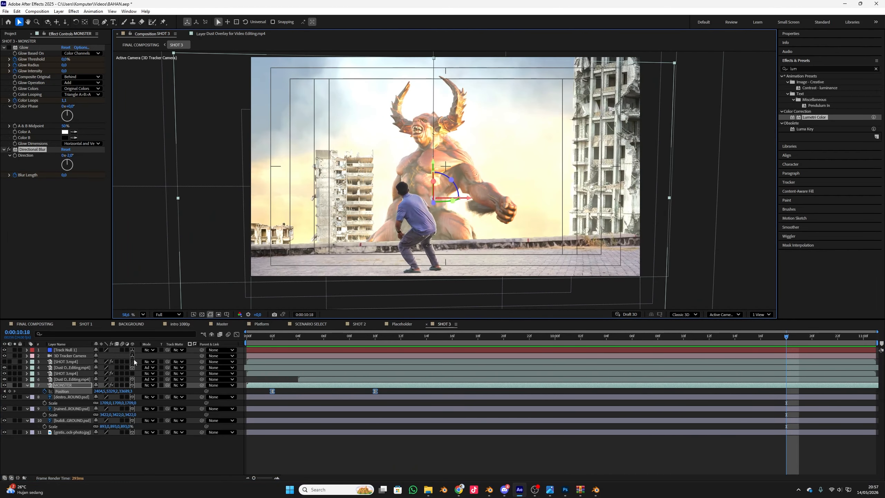
# Step: Open the FINAL COMPOSITING composition and preview the cut from SHOT 2 into SHOT 3
pyautogui.click(40, 324)
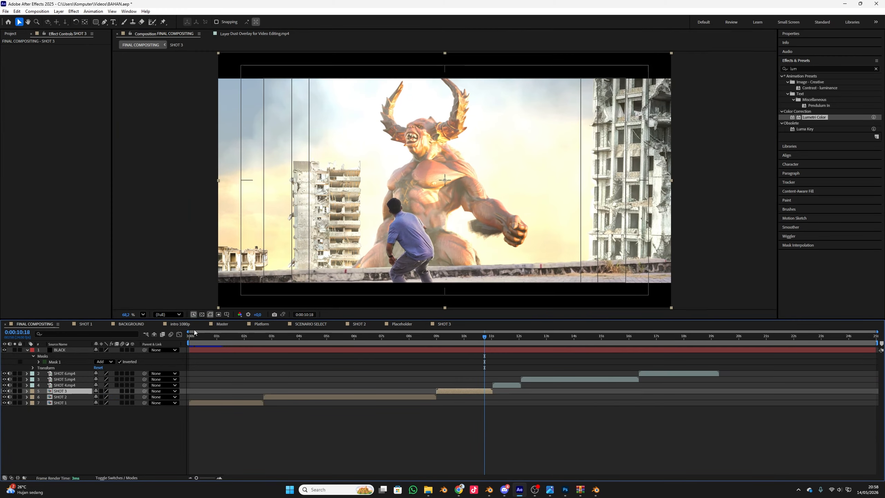
pyautogui.moveTo(421, 340); pyautogui.dragTo(404, 343)
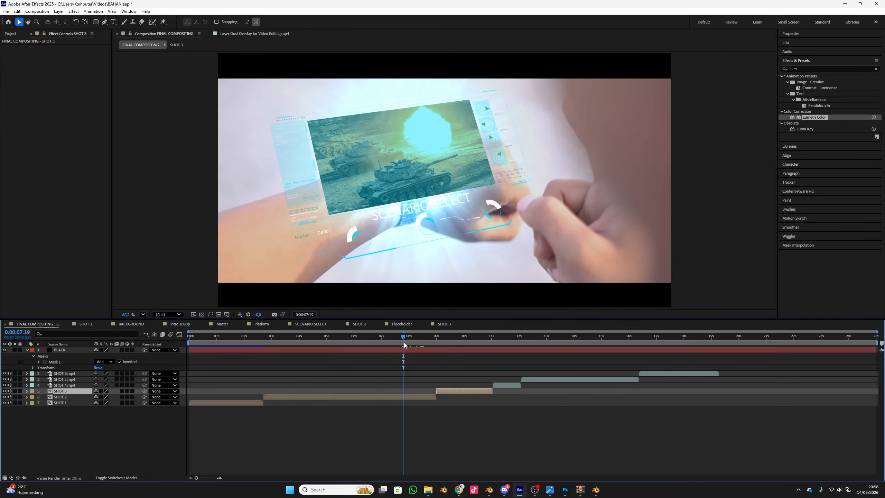
pyautogui.press('pageup')
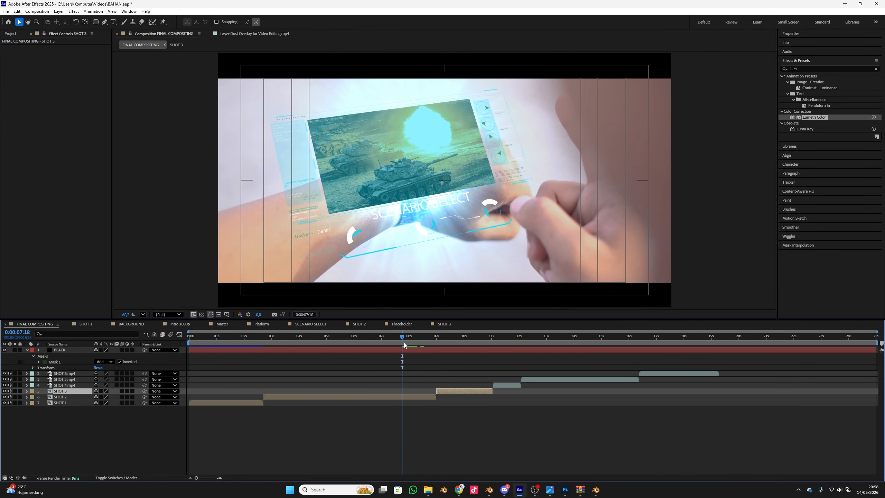
pyautogui.moveTo(404, 342); pyautogui.dragTo(416, 340)
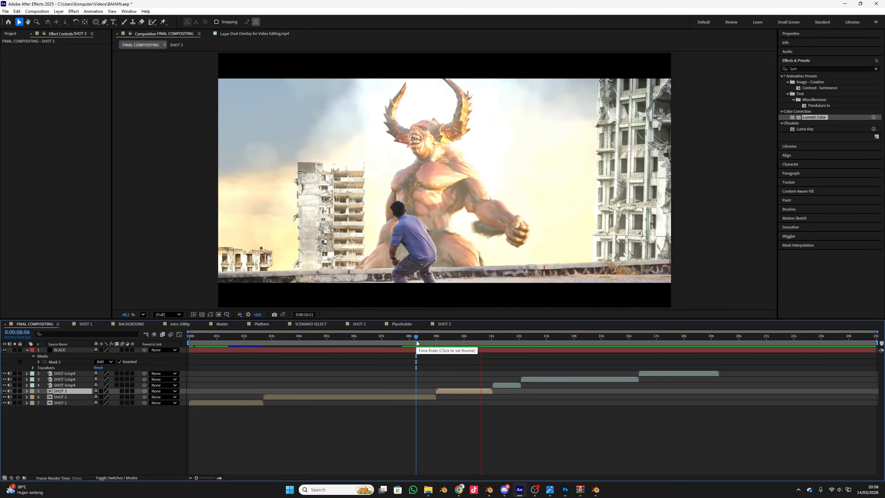
pyautogui.click(461, 338)
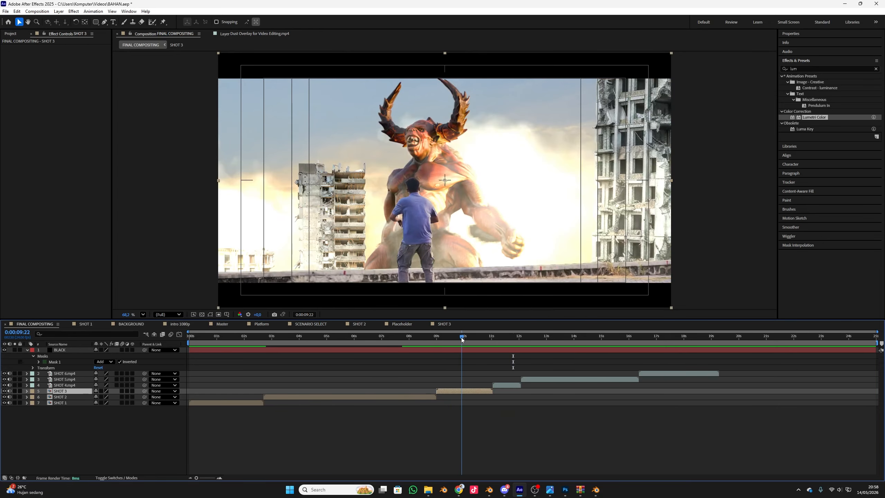
# Step: Play the full edit from the beginning and review SHOT 3 and how it leads into the SHOT 4 and SHOT 5 clips
pyautogui.moveTo(461, 338); pyautogui.dragTo(176, 369)
pyautogui.press('space')
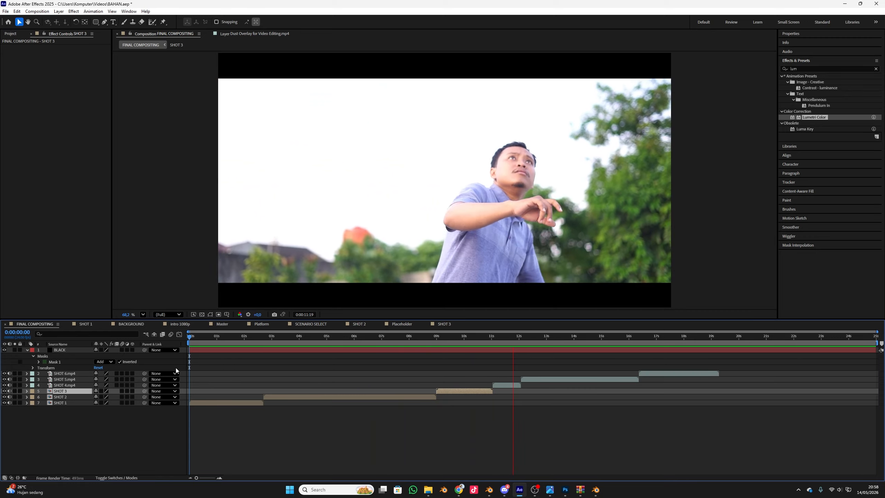
pyautogui.press('space')
pyautogui.moveTo(418, 345)
pyautogui.mouseDown()
pyautogui.moveTo(470, 344)
pyautogui.moveTo(376, 345)
pyautogui.moveTo(407, 344)
pyautogui.mouseUp()
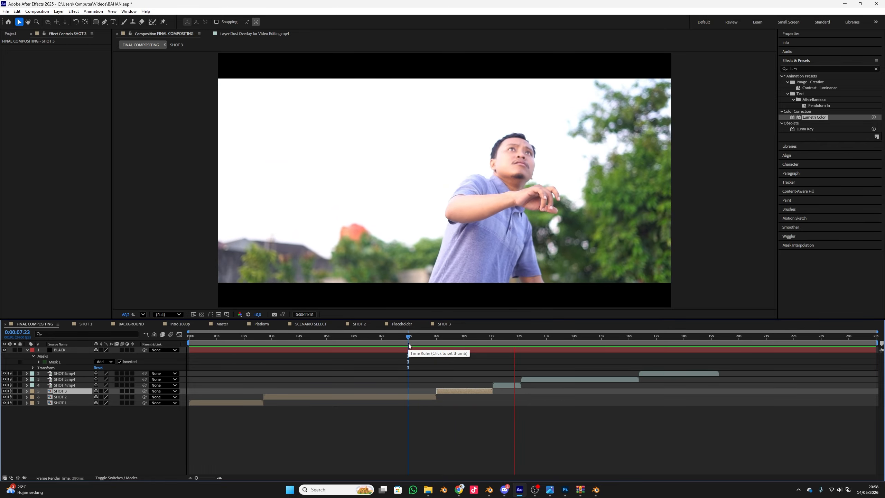
pyautogui.click(426, 341)
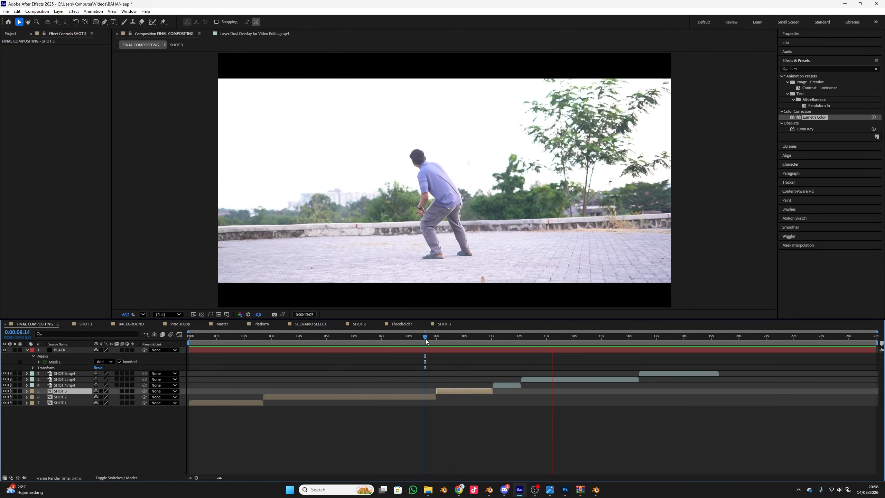
pyautogui.moveTo(502, 341); pyautogui.dragTo(508, 414)
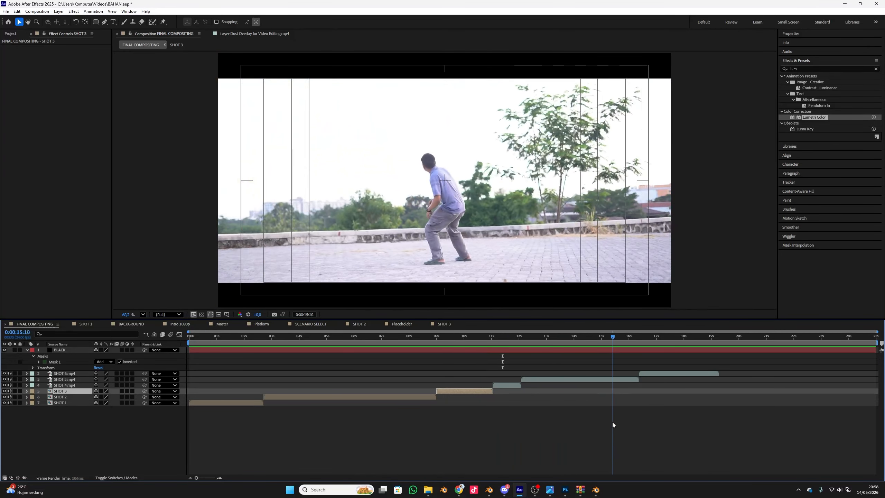
pyautogui.moveTo(613, 423); pyautogui.dragTo(452, 427)
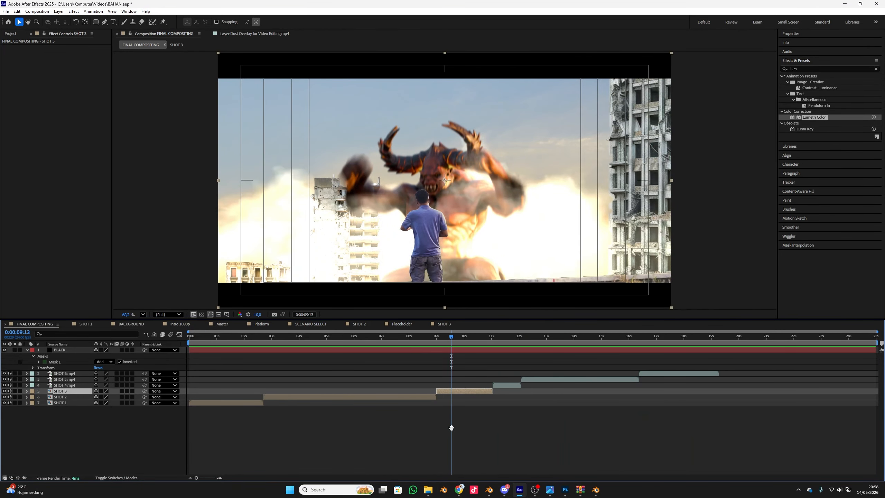
pyautogui.press('space')
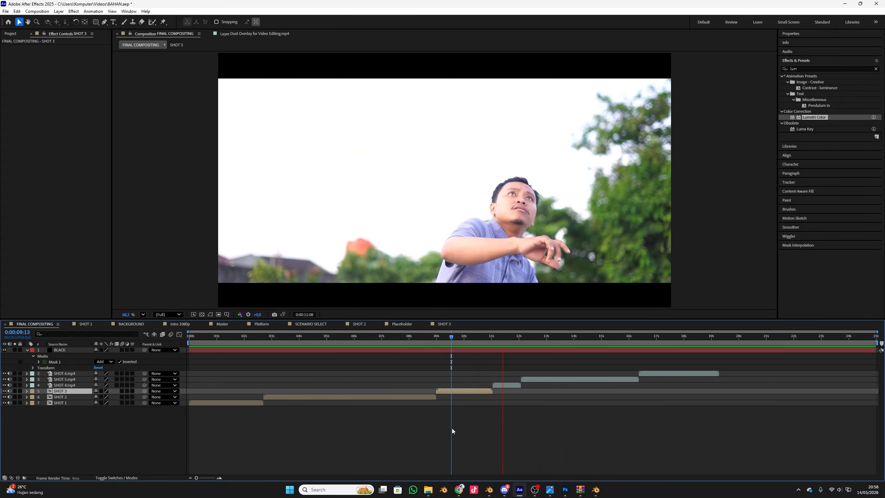
pyautogui.press('space')
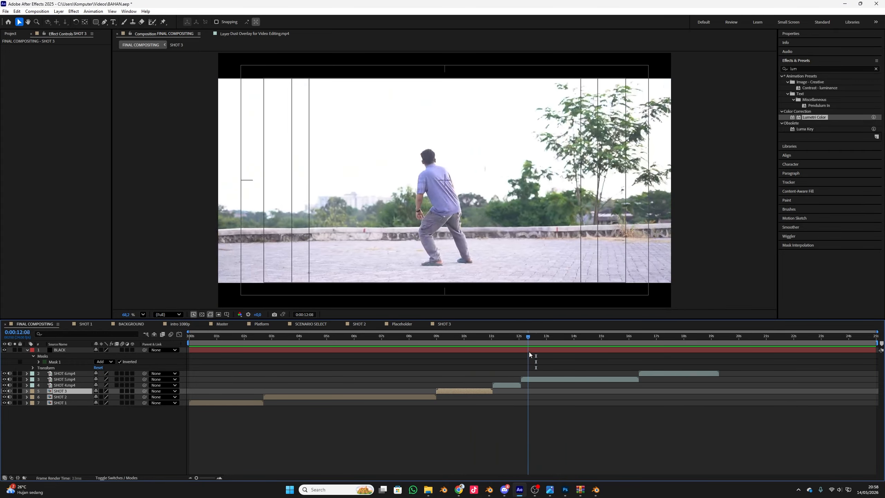
pyautogui.moveTo(530, 355); pyautogui.dragTo(483, 363)
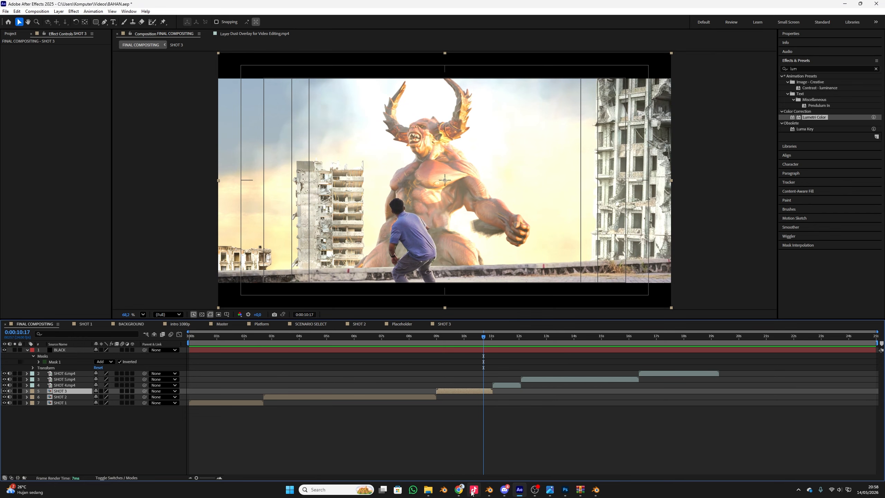
# Step: Switch to Mixamo in the browser, clear the "power up" search and filter the animations to the Combat genre
pyautogui.click(459, 491)
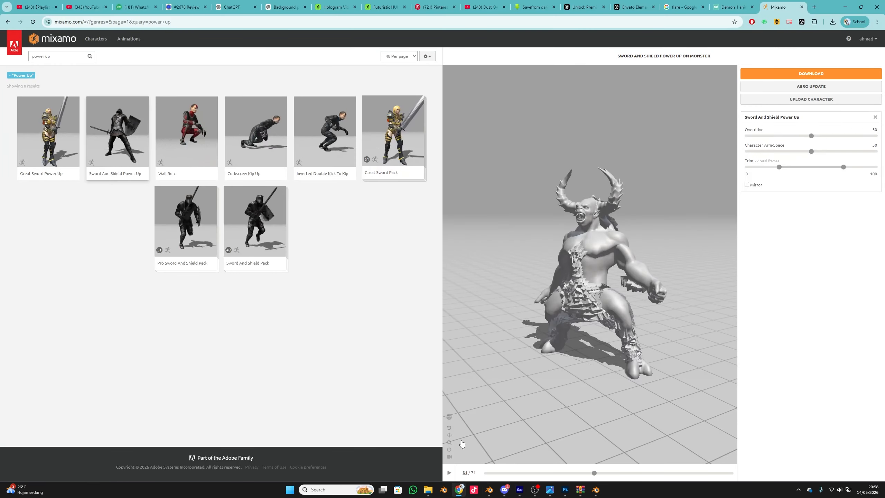
pyautogui.tripleClick(69, 59)
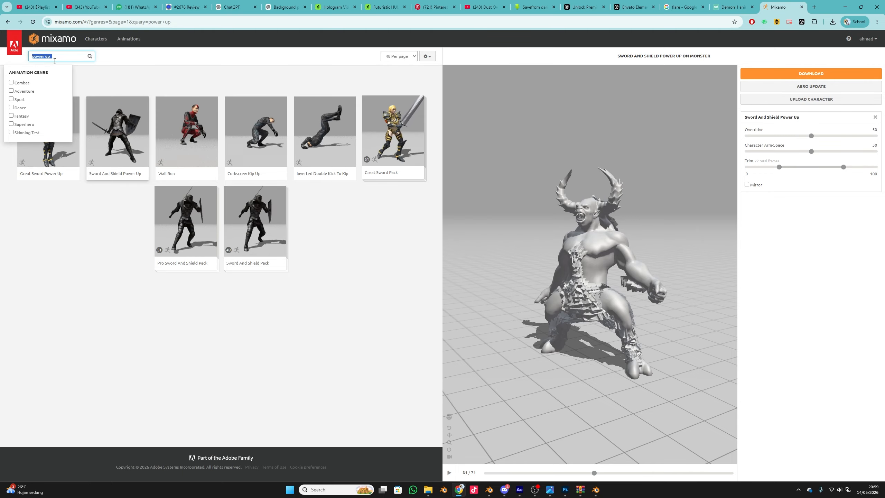
pyautogui.press('BackSpace')
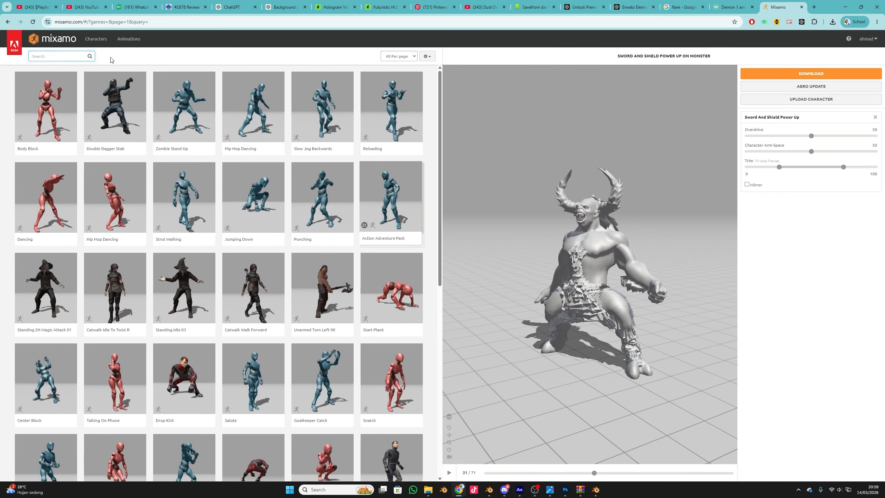
pyautogui.click(79, 57)
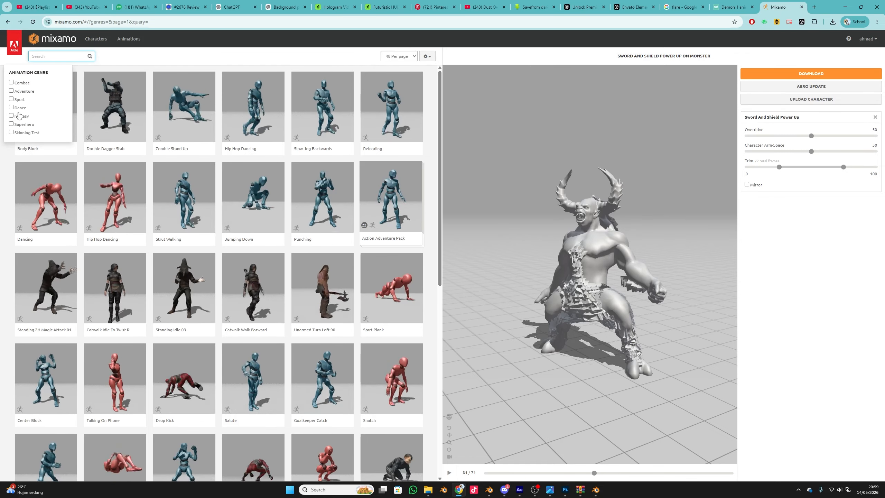
pyautogui.click(11, 83)
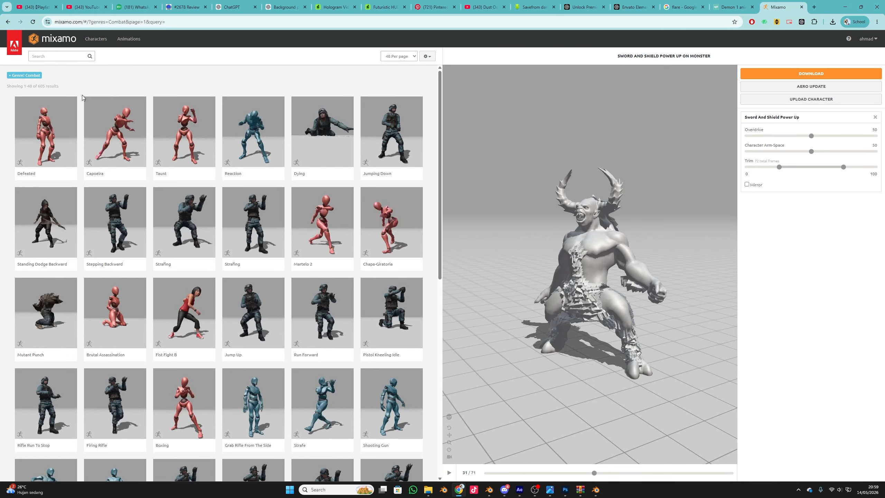
# Step: Try the Stable Sword Inward Slash animation on the monster and preview its motion
pyautogui.scroll(-3, 210, 248)
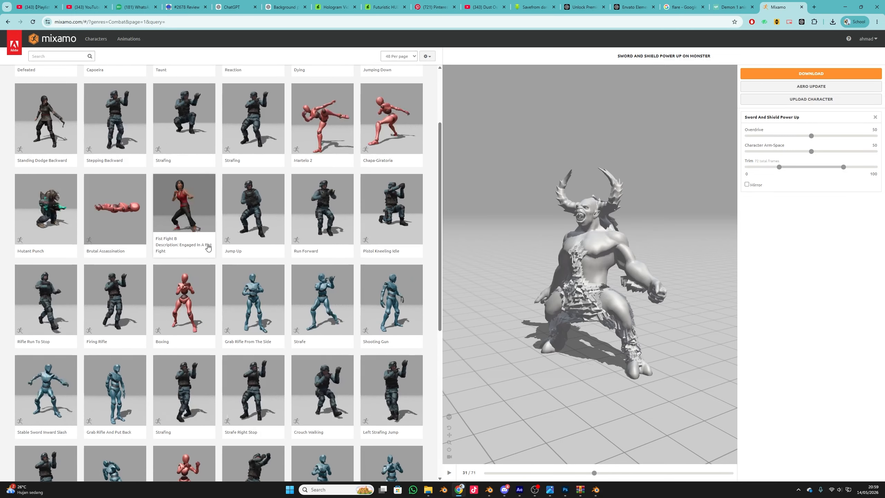
pyautogui.scroll(-3, 208, 248)
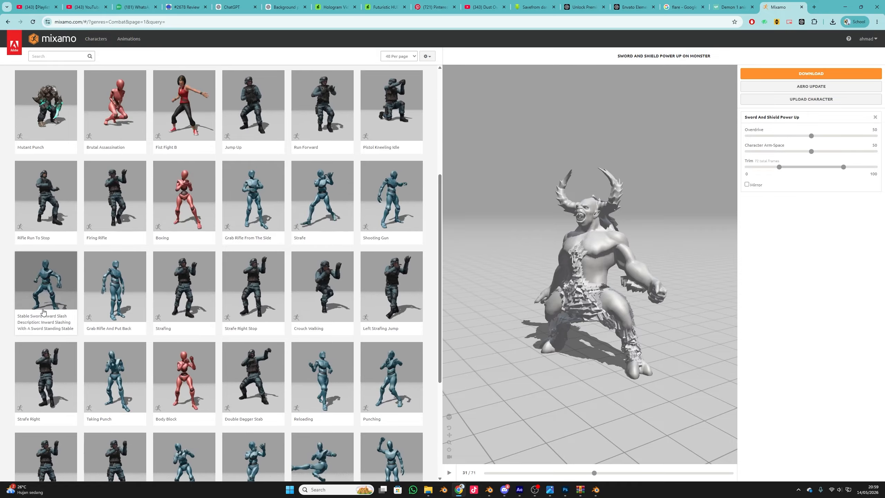
pyautogui.click(36, 297)
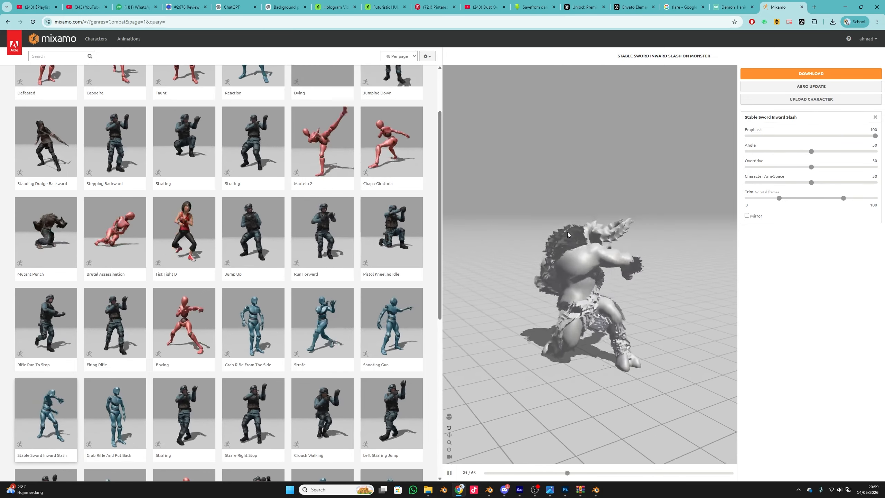
# Step: Search the animations for "punch" and remove the Combat genre filter
pyautogui.scroll(3, 265, 240)
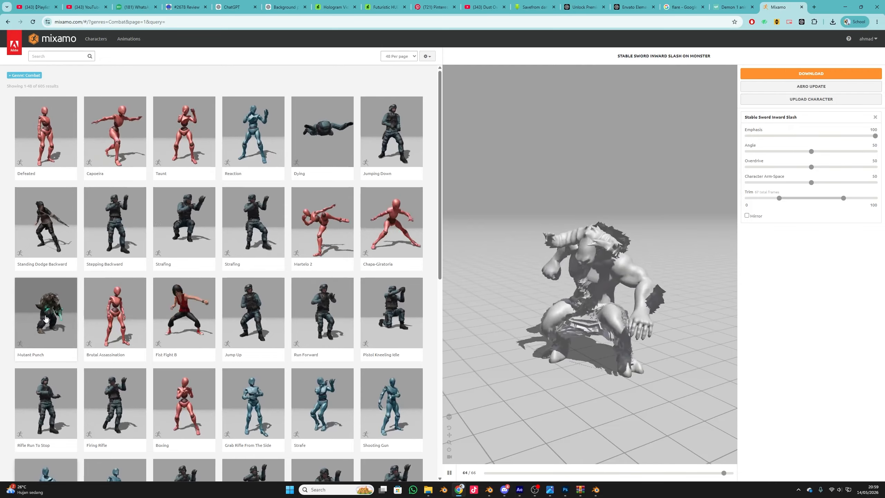
pyautogui.click(49, 57)
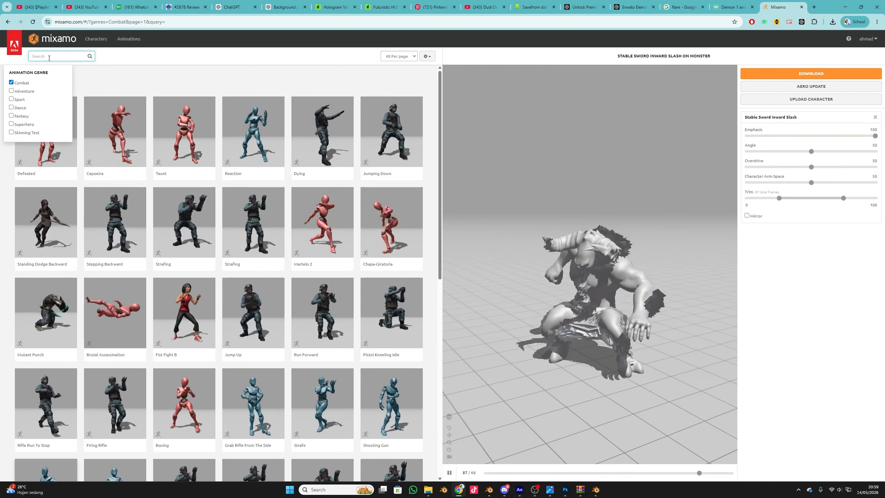
pyautogui.write('punch')
pyautogui.press('Return')
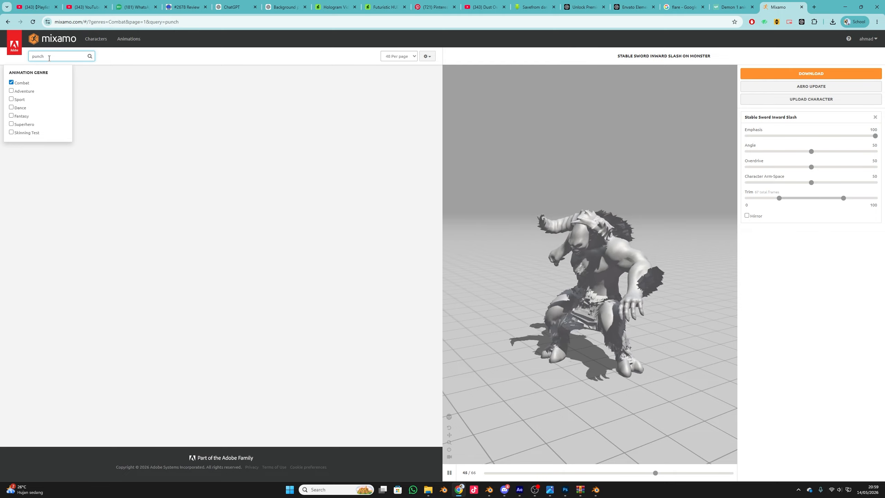
pyautogui.click(17, 83)
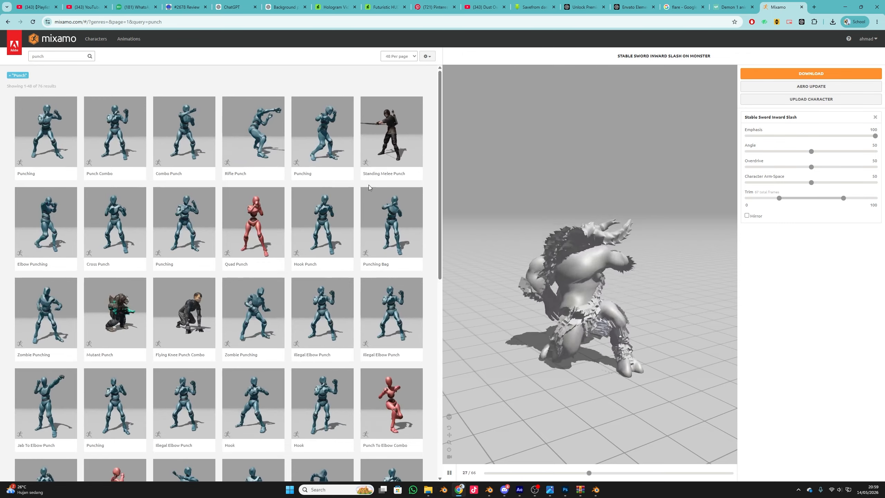
# Step: Browse the punch animations and load the Creature Pack onto the monster
pyautogui.scroll(-3, 369, 184)
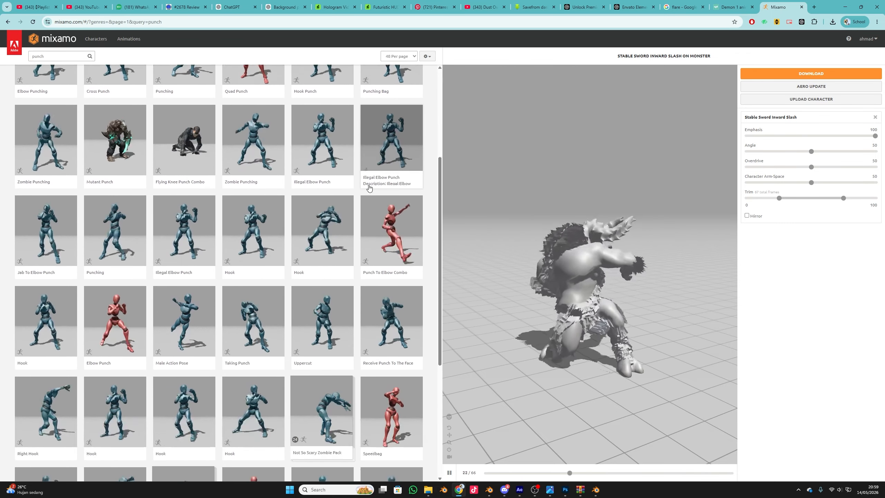
pyautogui.scroll(-5, 369, 188)
pyautogui.scroll(-3, 370, 188)
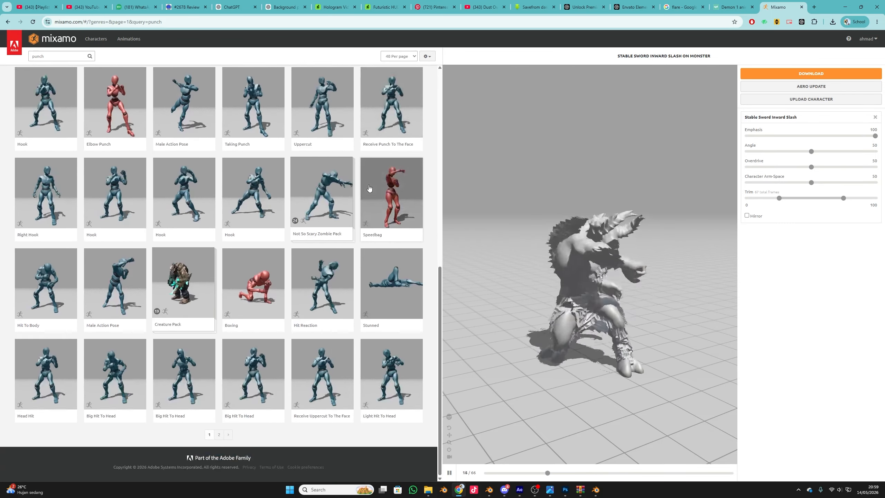
pyautogui.click(187, 310)
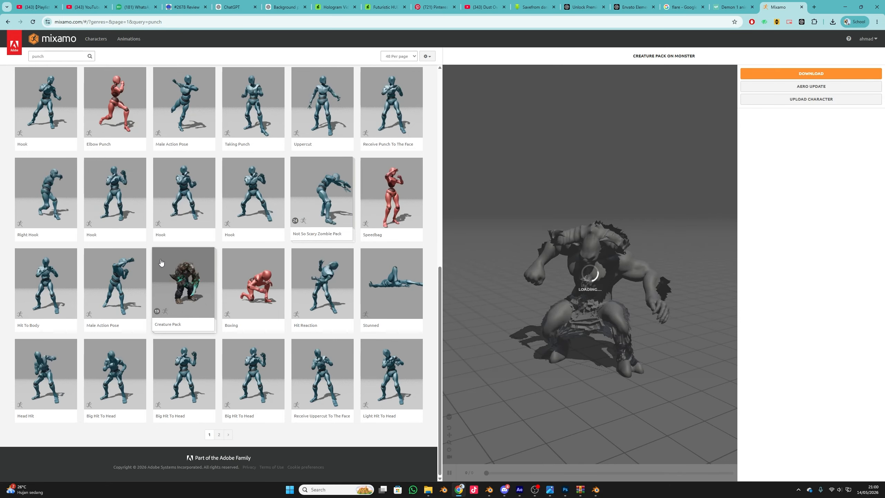
# Step: Check the monster on the Characters page in a second tab and look through the punch animations
pyautogui.middleClick(96, 40)
pyautogui.click(785, 8)
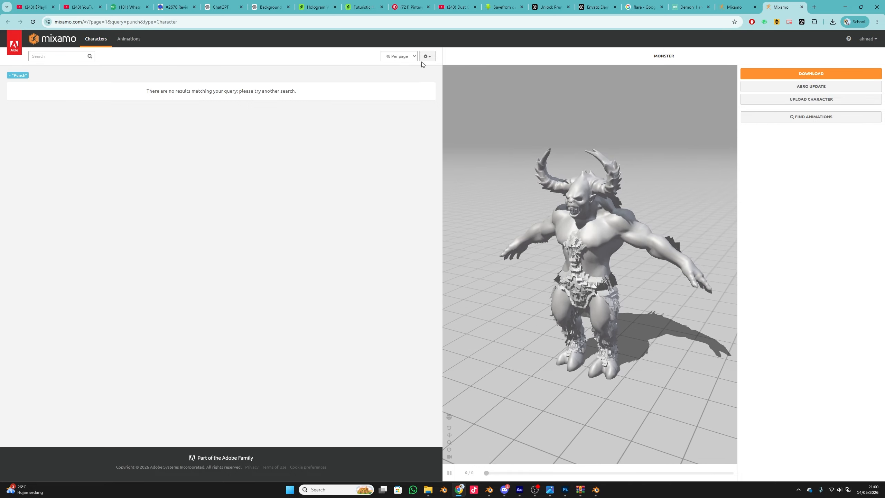
pyautogui.click(747, 9)
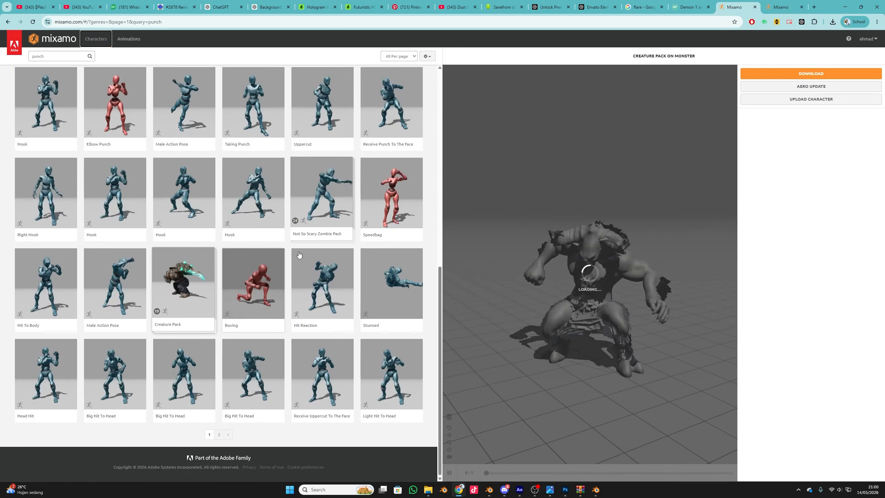
pyautogui.scroll(7, 94, 300)
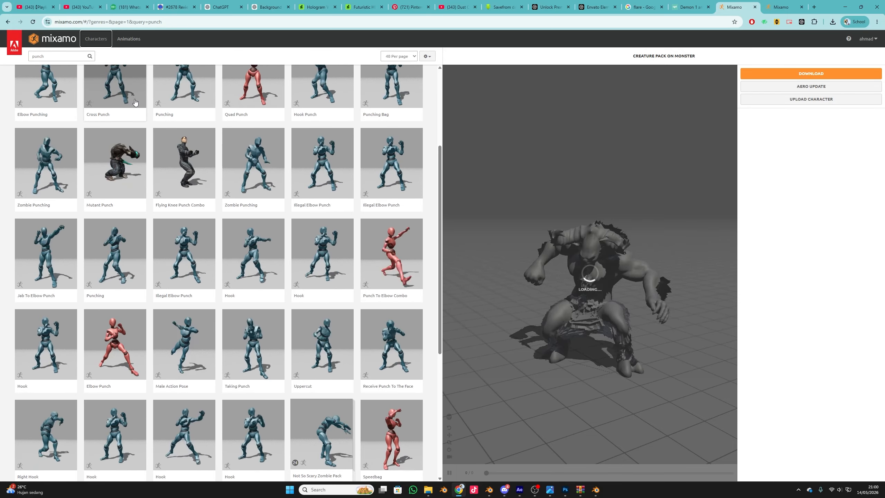
pyautogui.scroll(1, 150, 139)
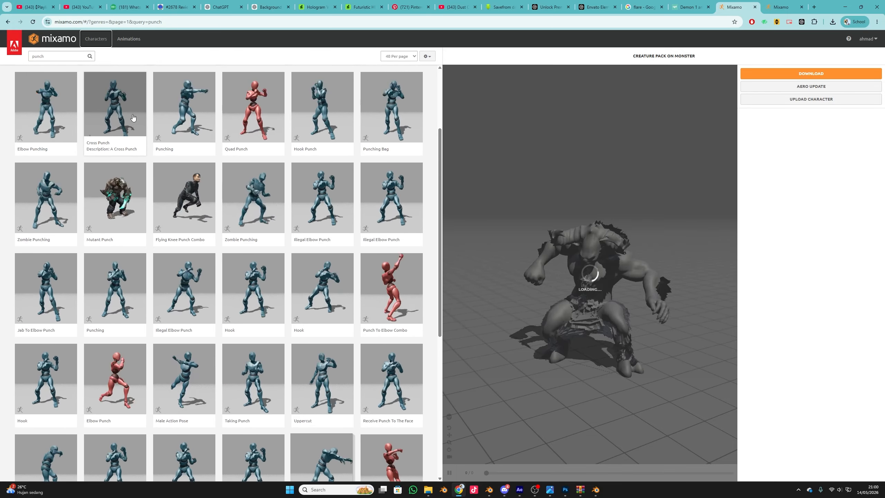
pyautogui.scroll(5, 149, 155)
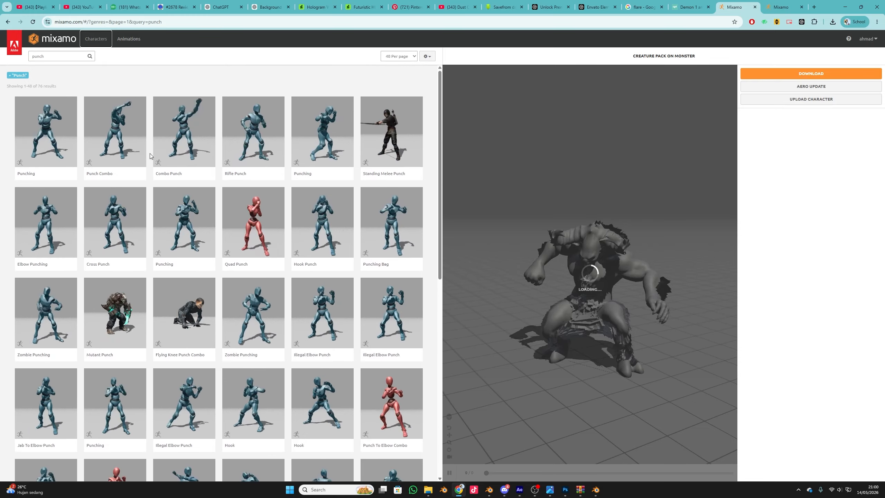
pyautogui.scroll(-9, 142, 227)
pyautogui.scroll(8, 141, 256)
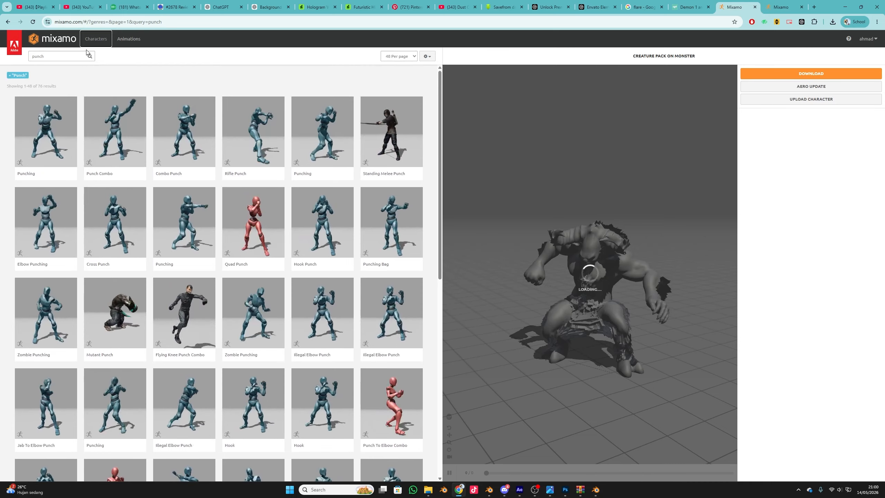
# Step: Check the punch animations under the Superhero genre and filter them to the Combat genre instead
pyautogui.click(75, 59)
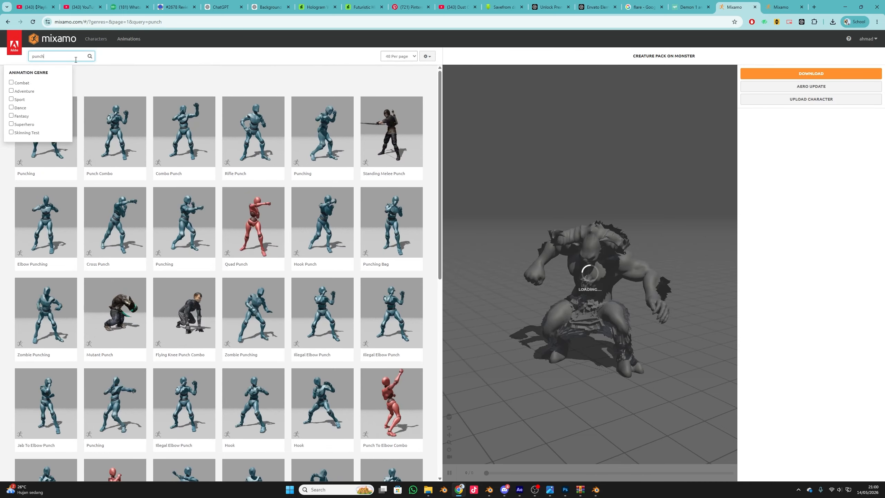
pyautogui.click(12, 125)
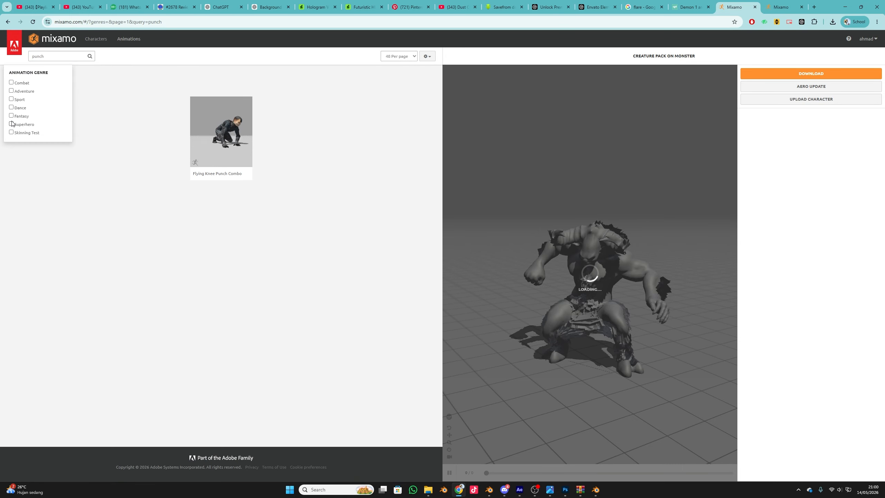
pyautogui.click(11, 83)
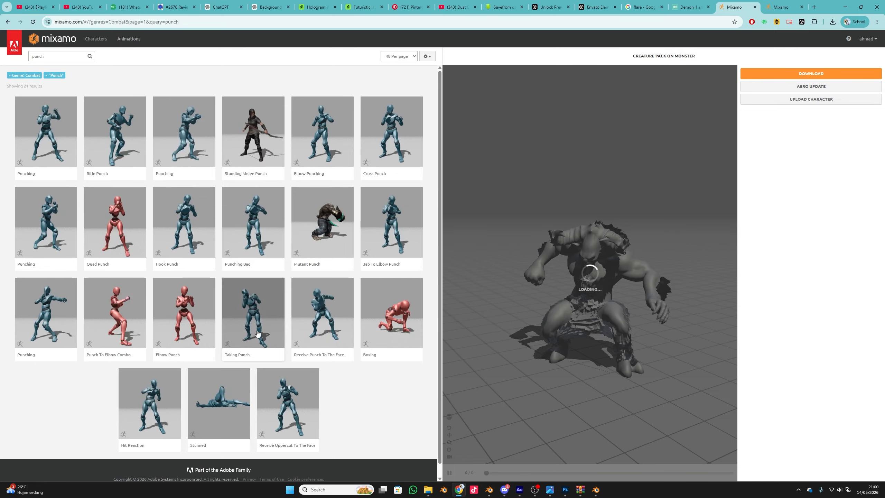
pyautogui.scroll(-1, 259, 336)
# Step: Search the Combat animations for "mutant", load Mutant Swiping onto the monster and close the duplicate Mixamo tab
pyautogui.doubleClick(39, 56)
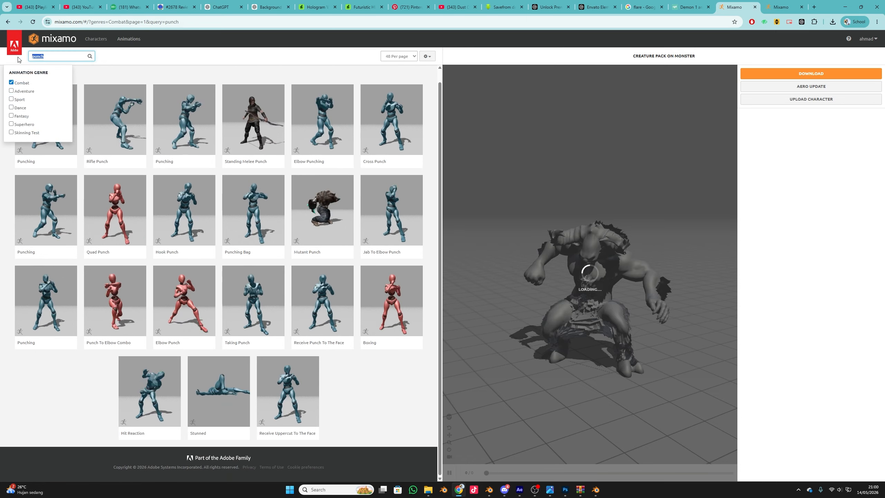
pyautogui.write('muta')
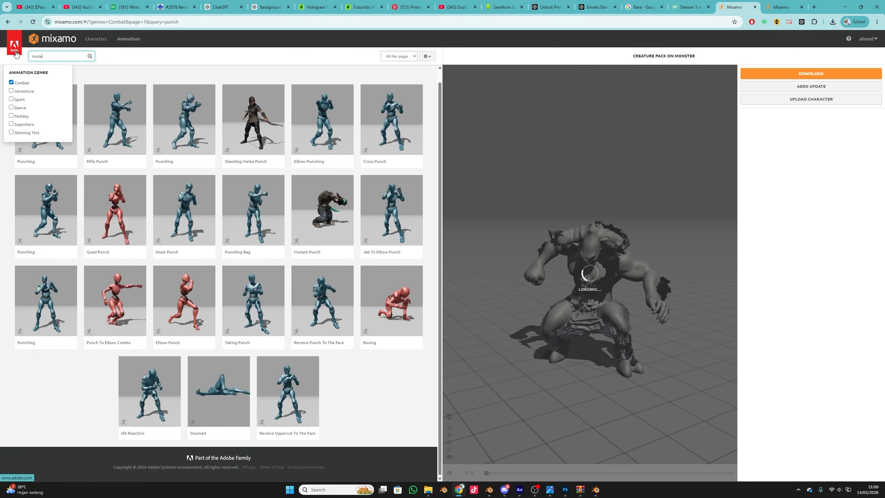
pyautogui.write('nt')
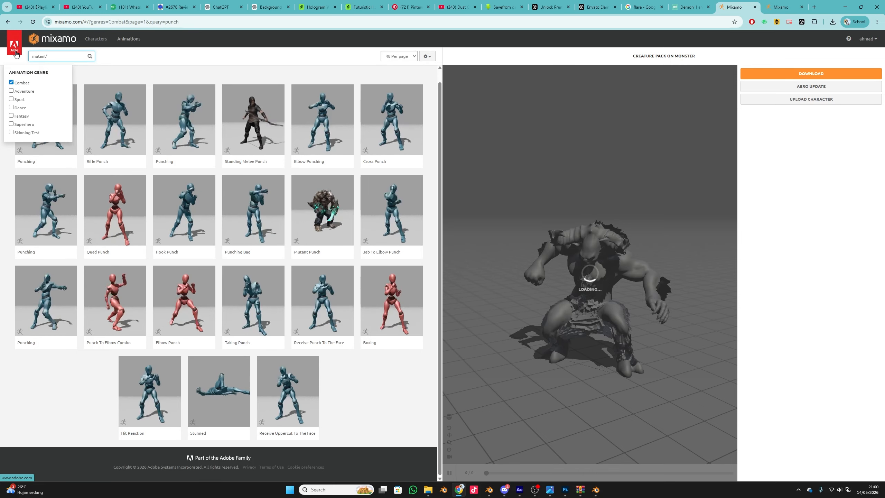
pyautogui.press('Return')
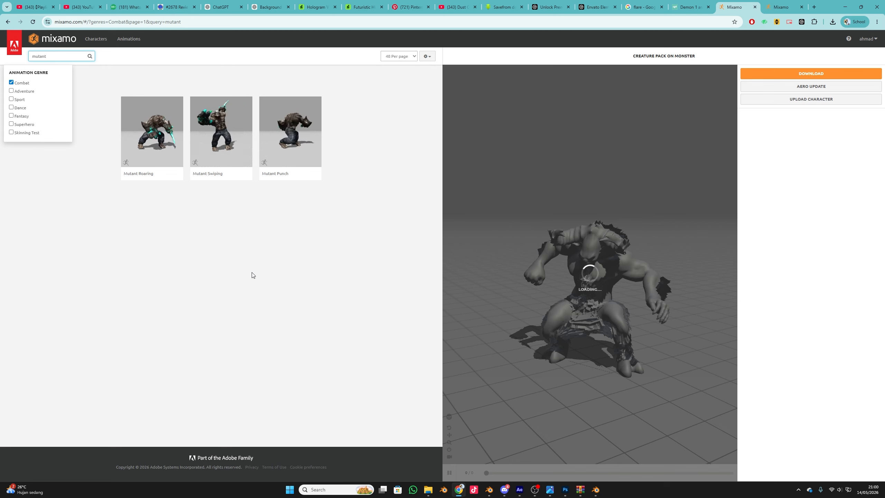
pyautogui.click(236, 159)
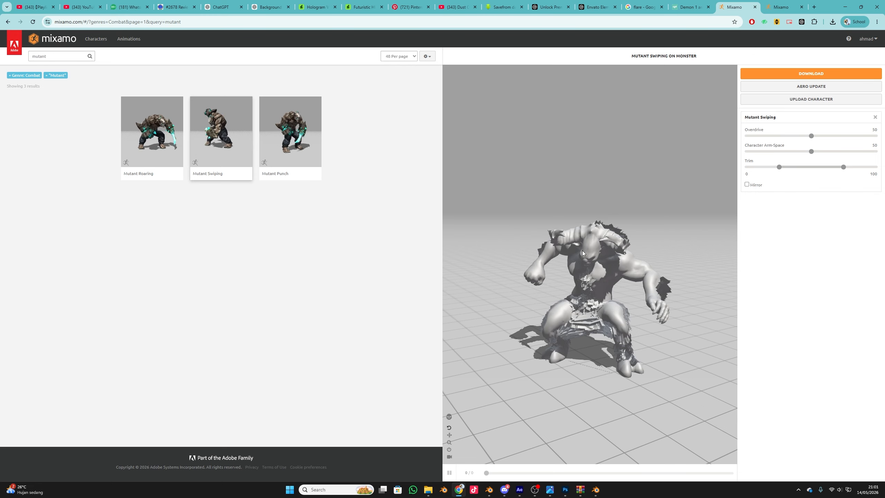
pyautogui.click(778, 6)
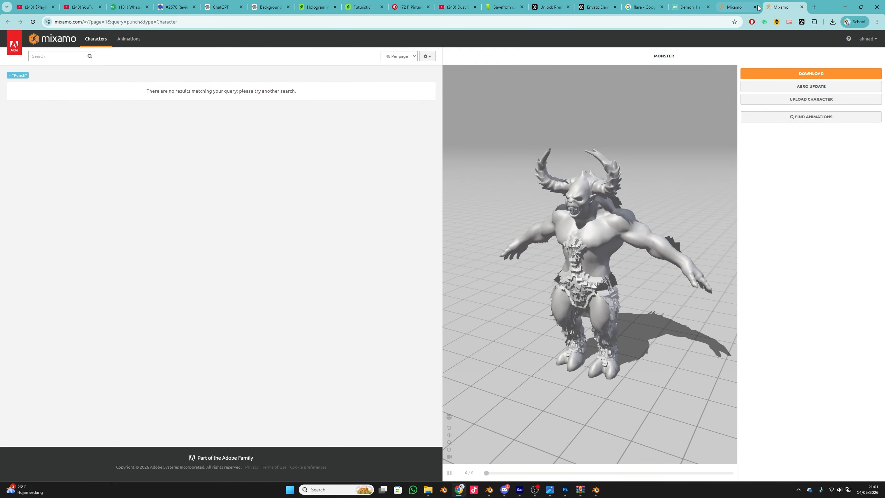
pyautogui.click(802, 6)
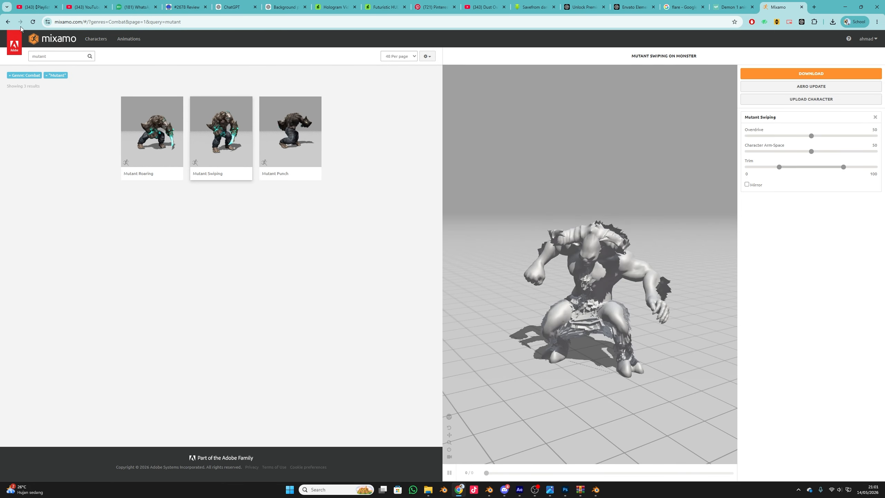
# Step: Remove the Combat genre filter, try the Jump Attack animation on the monster and reload the page
pyautogui.click(11, 77)
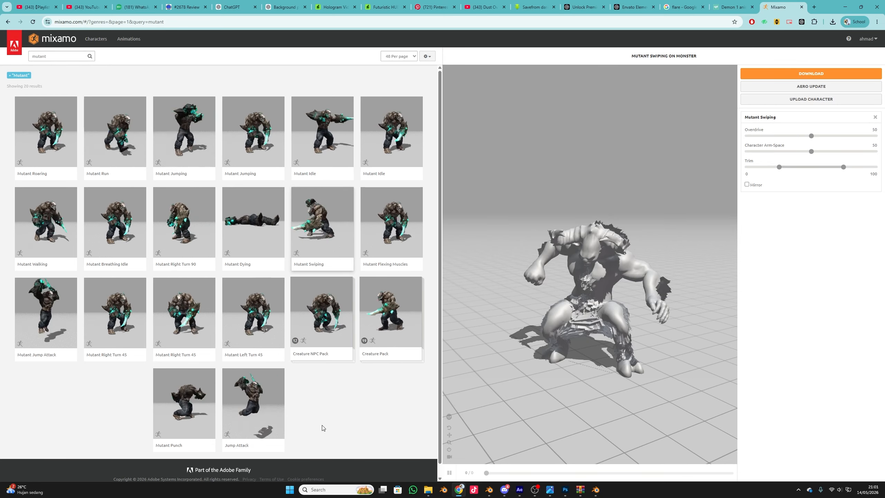
pyautogui.click(267, 414)
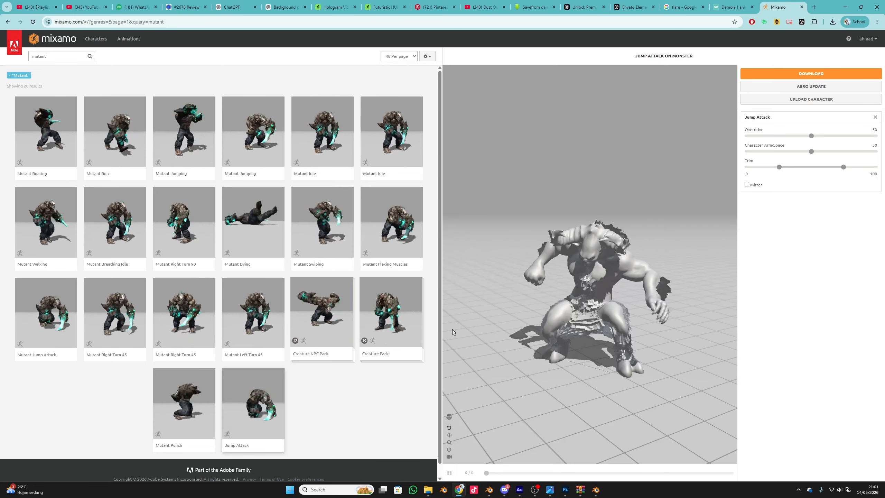
pyautogui.click(32, 22)
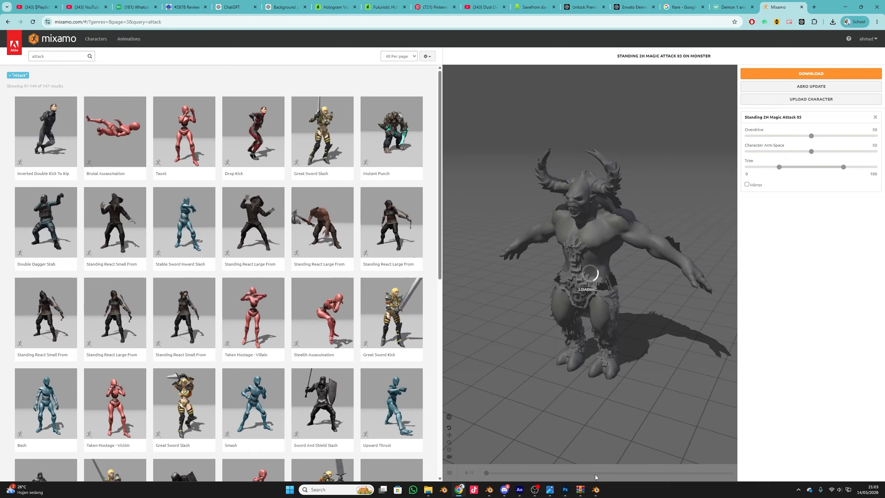
# Step: Switch to After Effects and review FINAL COMPOSITING from SHOT 1 through the monster's landing in SHOT 3
pyautogui.click(520, 493)
pyautogui.moveTo(452, 340); pyautogui.dragTo(443, 340)
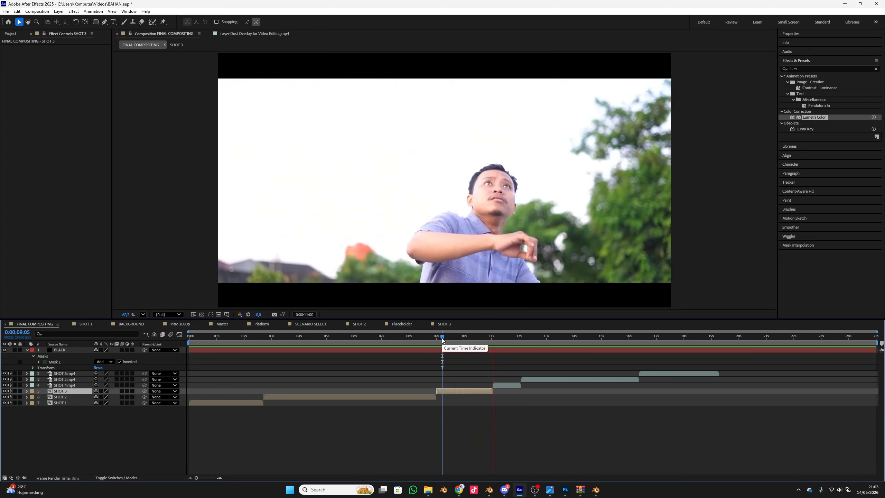
pyautogui.moveTo(442, 340); pyautogui.dragTo(245, 339)
pyautogui.press('space')
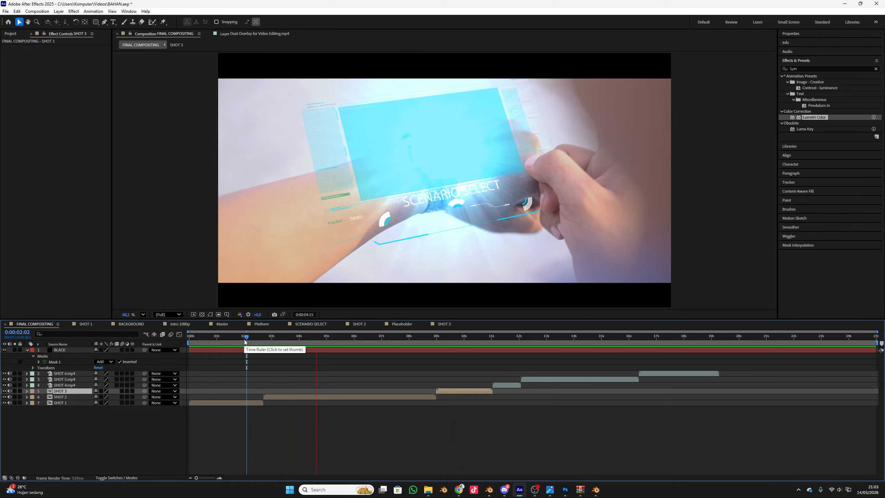
pyautogui.moveTo(244, 339); pyautogui.dragTo(281, 399)
pyautogui.moveTo(225, 413)
pyautogui.mouseDown()
pyautogui.moveTo(203, 419)
pyautogui.moveTo(290, 406)
pyautogui.moveTo(238, 423)
pyautogui.mouseUp()
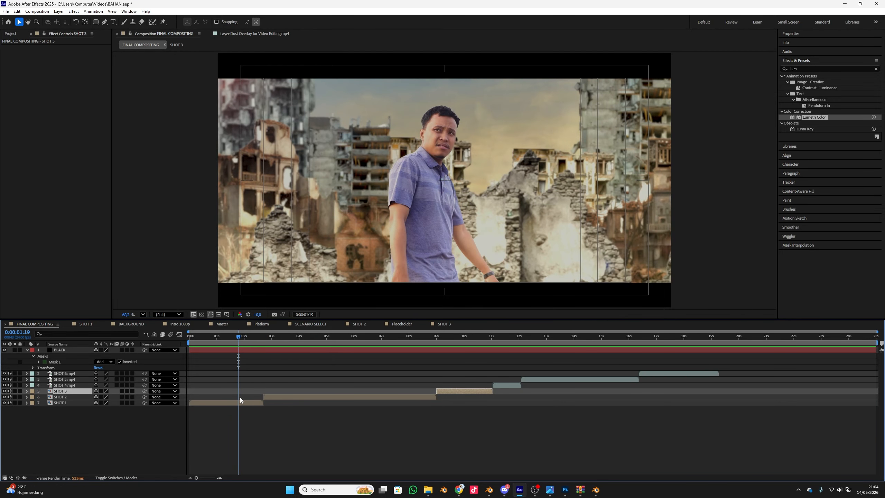
pyautogui.click(231, 403)
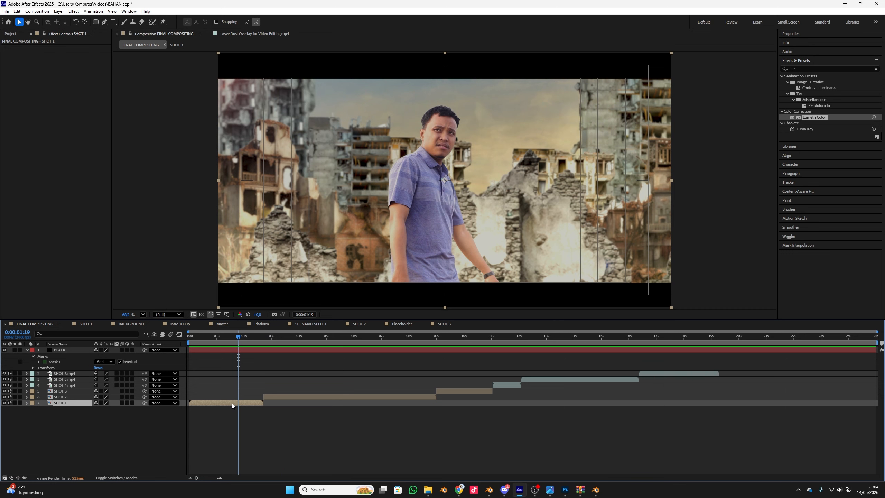
pyautogui.moveTo(373, 336); pyautogui.dragTo(481, 336)
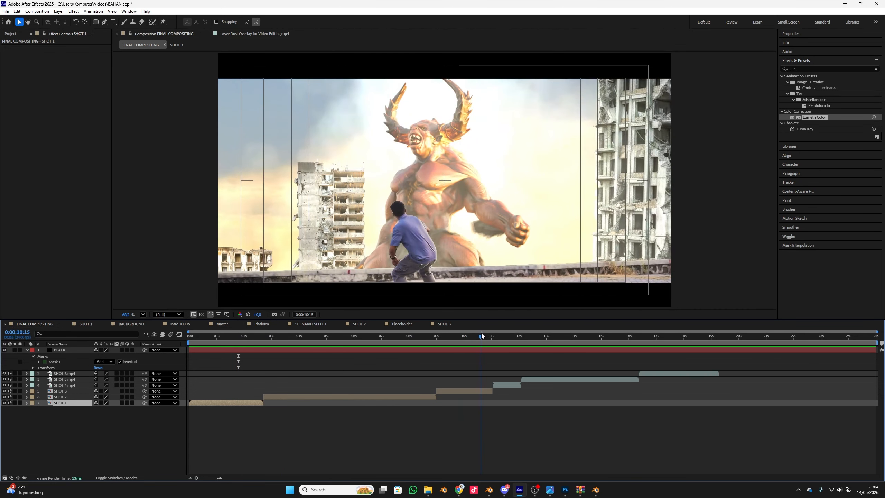